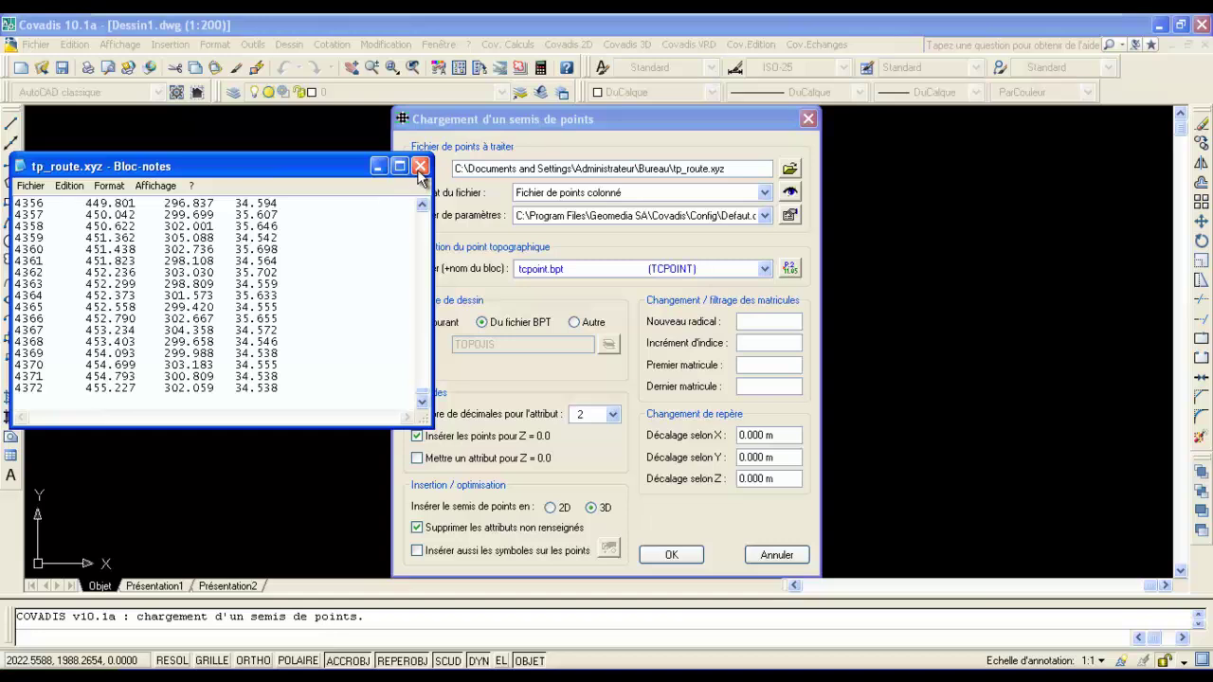
Step: Close the point listing and insert the points of tp_route.xyz in 3D with the tcpoint.bpt point definition
click(420, 166)
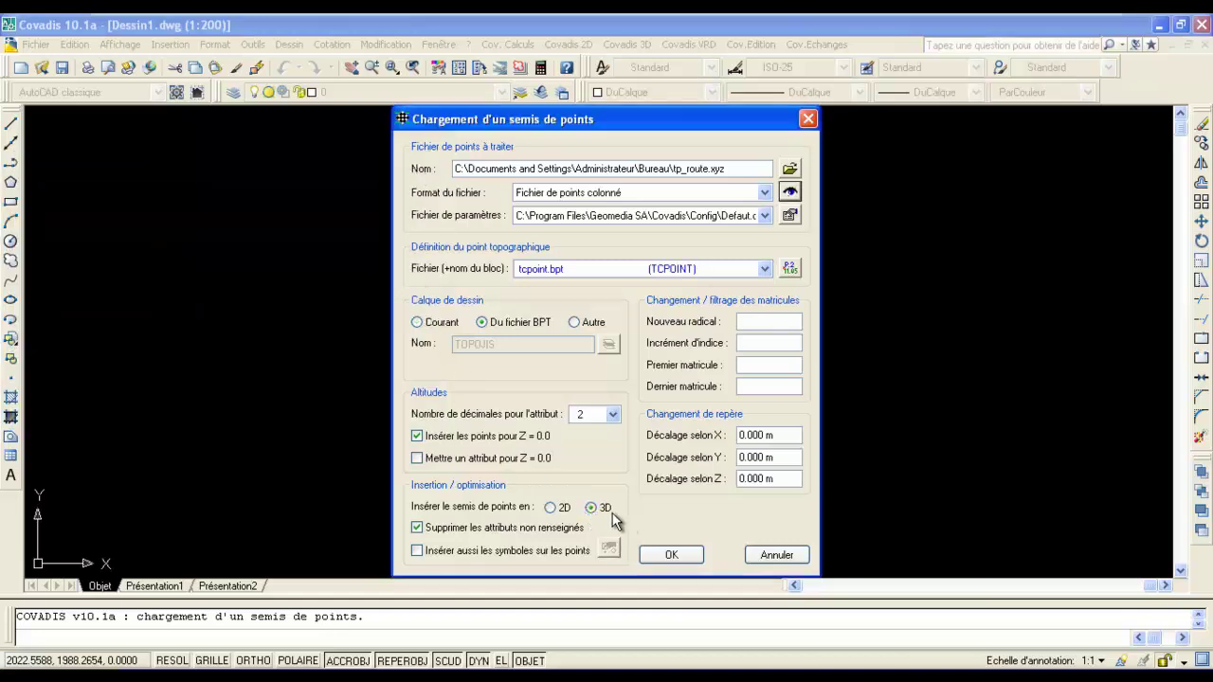
click(678, 559)
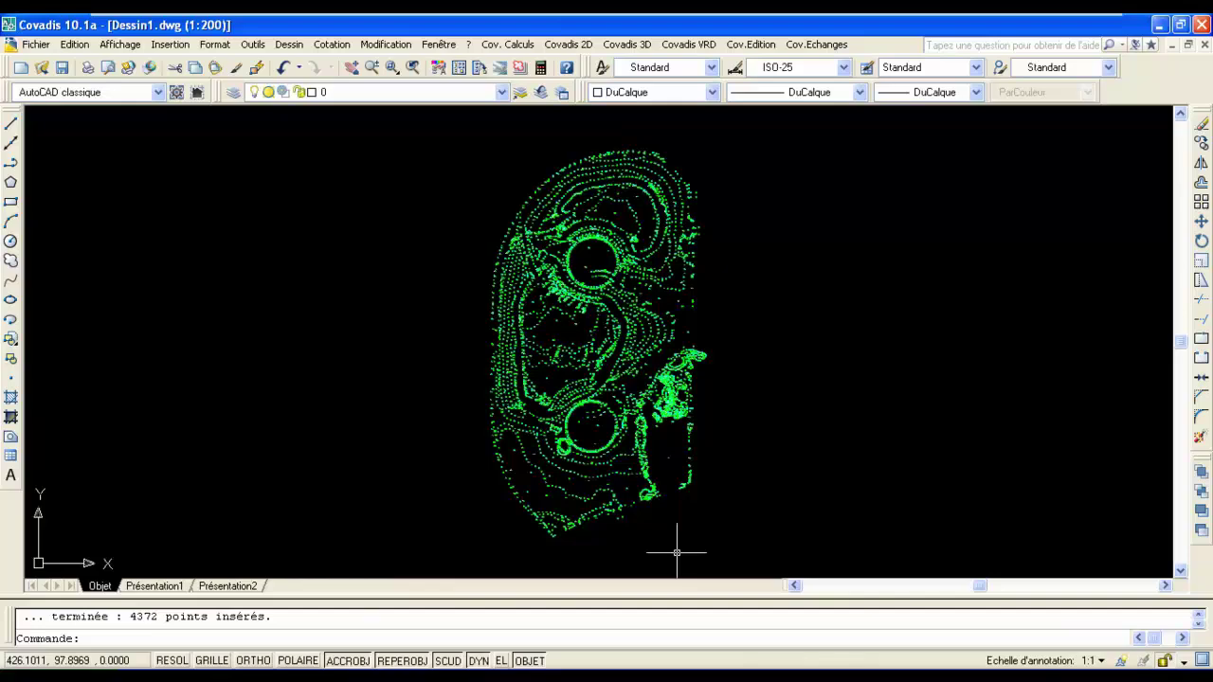
scroll(685, 506, up, 2)
scroll(576, 283, down, 4)
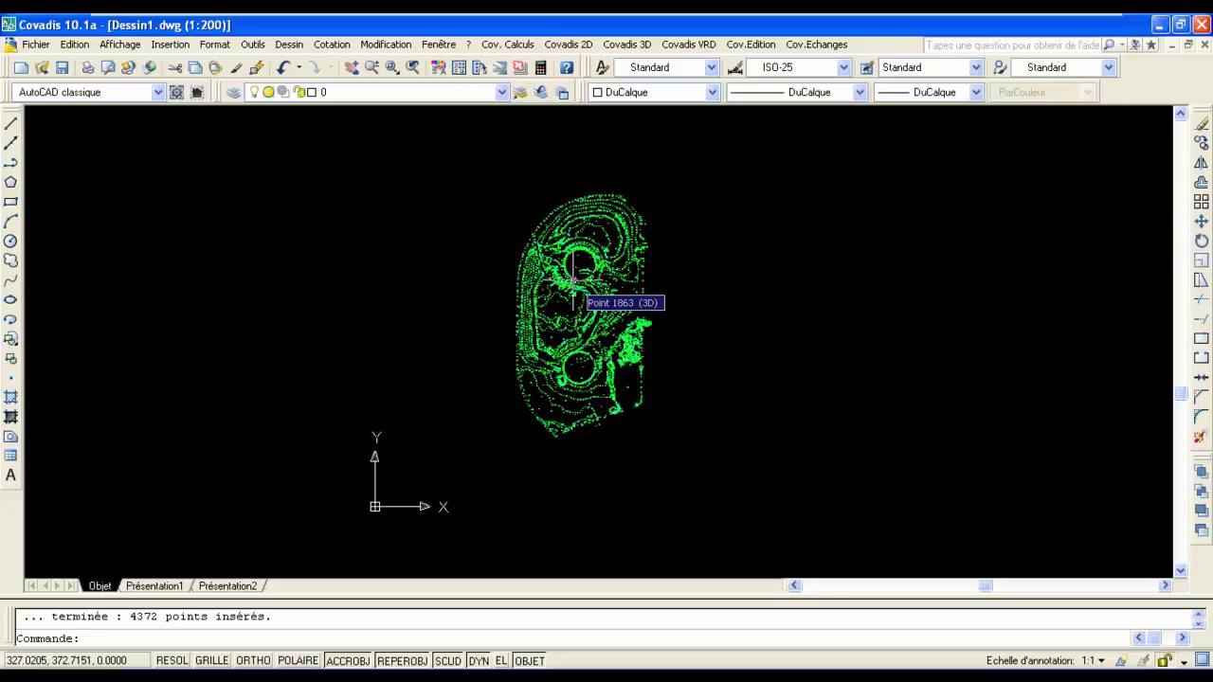
Step: Calculate and draw the terrain model (M.N.T.) from all points on layer TOPOJIS without a planimetric boundary, and review the calculation report
click(627, 46)
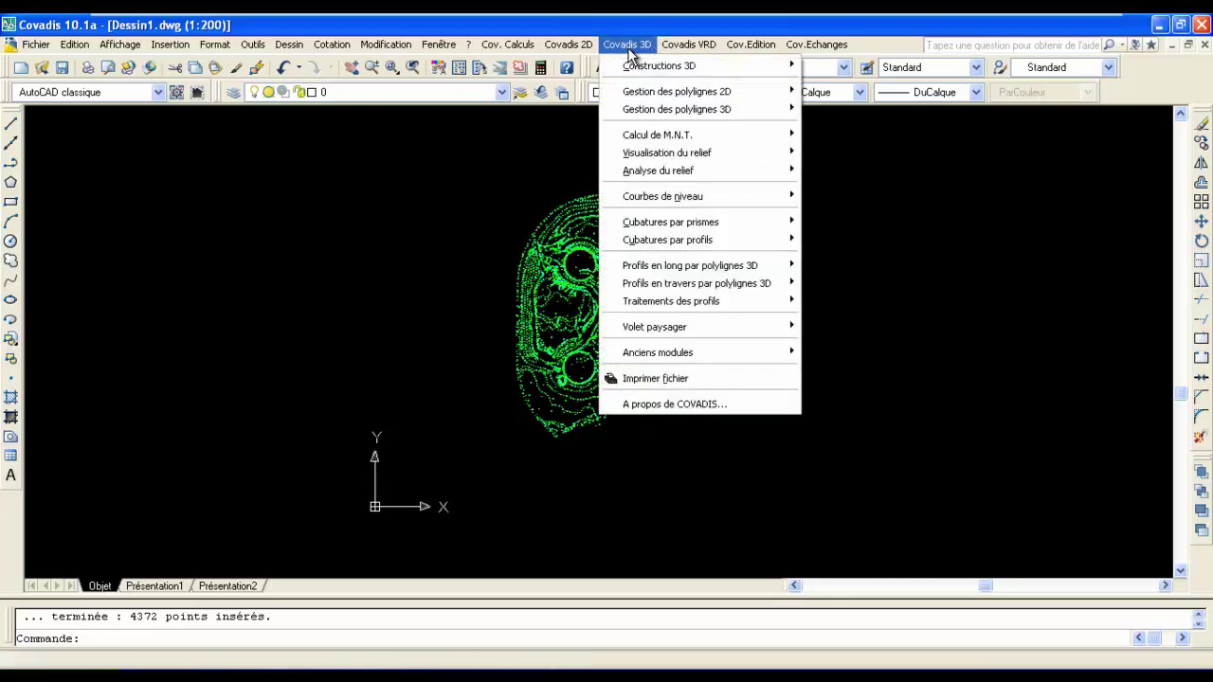
mouse_move(637, 135)
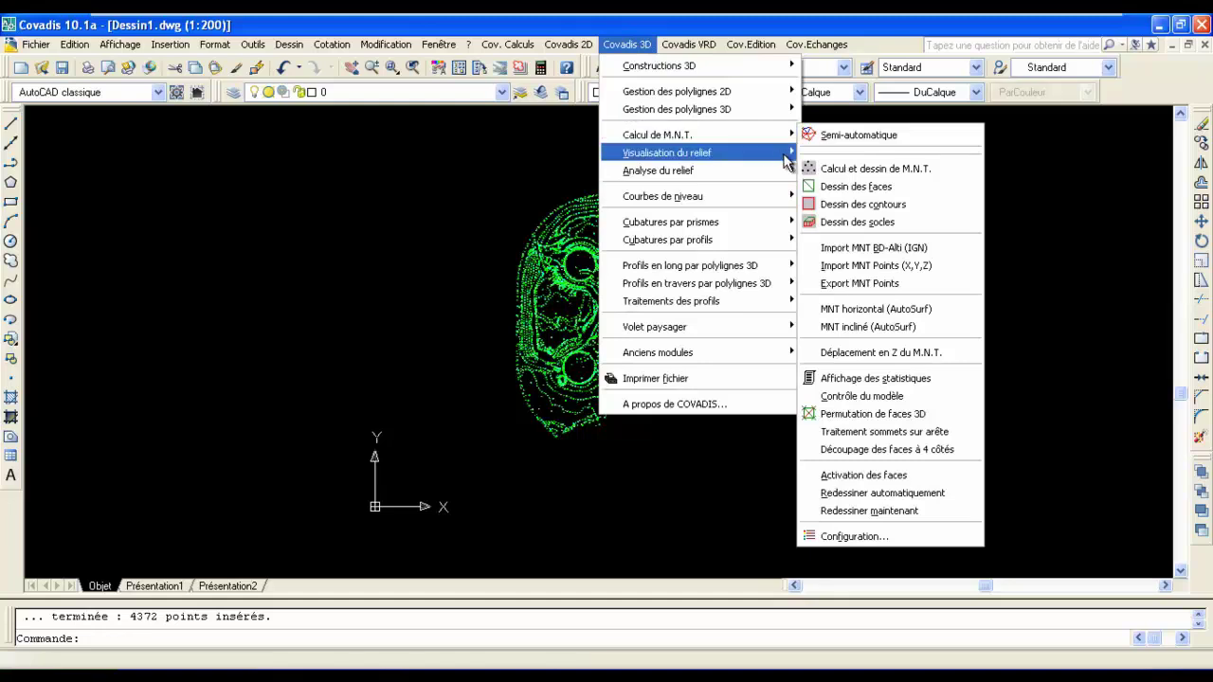
click(846, 171)
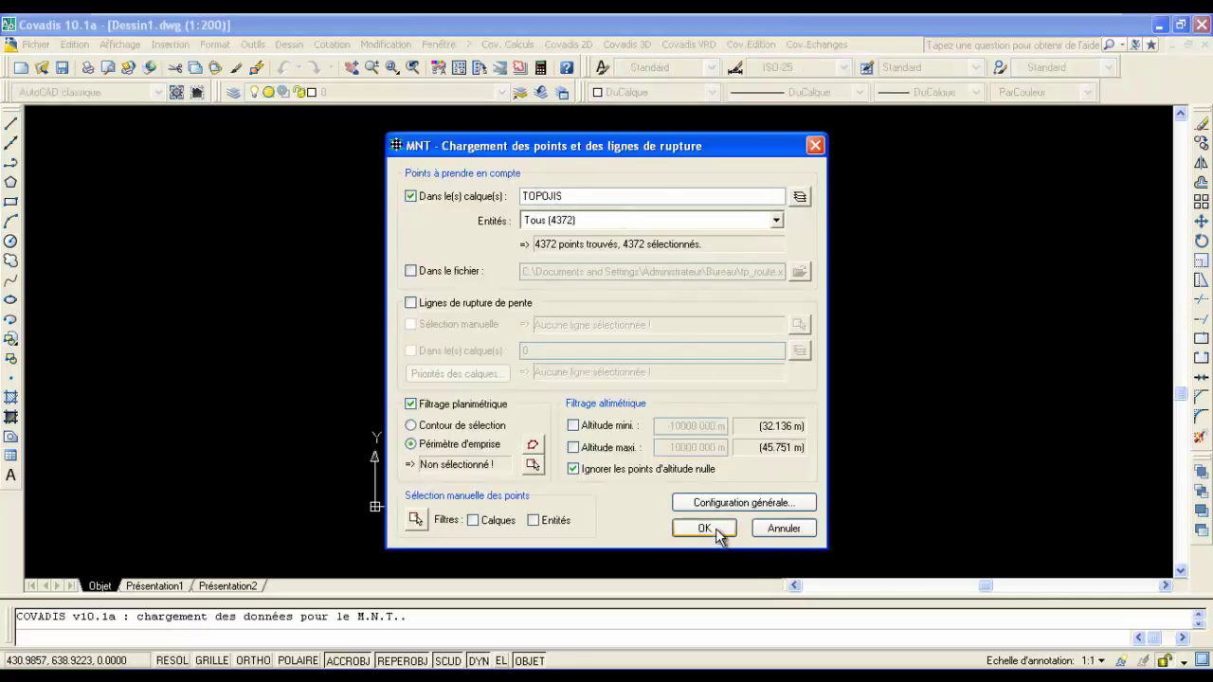
click(706, 528)
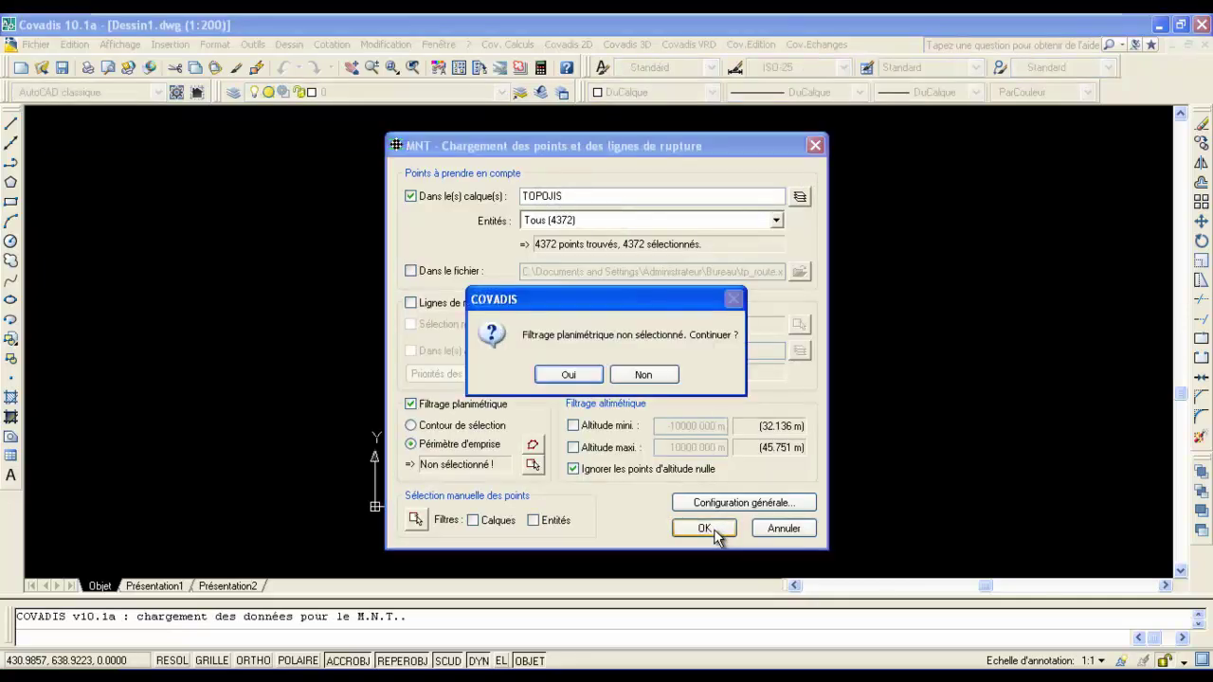
click(570, 376)
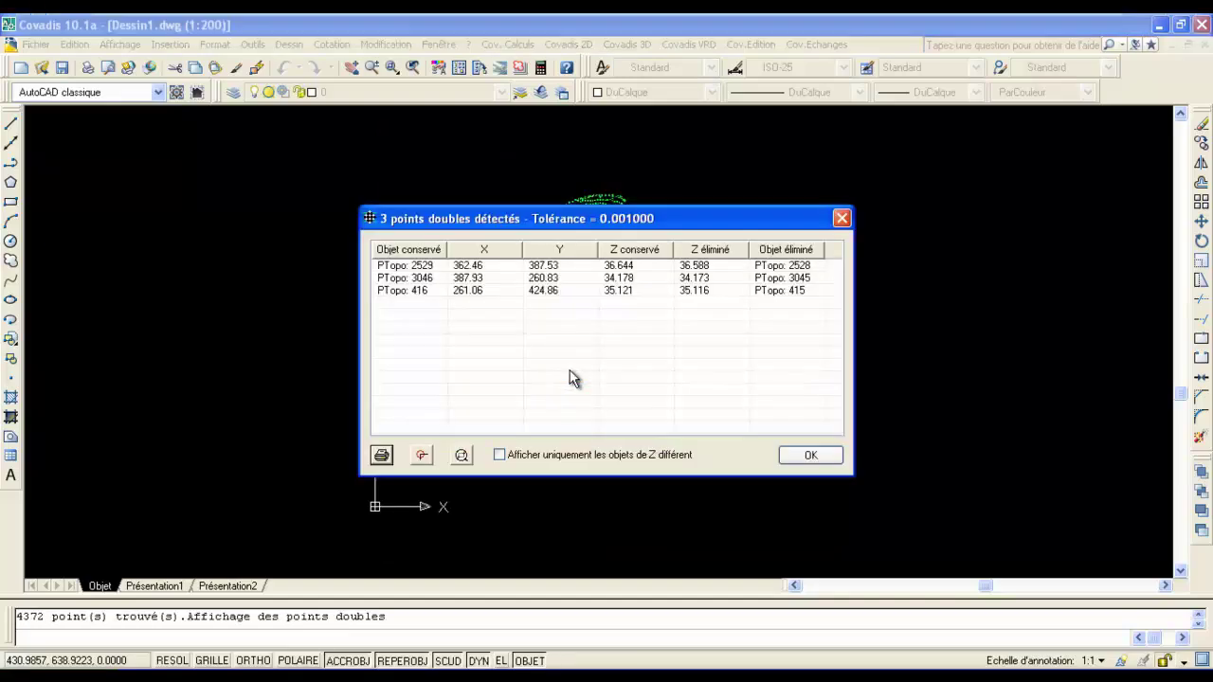
click(789, 455)
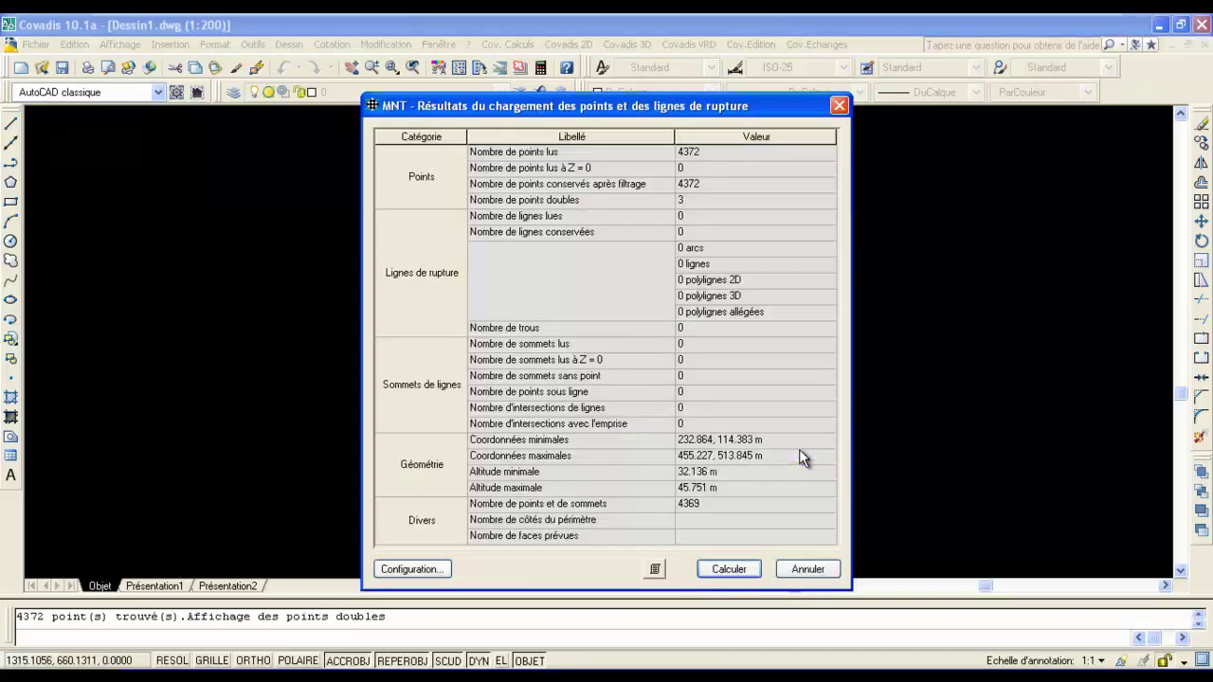
click(730, 568)
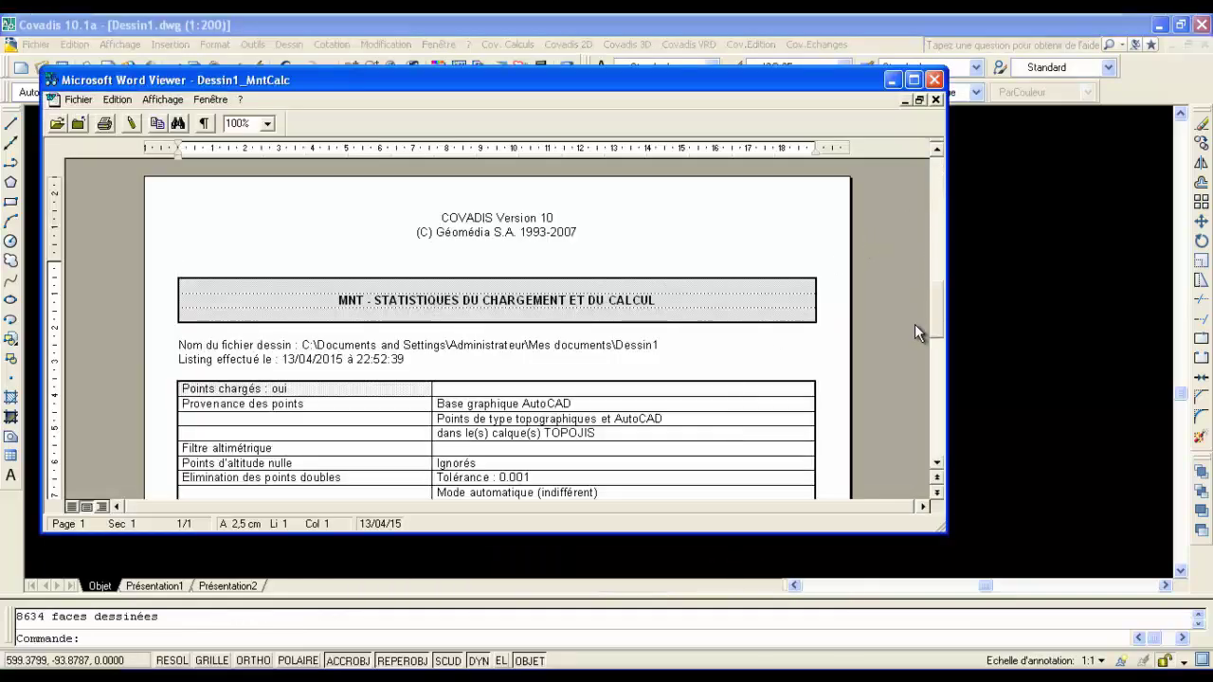
scroll(914, 324, down, 10)
scroll(931, 373, down, 3)
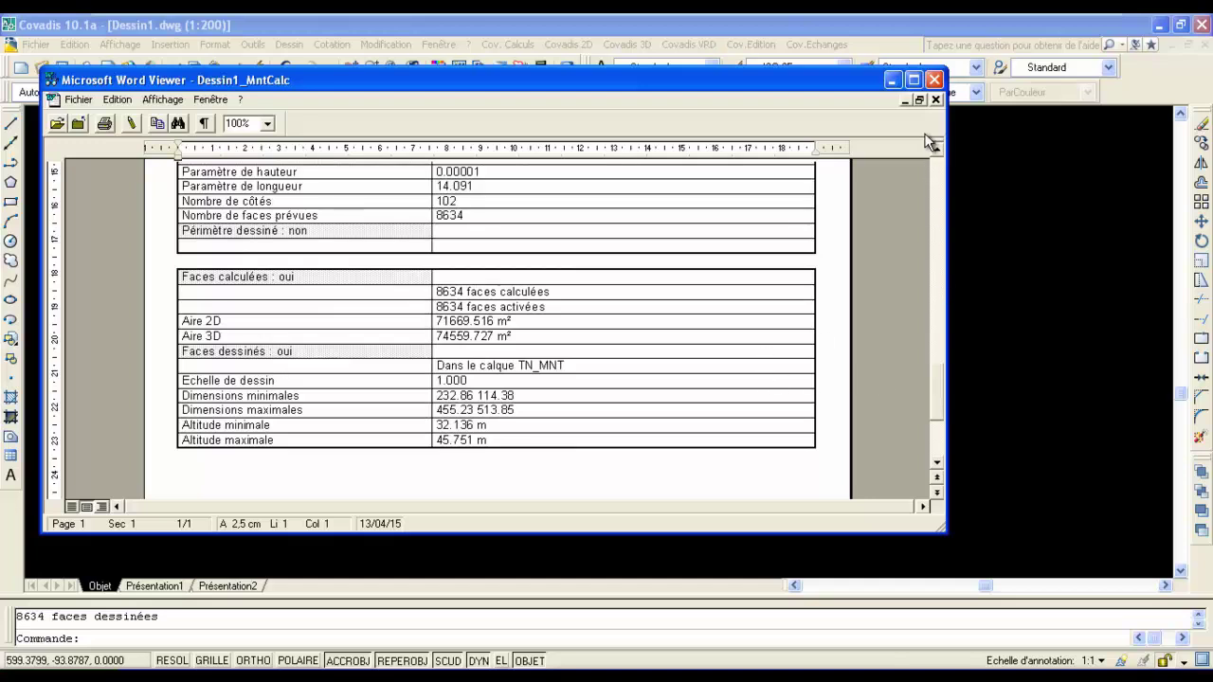
click(935, 79)
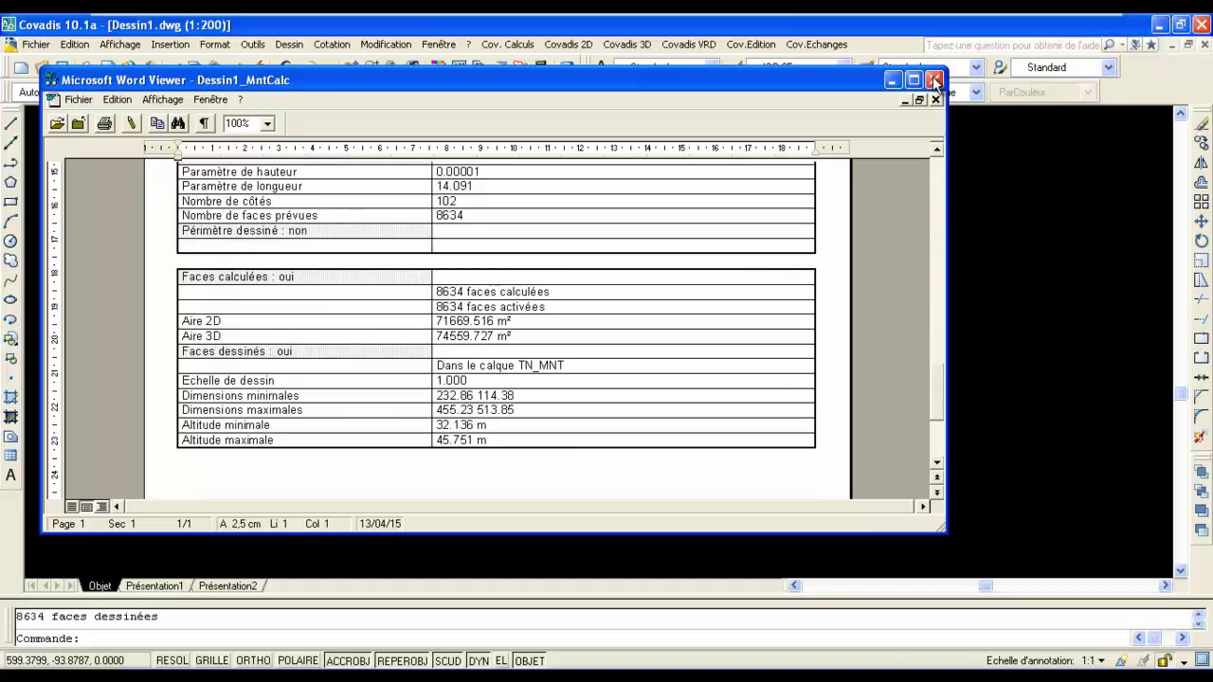
Step: Turn off the TN_MNT layer to hide the terrain model's triangular faces
scroll(753, 312, up, 5)
scroll(868, 122, down, 2)
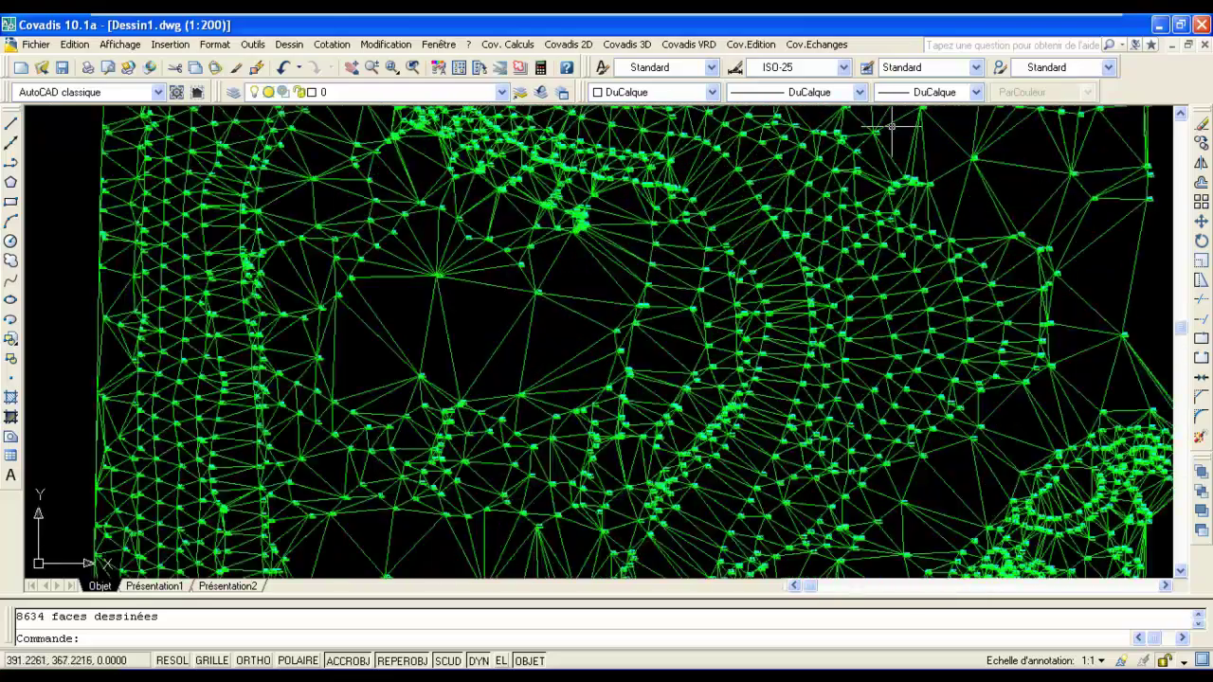
scroll(768, 204, down, 4)
middle_drag(766, 214, 643, 343)
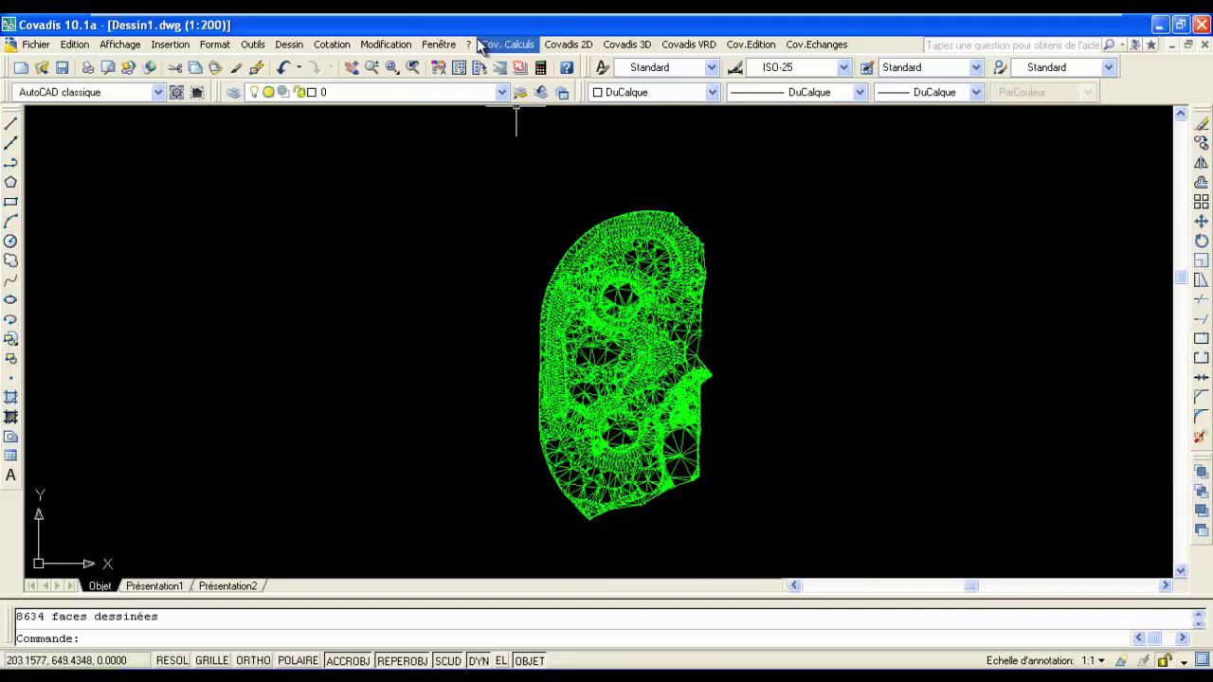
click(501, 92)
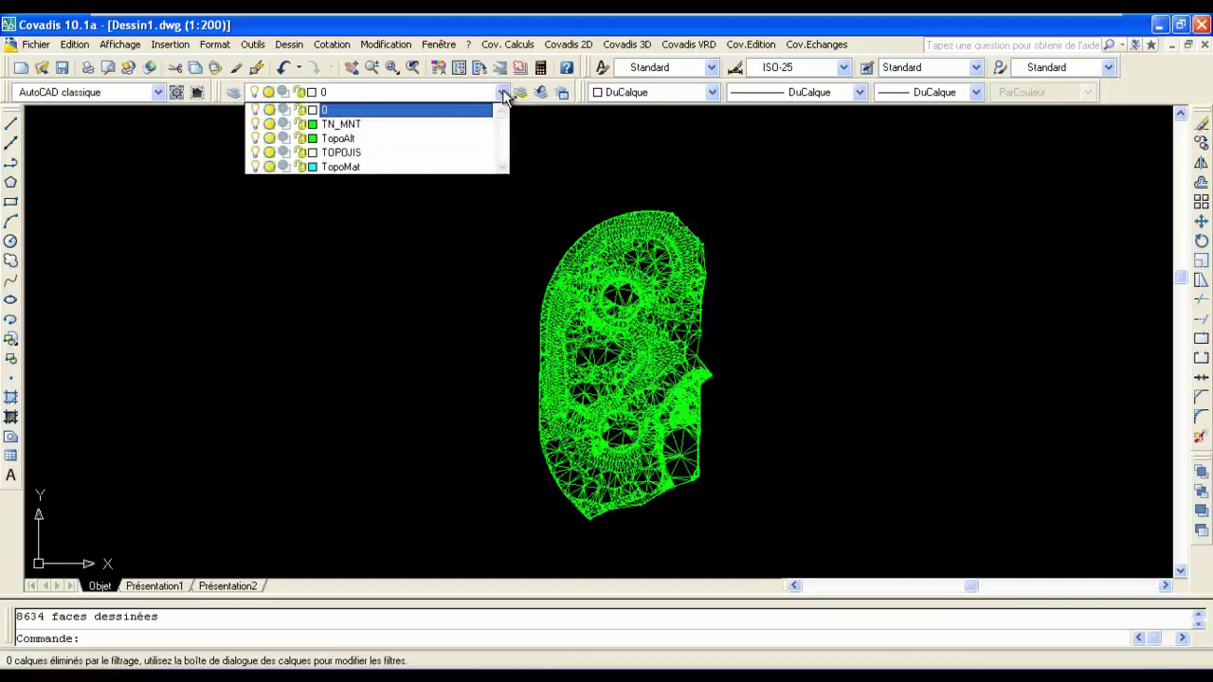
click(261, 124)
click(625, 228)
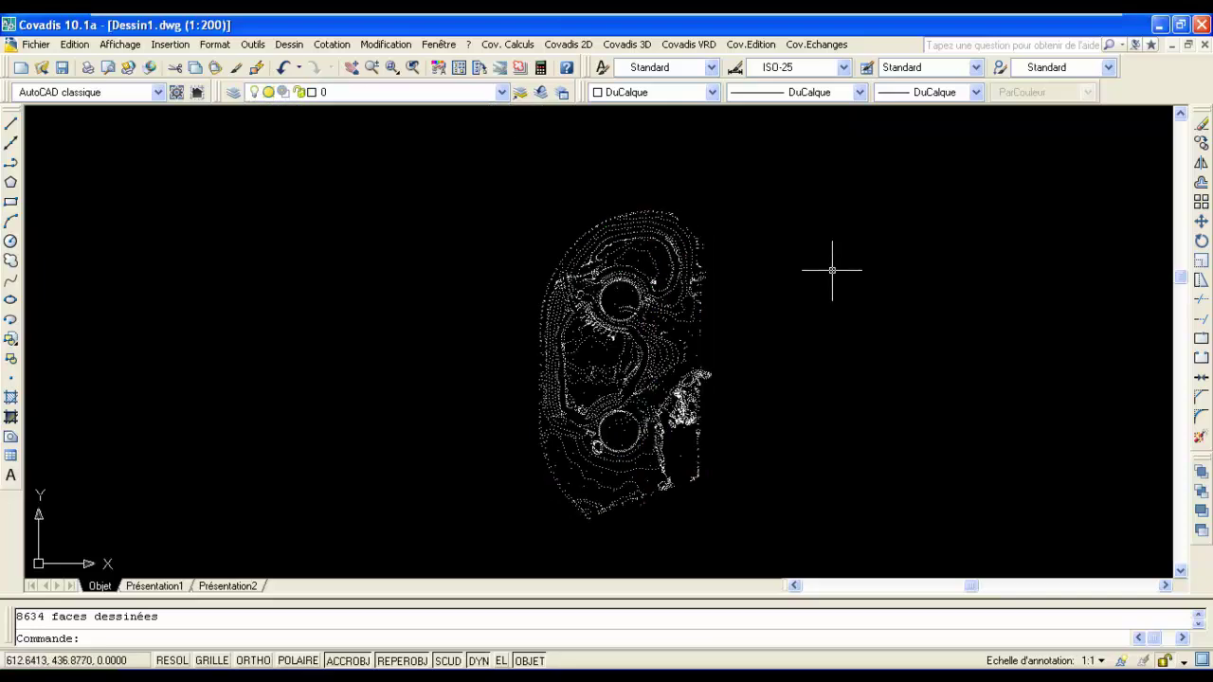
Step: Draw automatic contour lines from the previously calculated faces as smoothed polylines at intervals of 1, 2, 2.5, 5 and 10
click(627, 45)
mouse_move(656, 137)
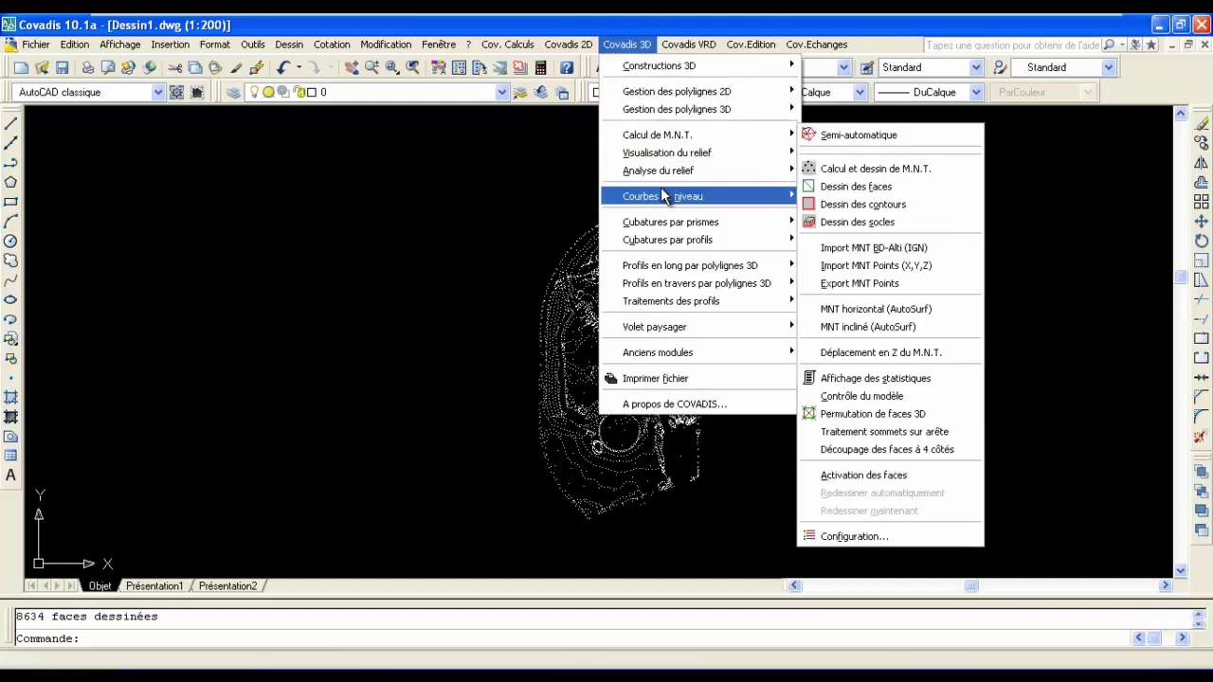
mouse_move(668, 197)
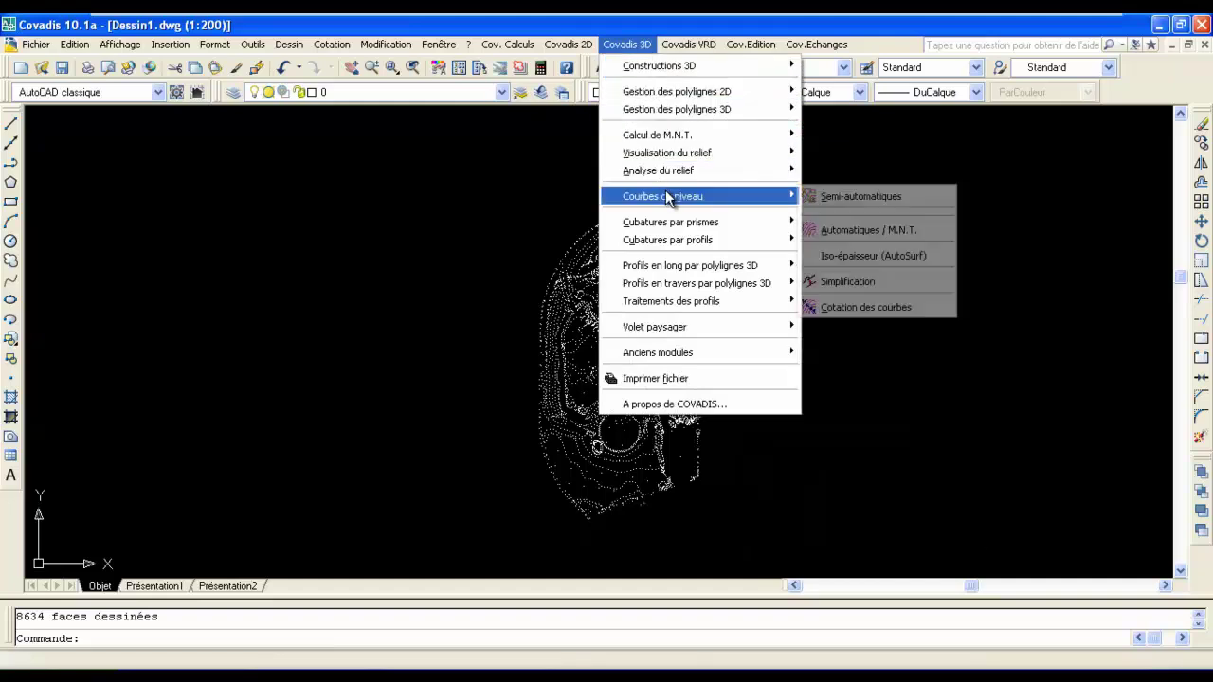
click(838, 233)
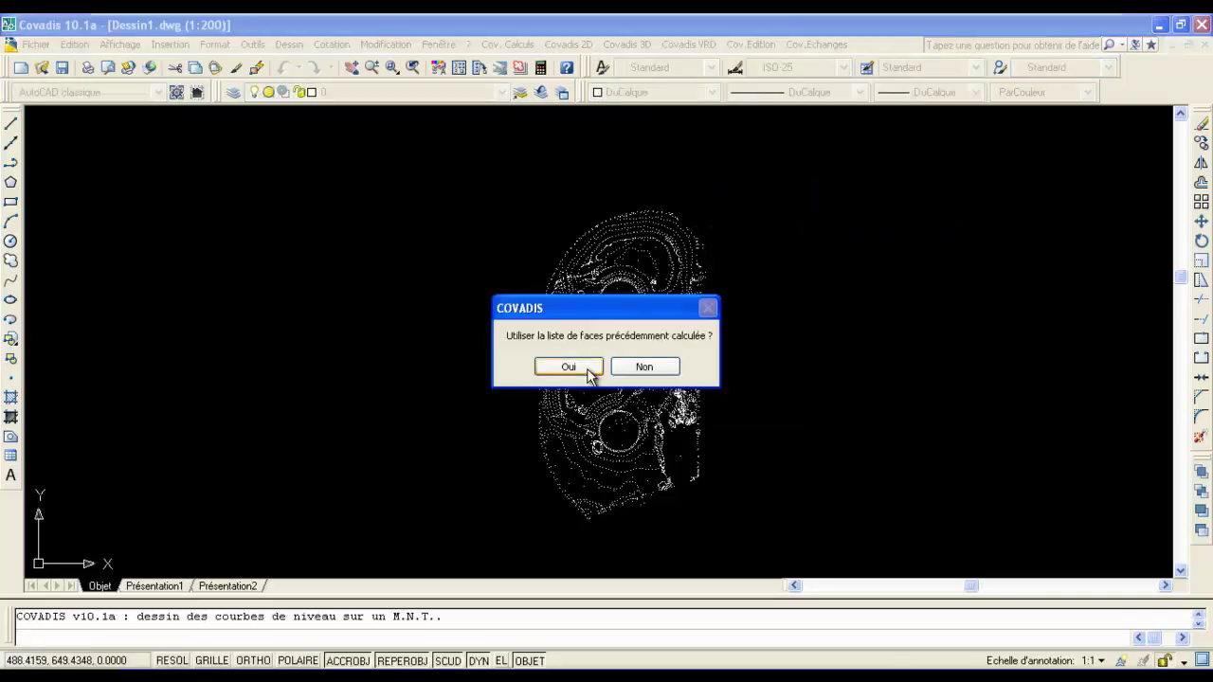
click(569, 367)
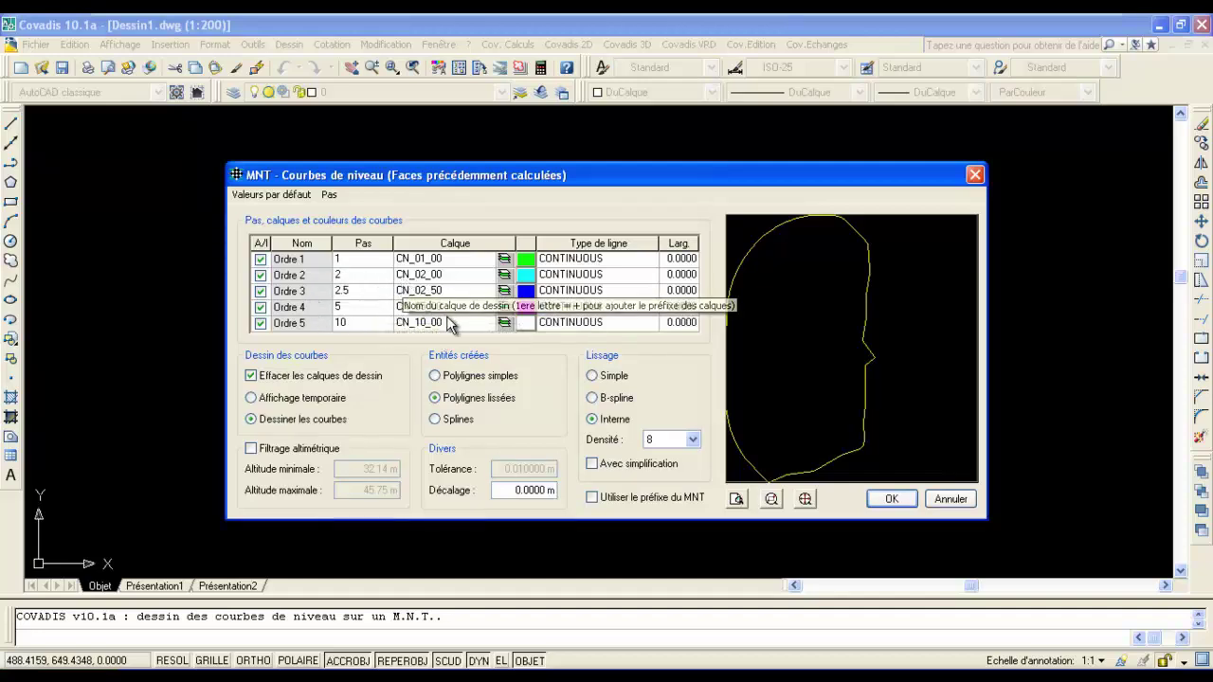
click(892, 500)
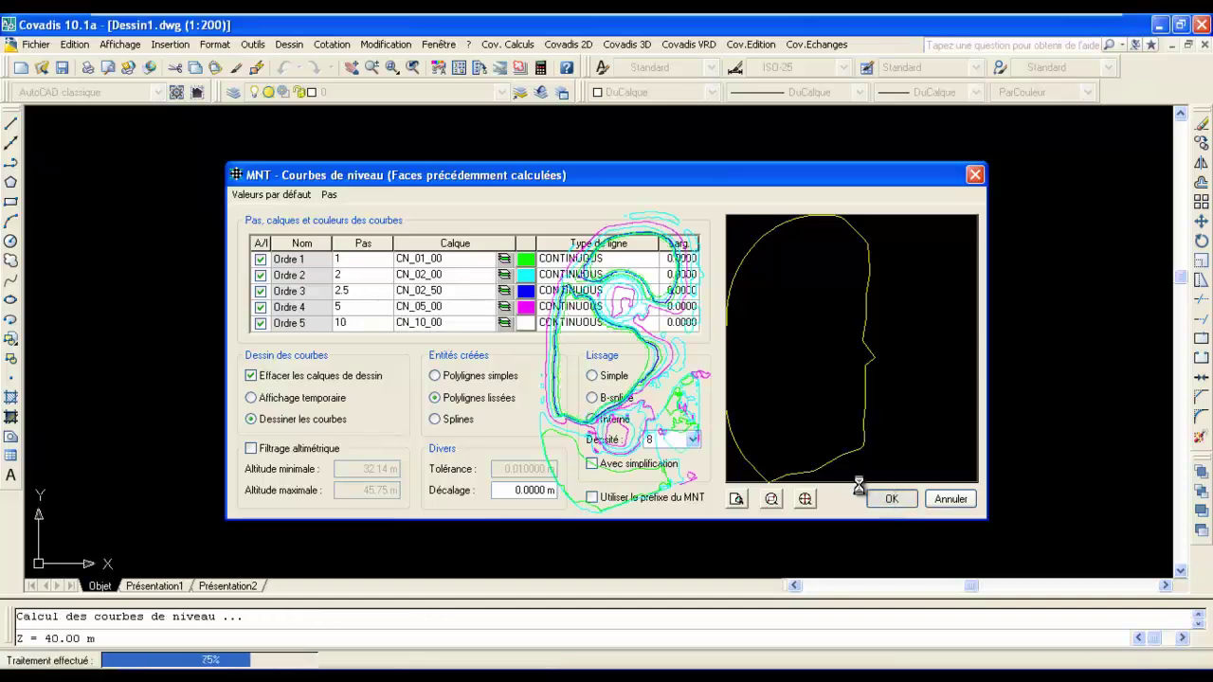
Step: Draw a slightly rising straight line about 373 m long across the contours, through the middle of the terrain
scroll(583, 354, up, 5)
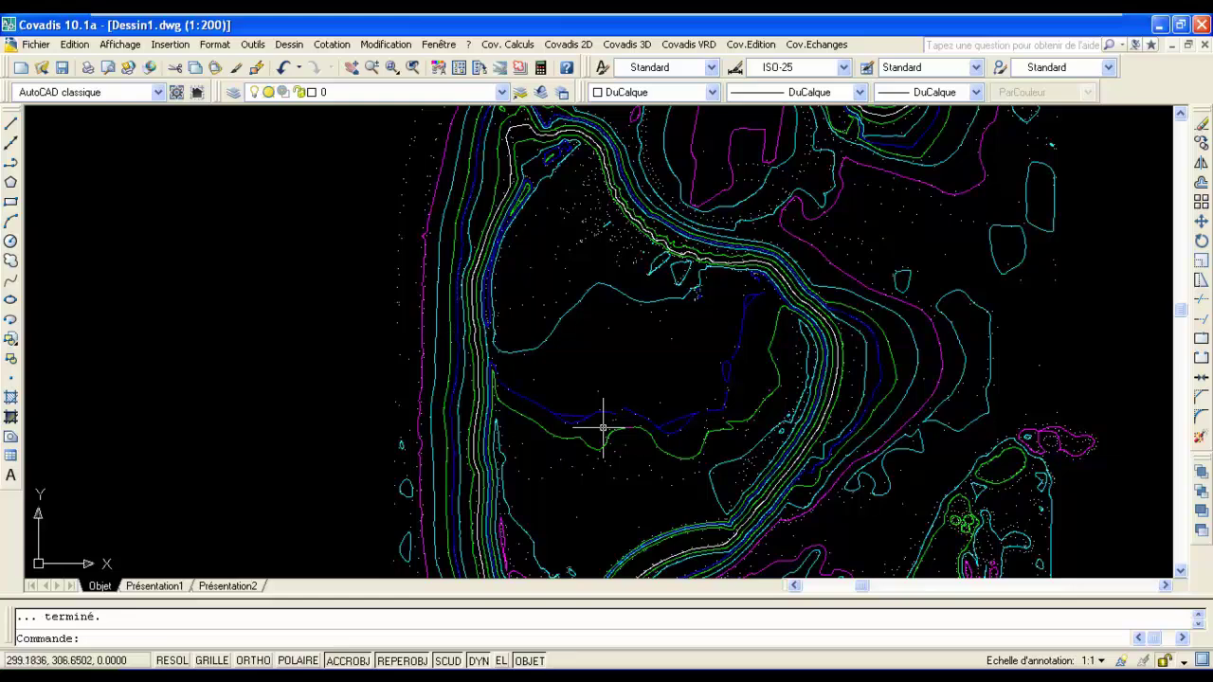
scroll(497, 332, down, 6)
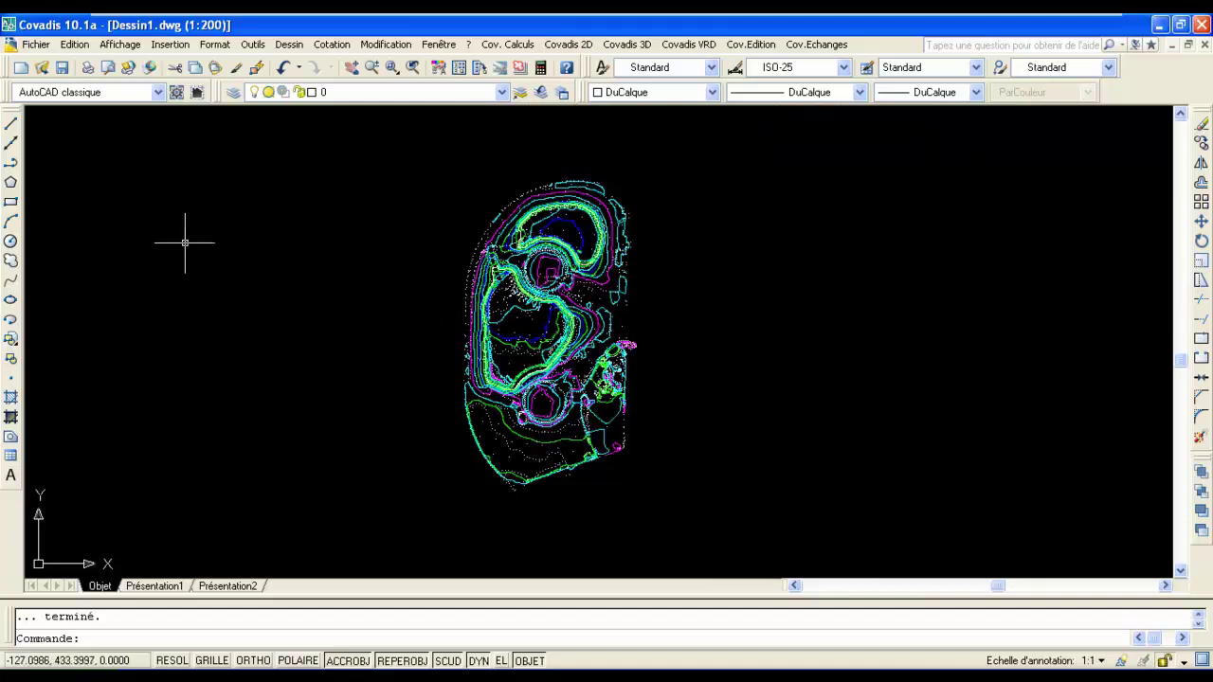
click(11, 126)
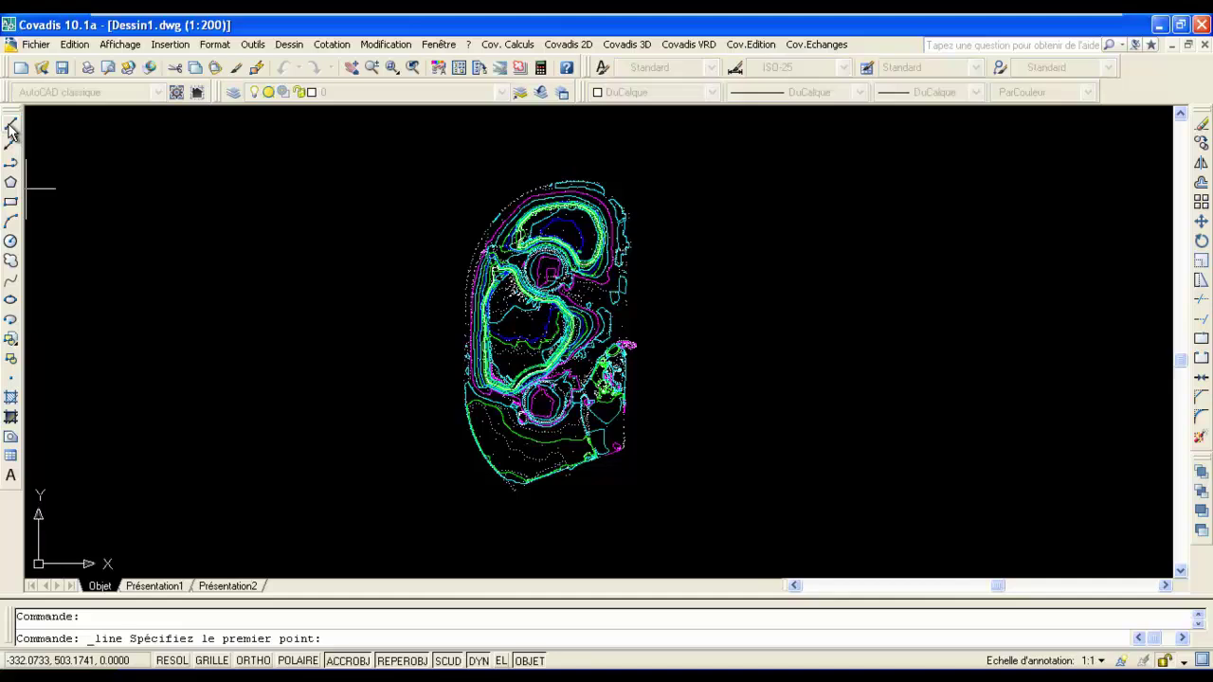
click(397, 360)
click(682, 310)
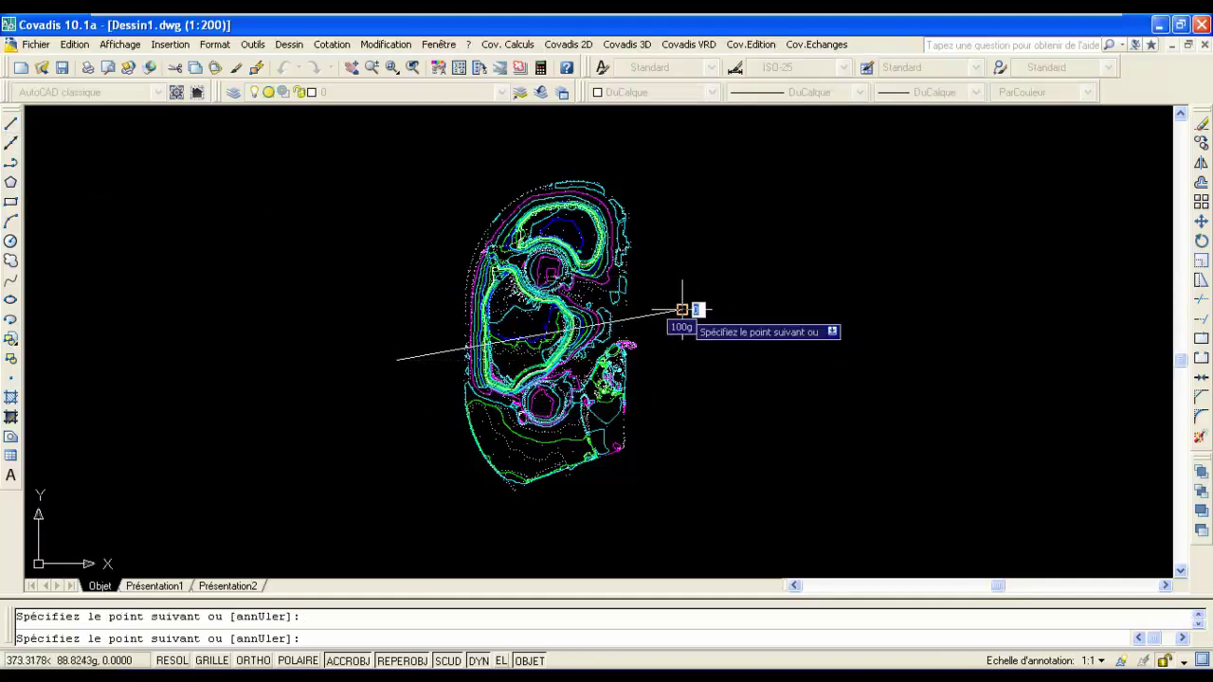
key(Escape)
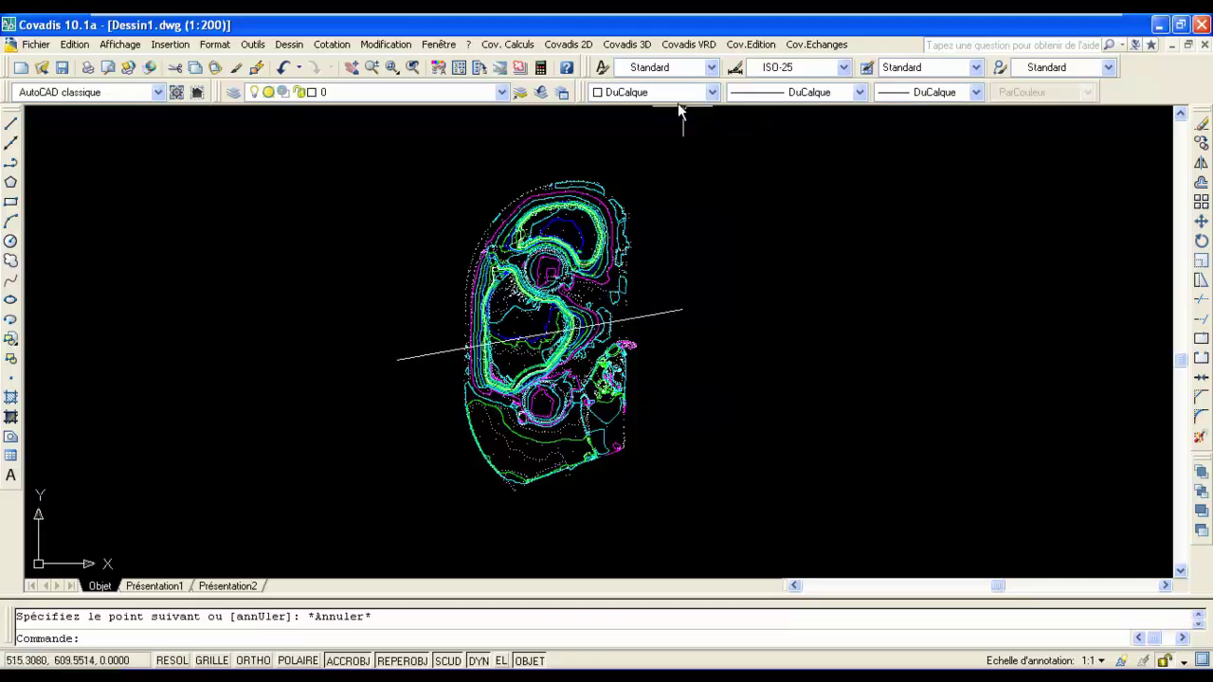
Step: Label the contour lines' elevations along an axis, using the line drawn across the terrain, with no text/curve overlap handling
click(632, 44)
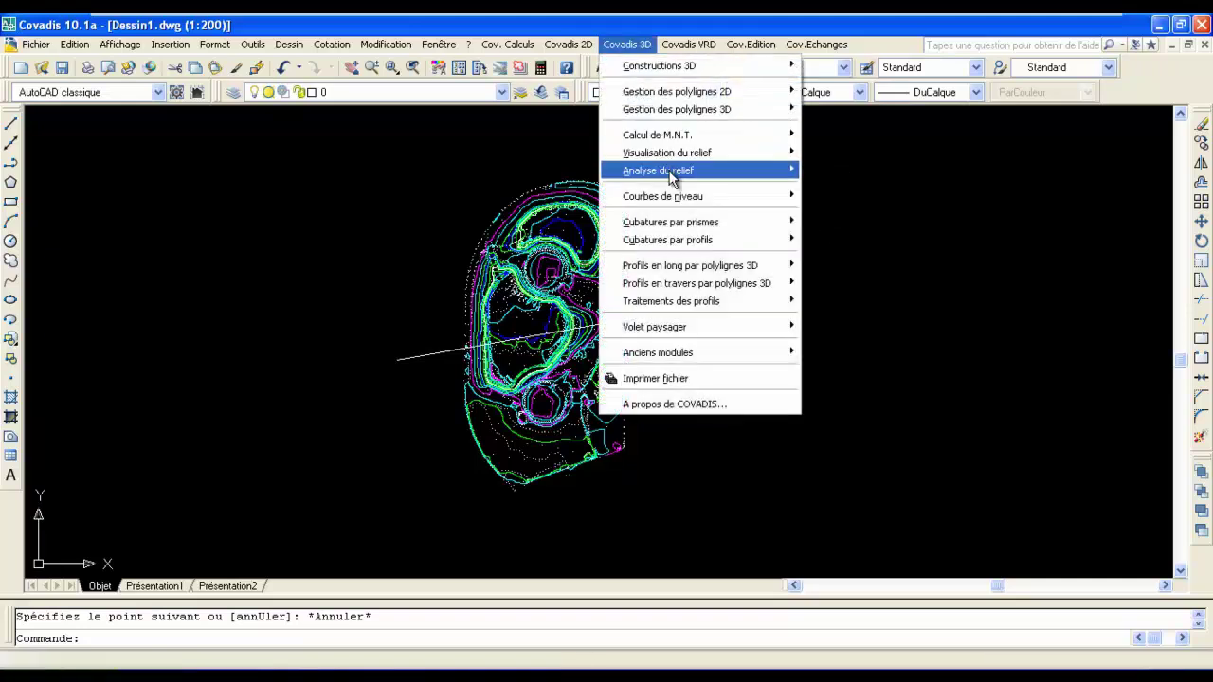
mouse_move(668, 195)
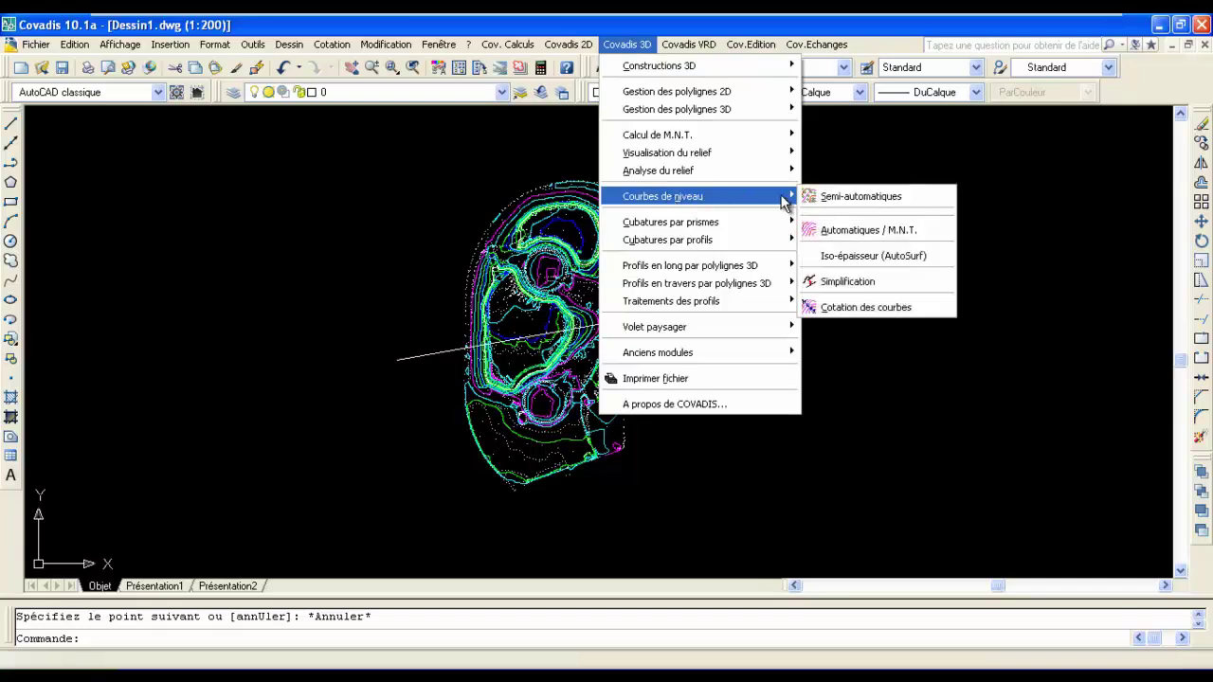
click(864, 309)
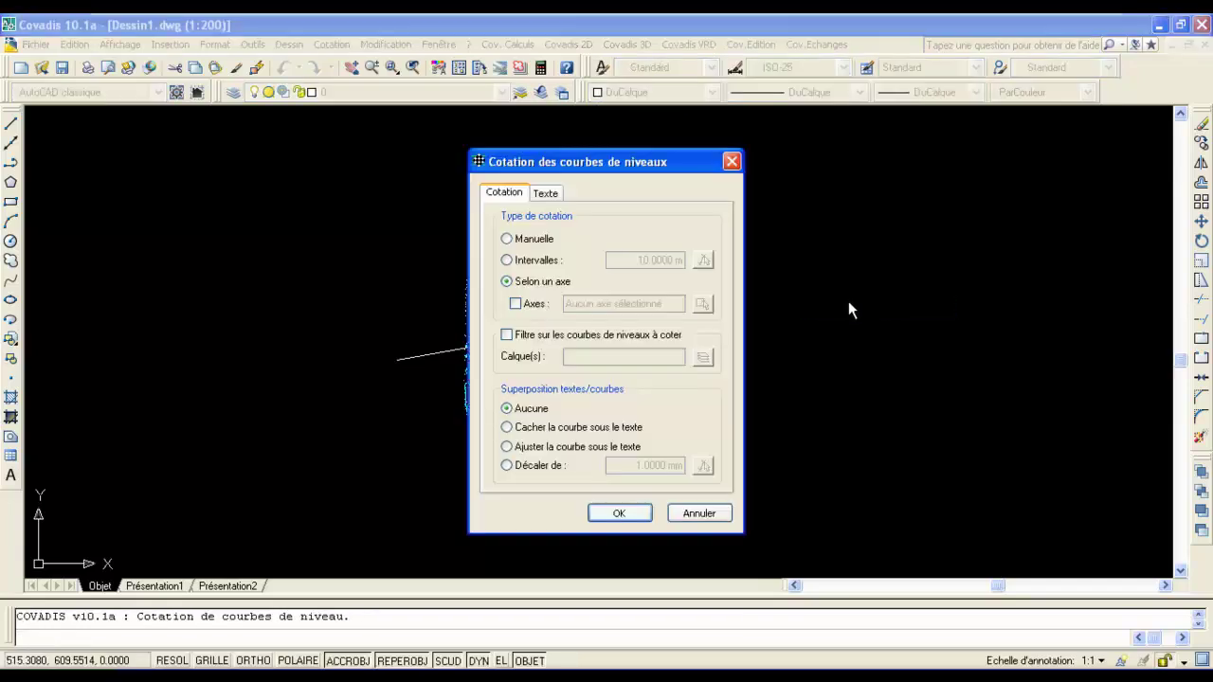
click(517, 304)
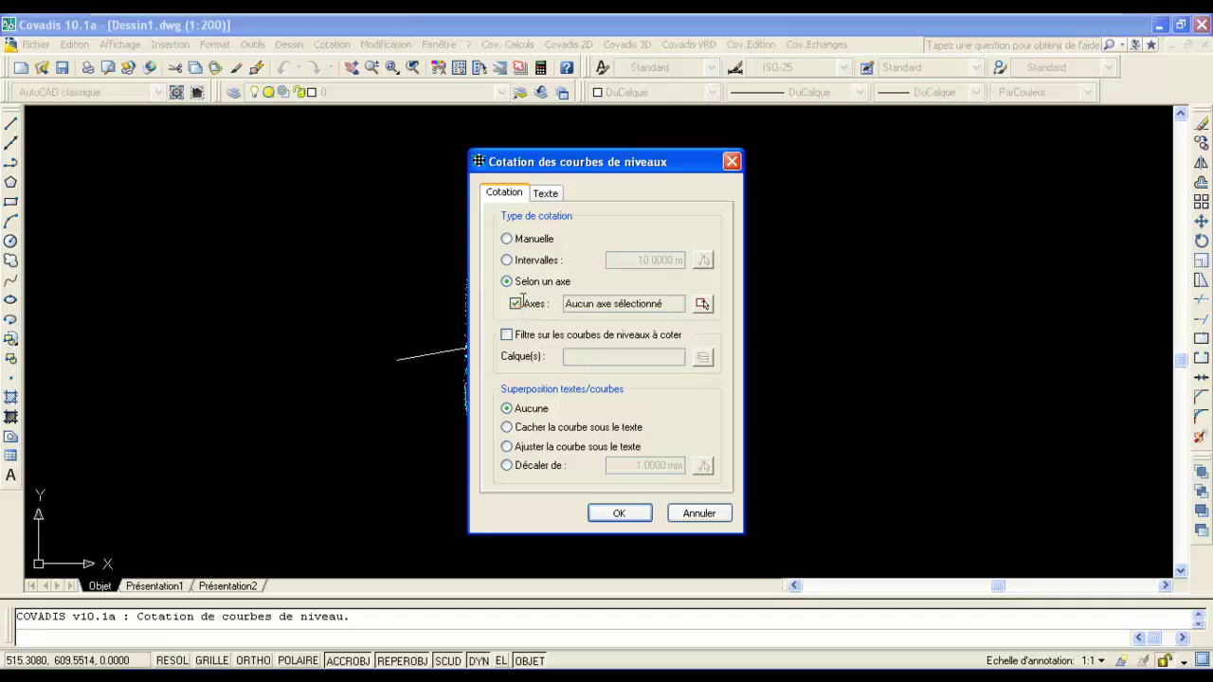
click(702, 304)
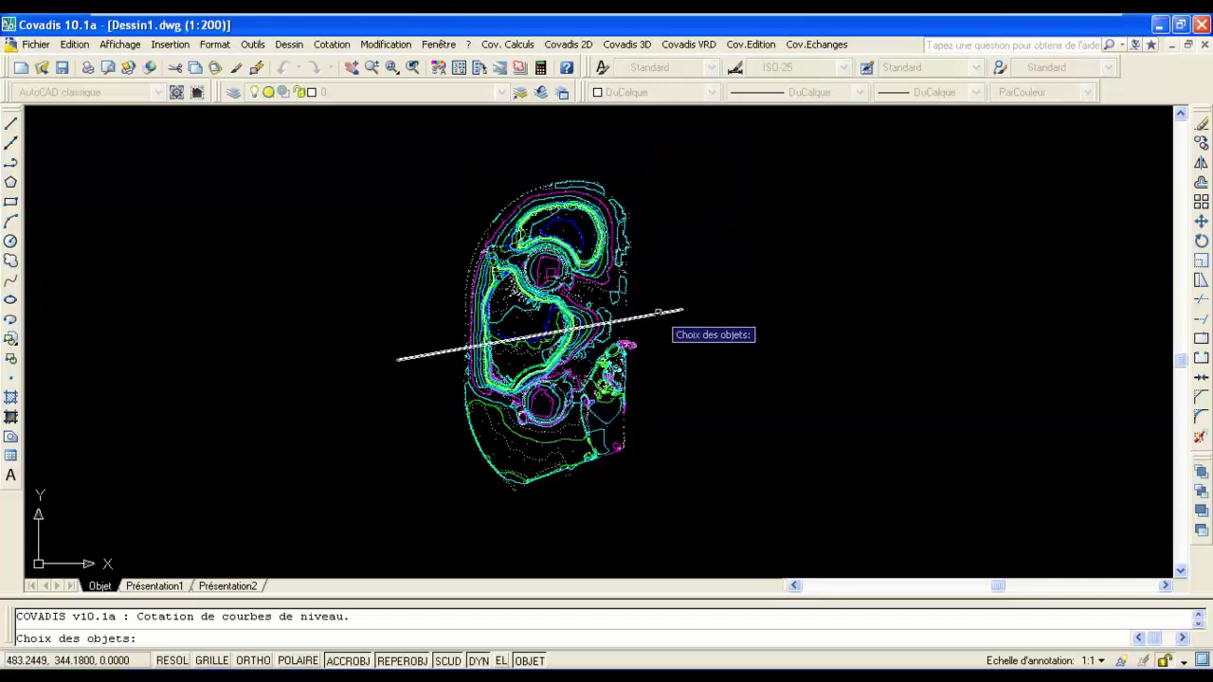
click(658, 312)
key(Return)
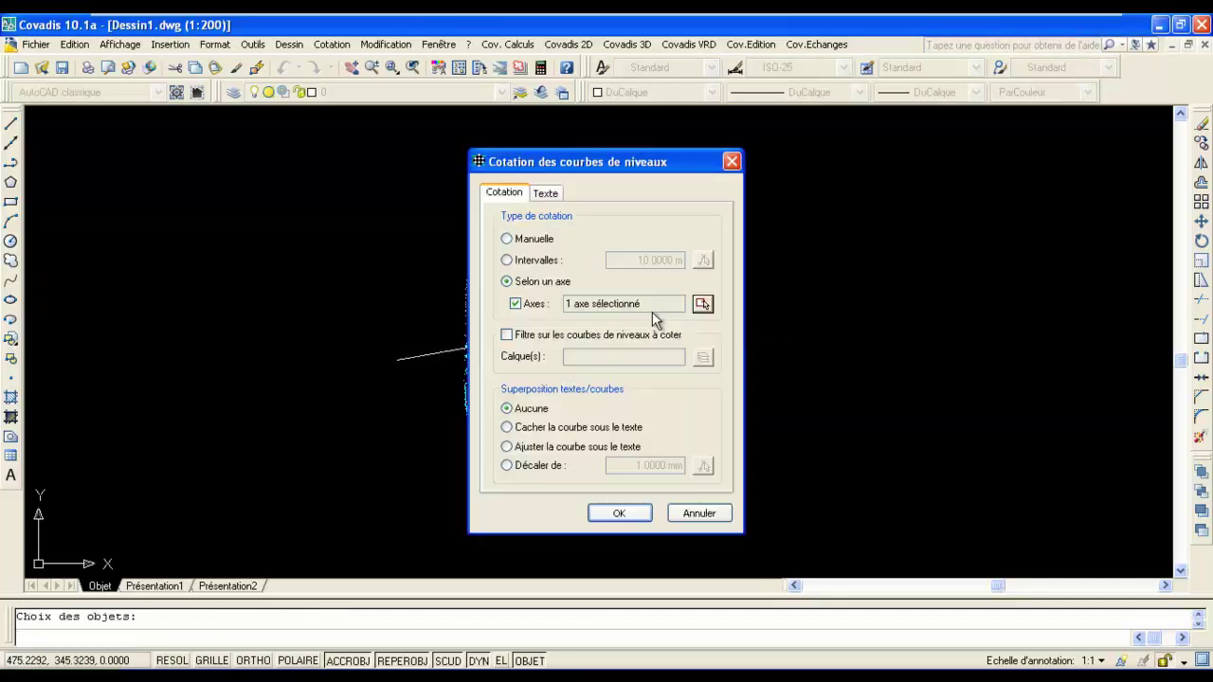
click(619, 512)
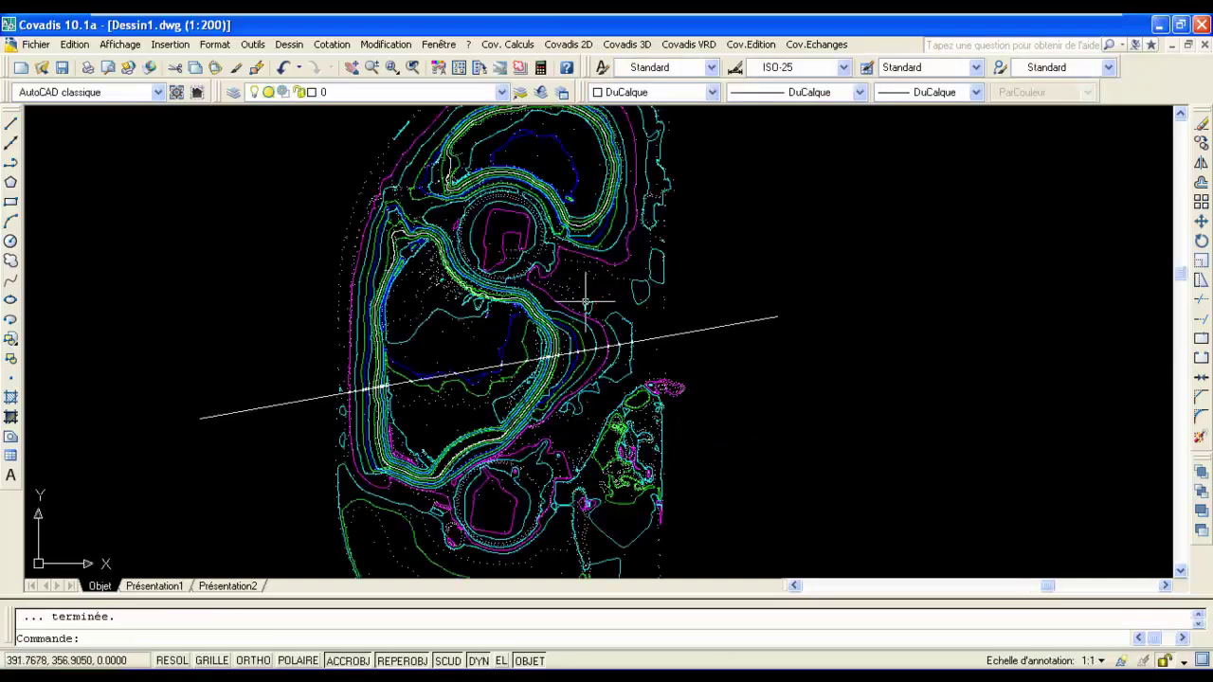
scroll(585, 303, up, 10)
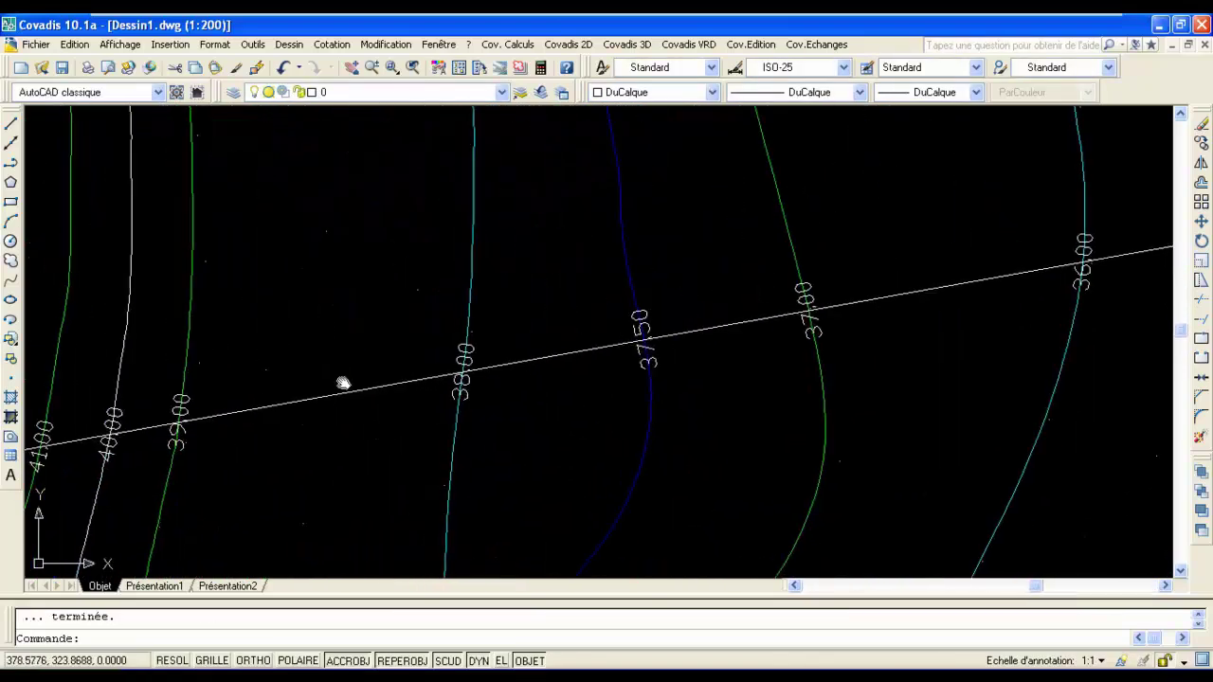
middle_drag(343, 383, 794, 328)
scroll(698, 365, up, 3)
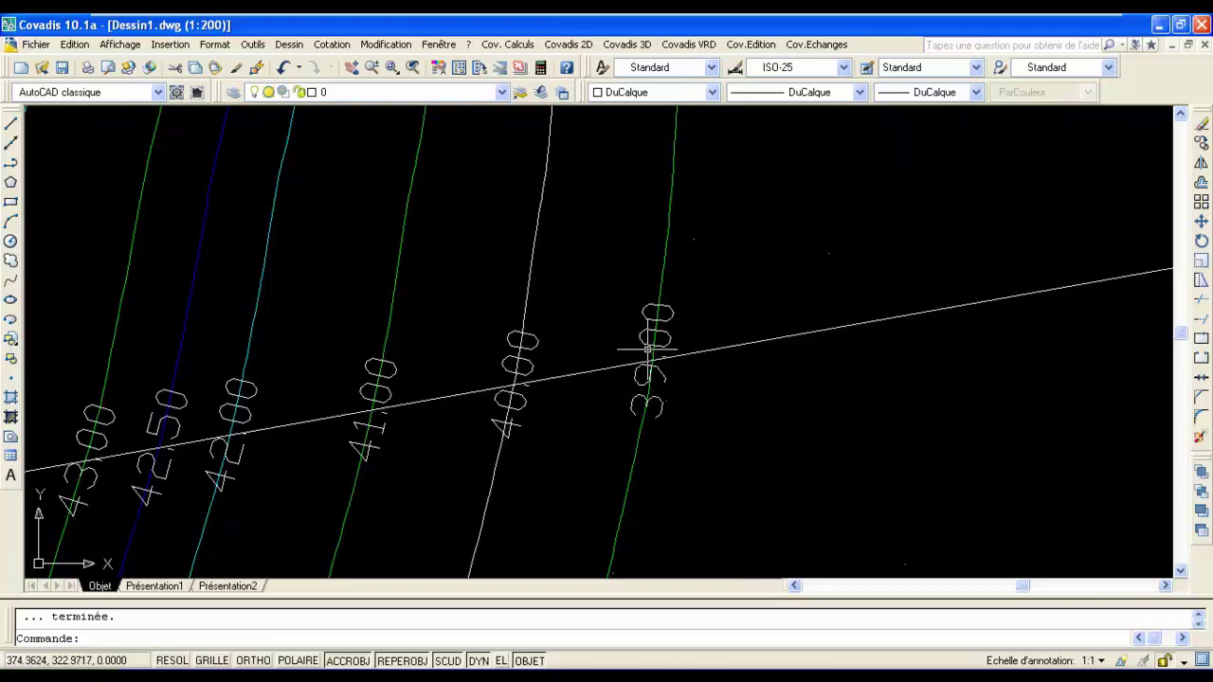
Step: Delete the straight axis line crossing the contours, keeping the elevation labels
scroll(596, 333, up, 2)
scroll(635, 330, down, 8)
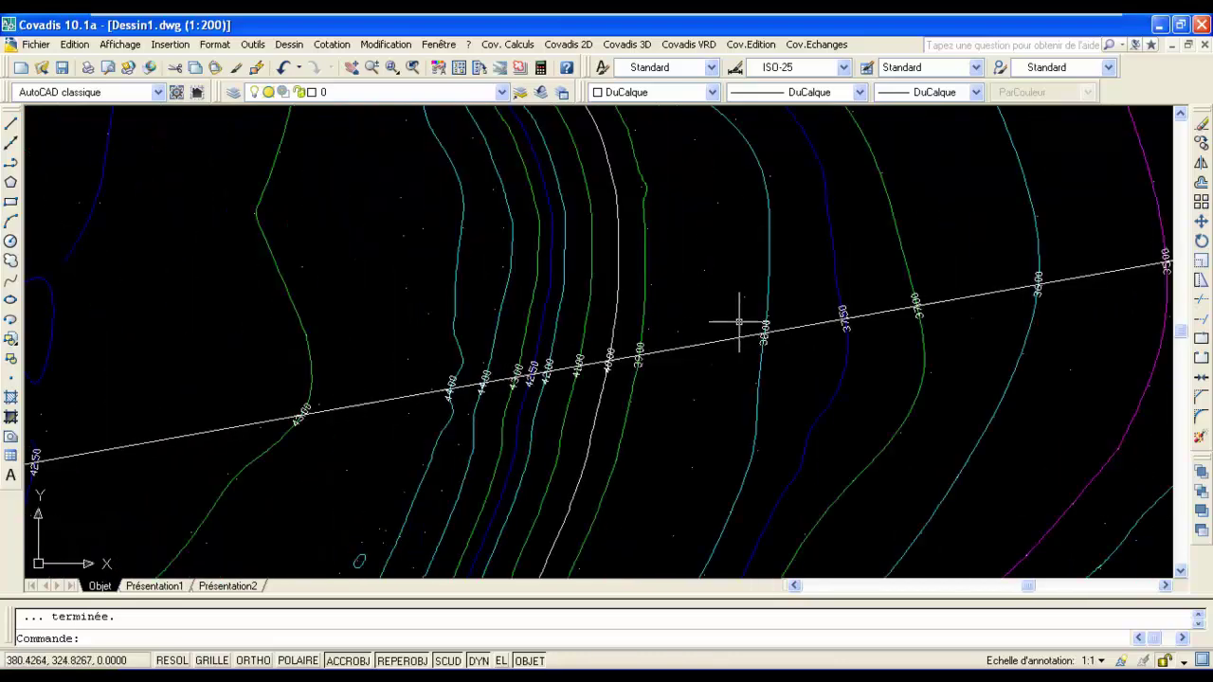
click(739, 323)
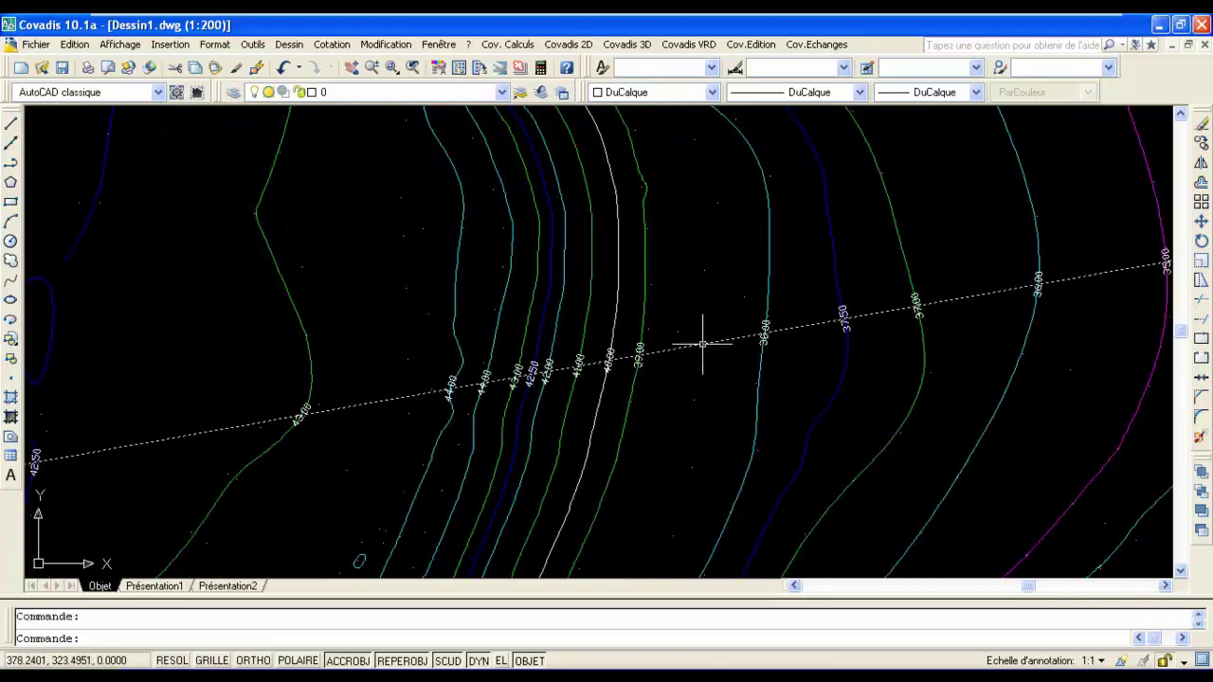
key(Delete)
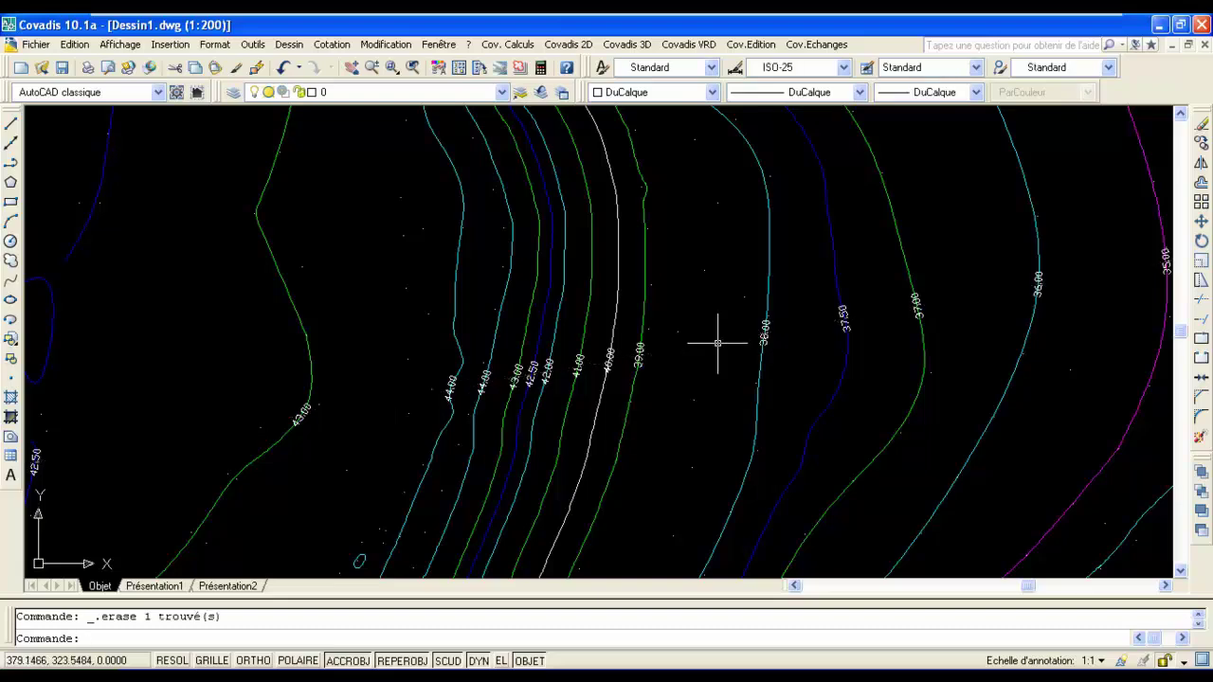
scroll(684, 347, down, 4)
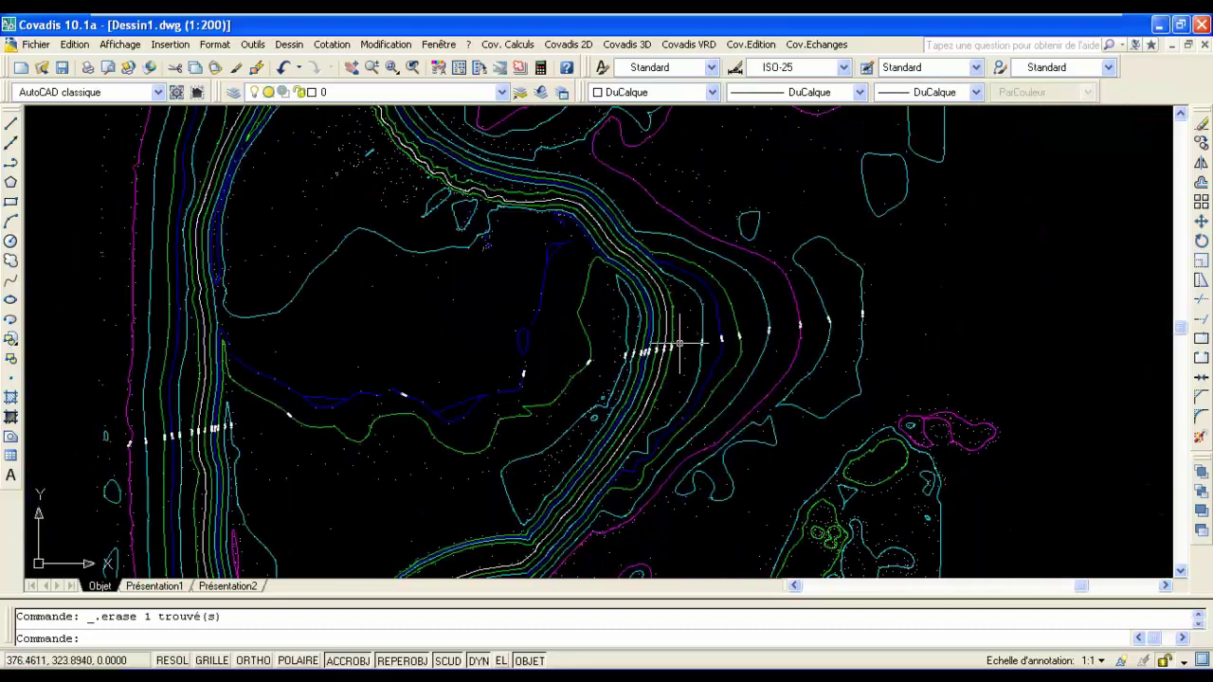
scroll(679, 349, down, 6)
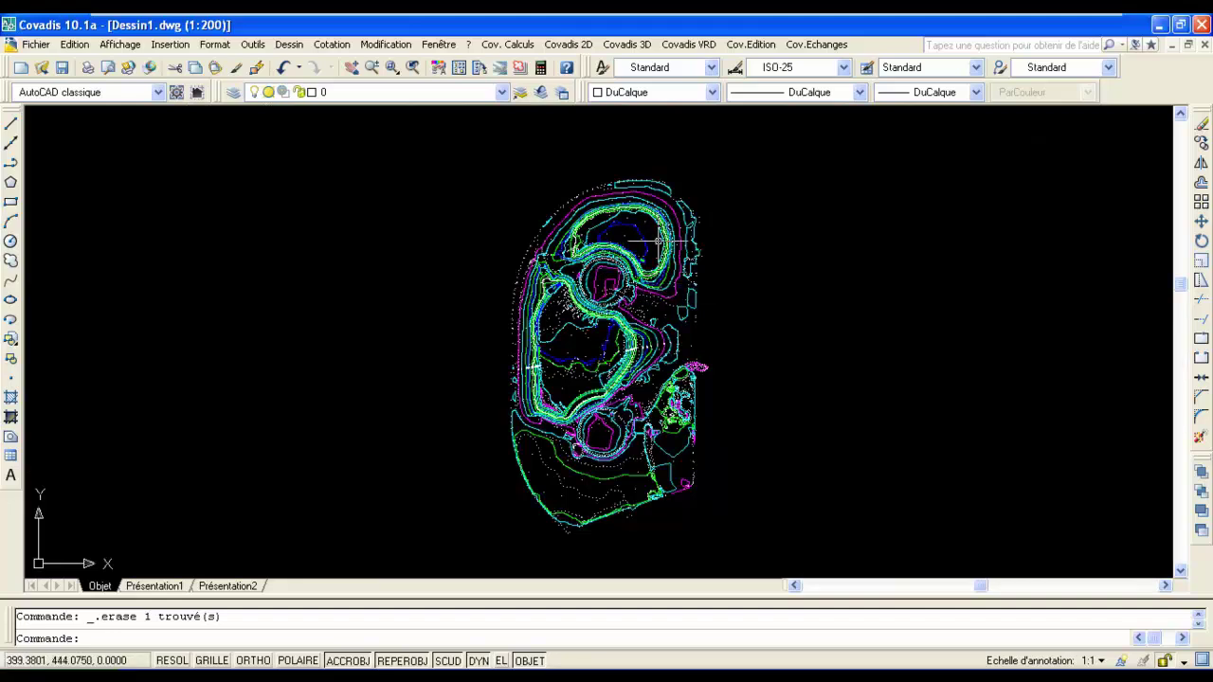
Step: Draw the terrain model's outer contour as a red 3D polyline on the PERIMETRE layer, handling islands and omitting inner contours
click(628, 44)
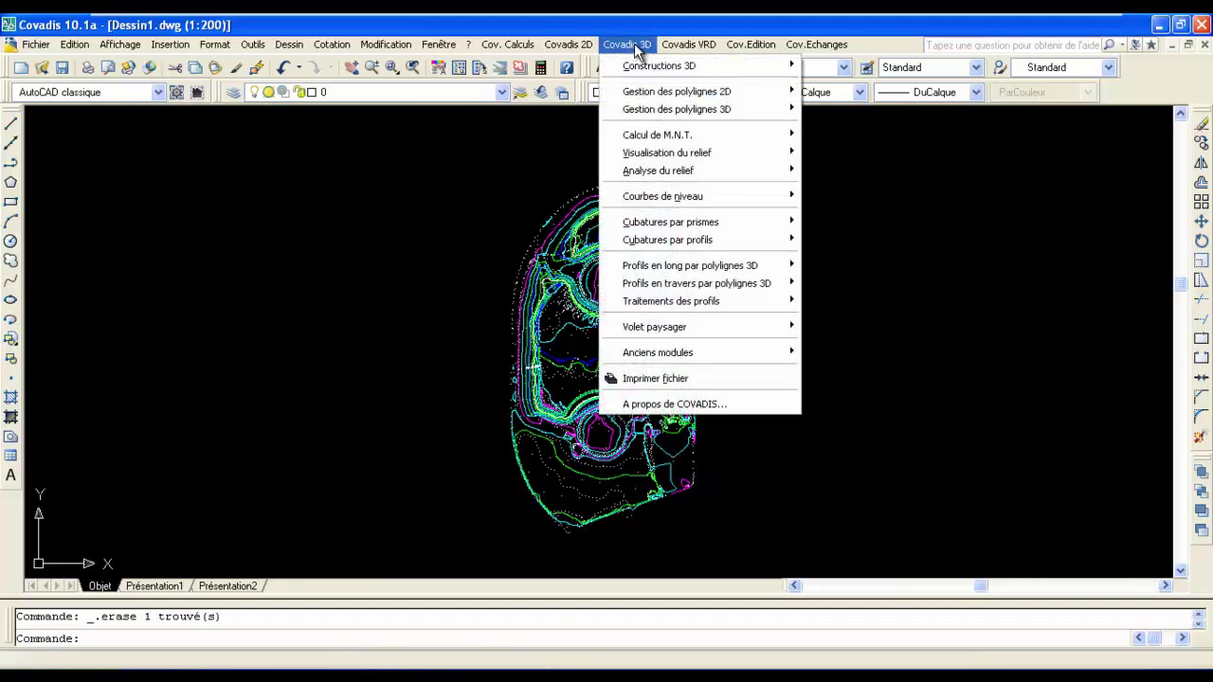
mouse_move(642, 132)
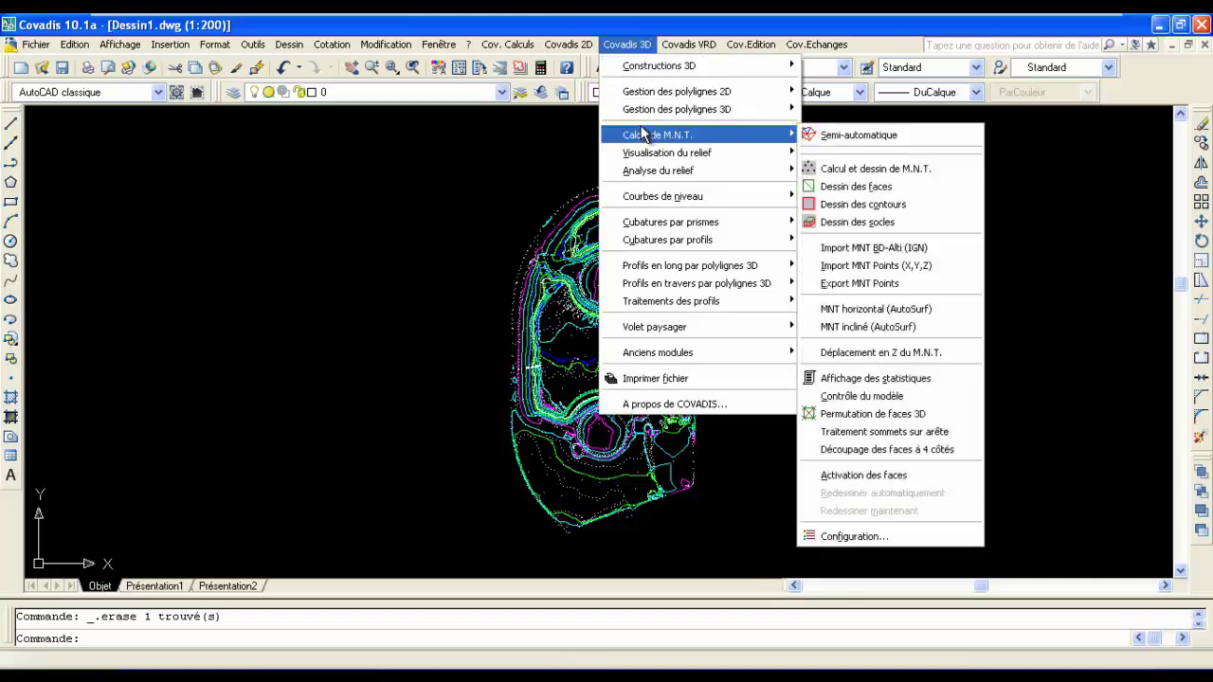
click(848, 206)
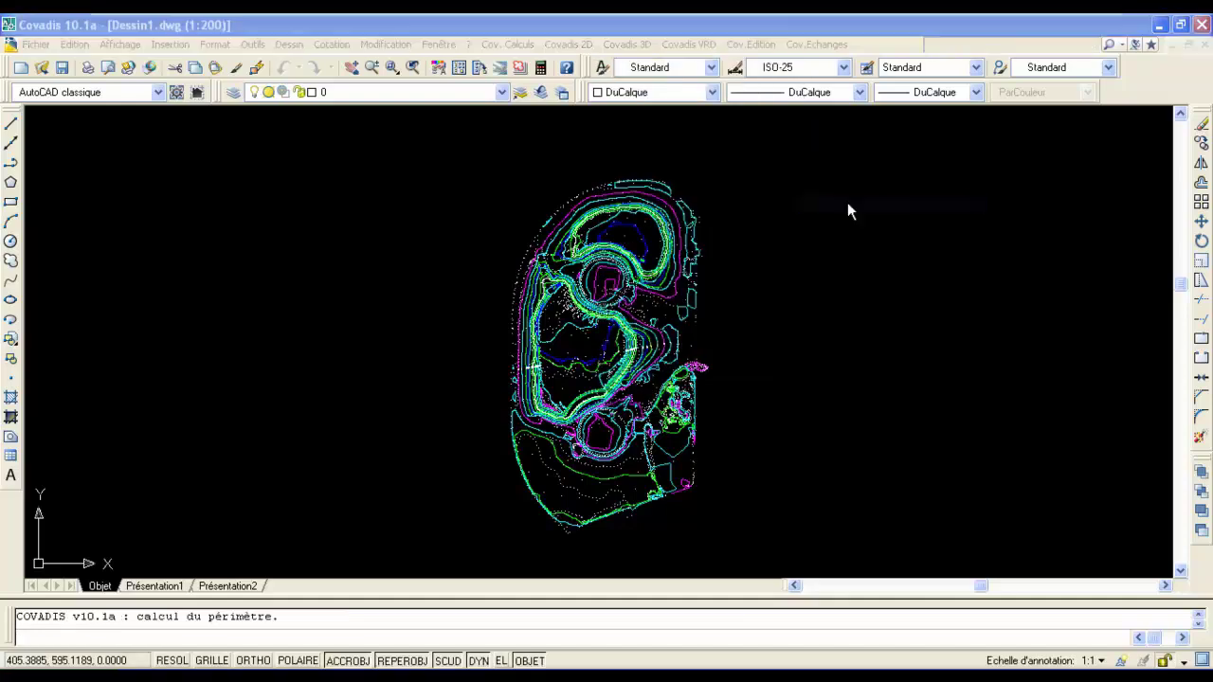
click(566, 367)
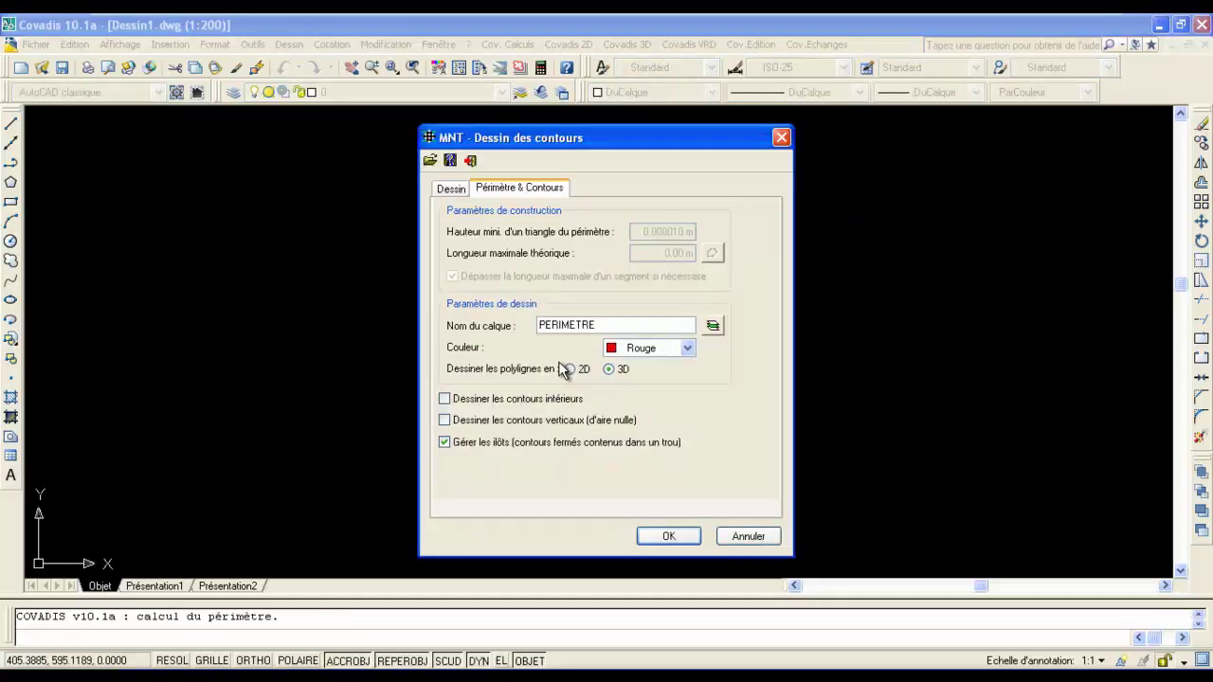
click(669, 537)
scroll(582, 203, up, 5)
scroll(494, 171, down, 6)
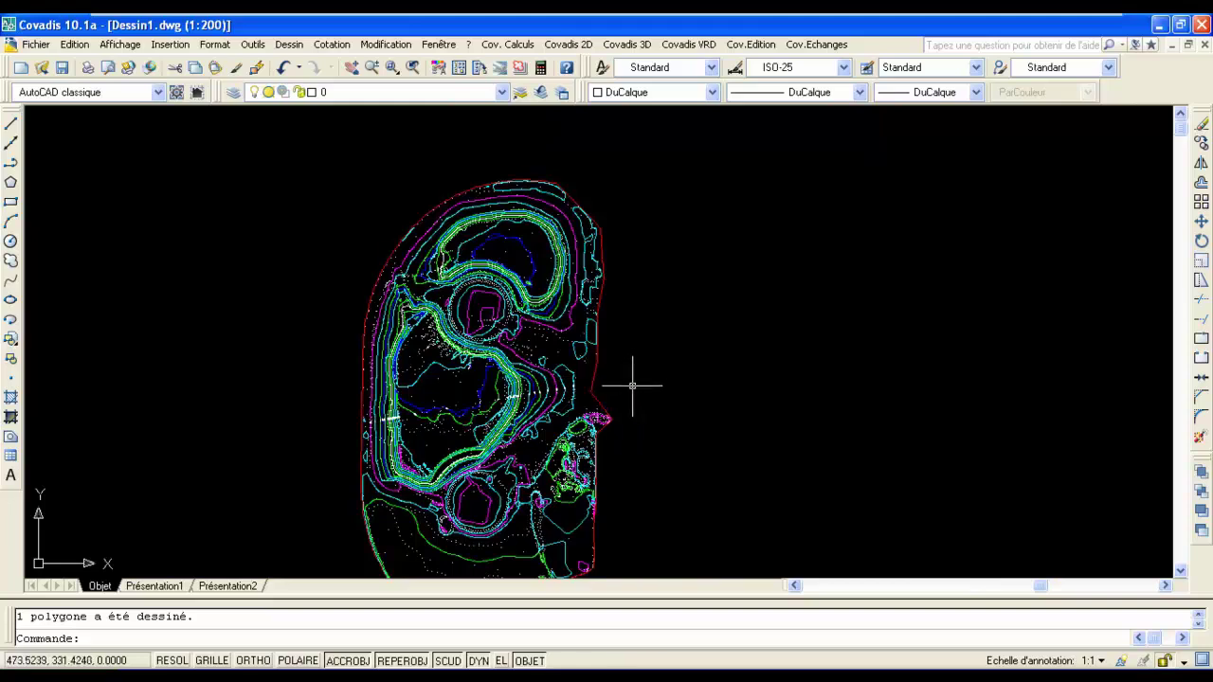
Step: Turn off the layers TOPOJIS, Cotation Courbes de niveau, CN_10_00, CN_05_00, CN_02_50, CN_02_00 and CN_01_00, leaving TN_PERIMETRE on
click(502, 93)
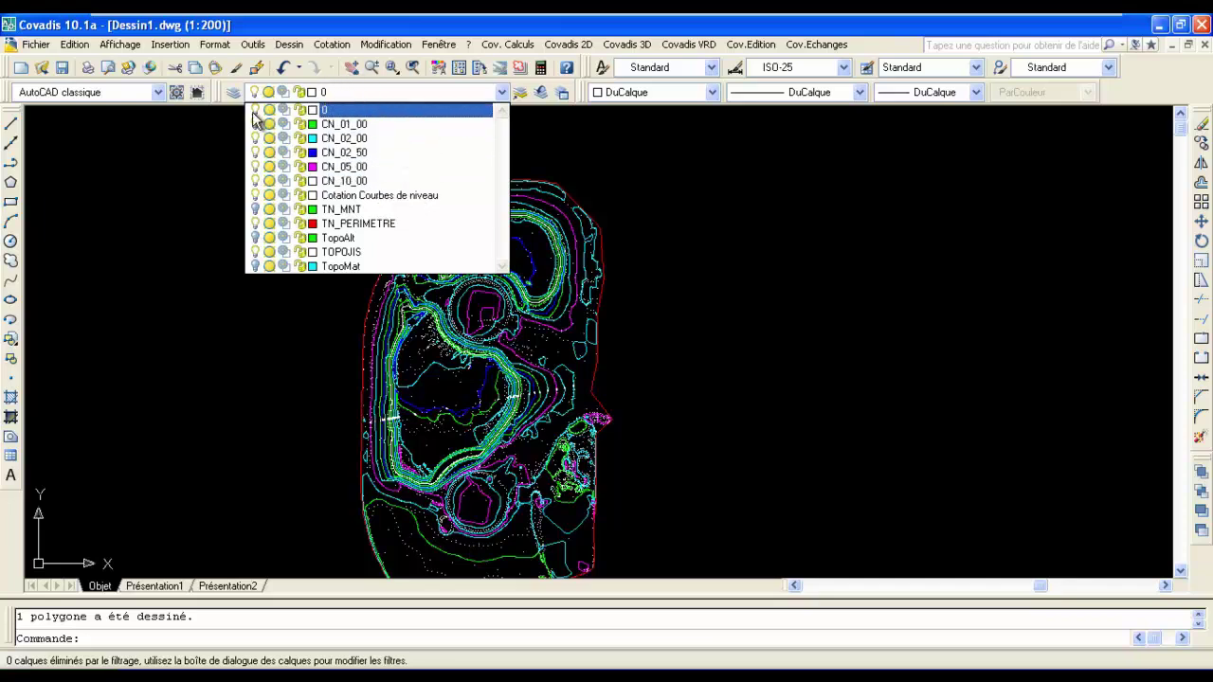
click(255, 251)
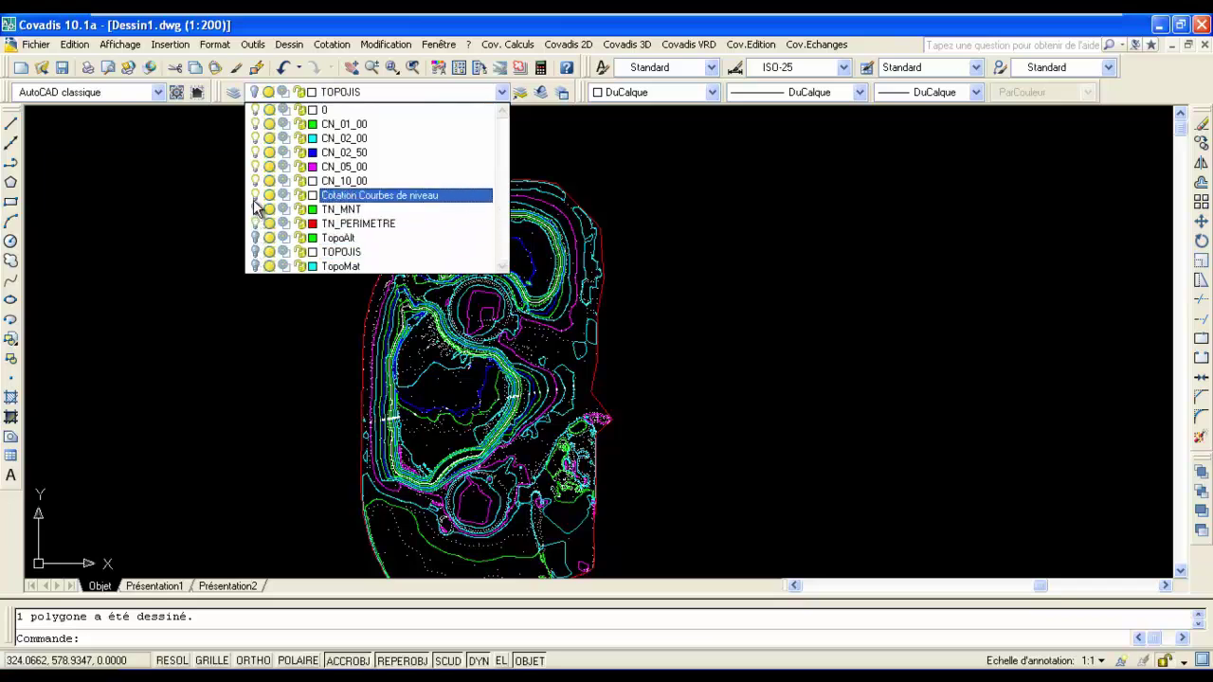
click(255, 195)
click(255, 181)
click(255, 167)
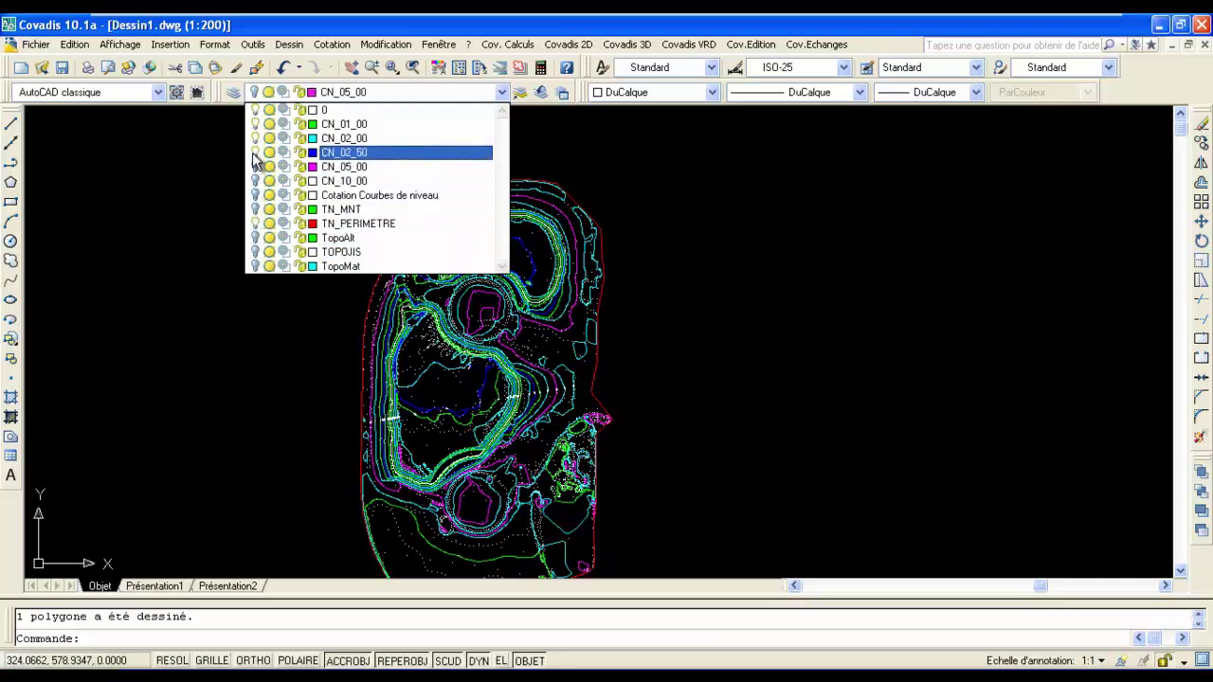
click(255, 153)
click(255, 124)
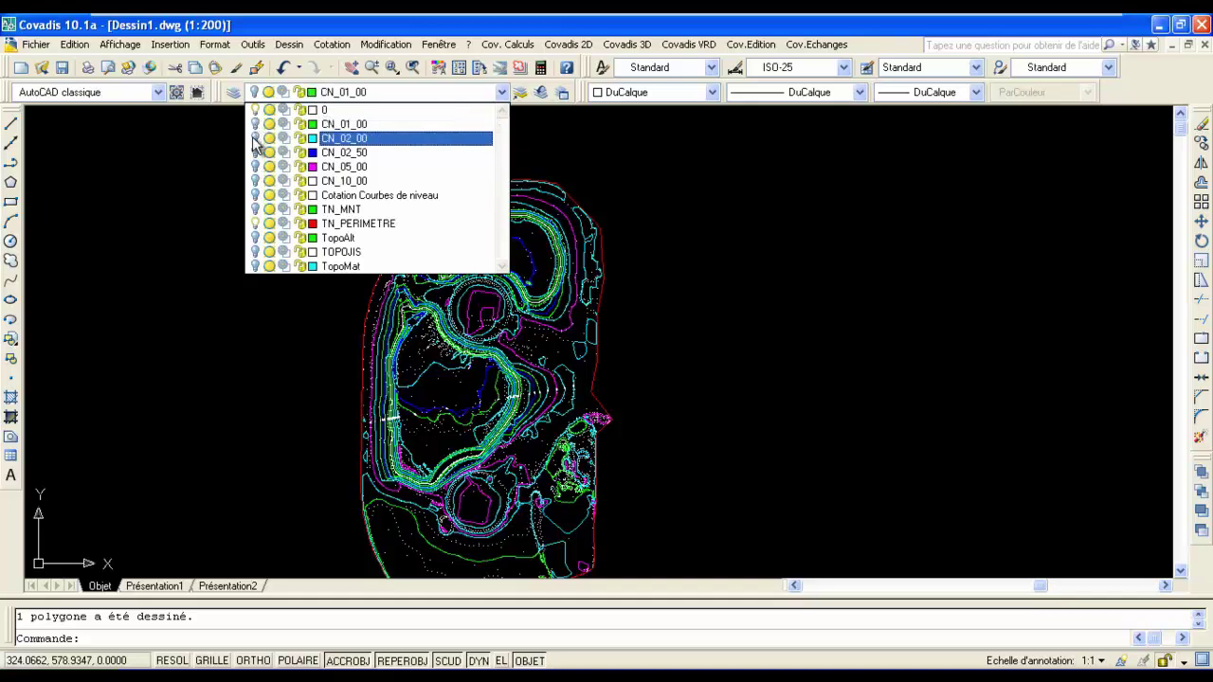
click(701, 250)
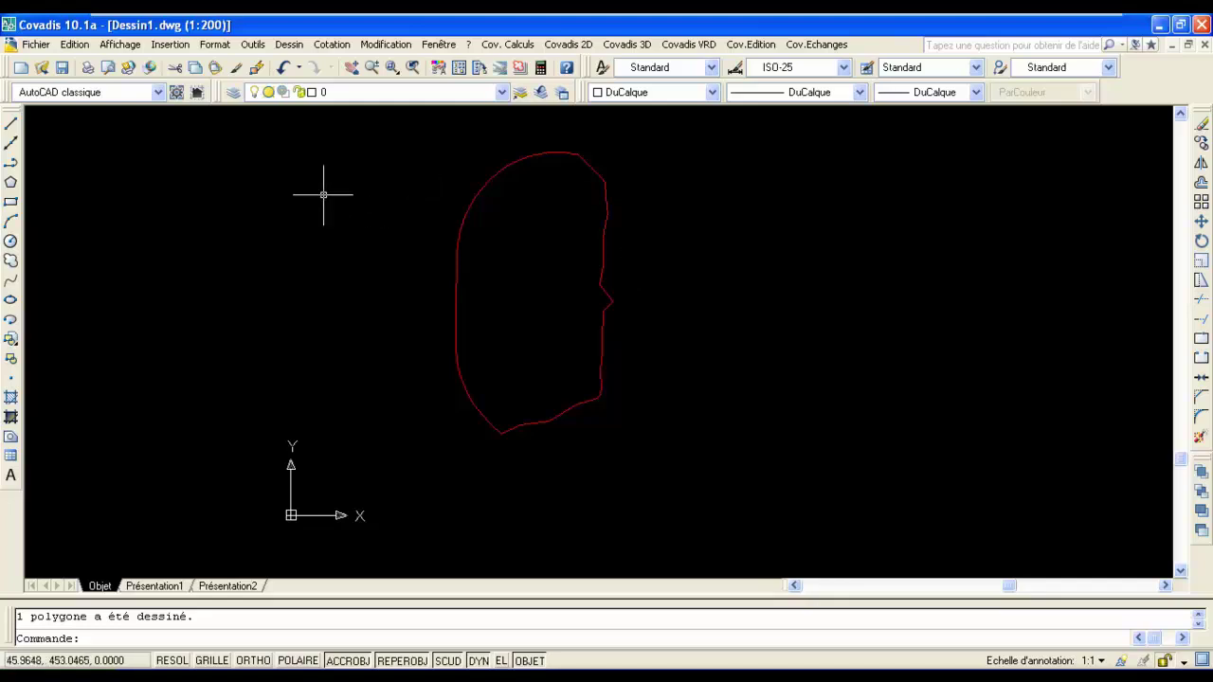
Step: Place a point at X 375, Y 475 in the northern part of the perimeter
click(13, 381)
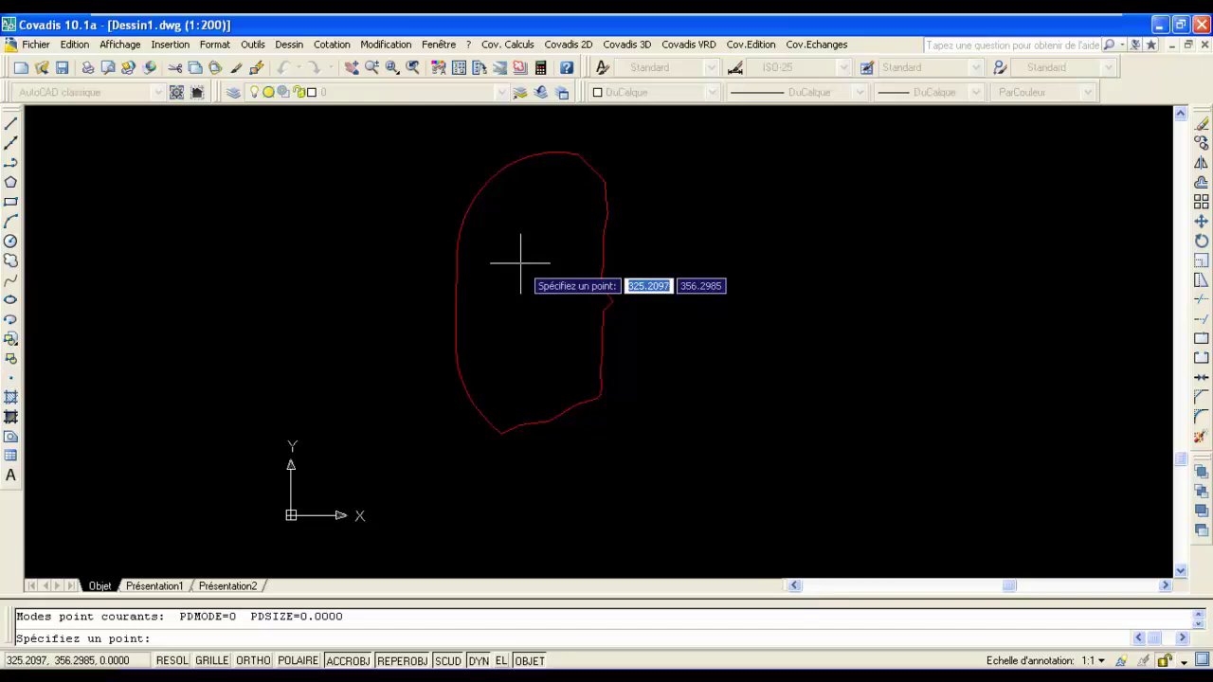
text(375)
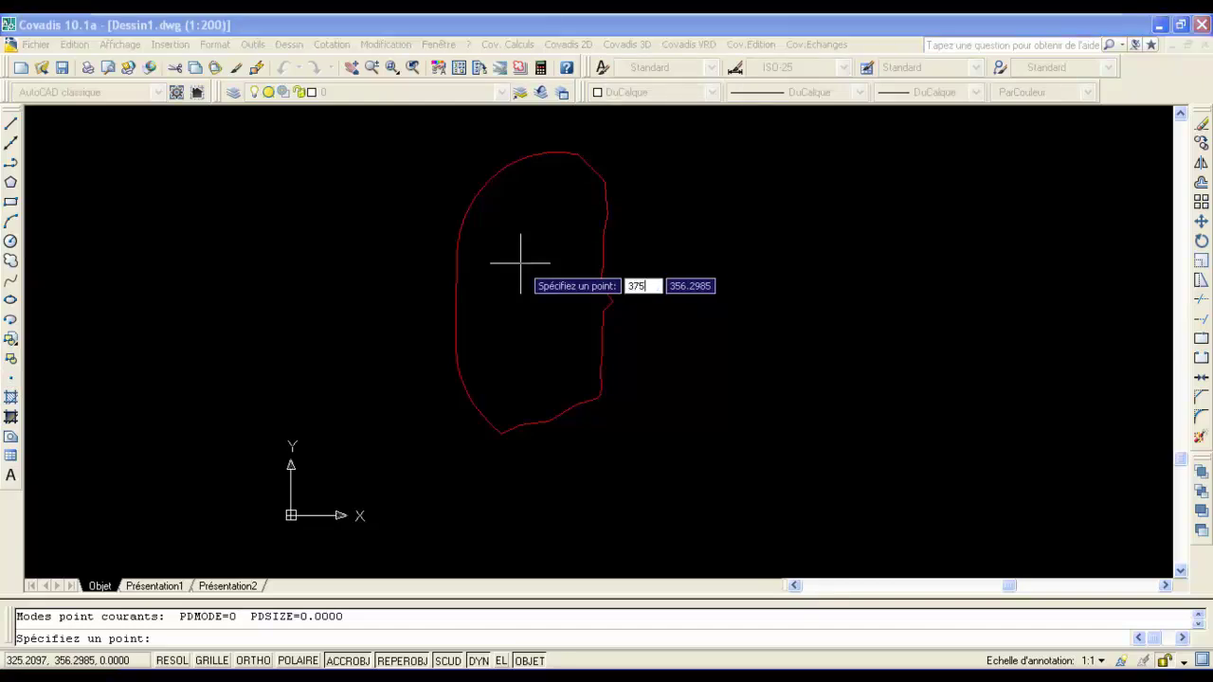
key(Tab)
key(BackSpace)
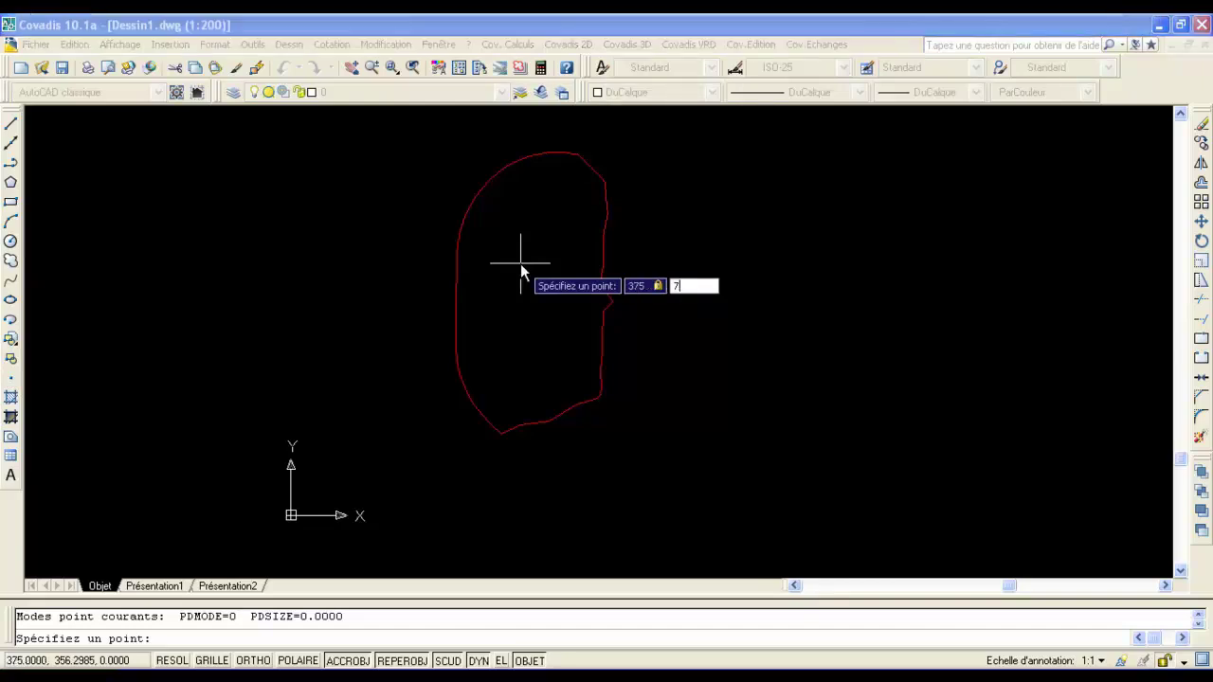
text(475)
key(Return)
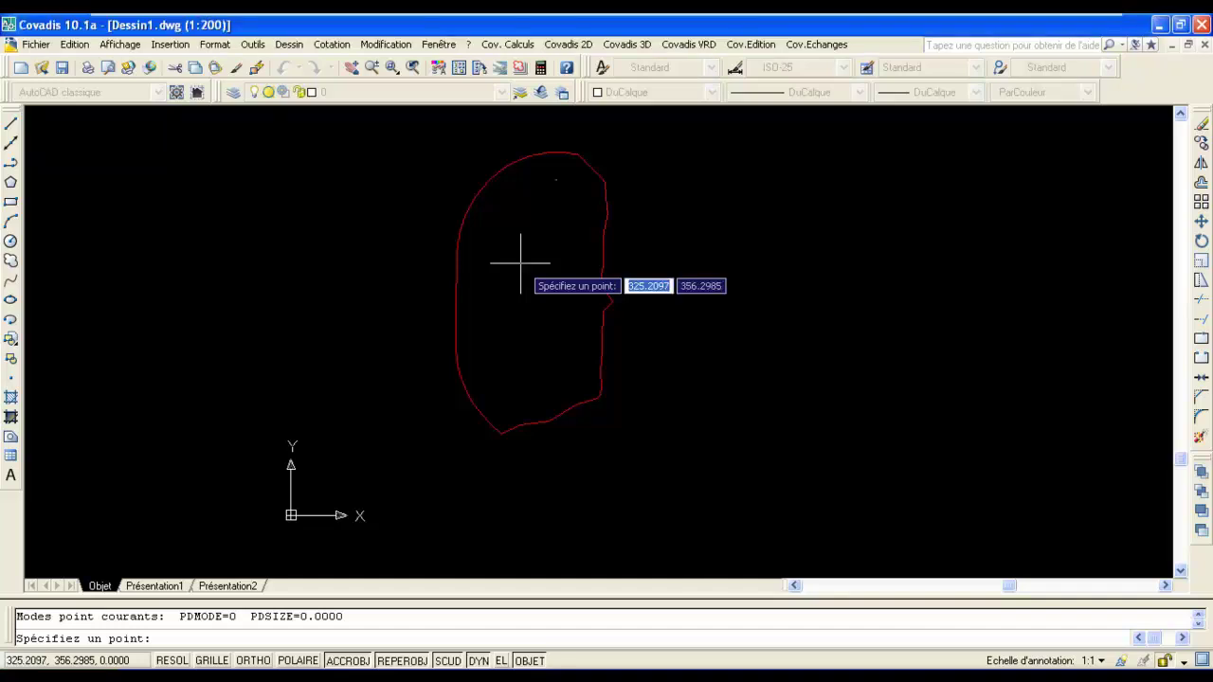
Step: Place a second point at X 275, Y 300 near the perimeter's western edge
text(5)
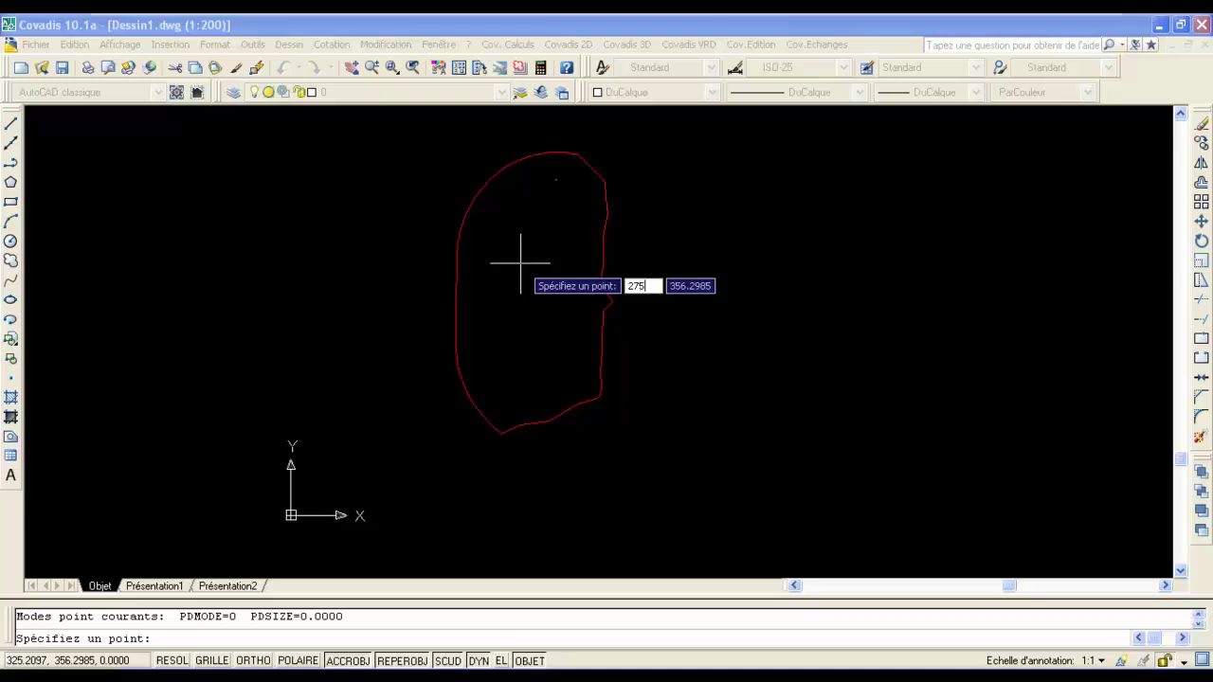
key(Tab)
text(300)
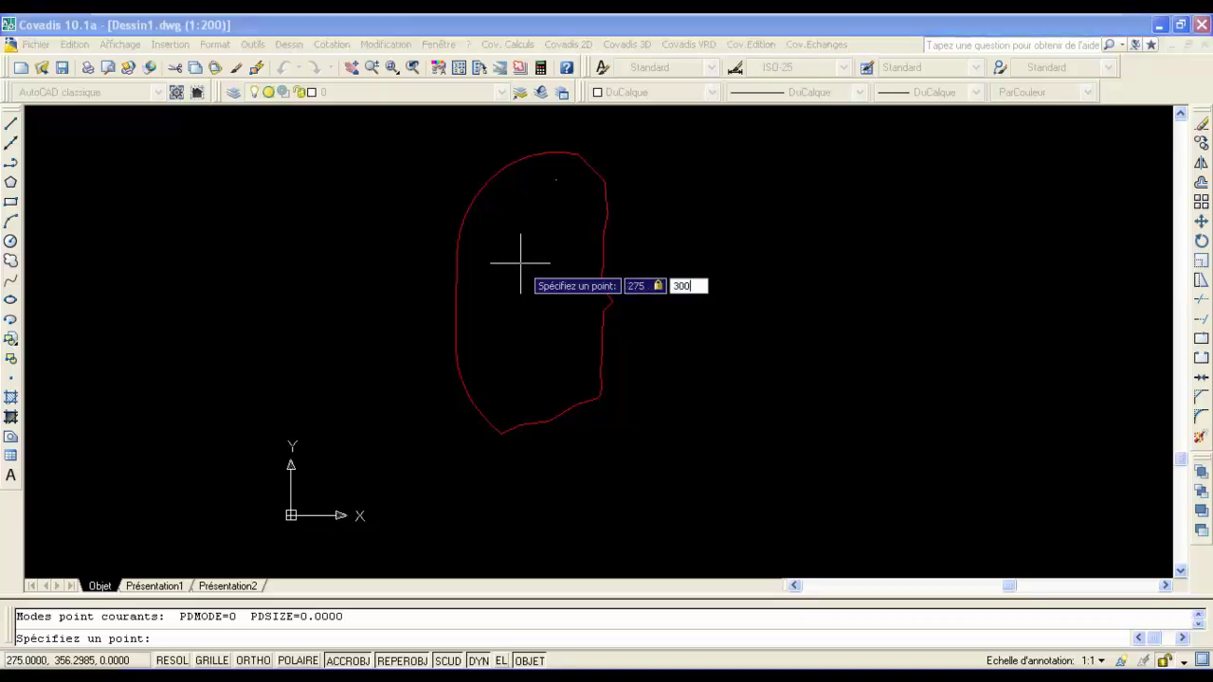
key(Return)
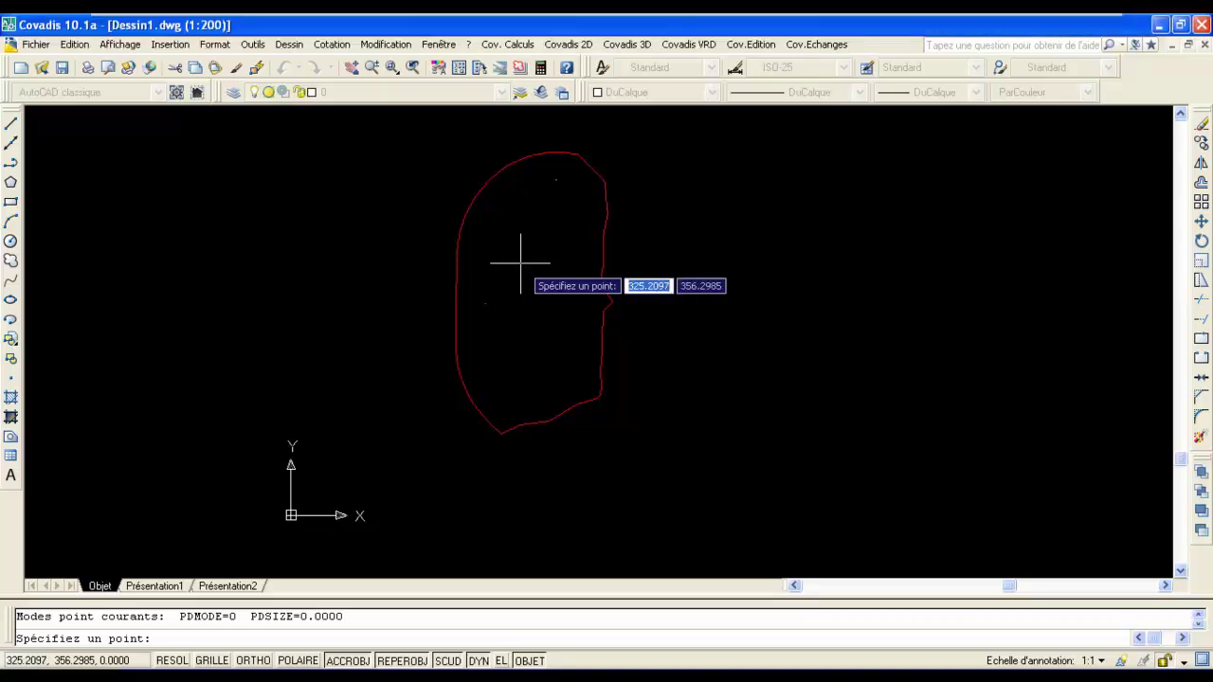
Step: Place a third point at X 375, Y 185 in the southern part of the perimeter and end the point command
text(375)
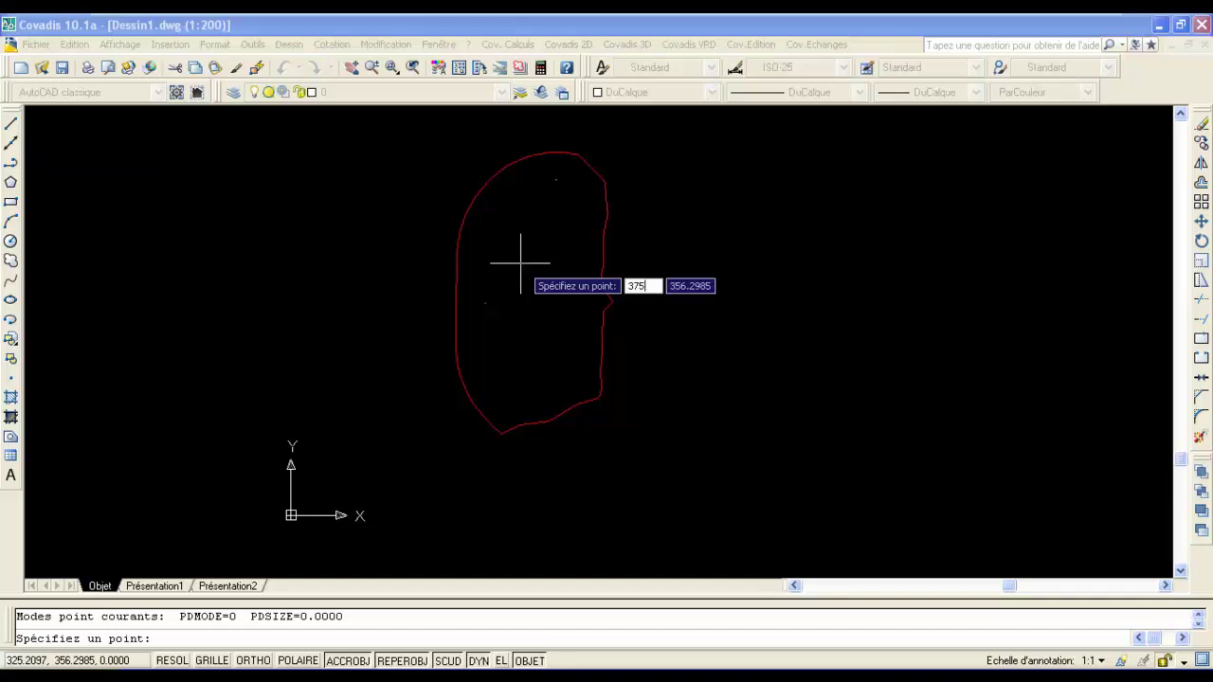
key(Tab)
text(185)
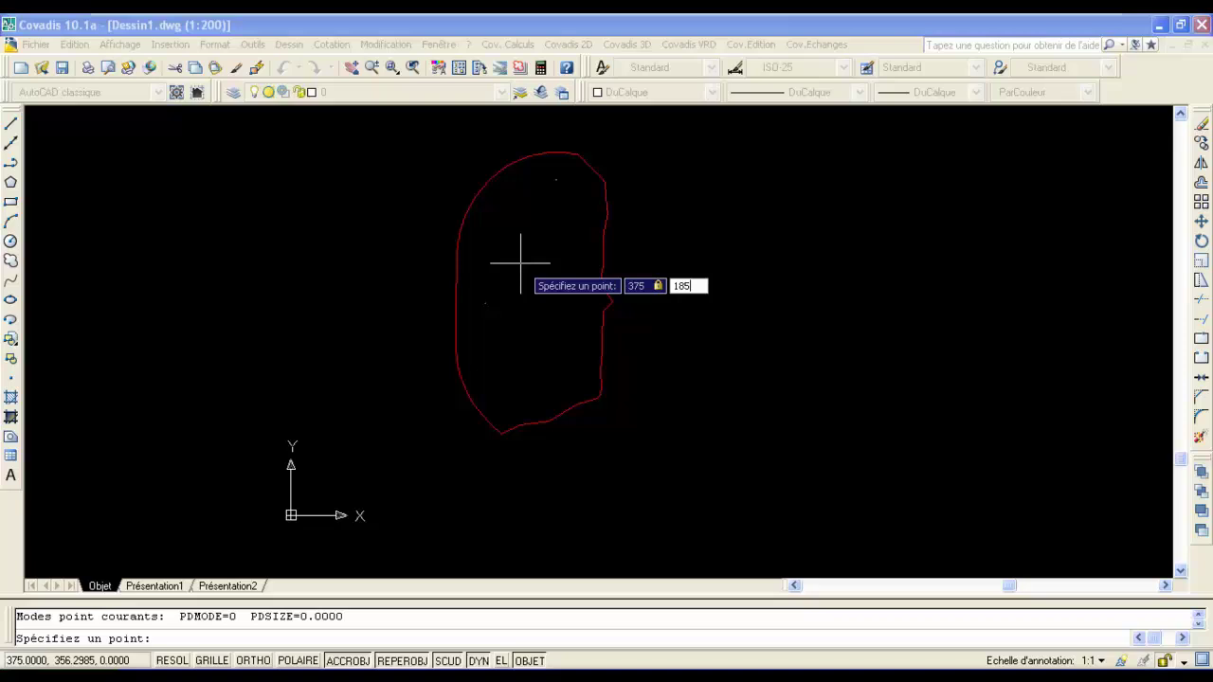
key(Return)
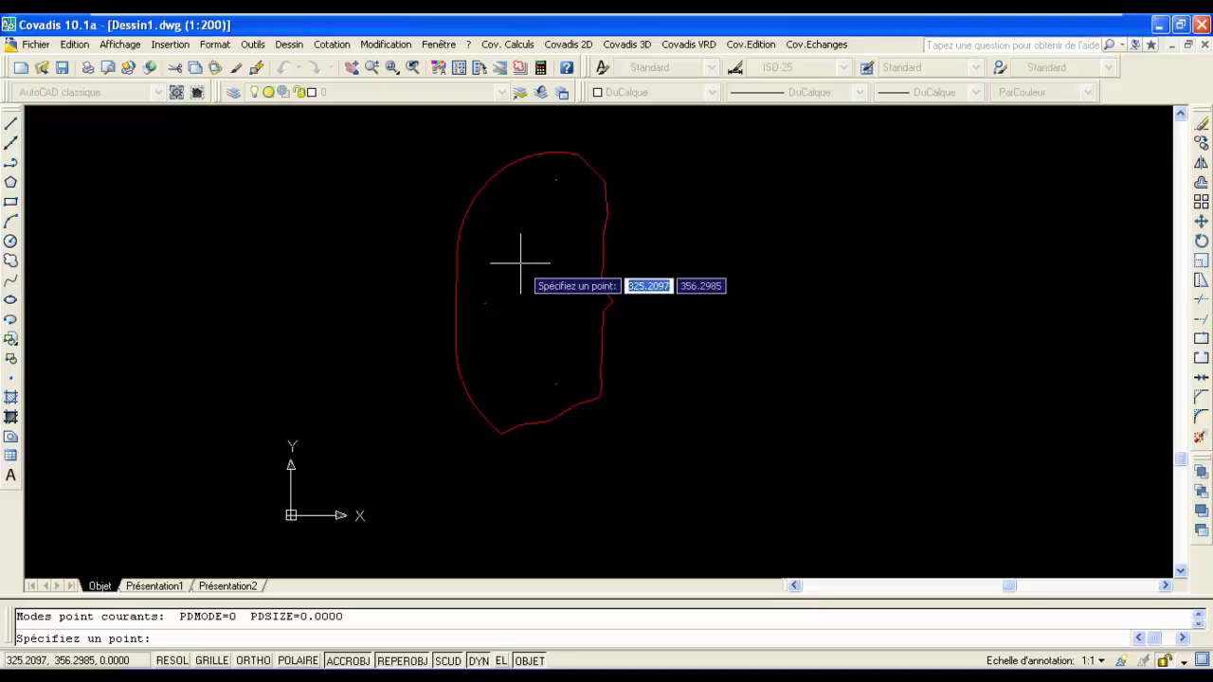
key(Escape)
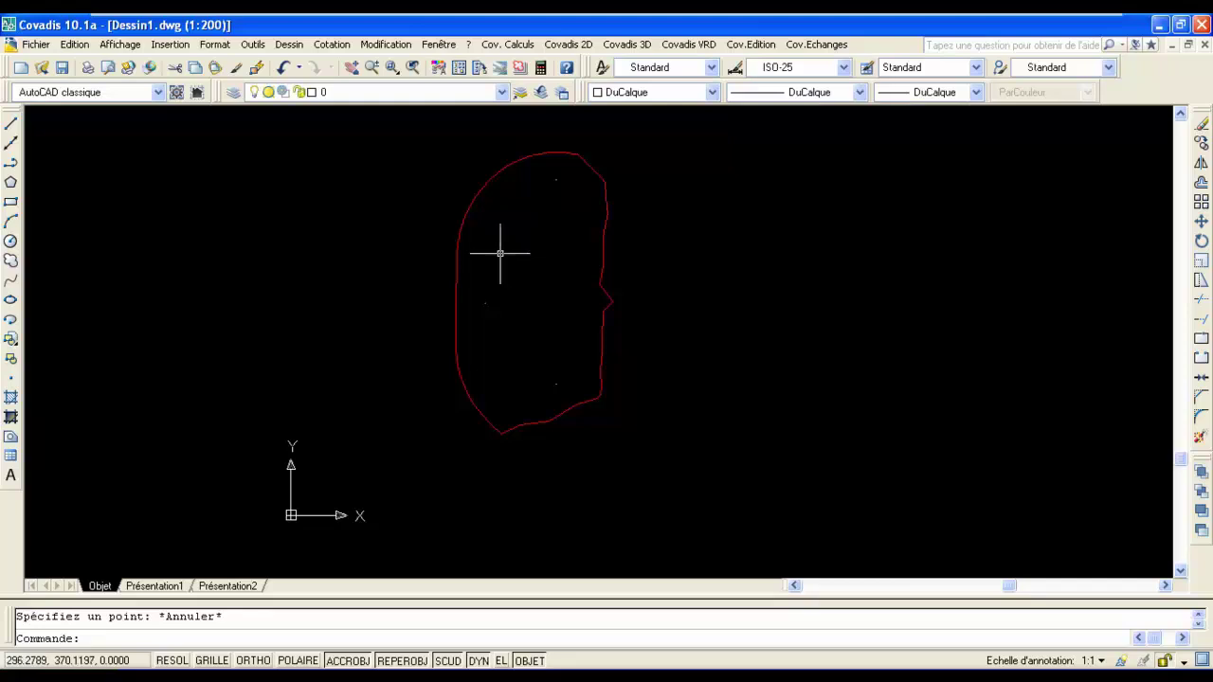
Step: Set the point style to a circle with a cross through it, keeping the size at 5 % relative to the screen
click(209, 44)
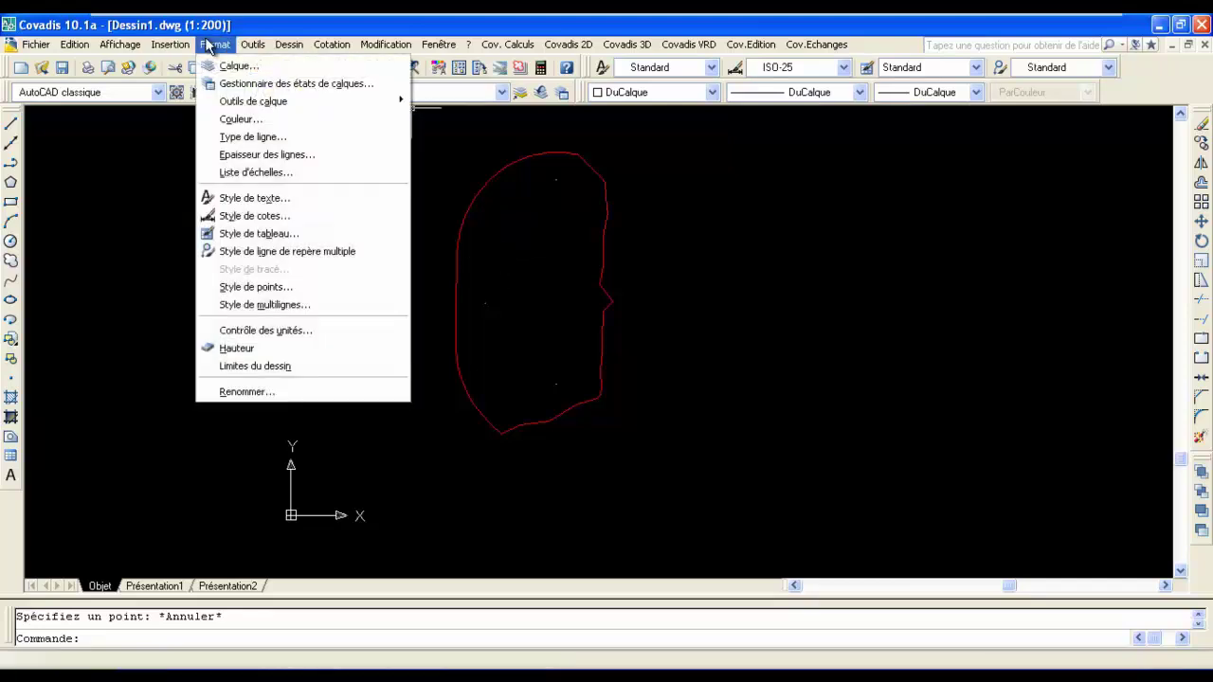
click(246, 288)
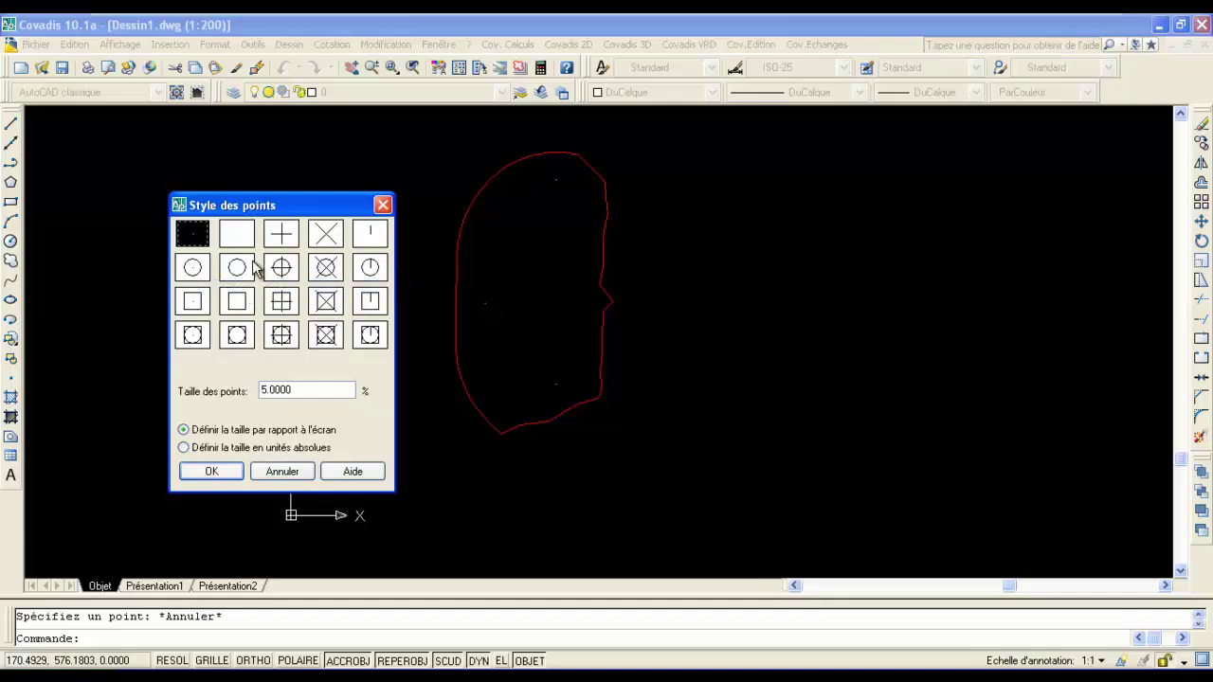
click(282, 270)
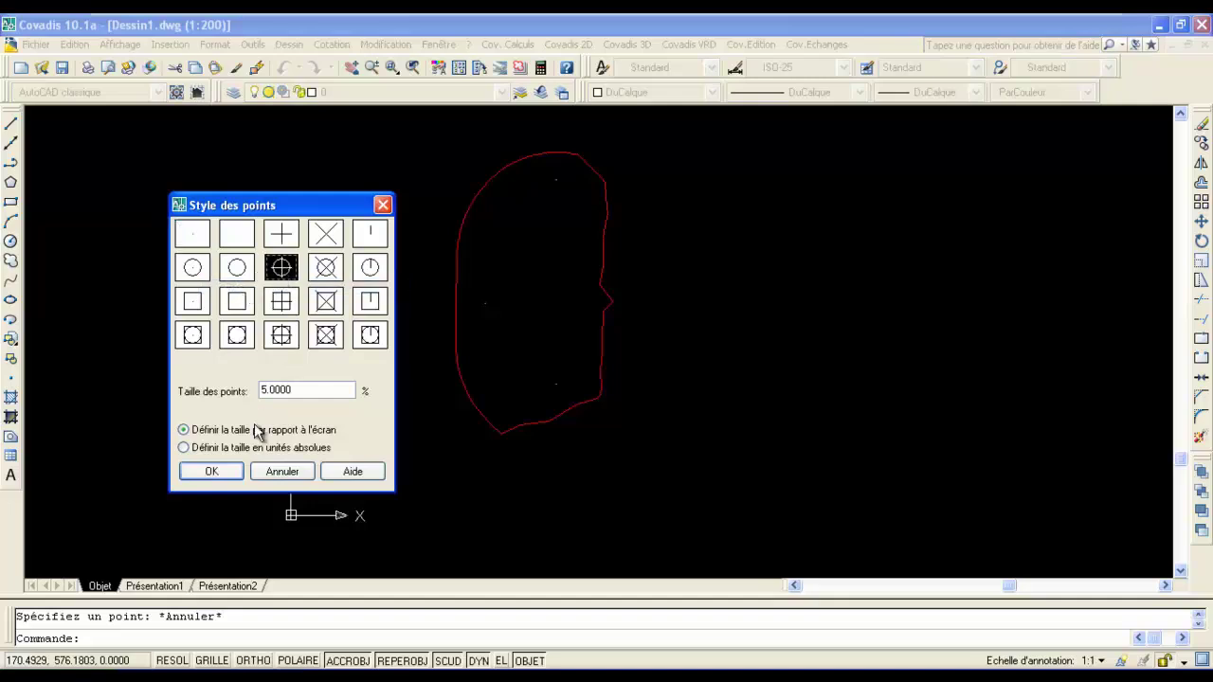
click(211, 472)
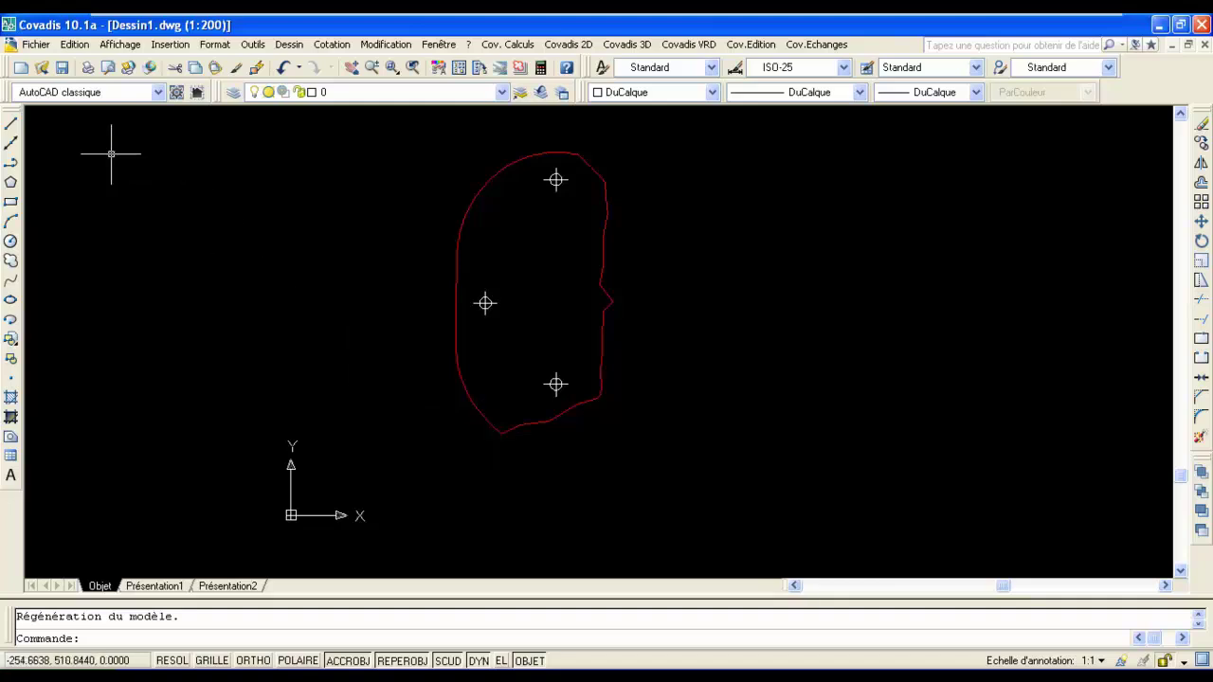
Step: Draw two connected line segments from the northern point through the western point to the southern point
click(13, 126)
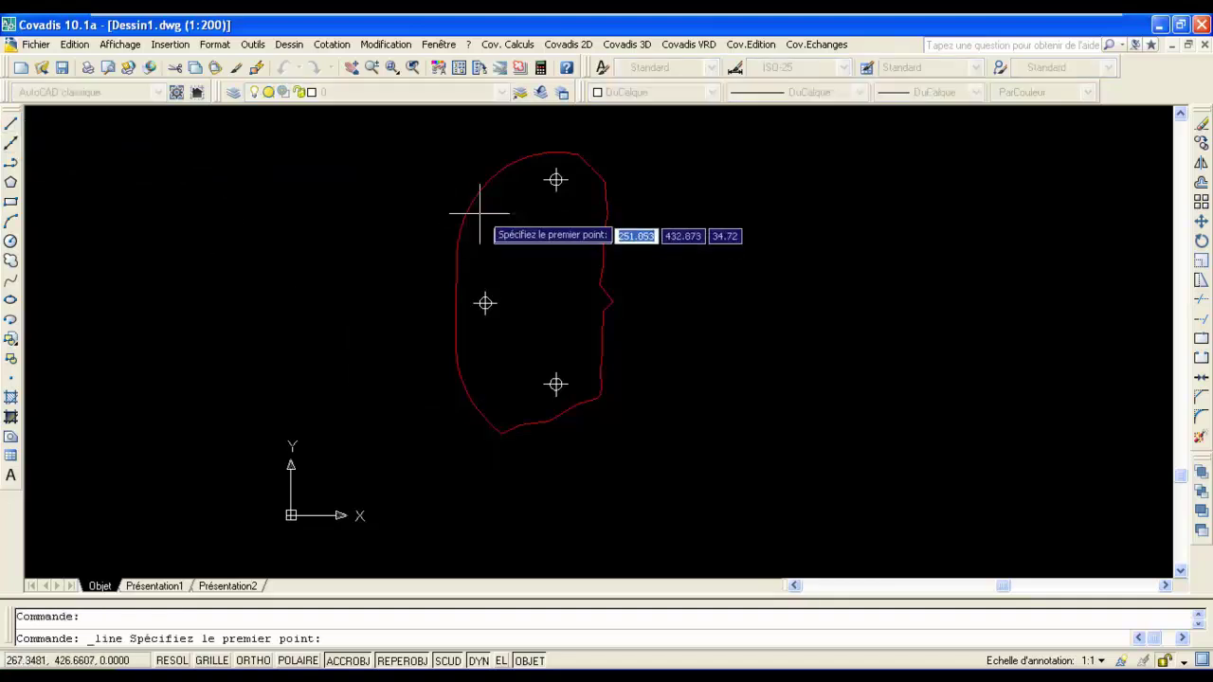
click(557, 179)
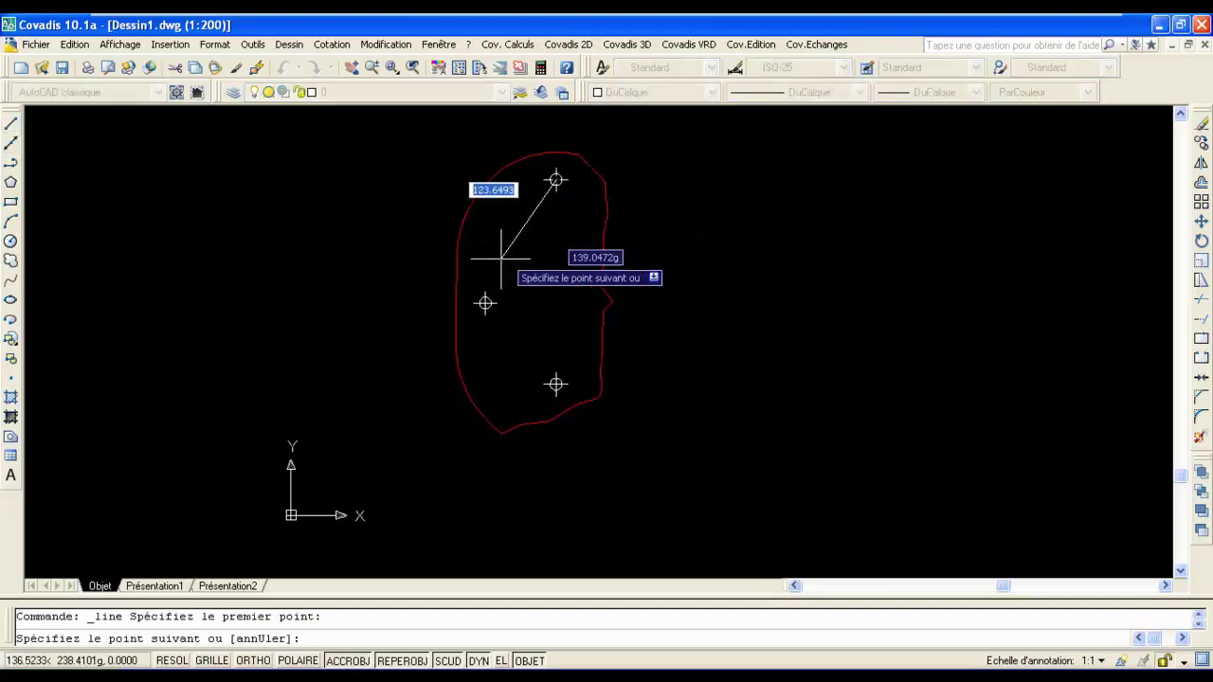
click(485, 304)
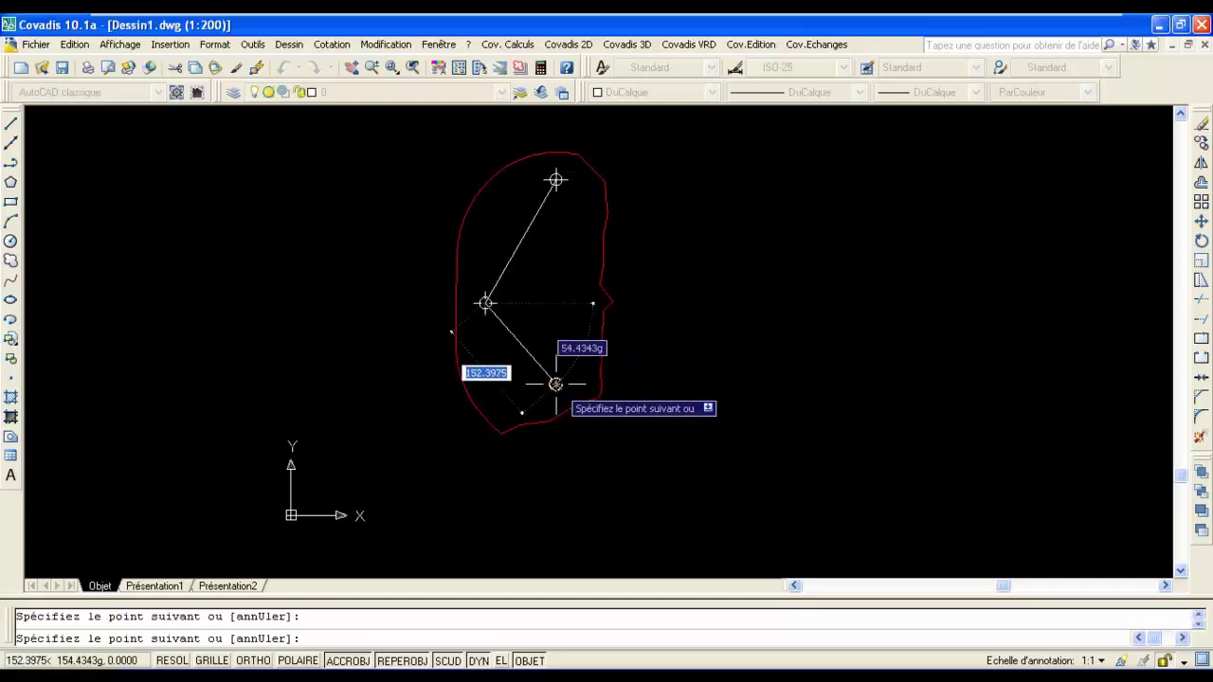
click(556, 384)
key(Escape)
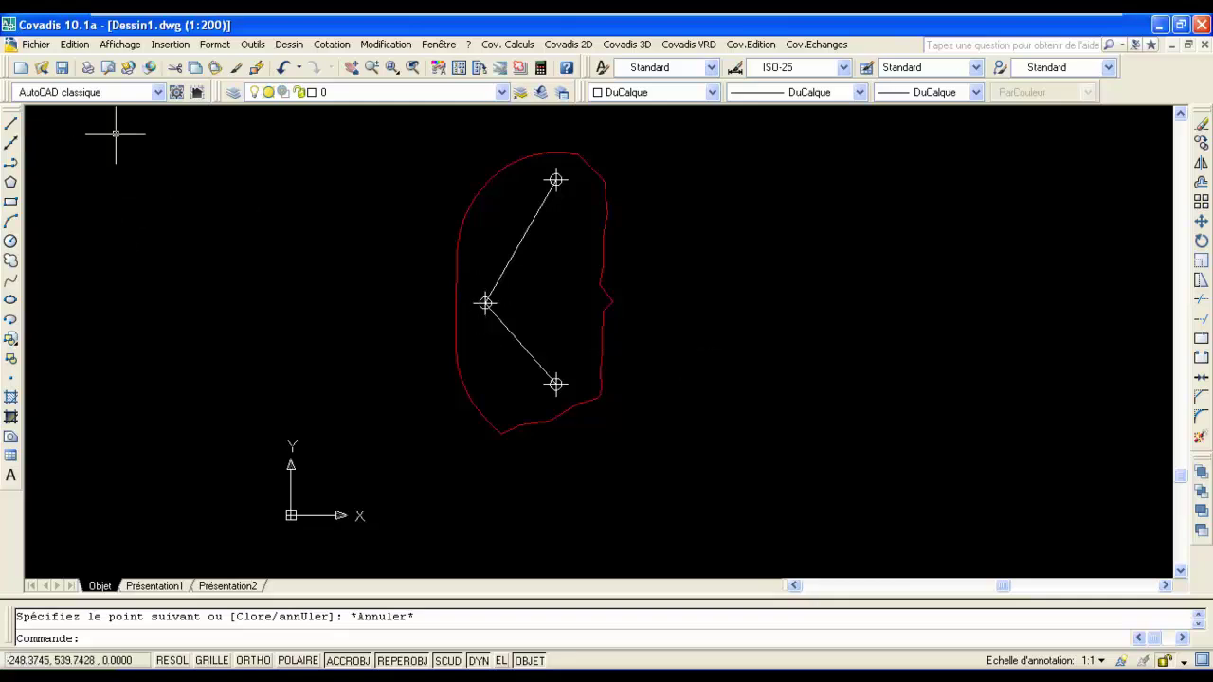
Step: Offset both axis lines by 82 towards the inside of their angle so the two copies cross
click(534, 209)
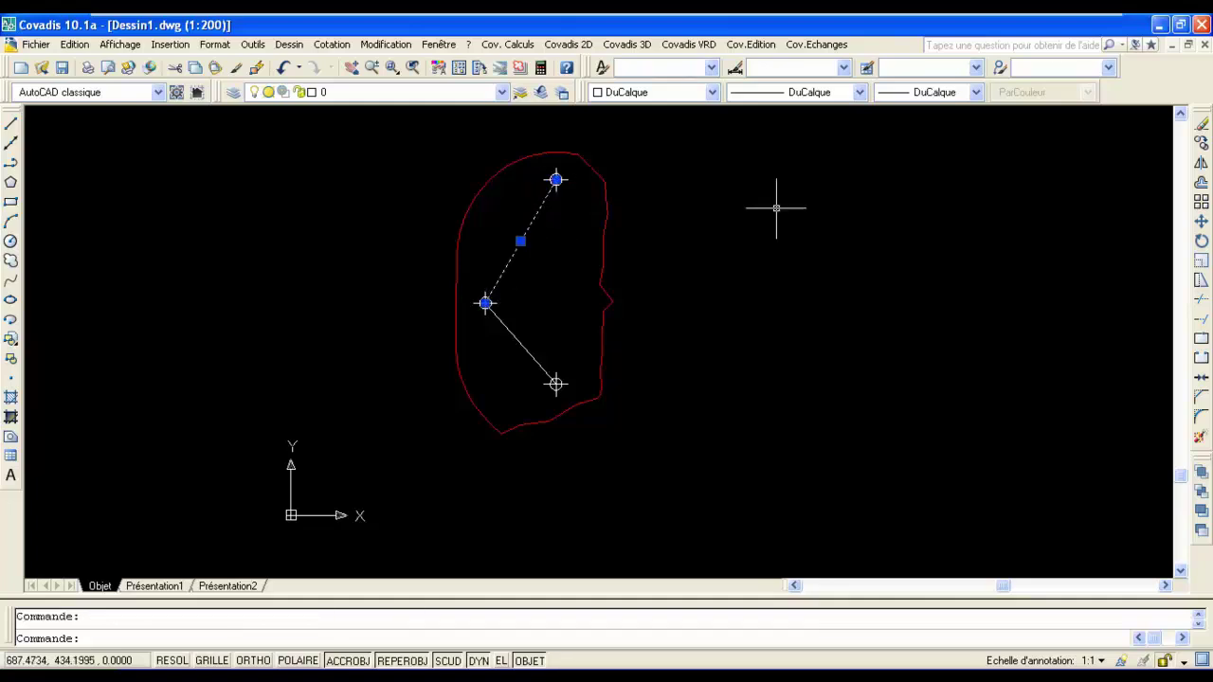
click(1201, 183)
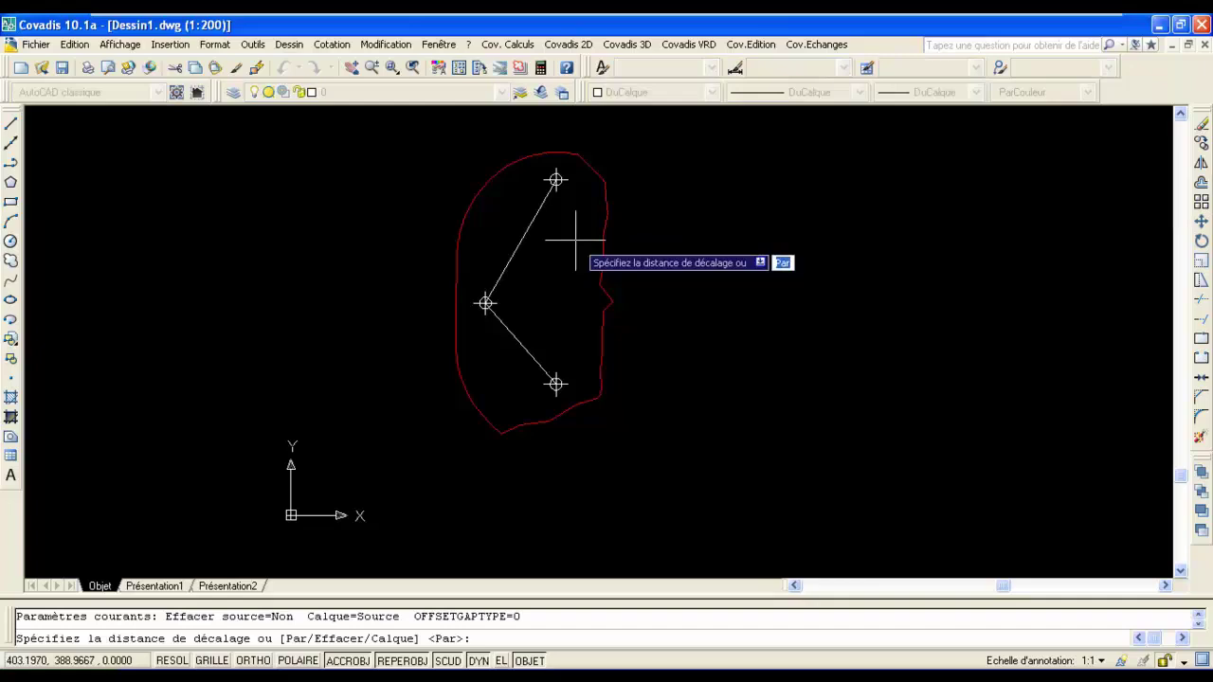
text(82)
key(Return)
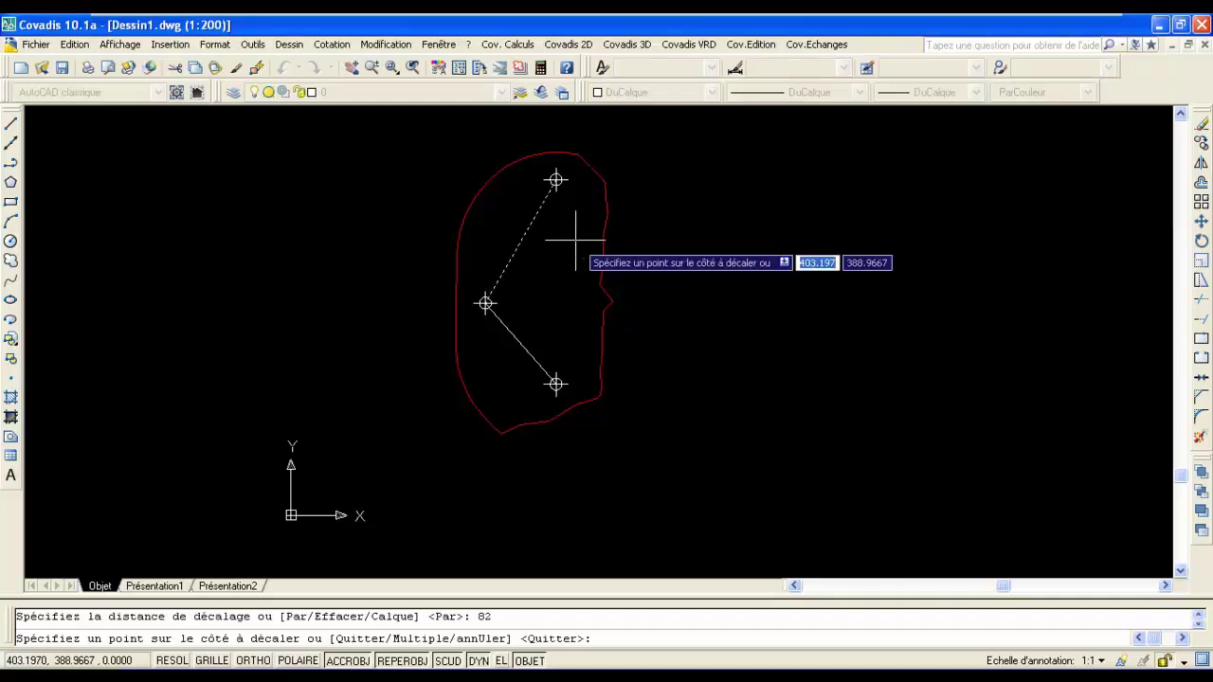
click(575, 241)
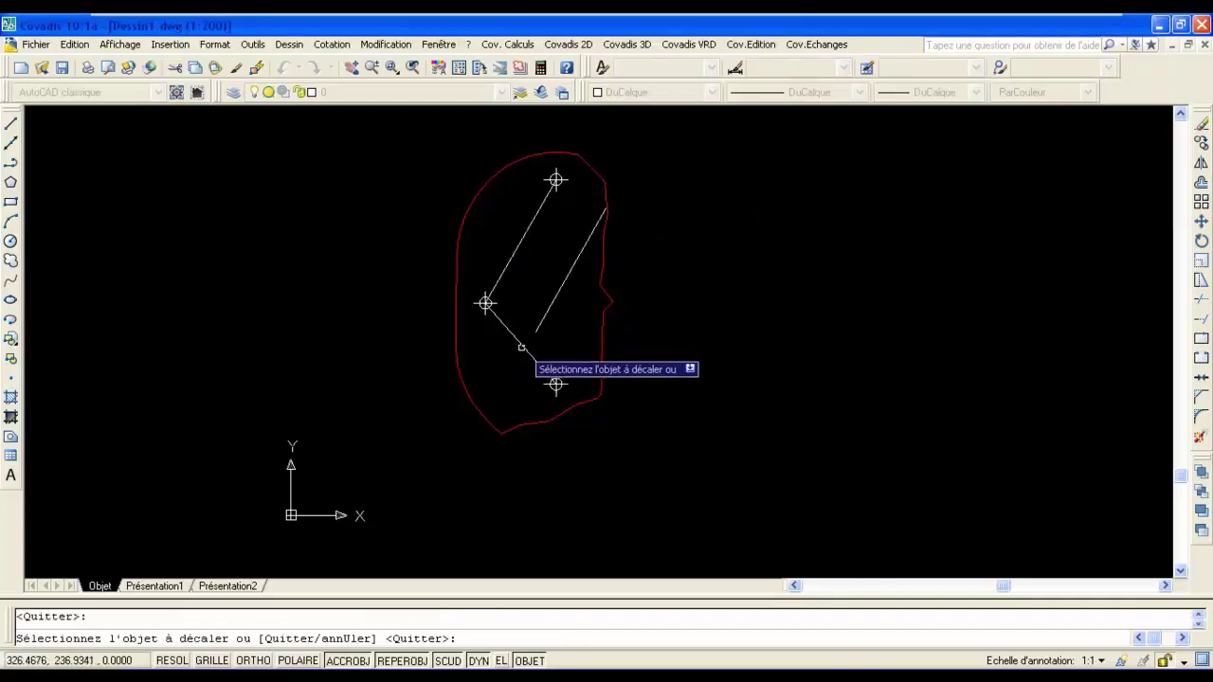
click(521, 346)
click(572, 298)
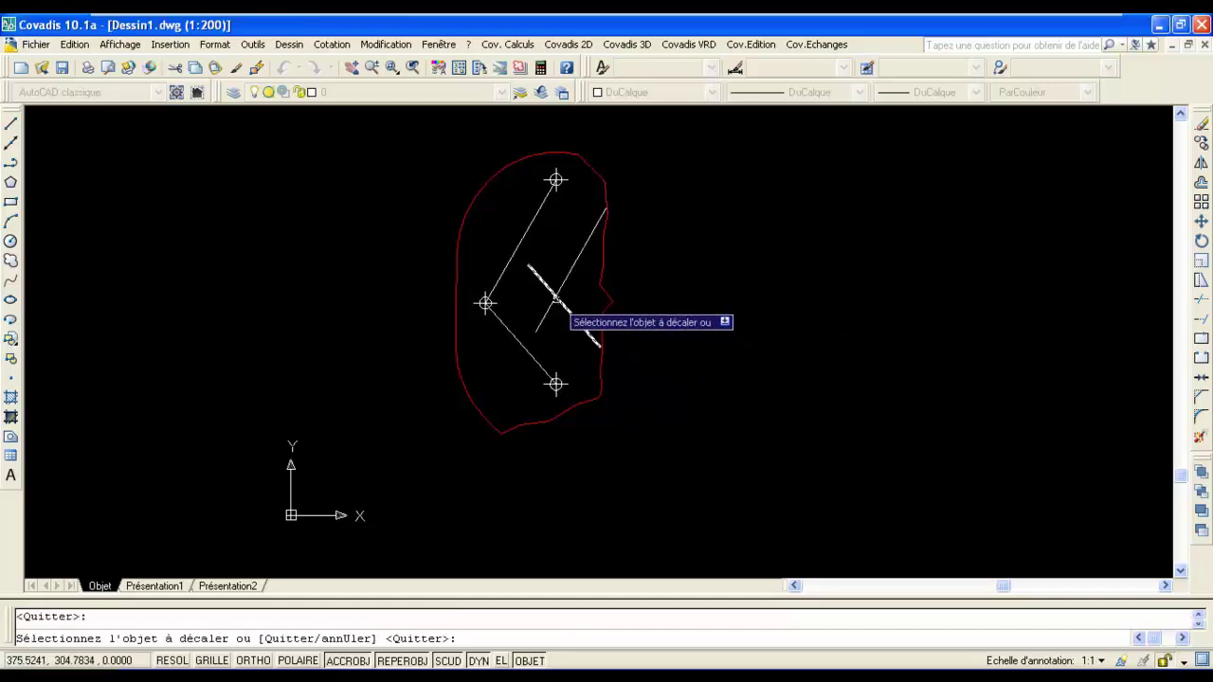
key(Escape)
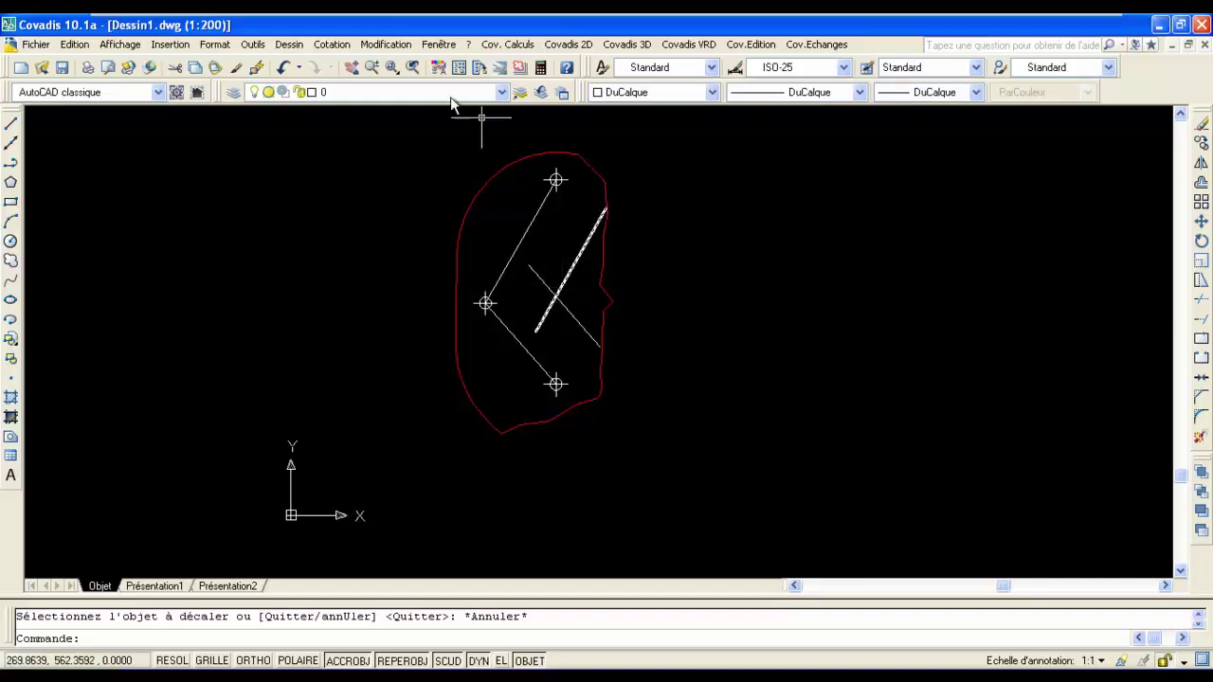
Step: Draw a circle of radius 80 centred on the intersection of the two offset lines
click(290, 45)
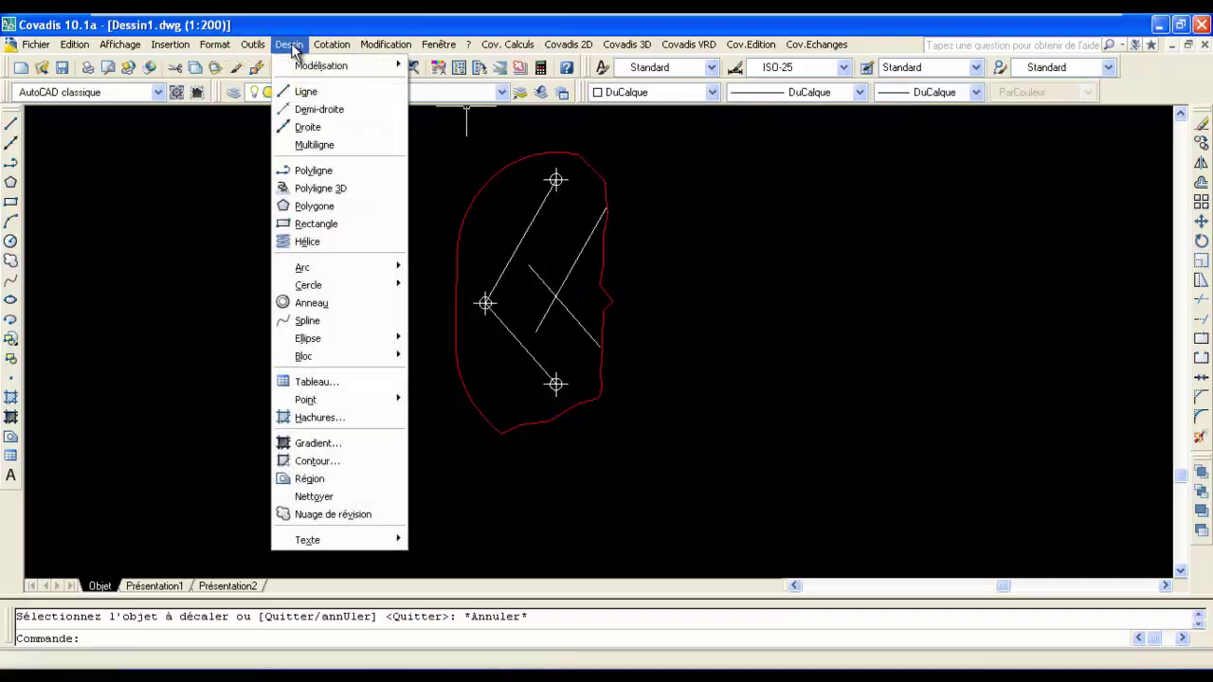
mouse_move(341, 288)
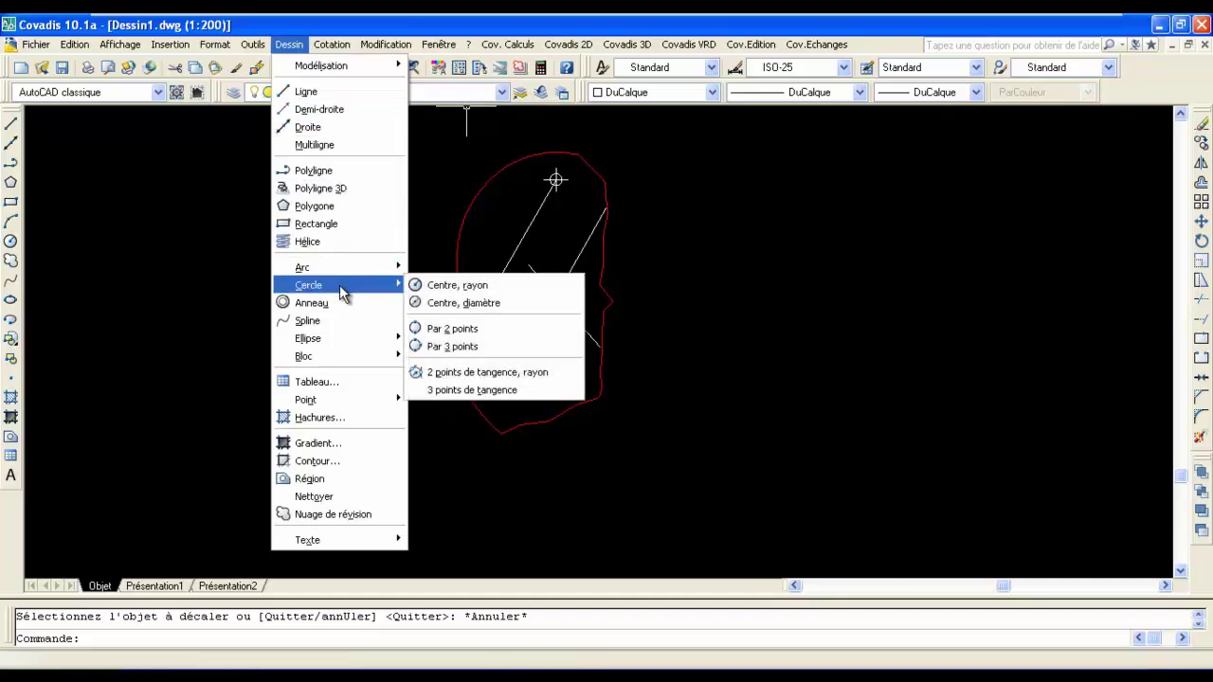
click(456, 288)
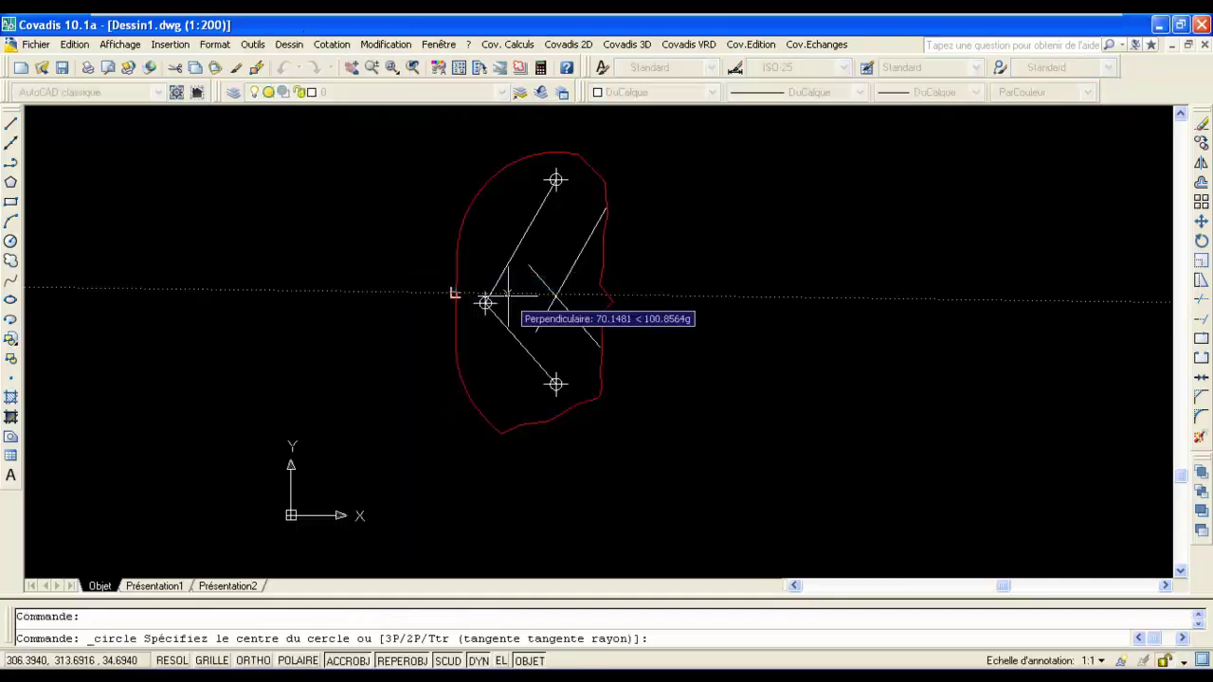
click(557, 296)
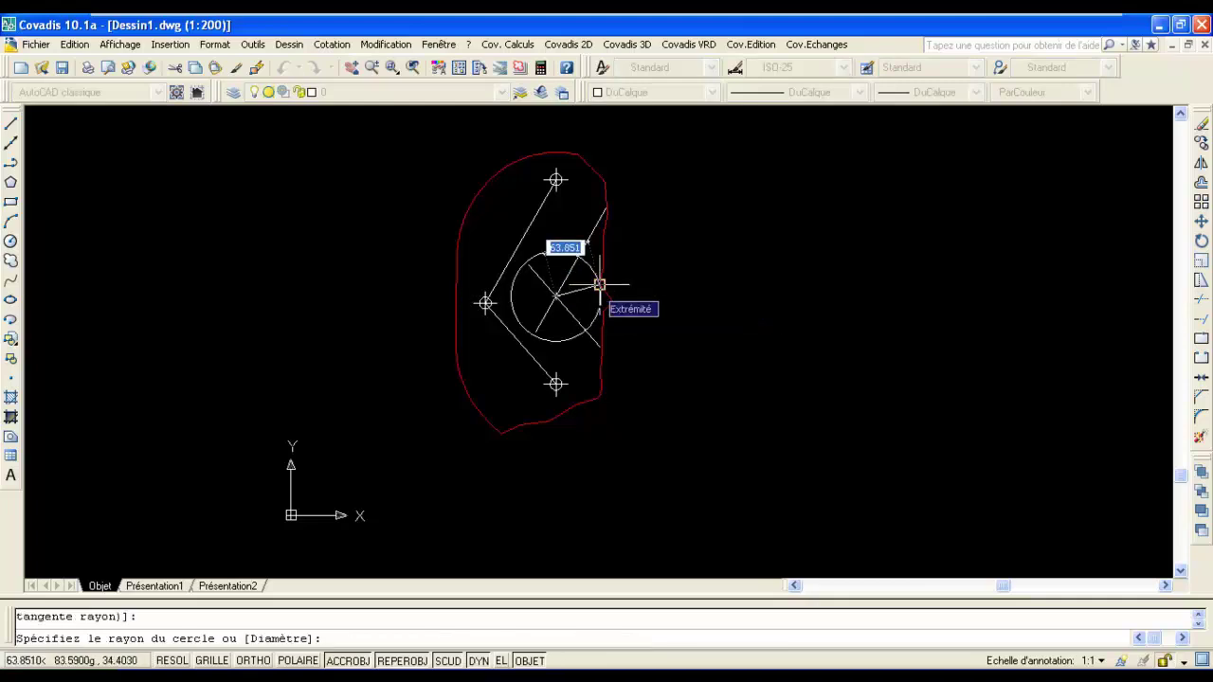
text(80)
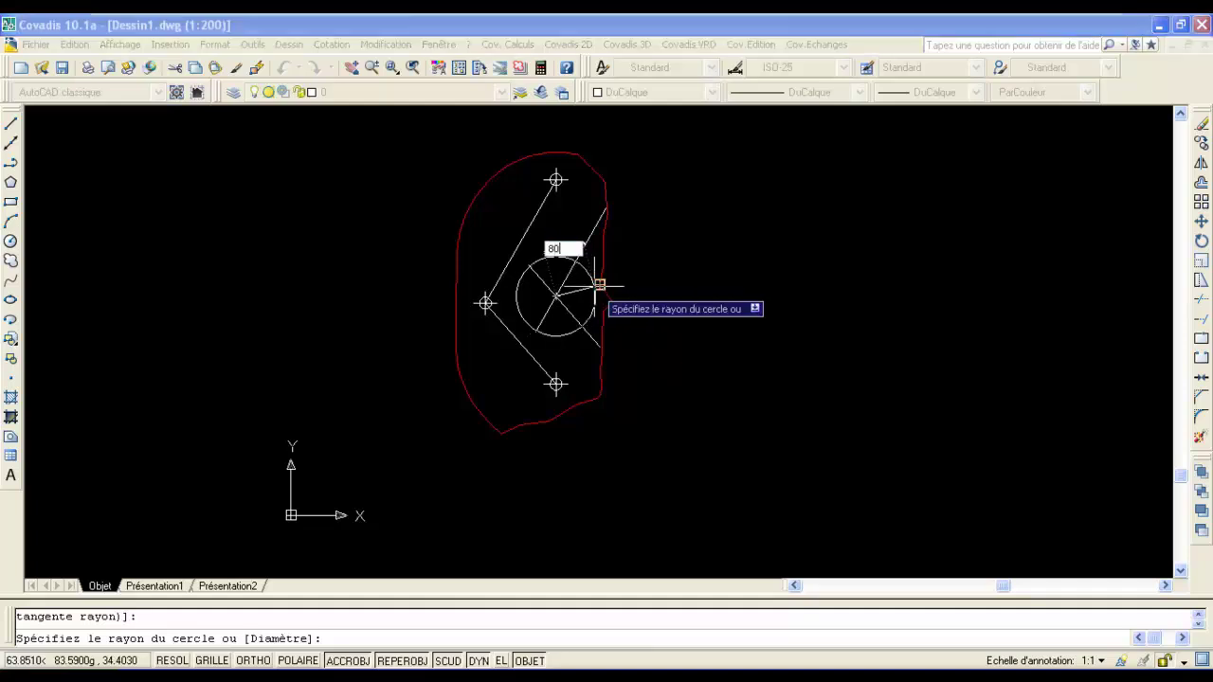
key(Return)
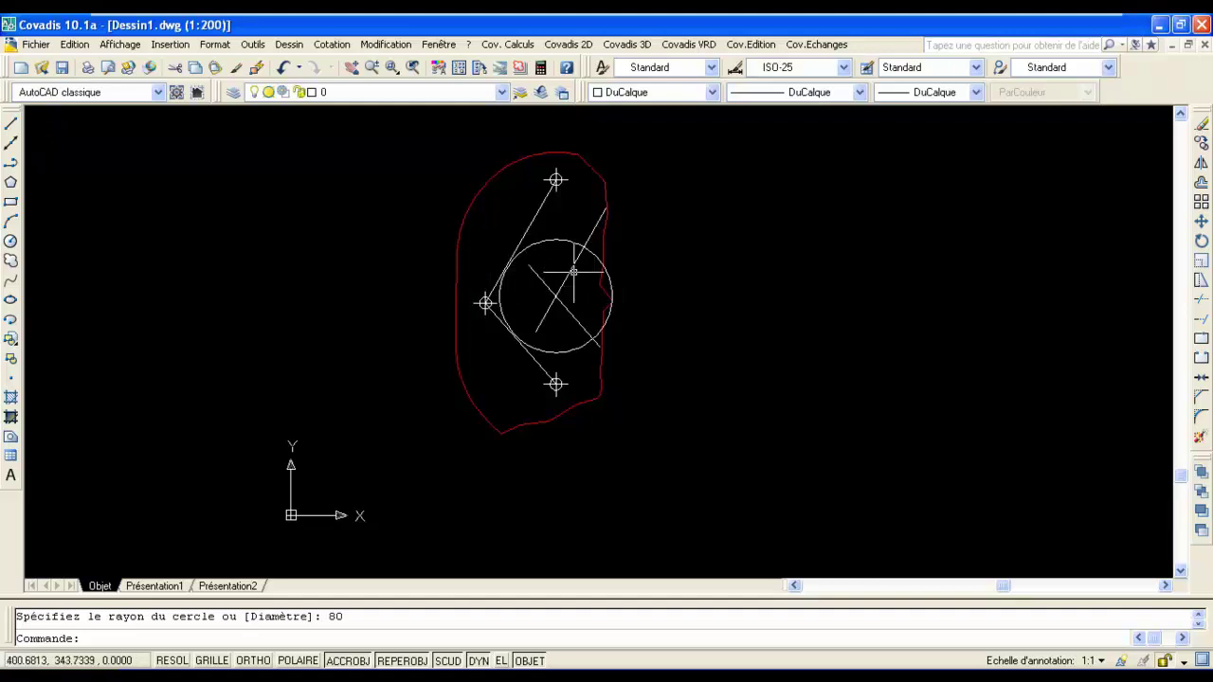
Step: Delete the two crossing offset lines inside the circle
click(569, 273)
click(606, 271)
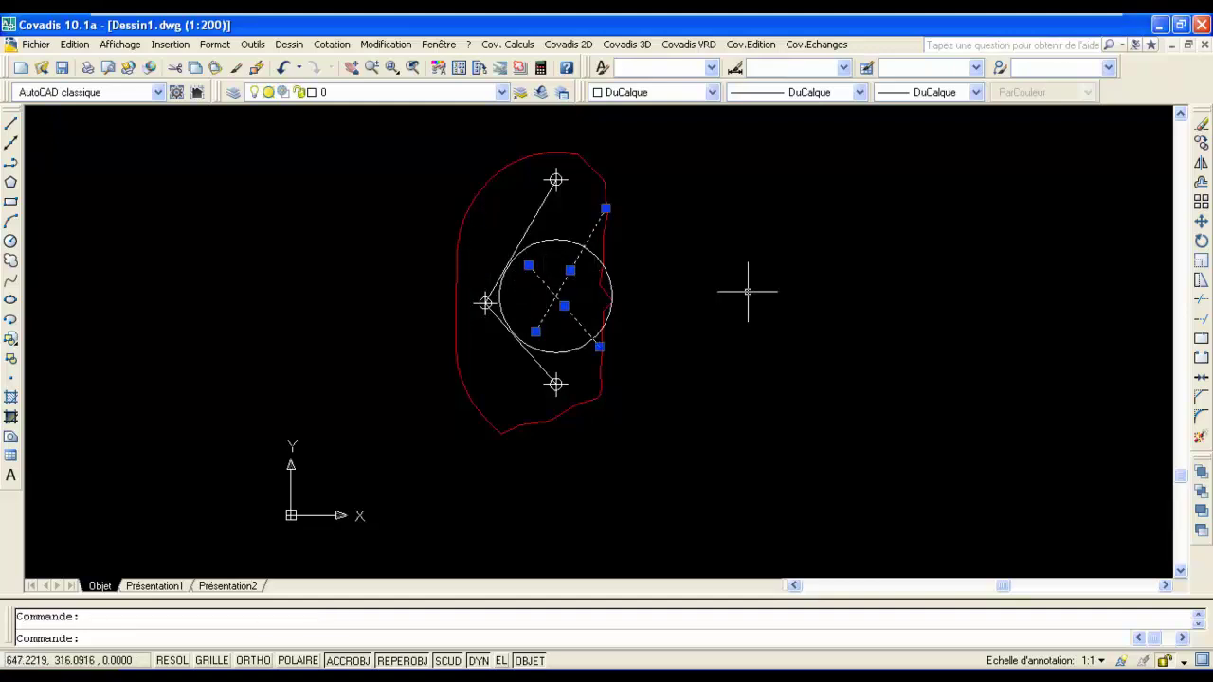
key(Delete)
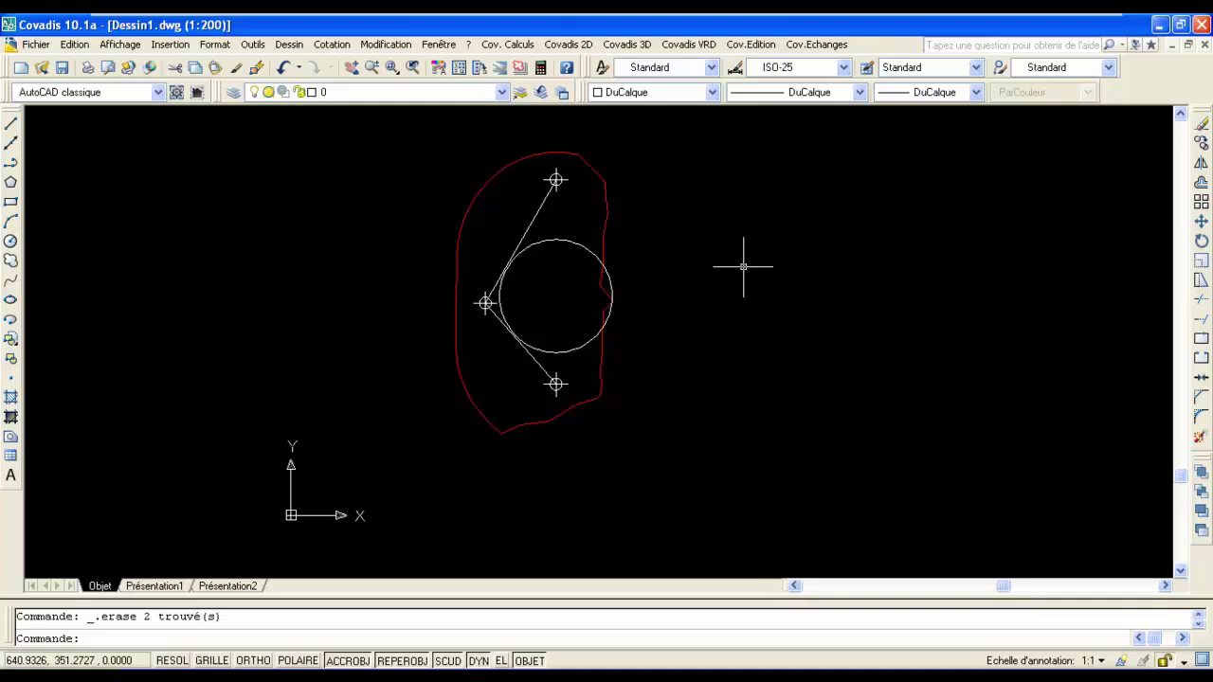
Step: Display the road project tools for linear projects based on typical profiles
click(687, 46)
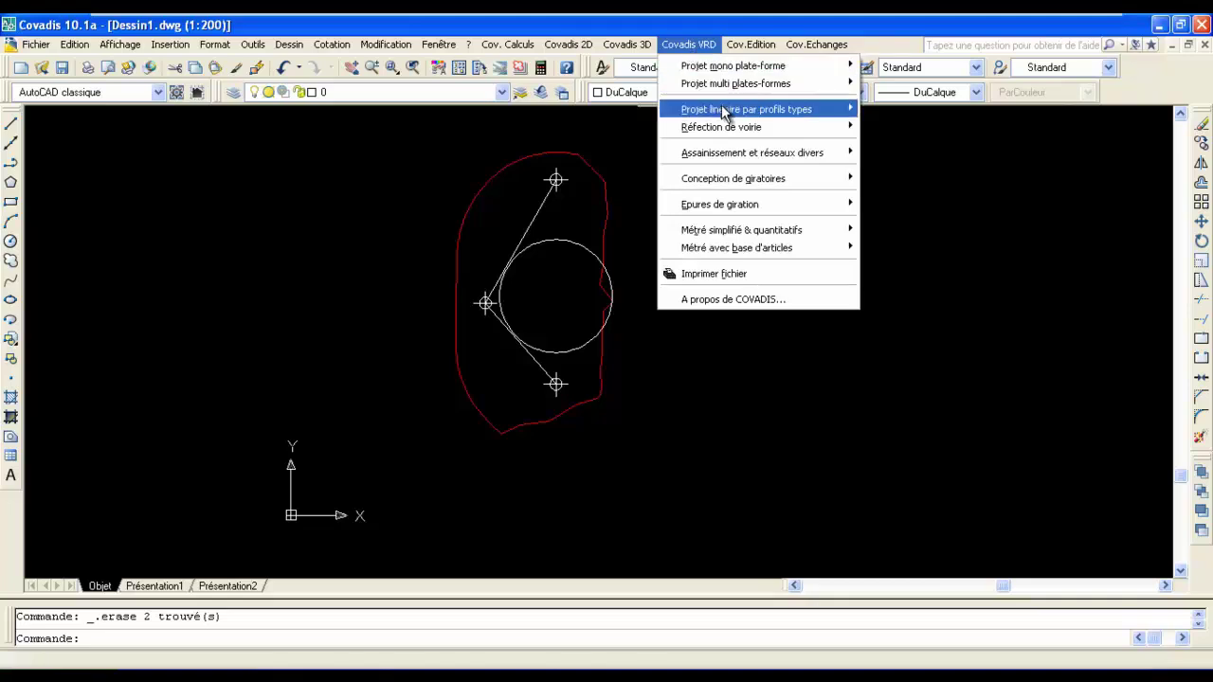
mouse_move(731, 109)
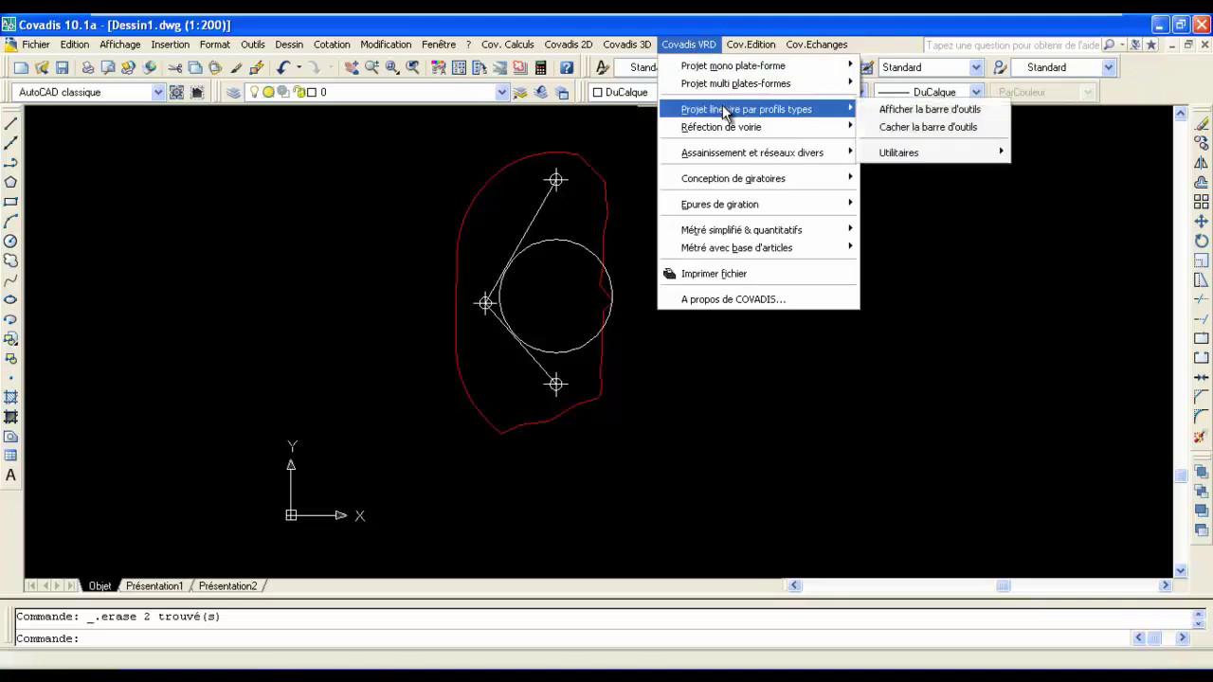
click(901, 112)
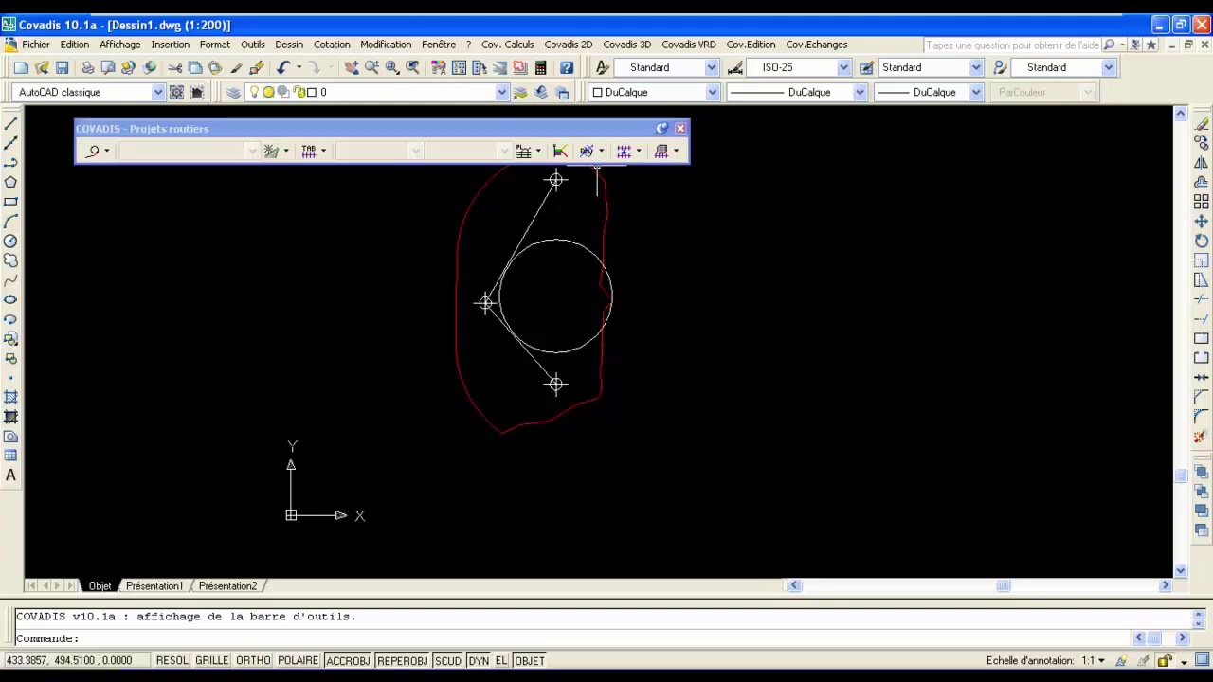
Step: Create a clothoid transition between the northern axis line and the circle
click(104, 153)
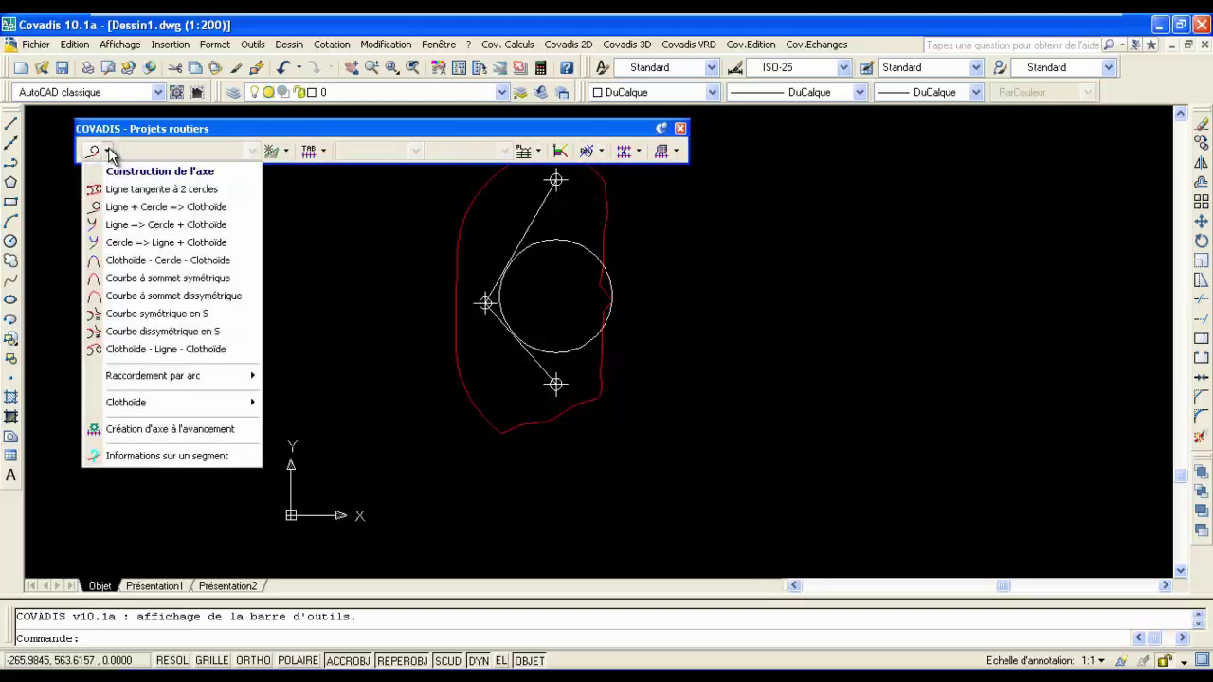
click(114, 211)
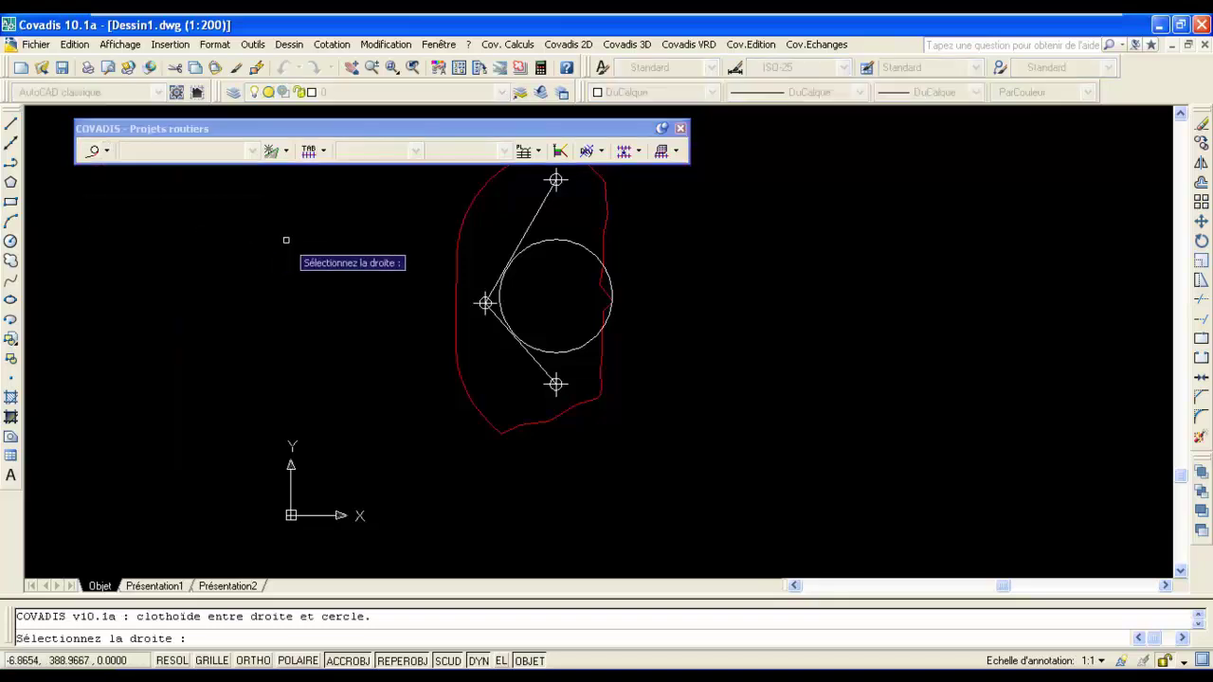
click(493, 284)
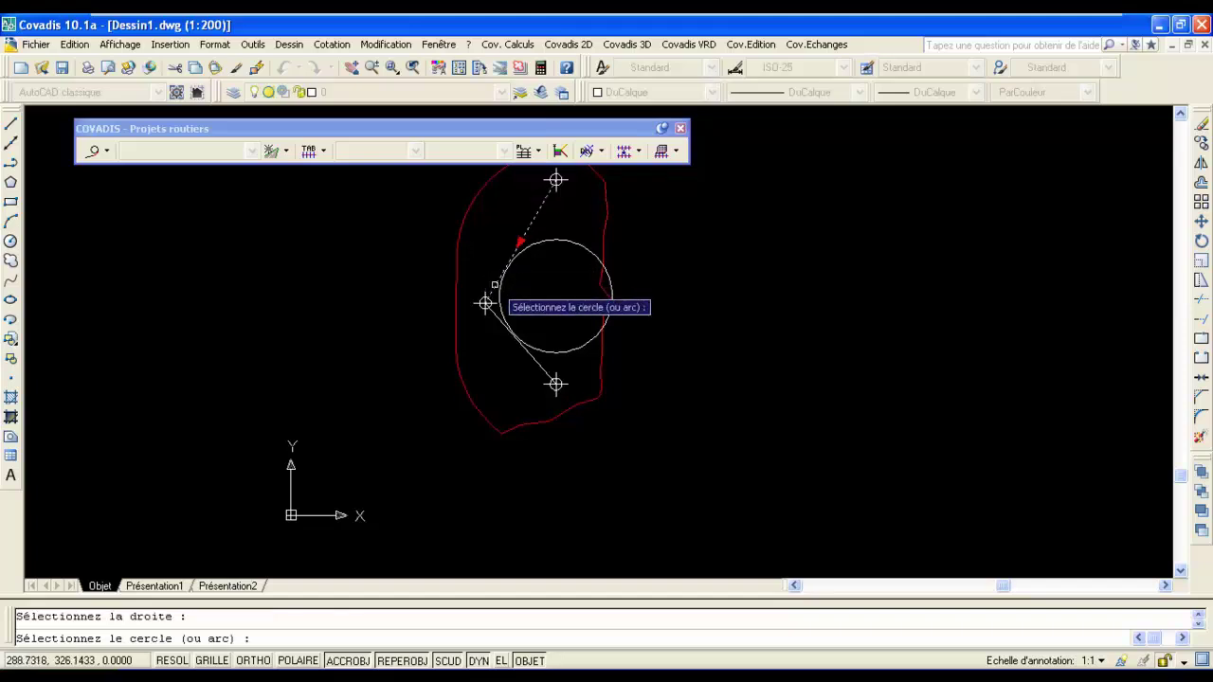
click(534, 244)
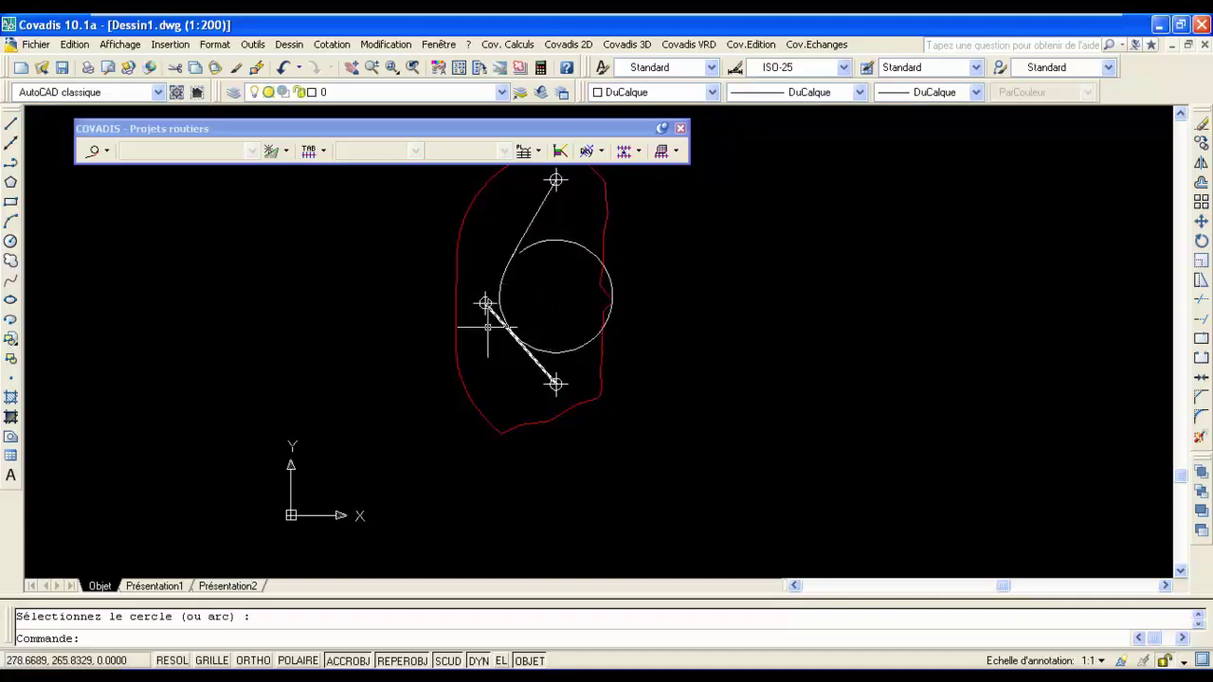
Step: Create a clothoid transition between the southern axis line and the circle
click(108, 153)
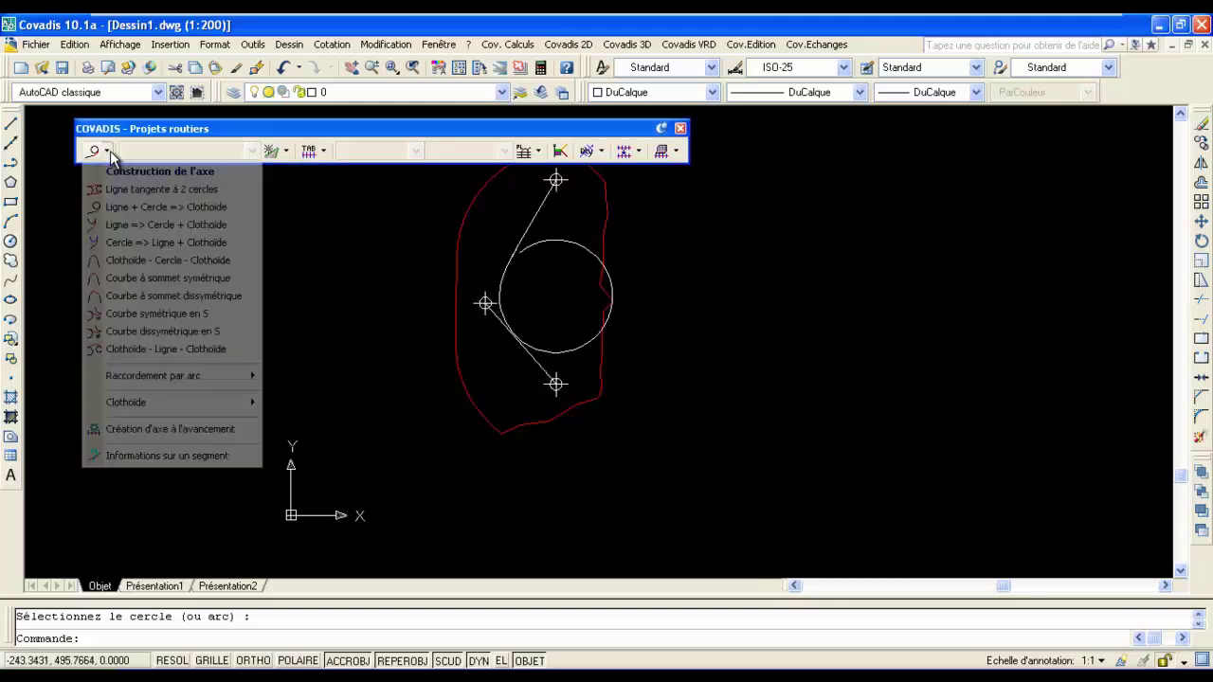
click(118, 210)
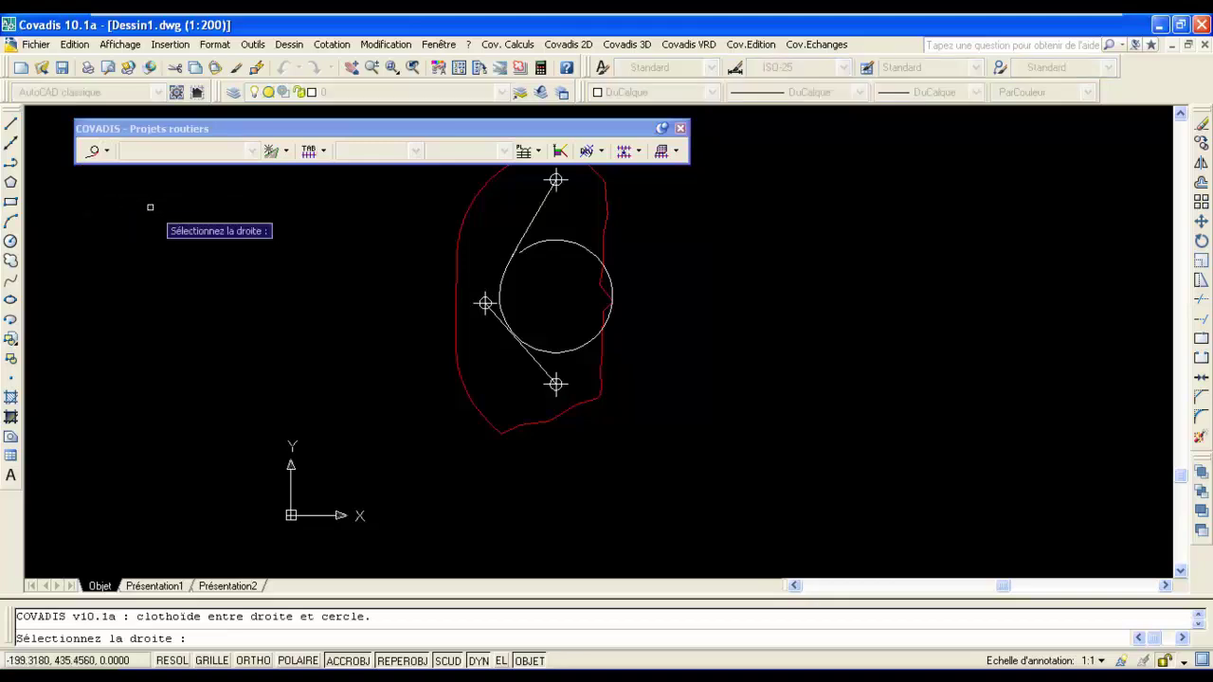
click(496, 318)
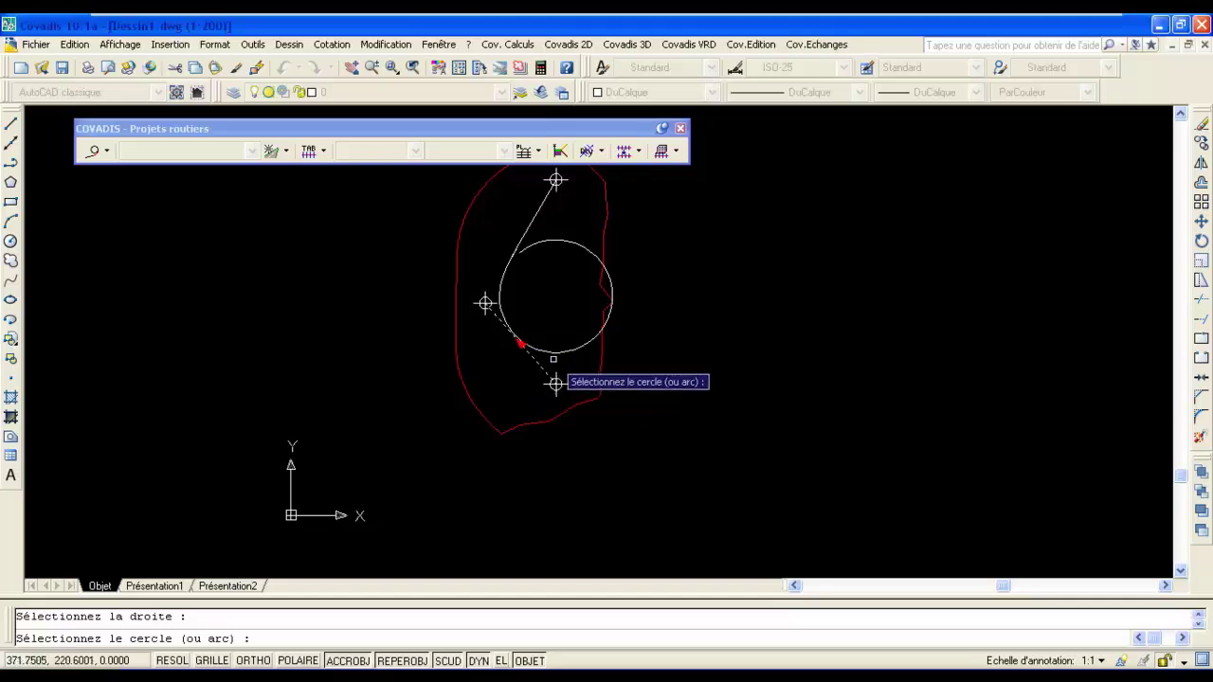
click(553, 352)
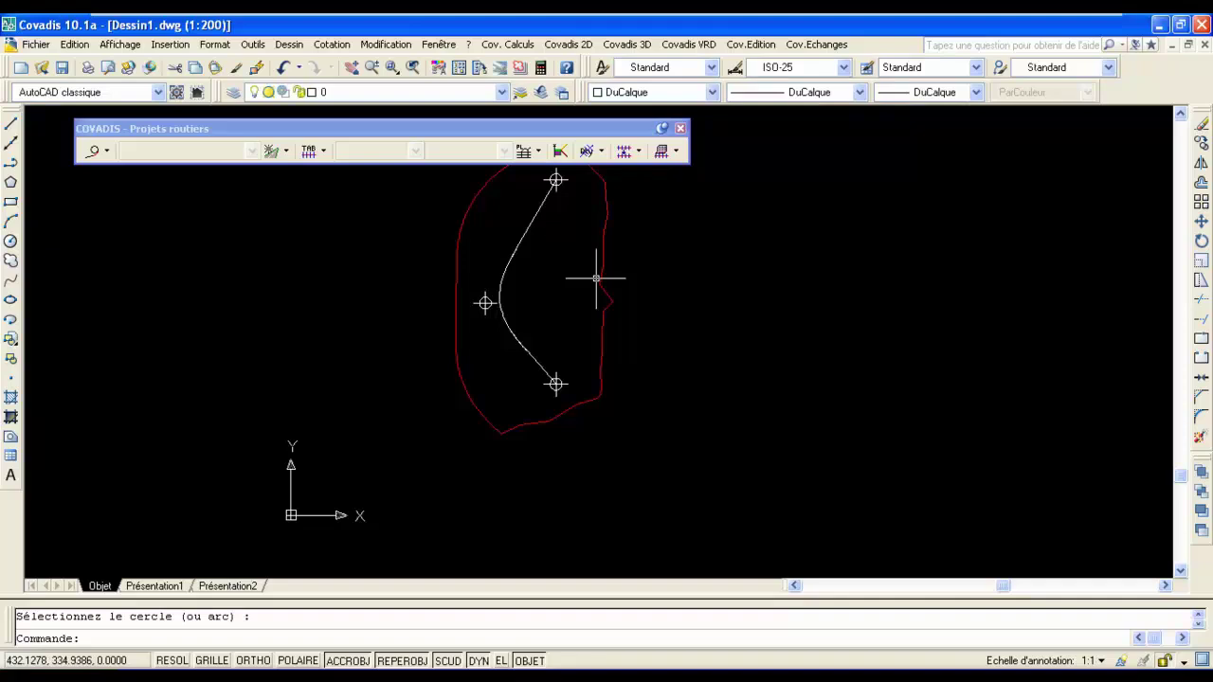
Step: Start a new road project, define its plan axis from the five connected elements beginning with the northern line, and keep the resulting axis
click(287, 152)
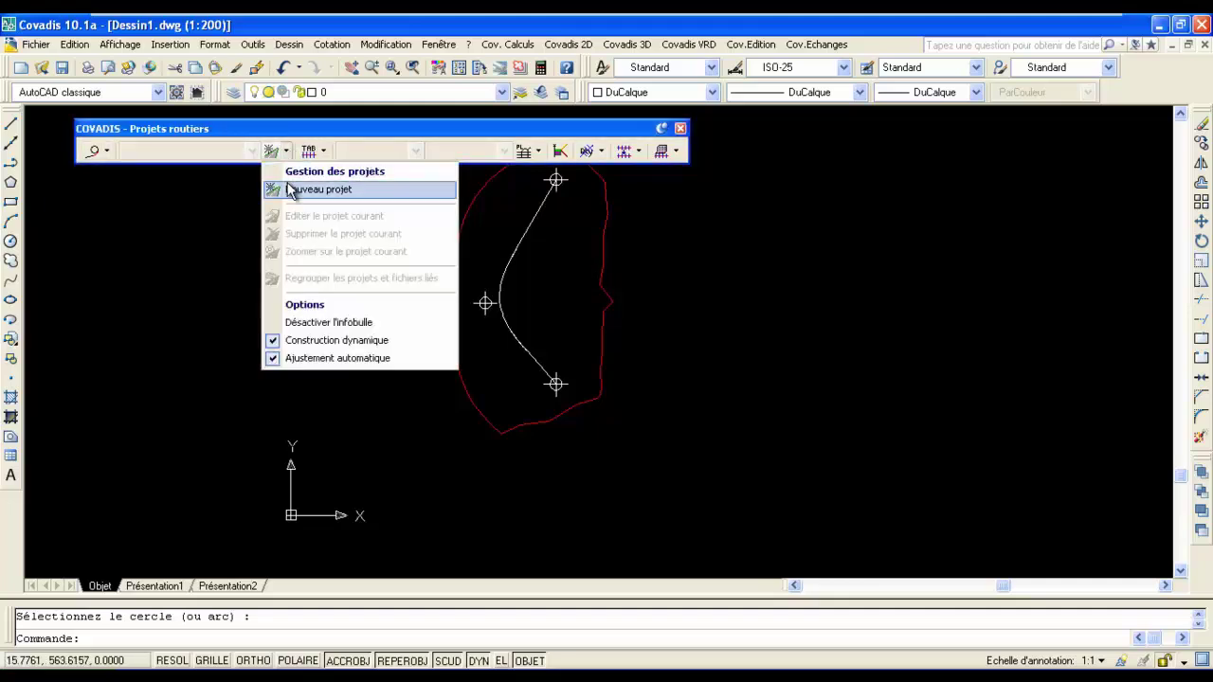
click(289, 187)
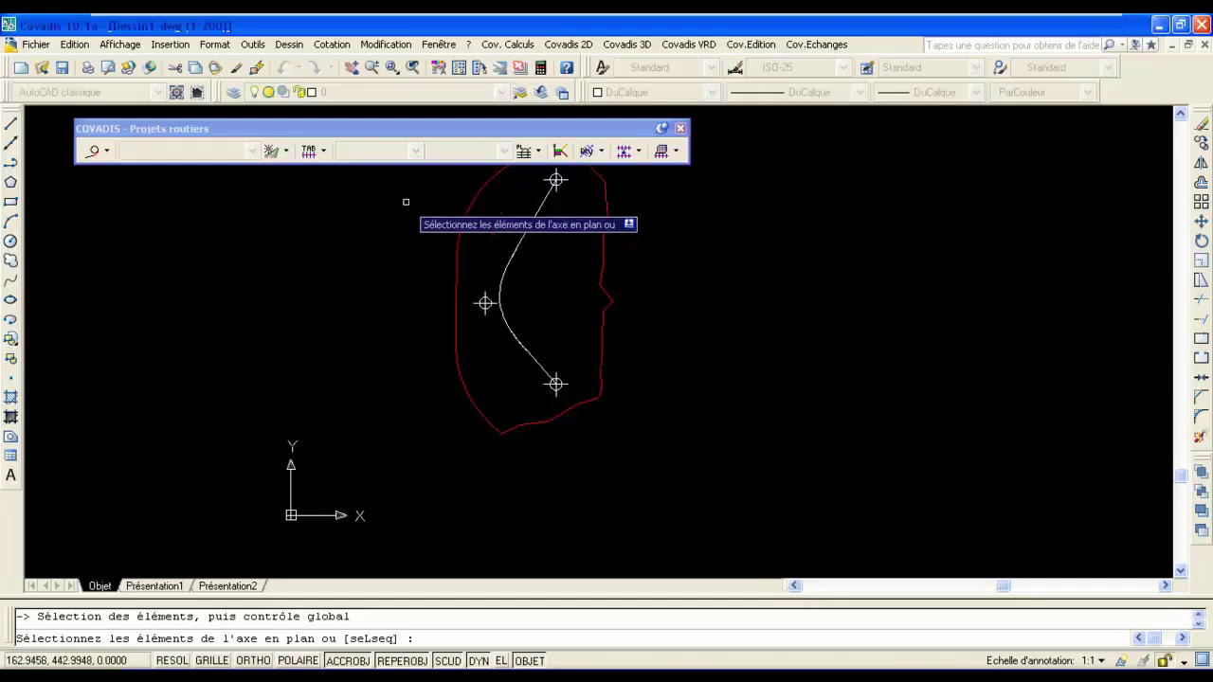
click(536, 213)
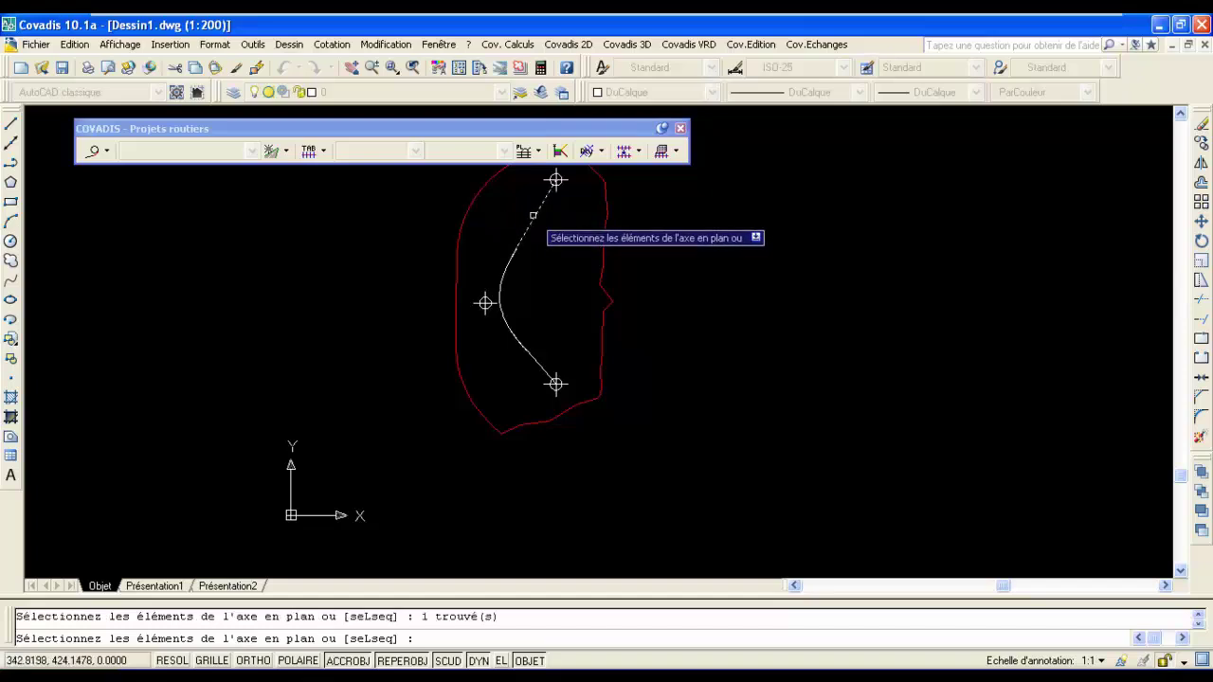
click(507, 266)
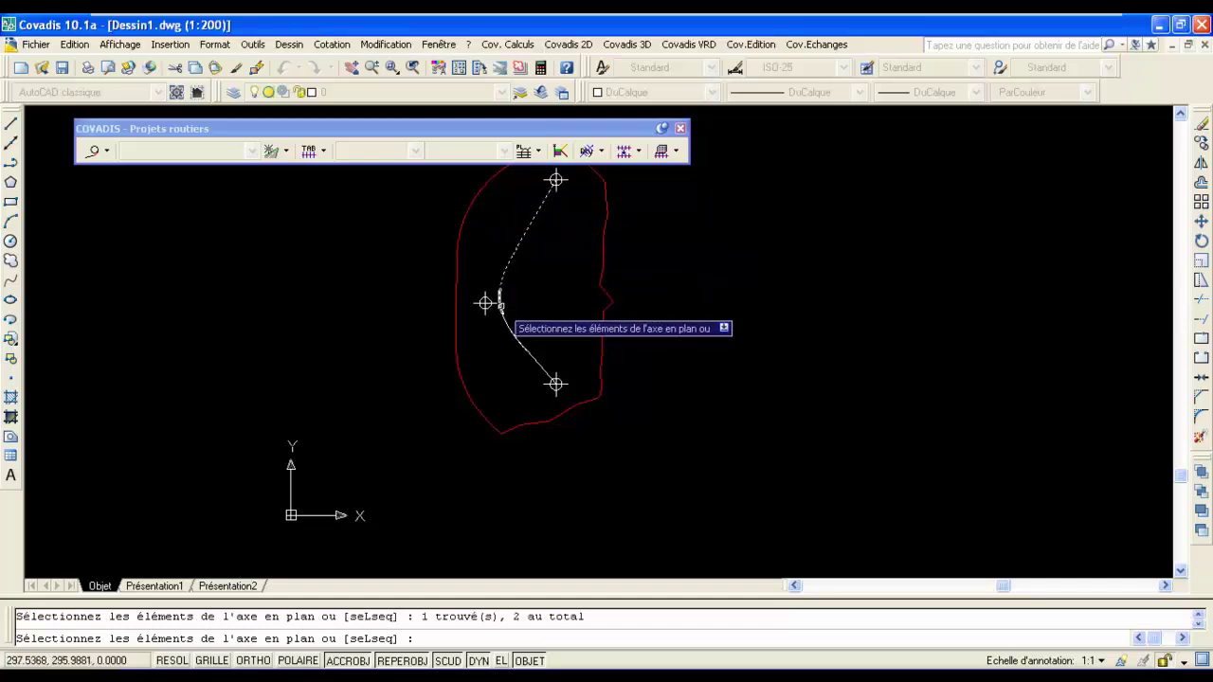
click(502, 304)
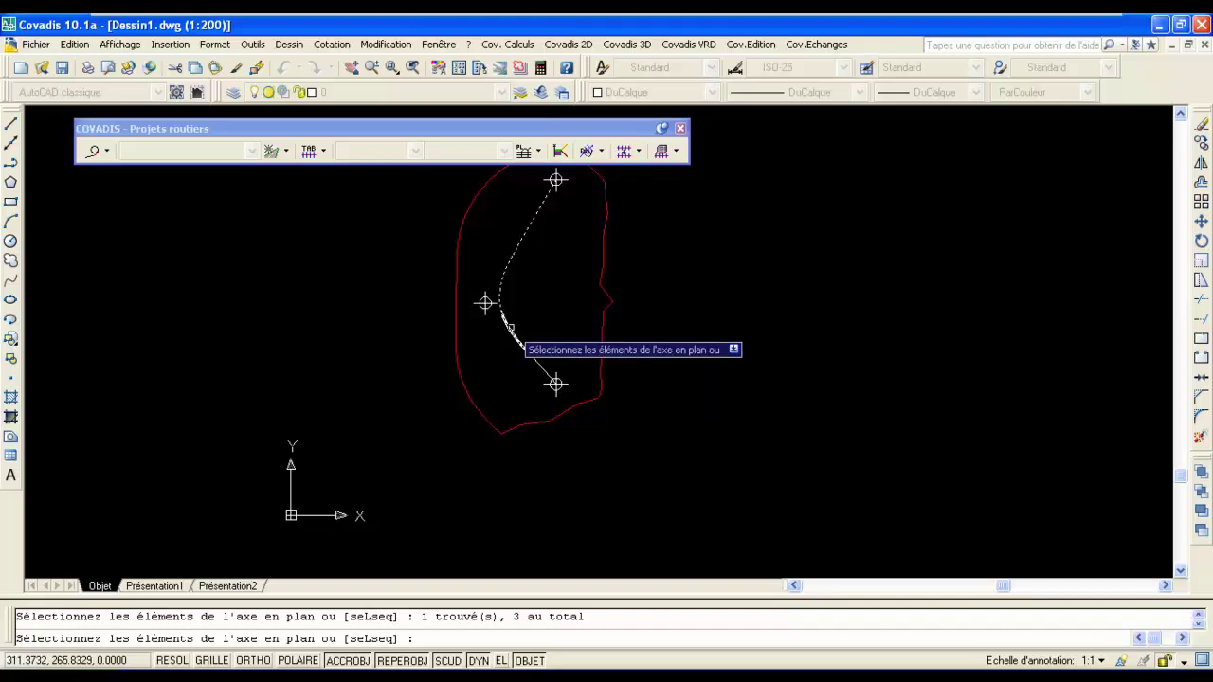
click(512, 327)
click(530, 353)
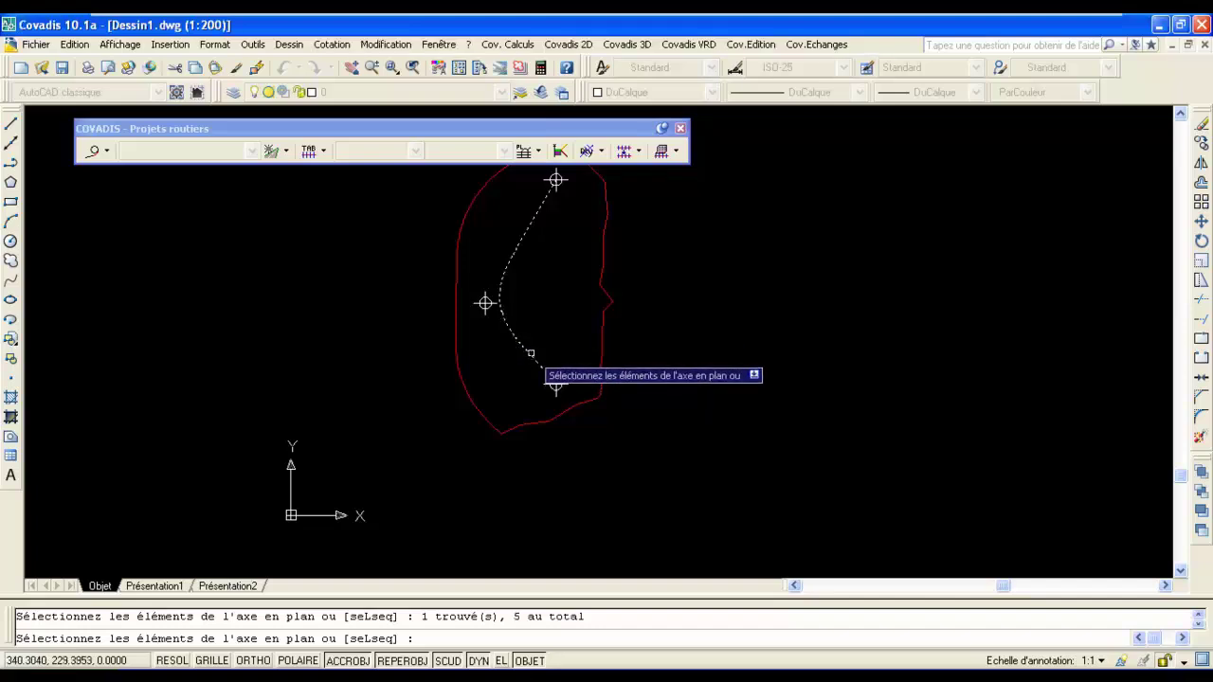
key(Return)
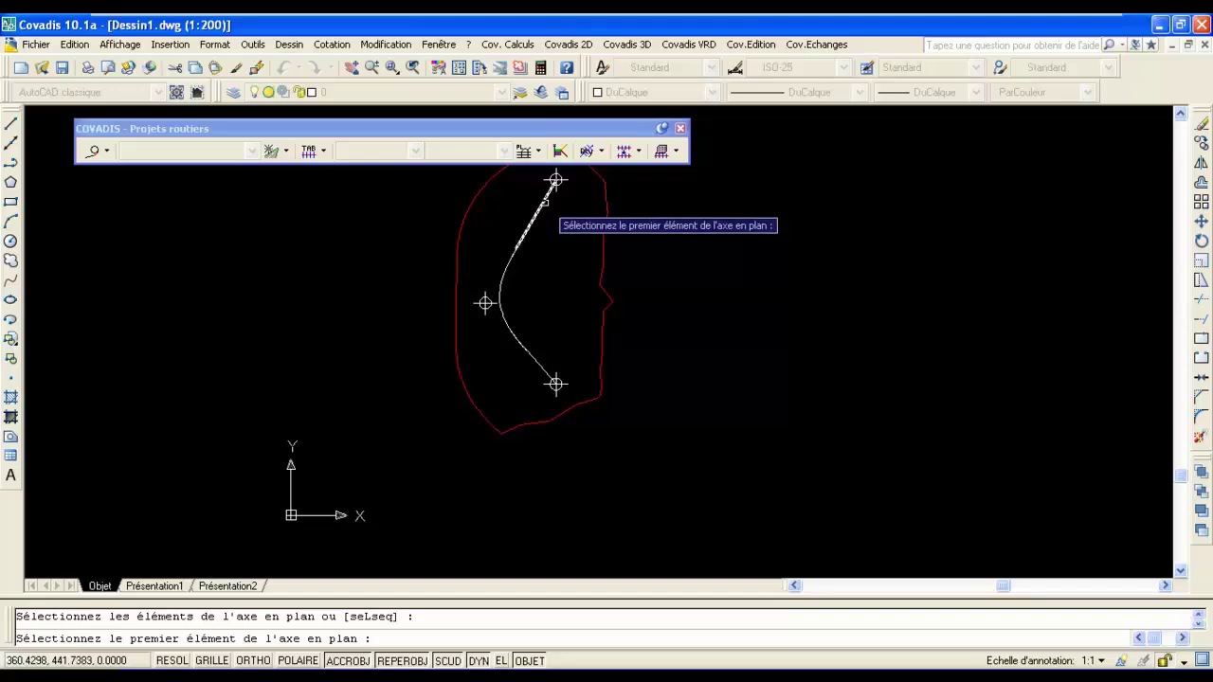
click(544, 200)
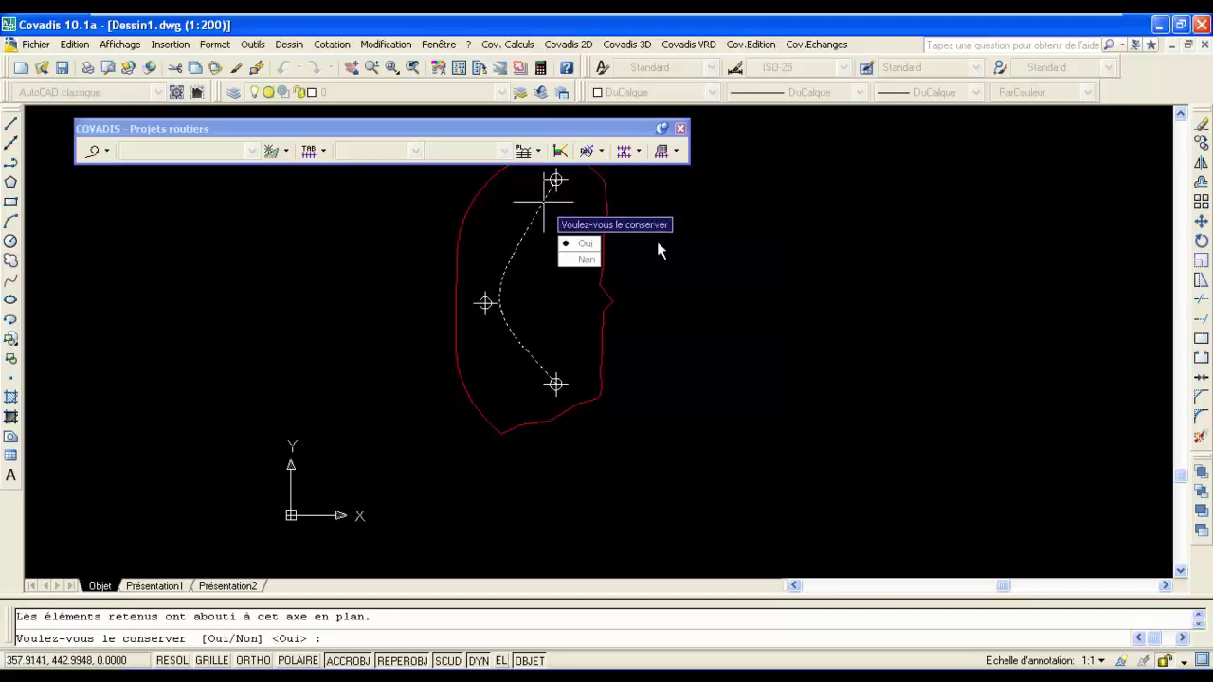
click(580, 244)
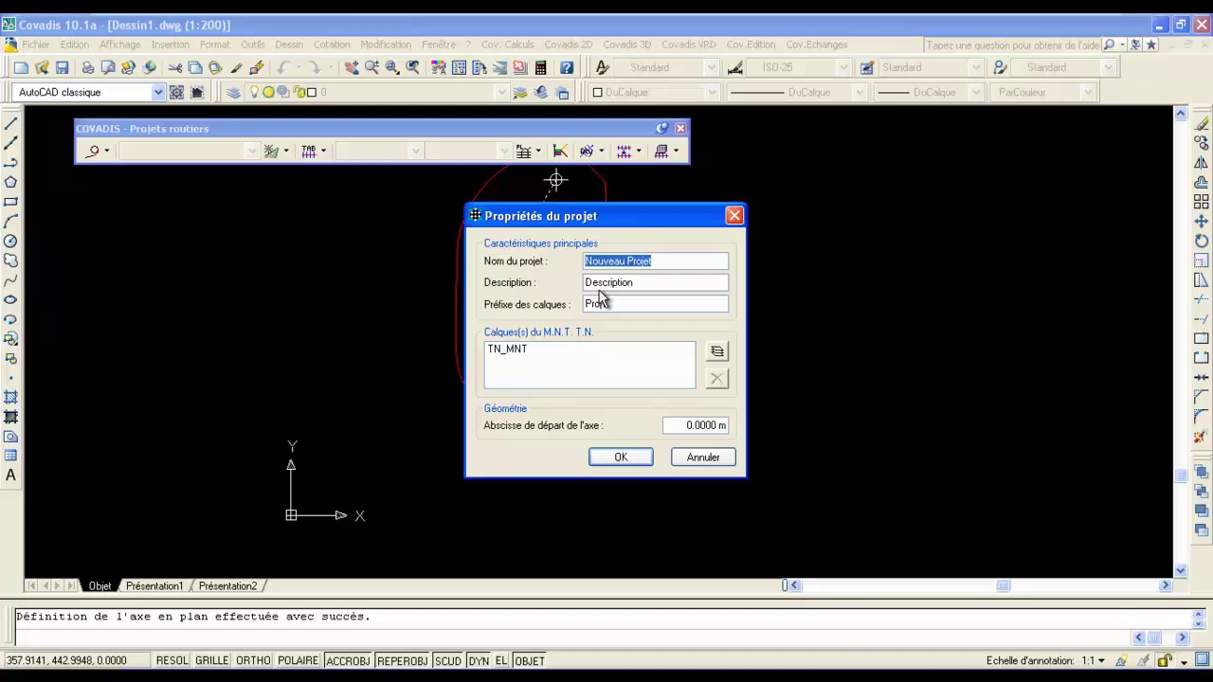
Step: Name the new road project projet-route-1 and confirm its properties
text(projet-route-1)
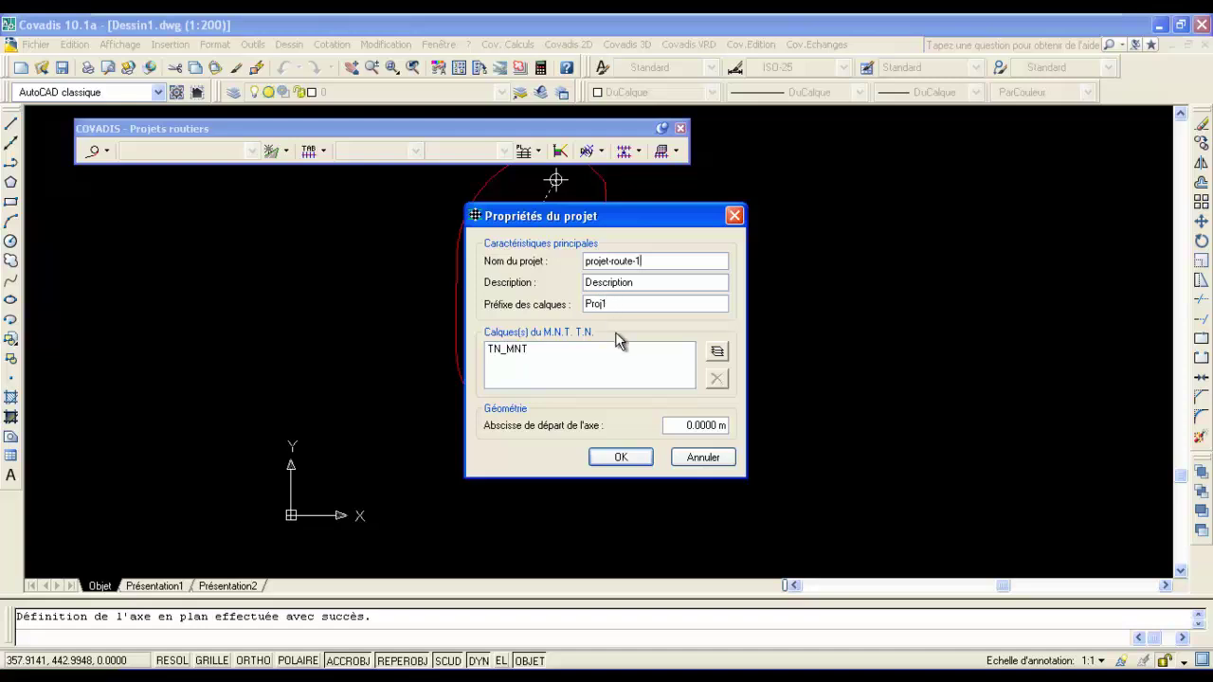
click(621, 457)
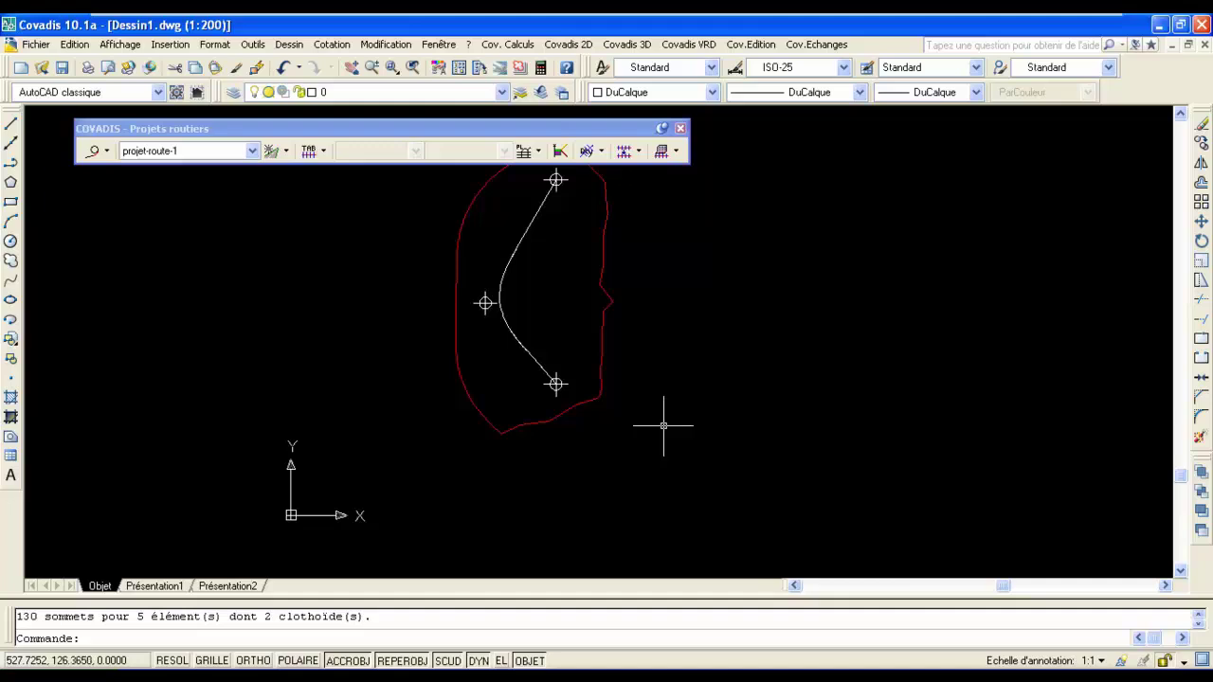
Step: Start placing tabulations perpendicular to the road axis, including positions at the axis ends and axis vertices
click(323, 153)
click(349, 188)
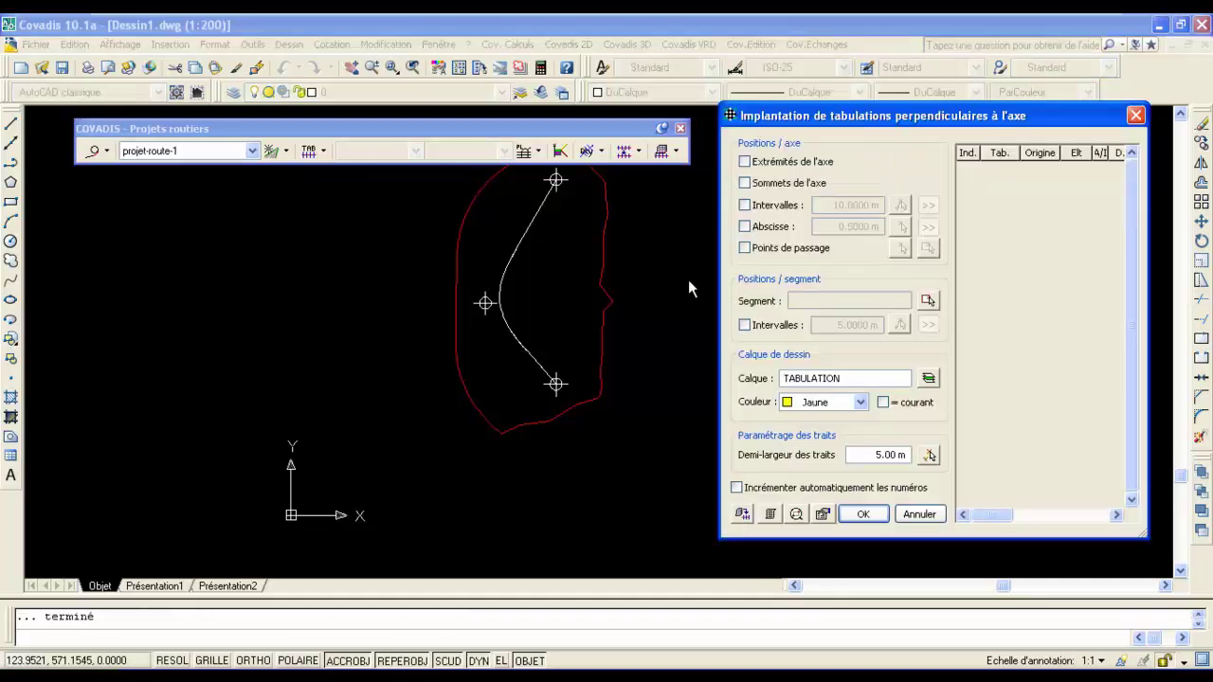
click(745, 162)
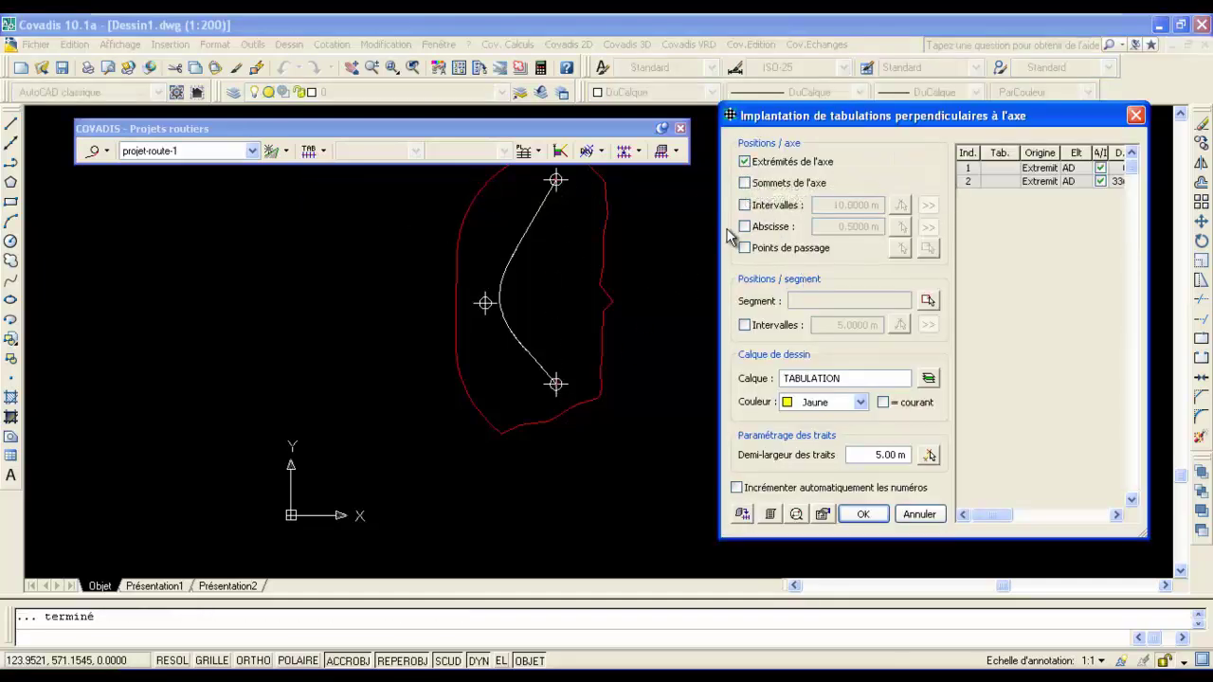
click(745, 183)
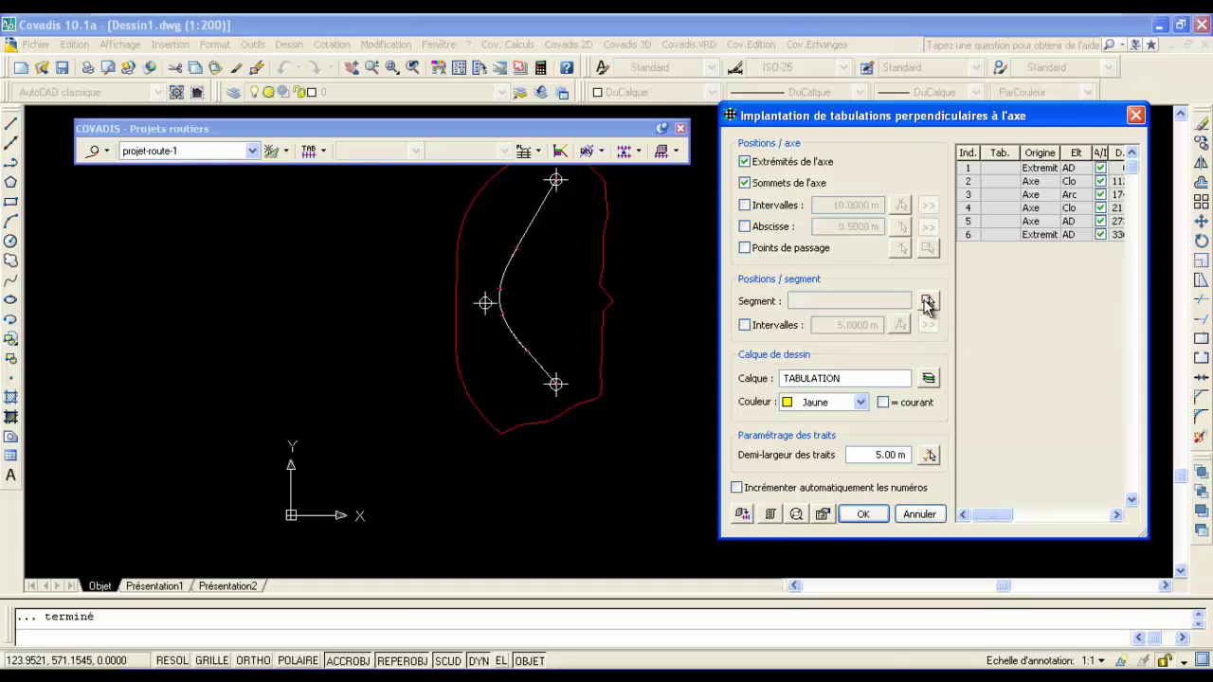
Step: Add tabulations every 20 m along all the straight segments of the axis
click(927, 301)
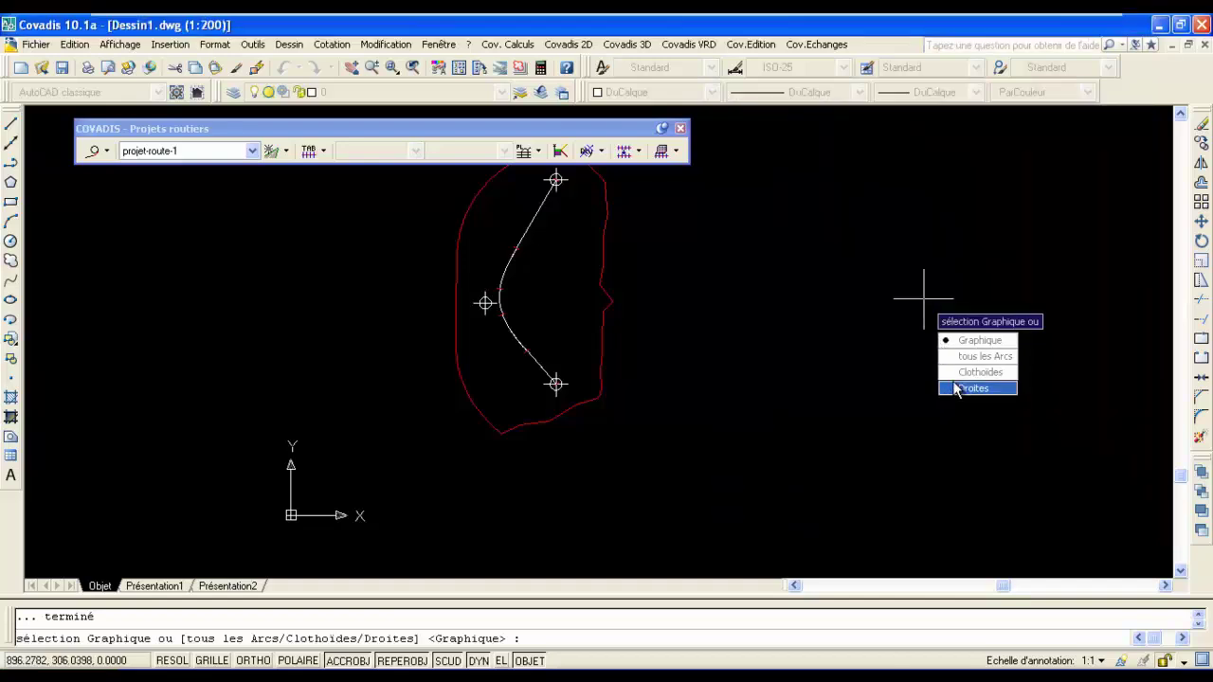
click(957, 389)
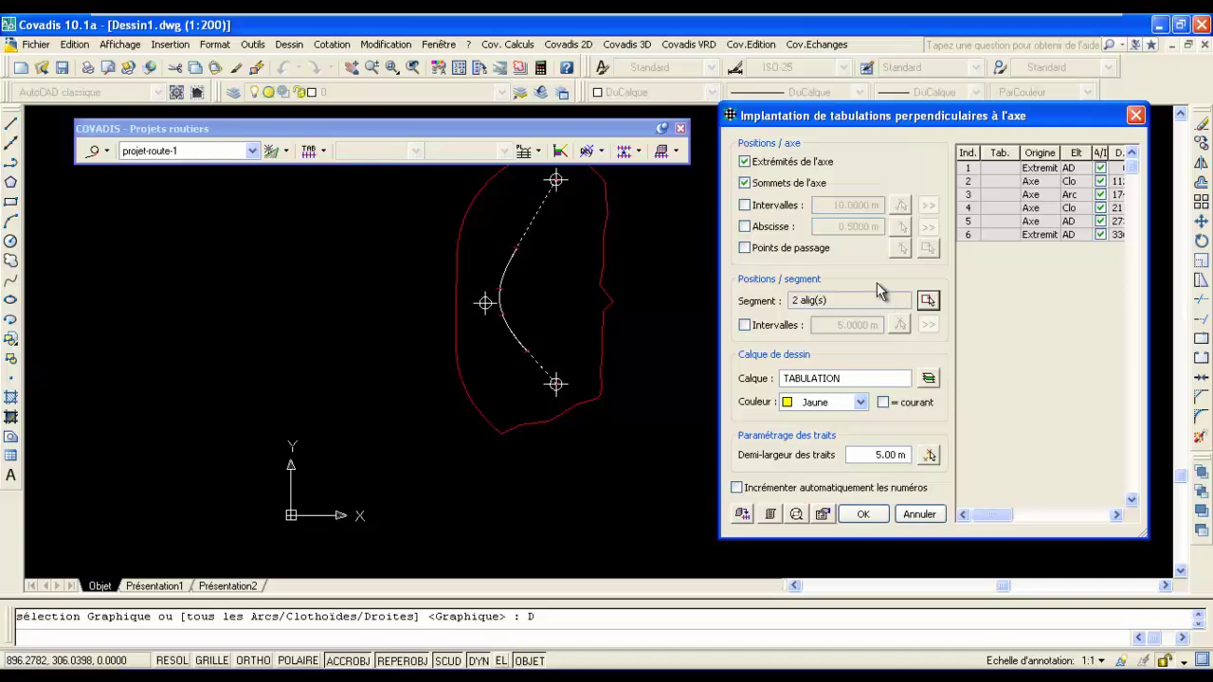
click(745, 325)
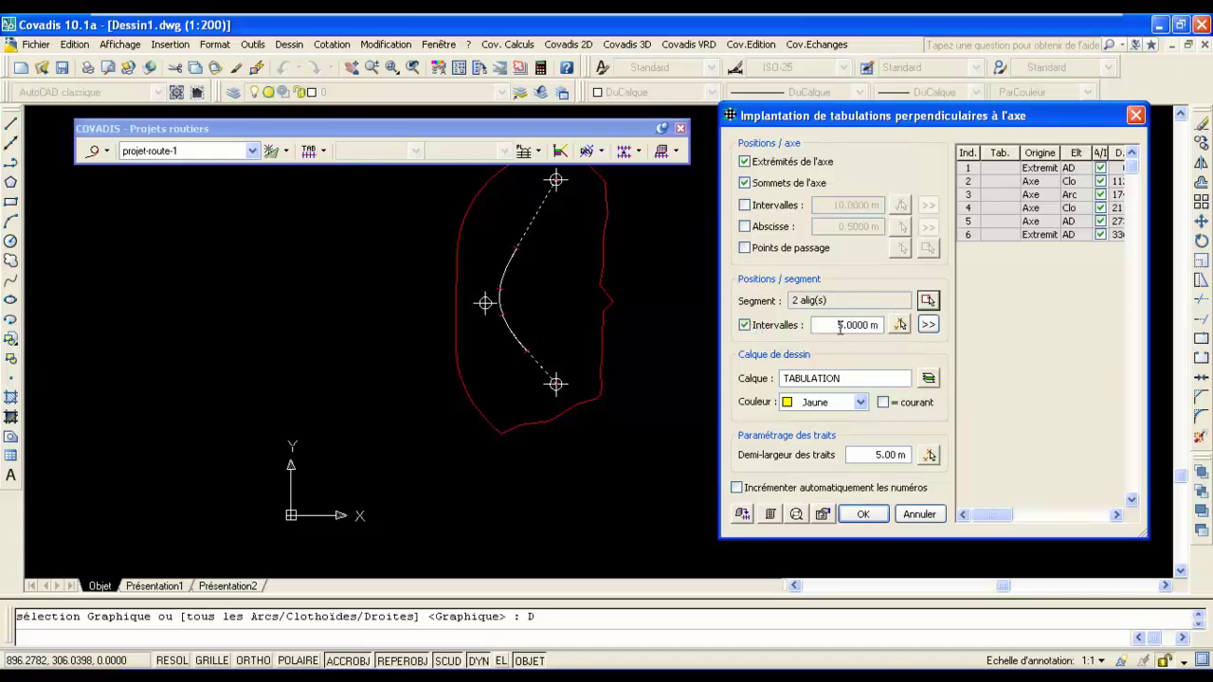
drag(838, 327, 846, 326)
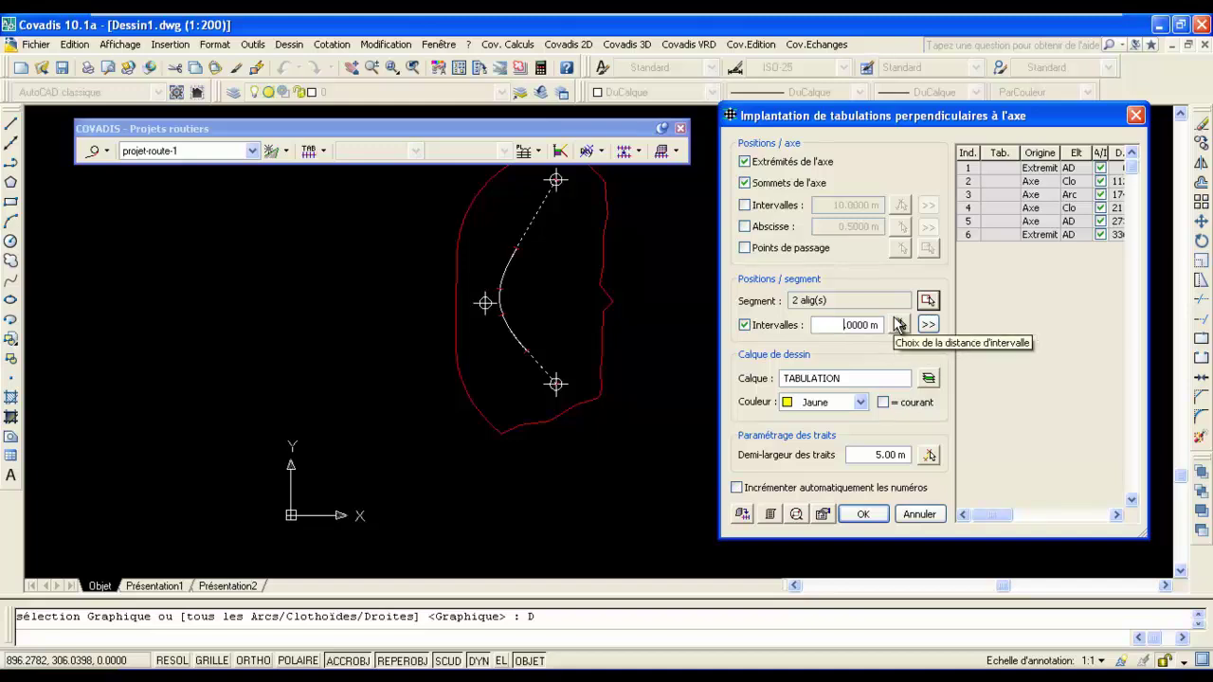
text(20.)
click(928, 325)
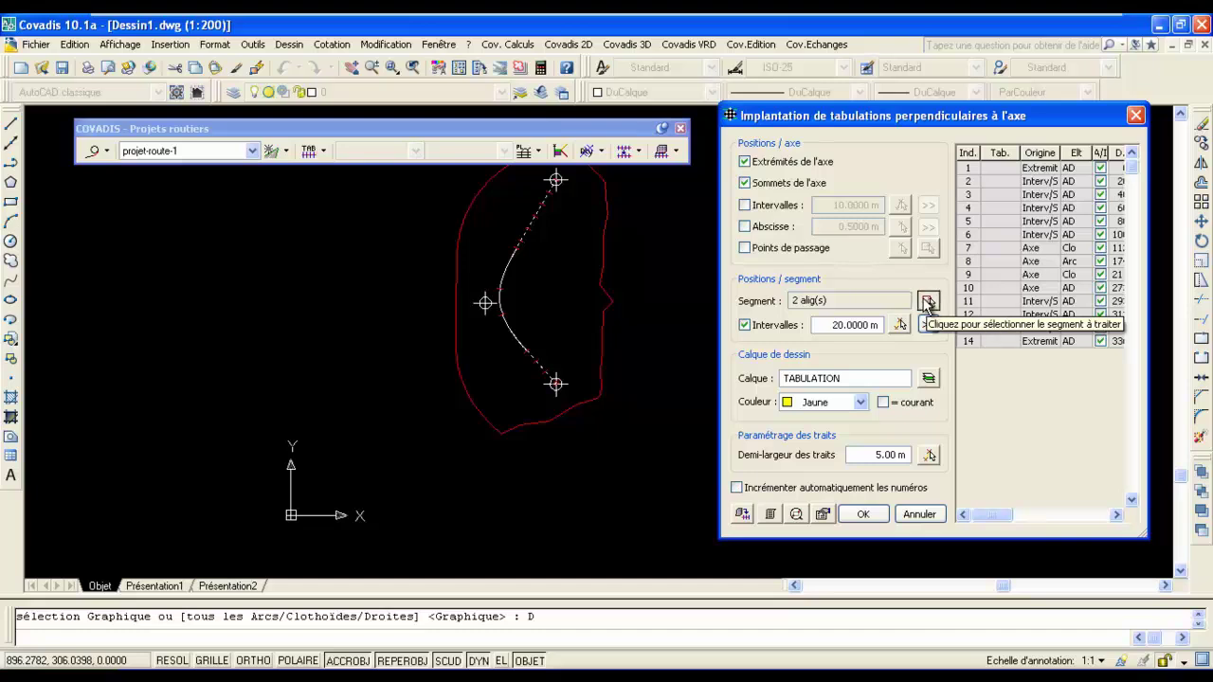
Step: Add tabulations every 20 m along the clothoid segments of the axis
click(927, 302)
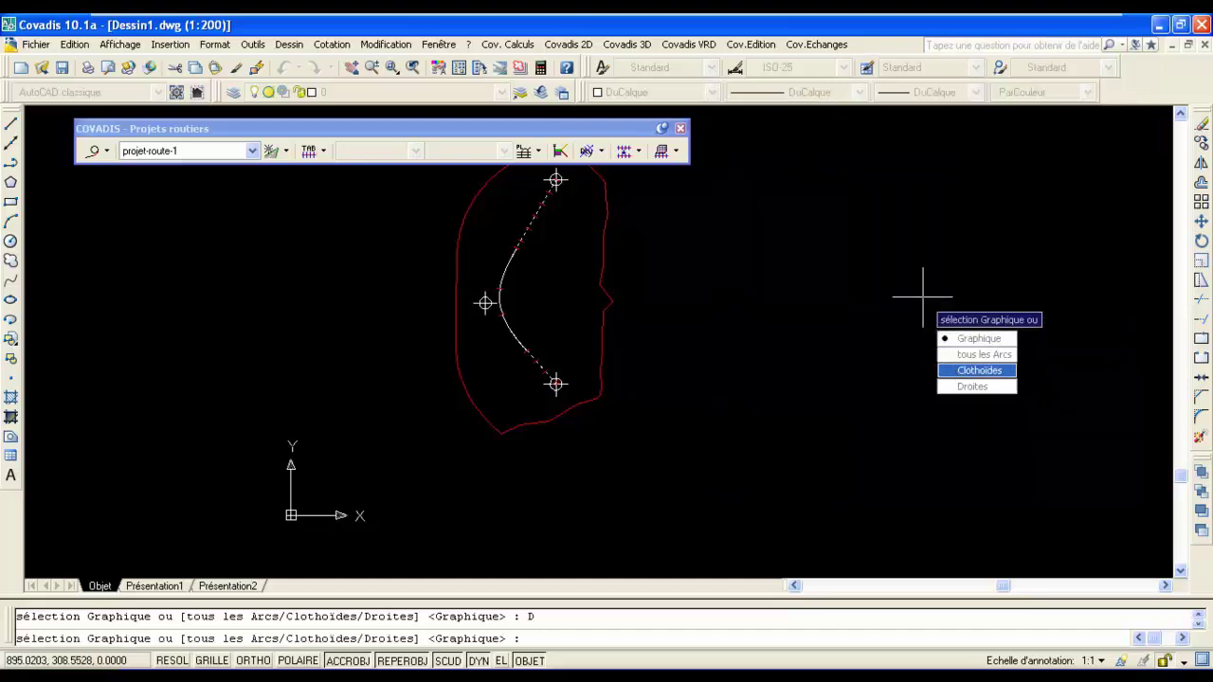
click(951, 371)
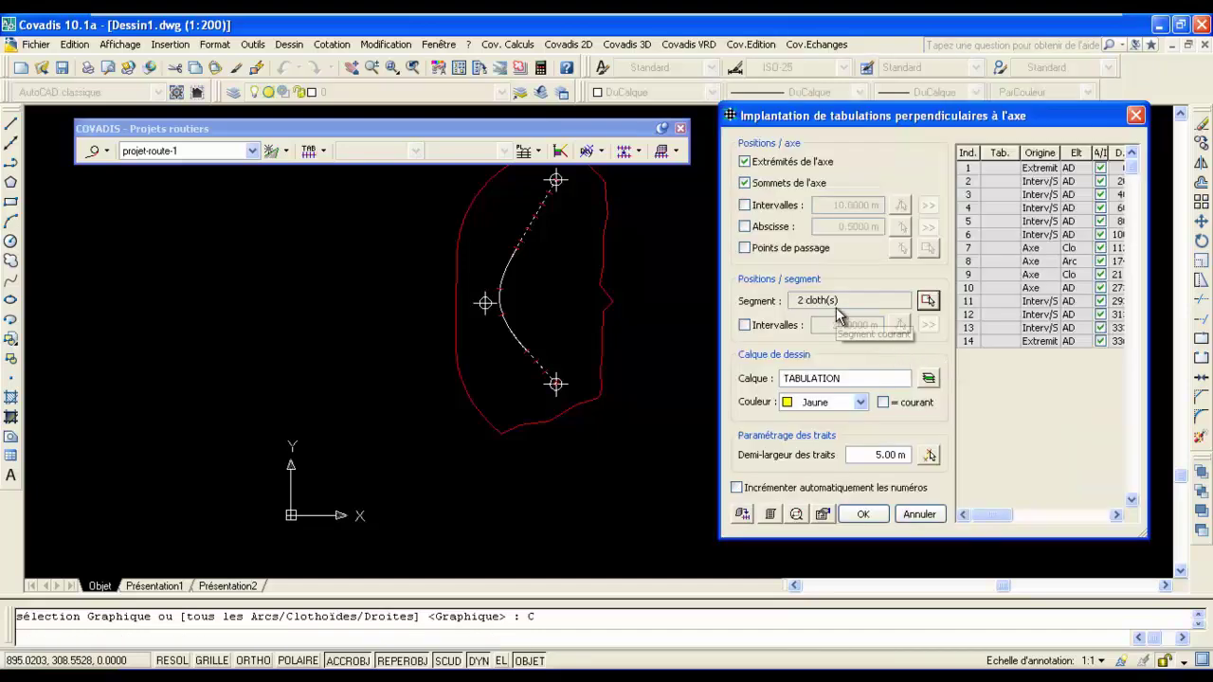
click(745, 326)
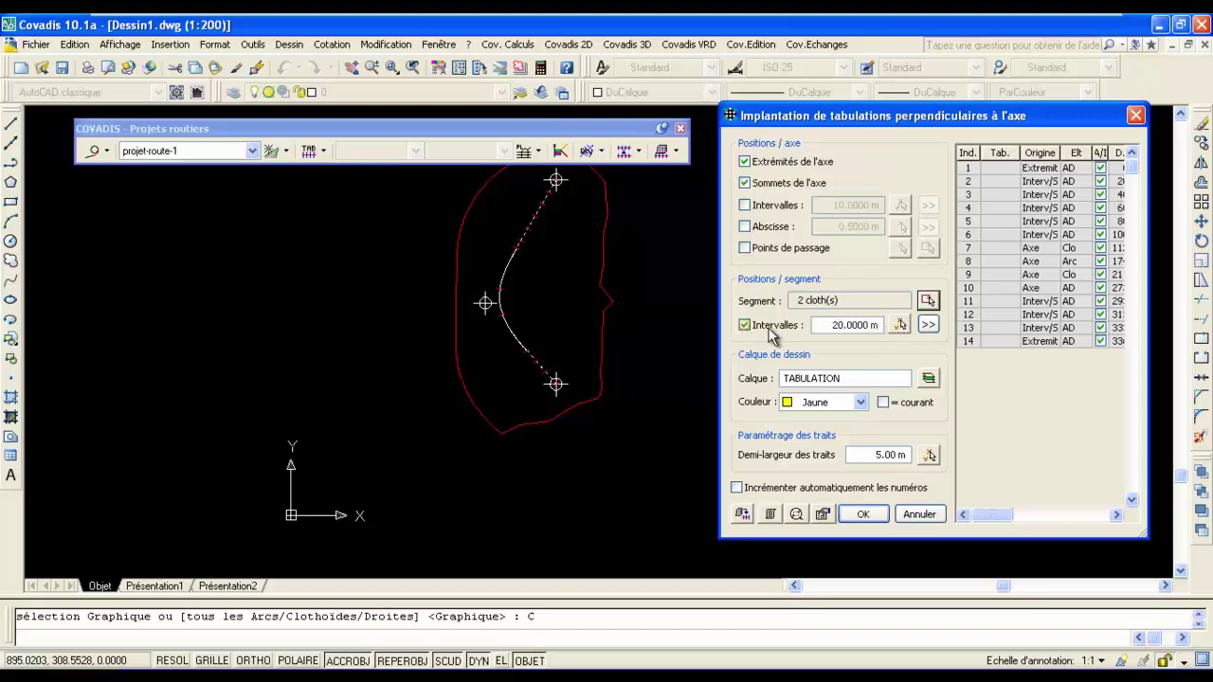
click(928, 325)
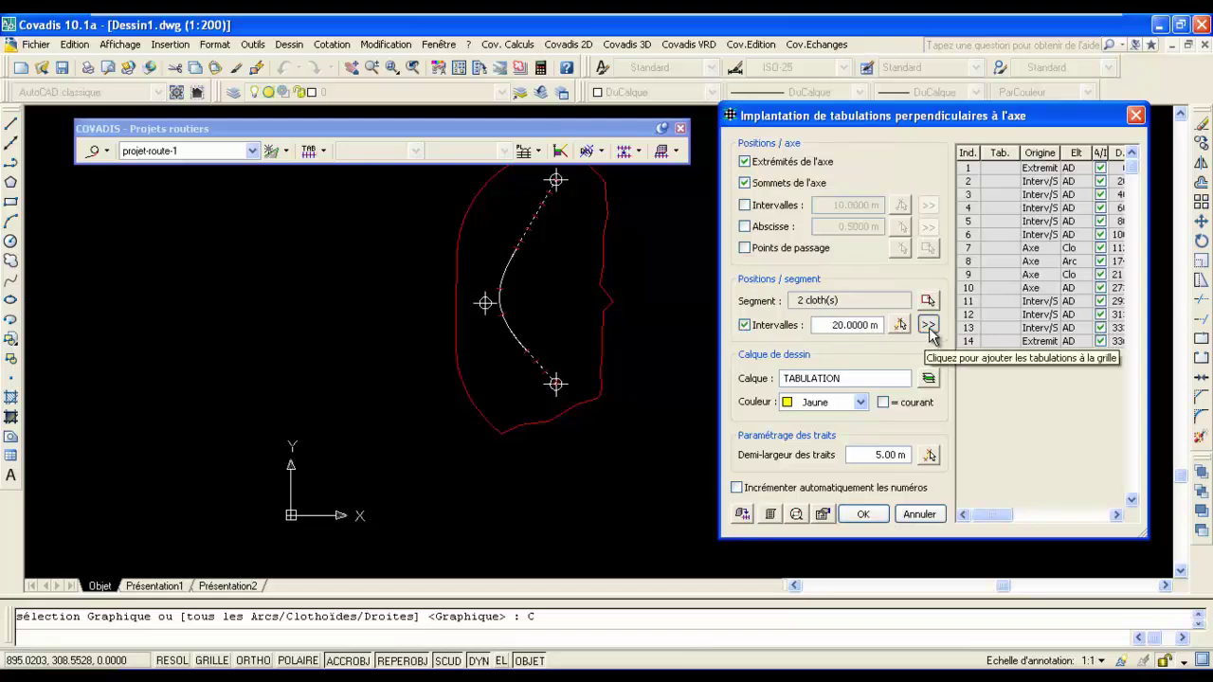
Step: Add tabulations every 5 m along the axis arc, and draw all the listed tabulations
click(927, 300)
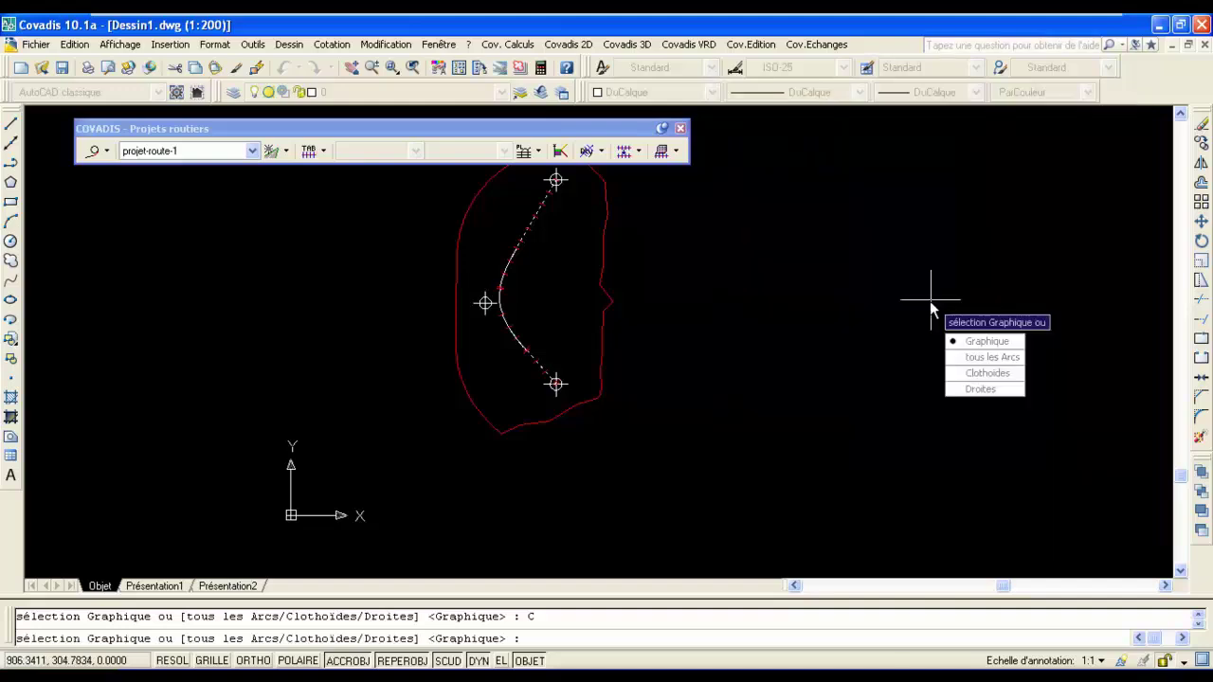
click(950, 358)
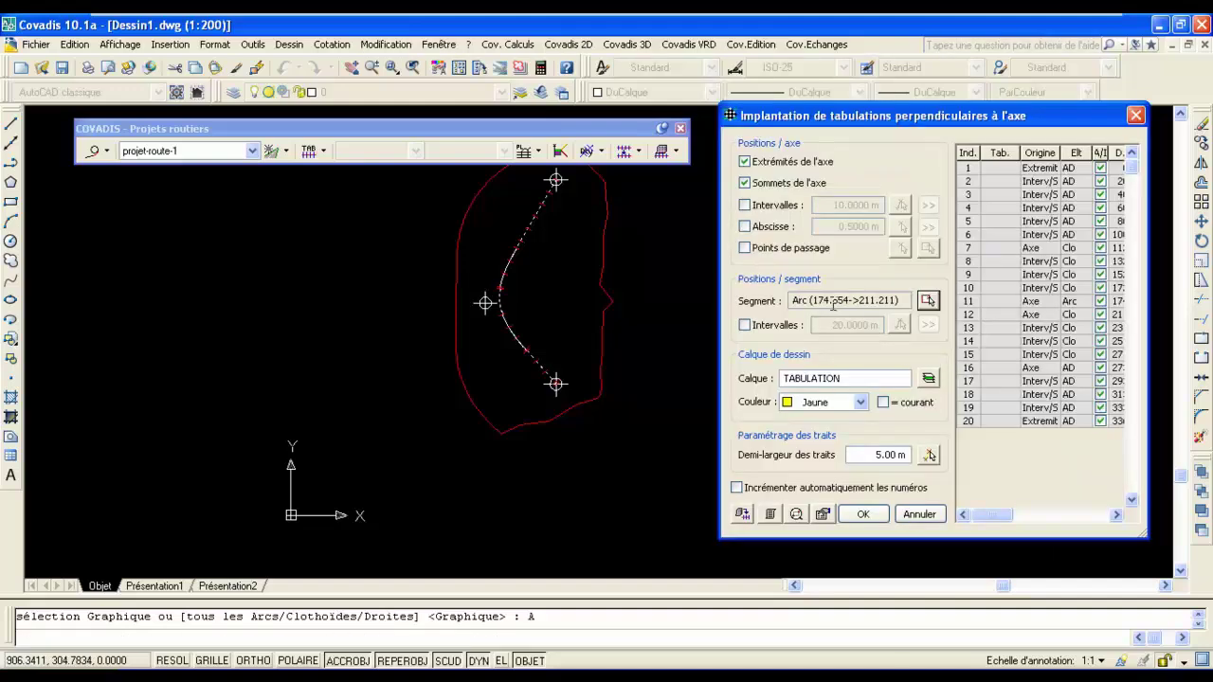
click(745, 326)
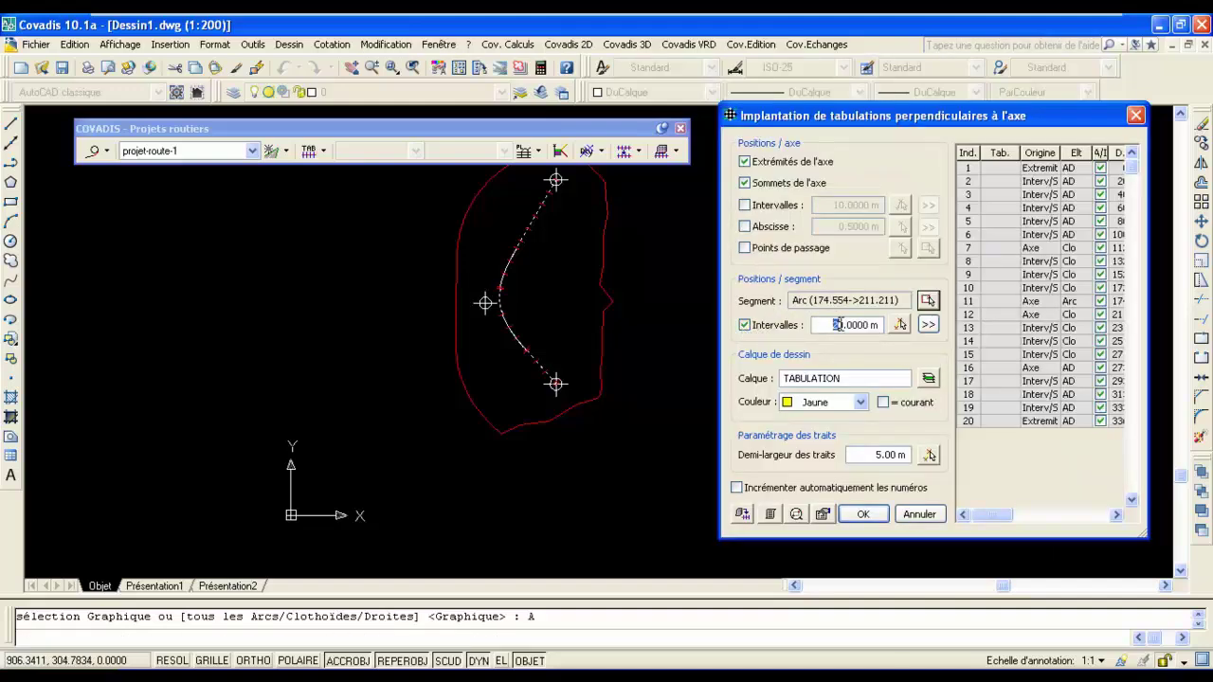
drag(836, 326, 845, 325)
click(930, 324)
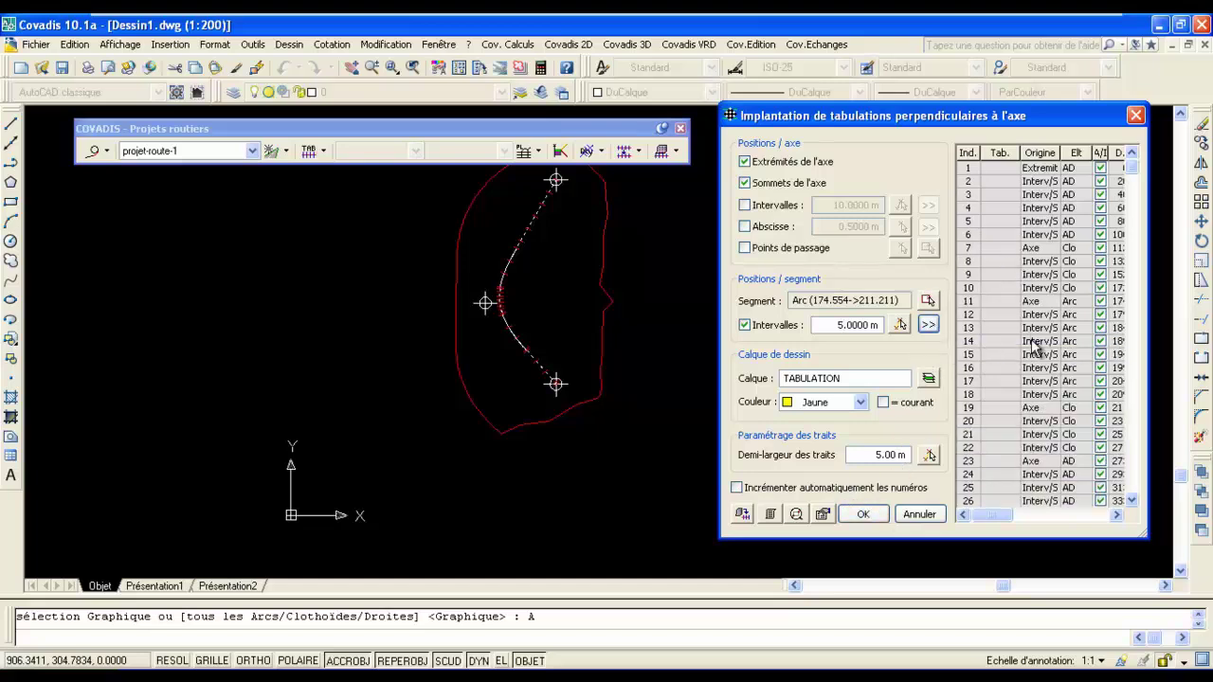
click(871, 516)
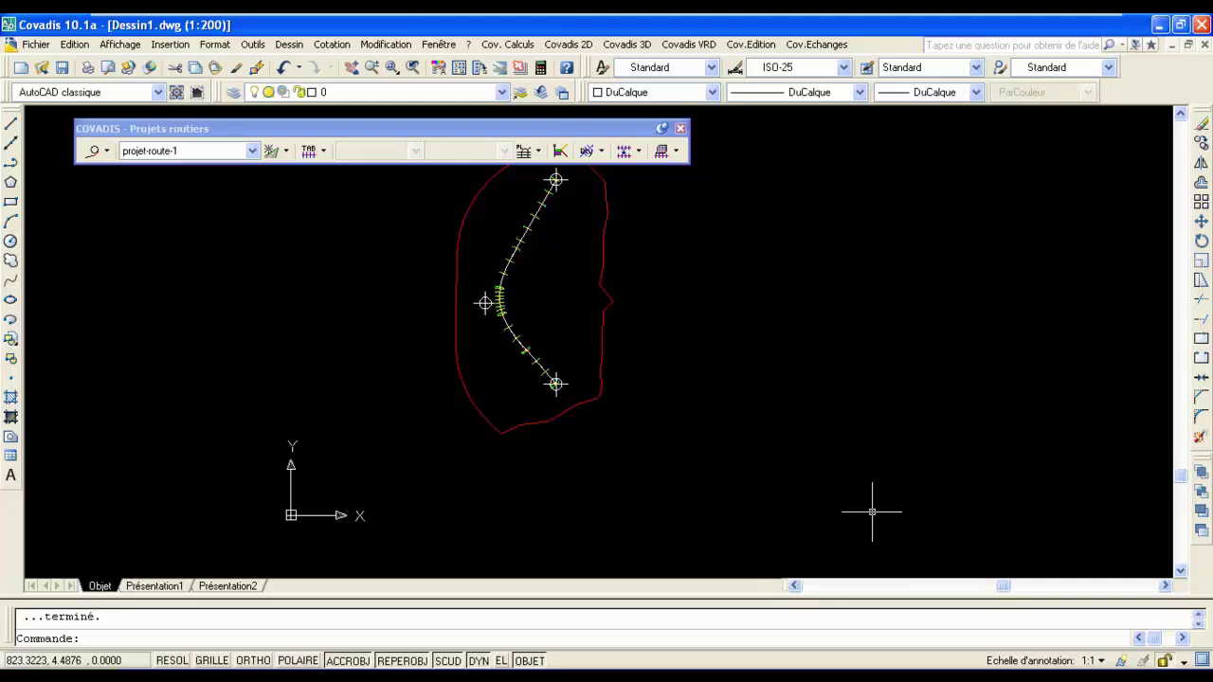
Step: Draw the natural-terrain long profile with the Route.prl layout at scales 1/500 and 1/200, above and to the right of the site plan
click(539, 152)
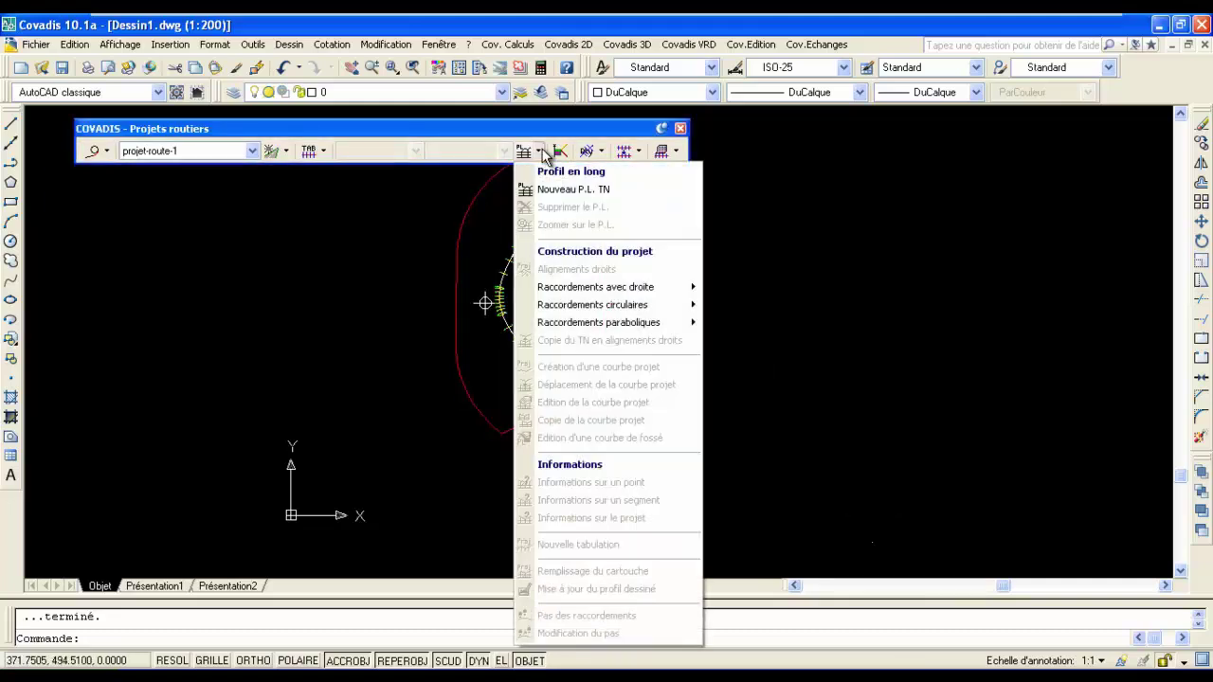
click(540, 191)
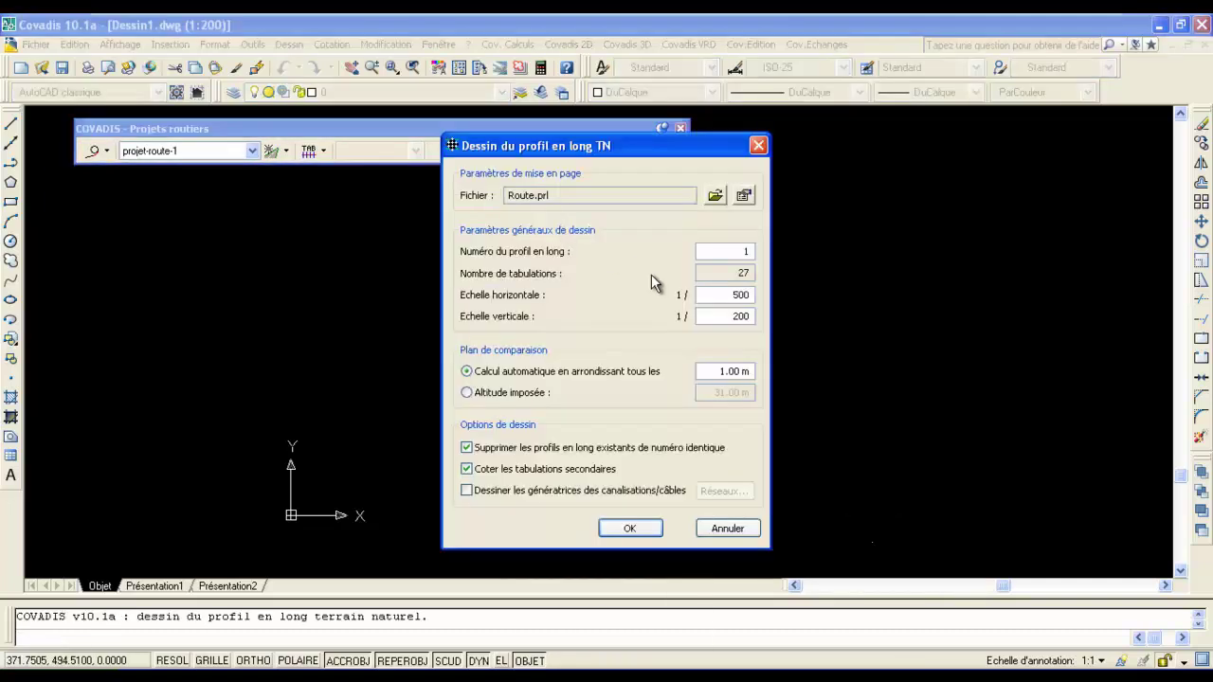
click(632, 529)
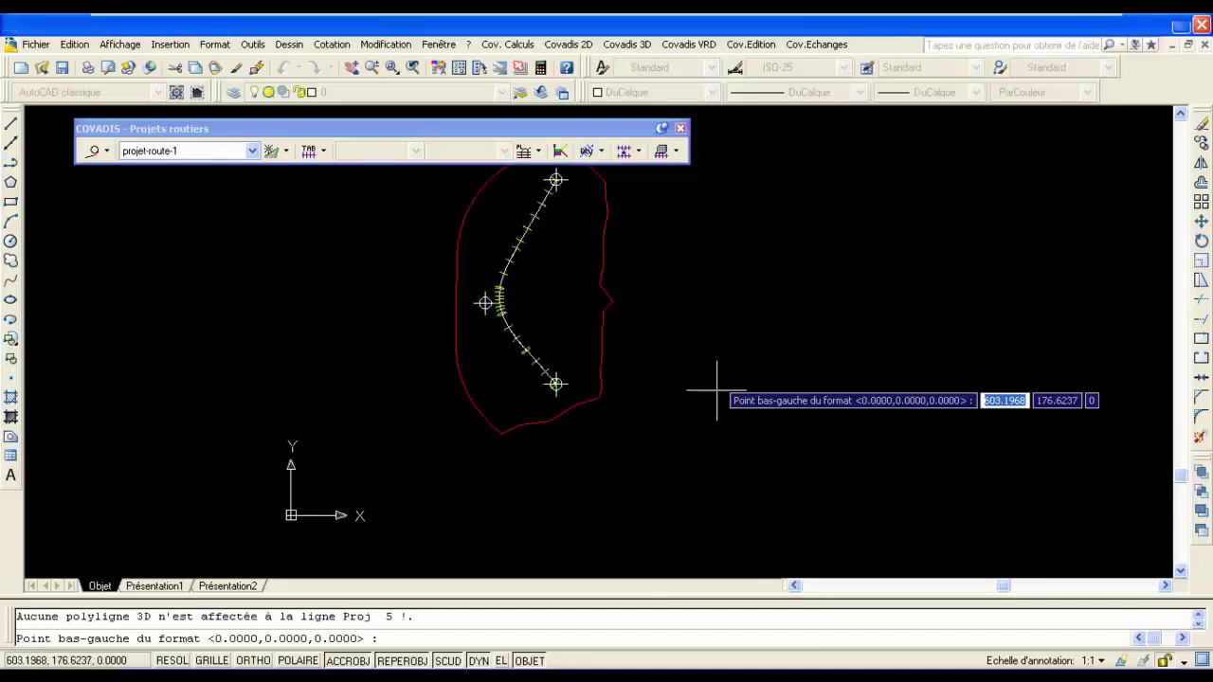
middle_drag(756, 331, 623, 449)
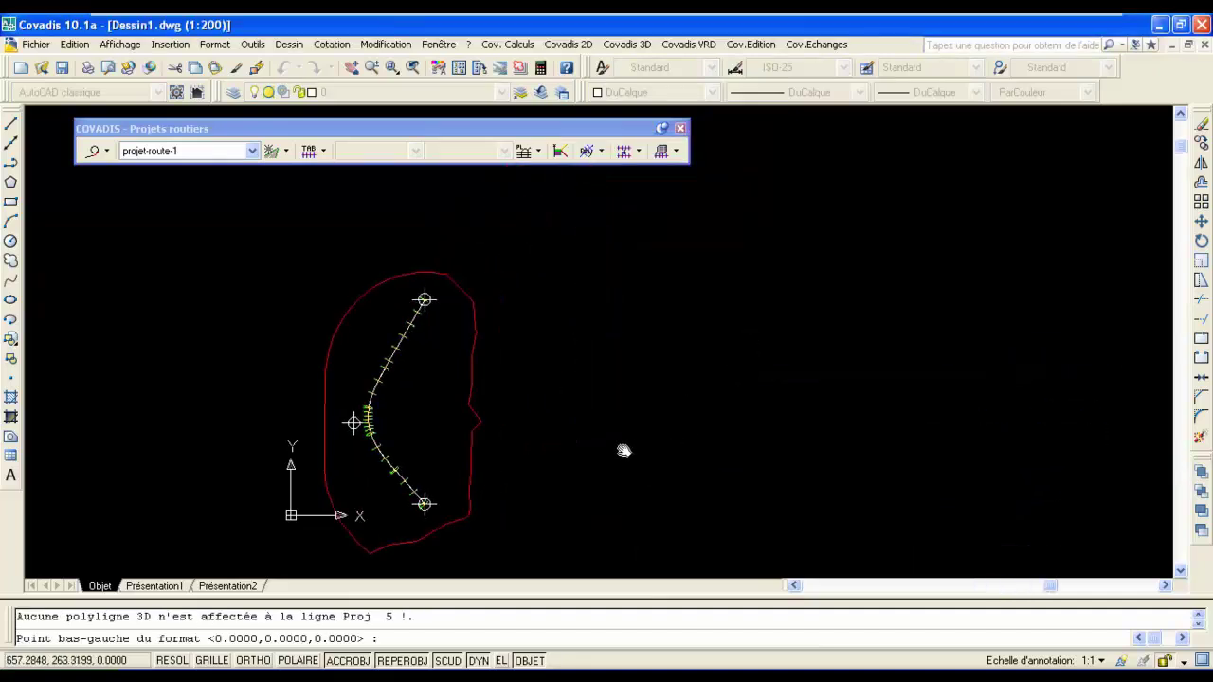
click(660, 197)
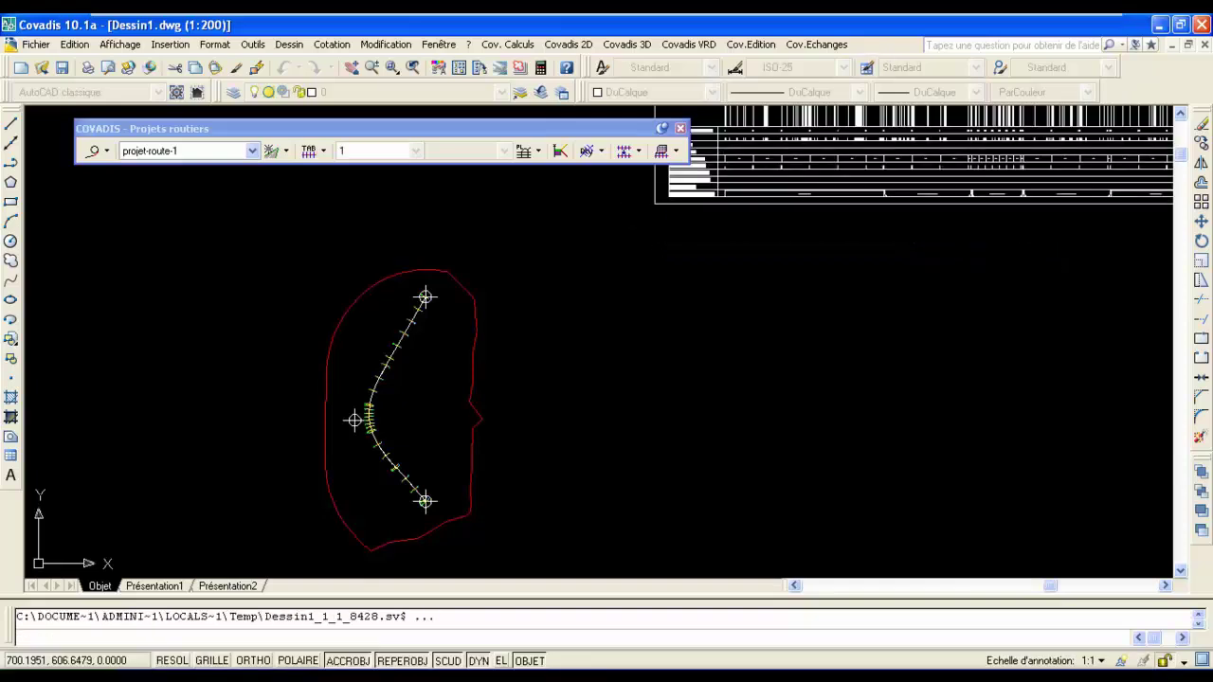
Step: Begin the project line with straight alignments, placing its start point at the first point of the terrain curve in the long profile
scroll(734, 308, down, 1)
middle_drag(734, 308, 571, 425)
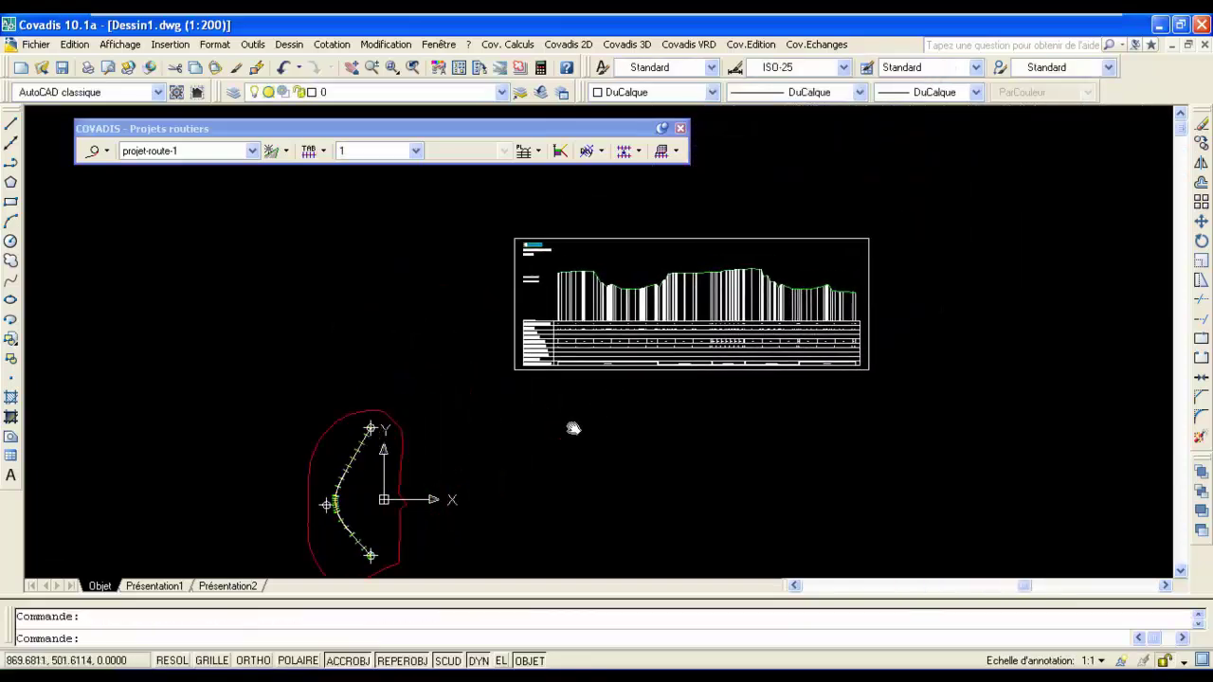
scroll(541, 425, up, 3)
middle_drag(605, 307, 554, 391)
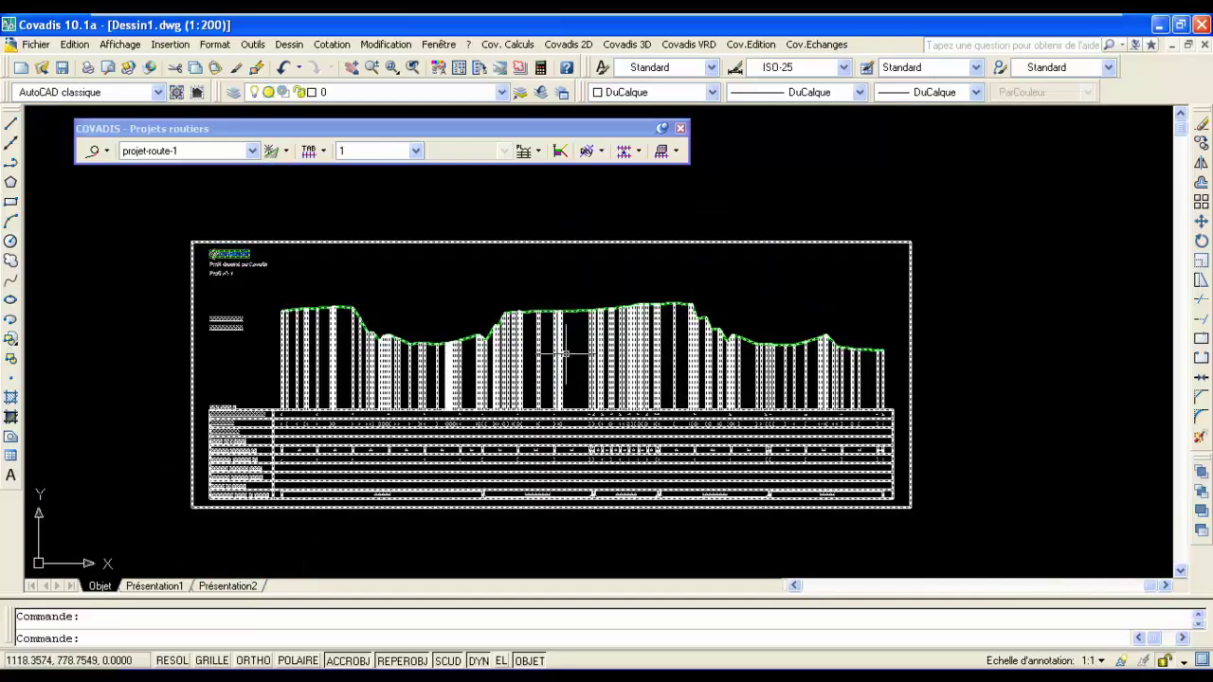
scroll(569, 293, up, 2)
middle_drag(550, 274, 627, 241)
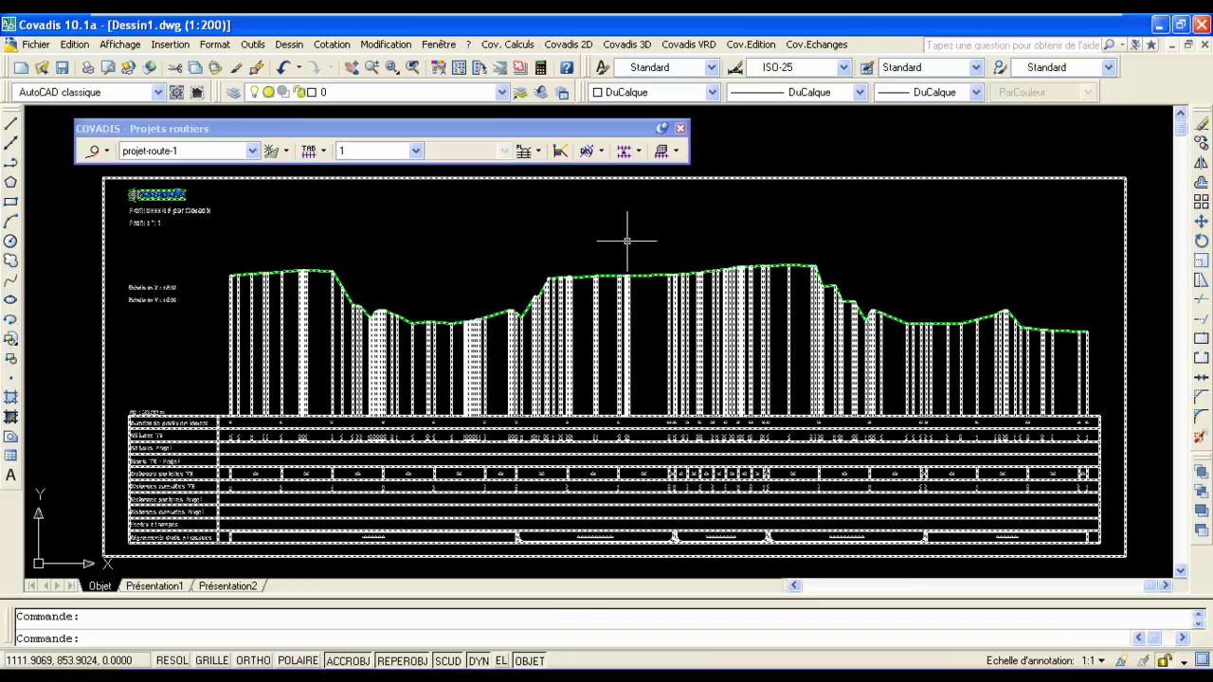
click(536, 153)
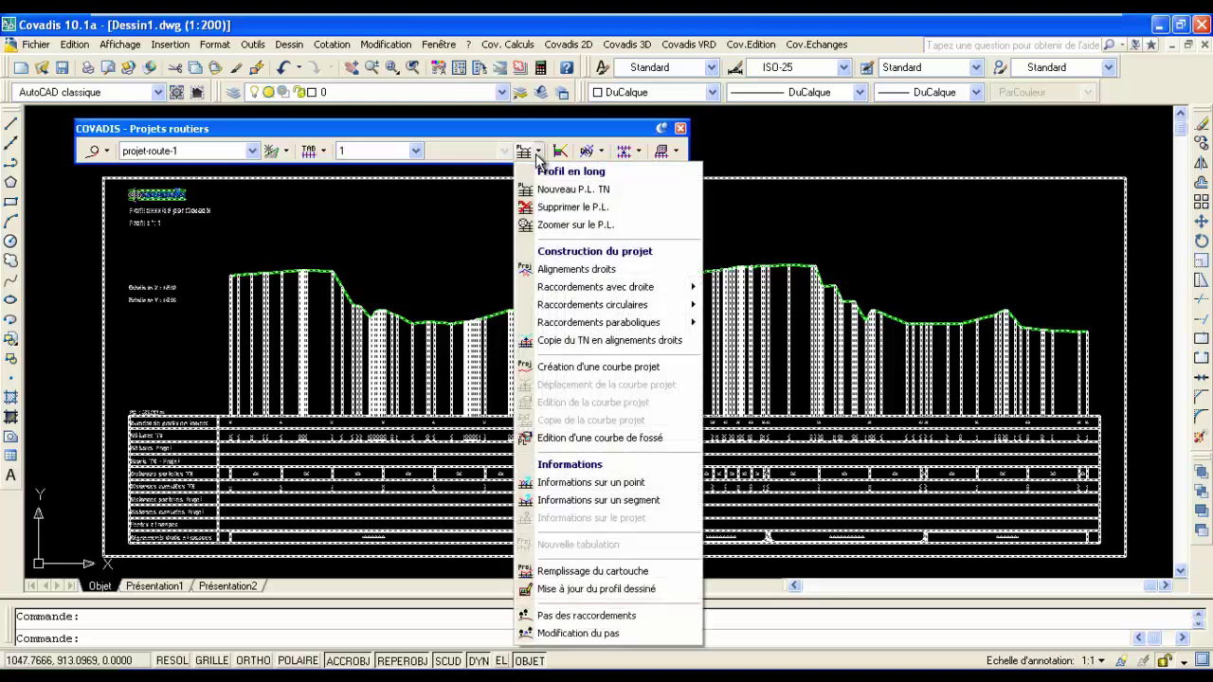
click(548, 269)
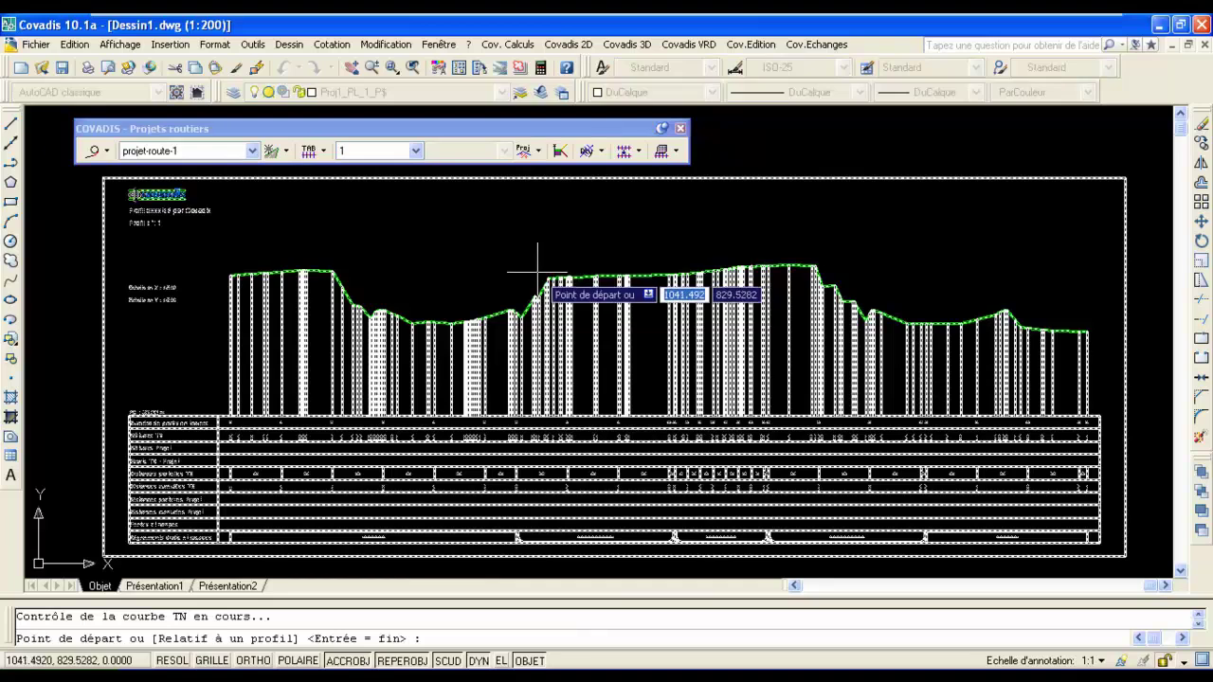
scroll(213, 279, up, 4)
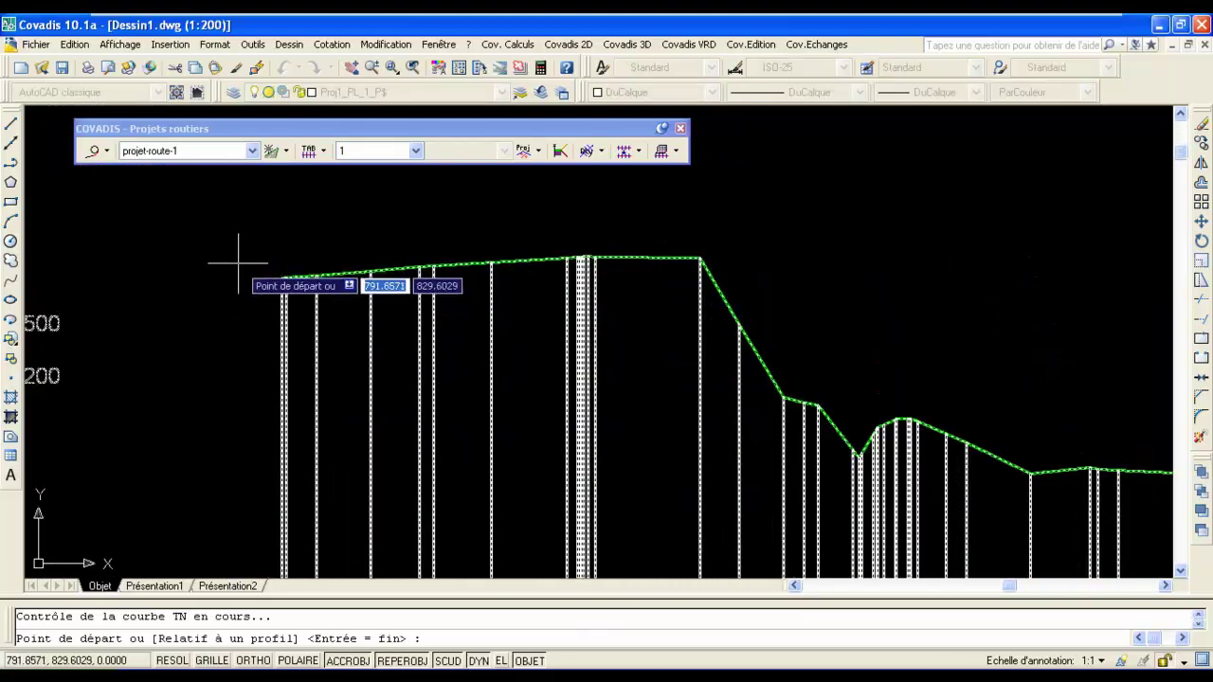
scroll(238, 263, up, 1)
scroll(238, 263, up, 4)
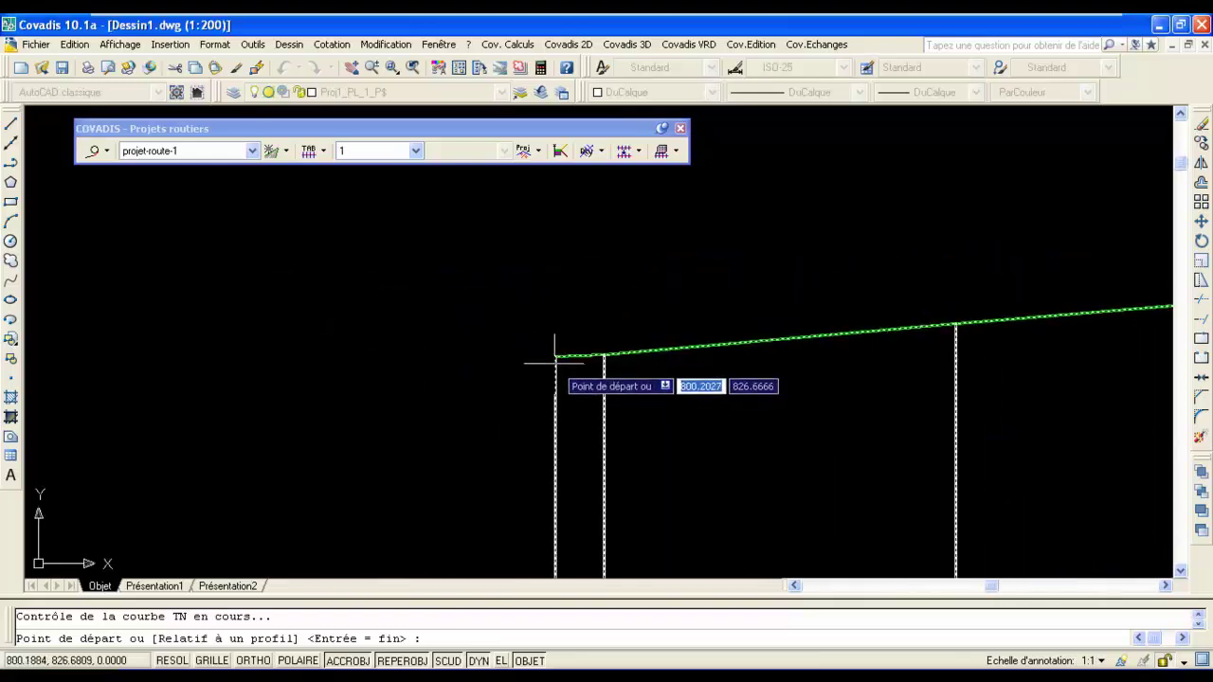
click(554, 356)
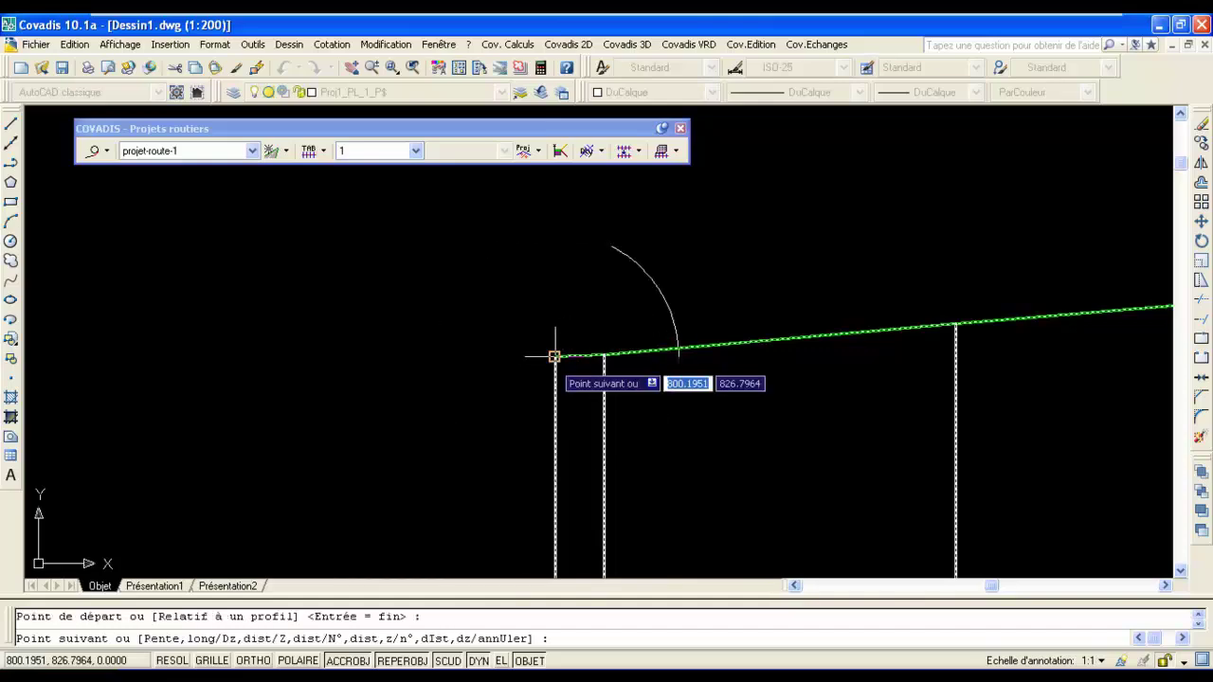
Step: Place the project line's intermediate point below the terrain curve near mid-profile, at about s = 159 m and Z = 32.6 m
scroll(735, 310, down, 4)
scroll(735, 310, down, 4)
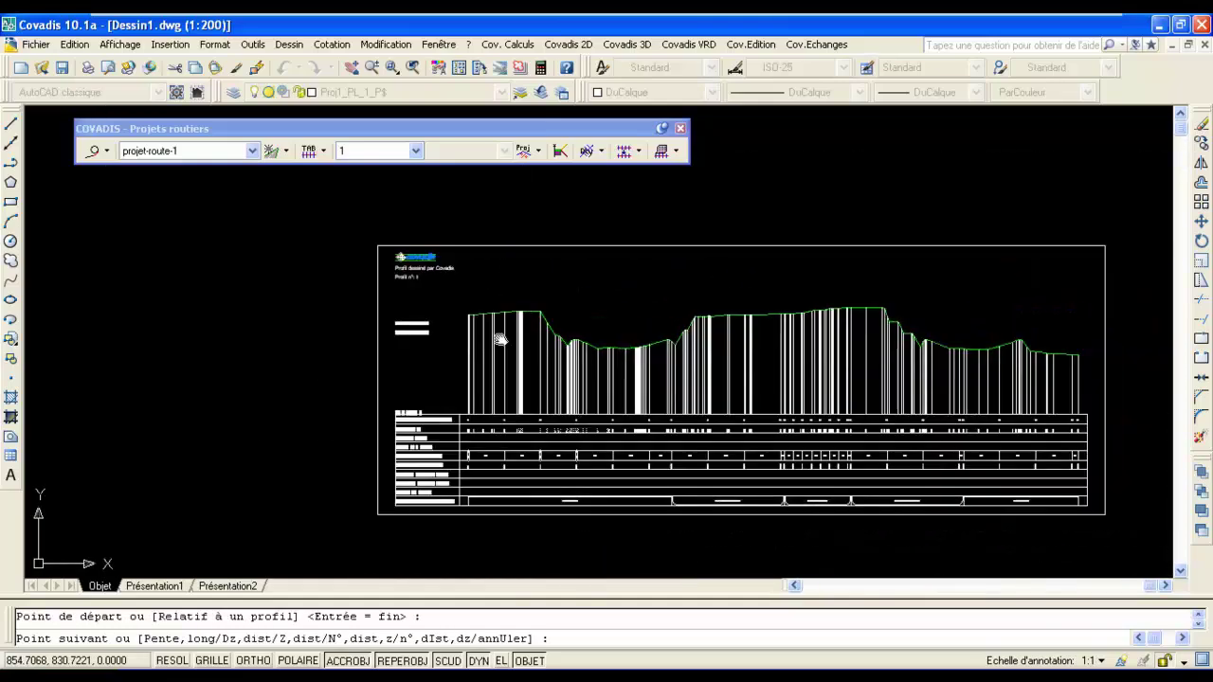
scroll(704, 379, up, 4)
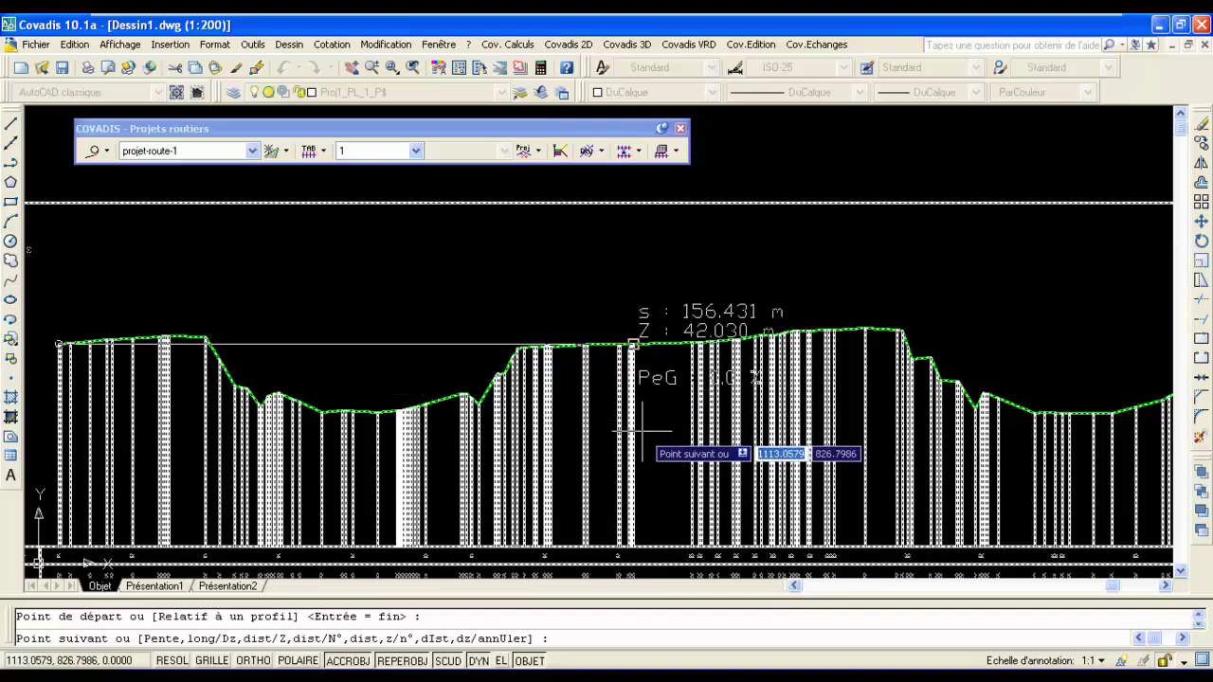
click(641, 429)
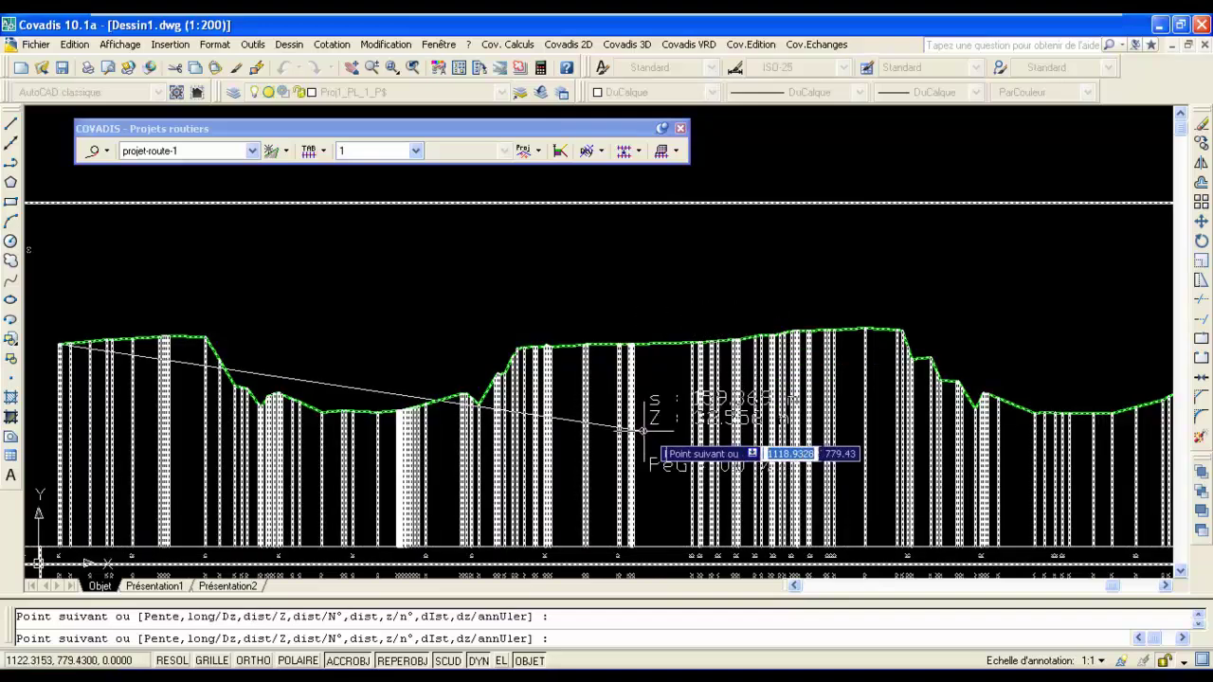
Step: End the project line's second straight alignment at the last point of the terrain curve in the long profile
middle_drag(747, 410, 257, 417)
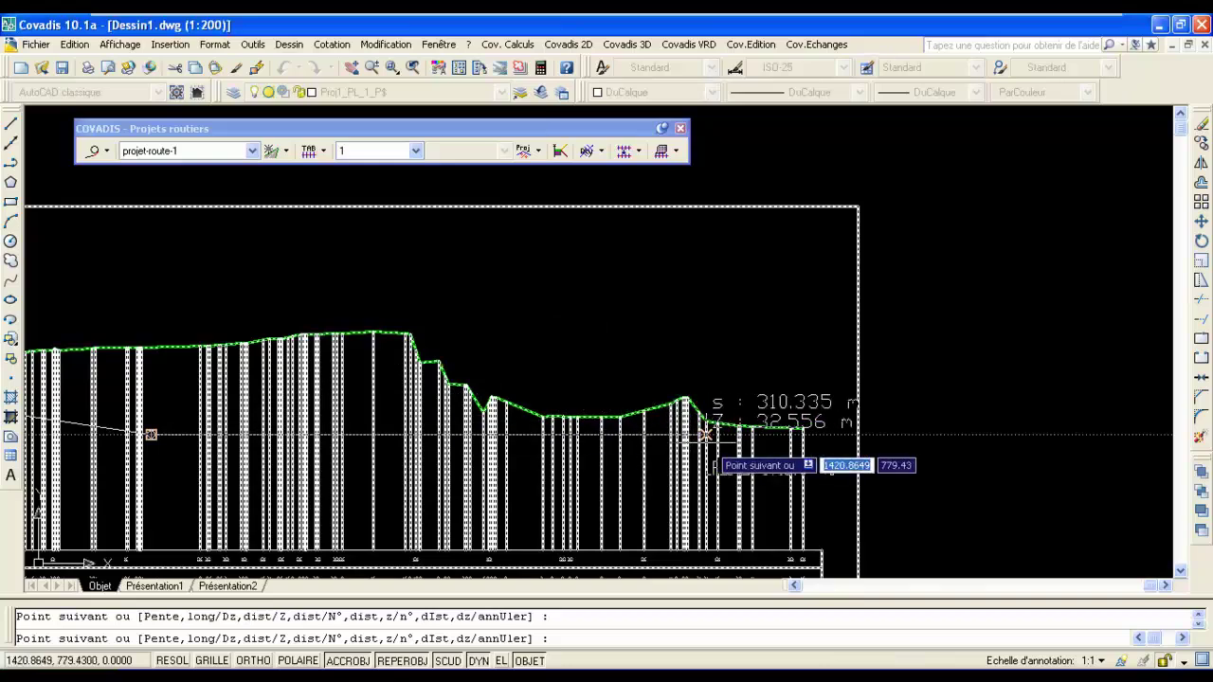
scroll(809, 431, up, 3)
scroll(809, 432, up, 5)
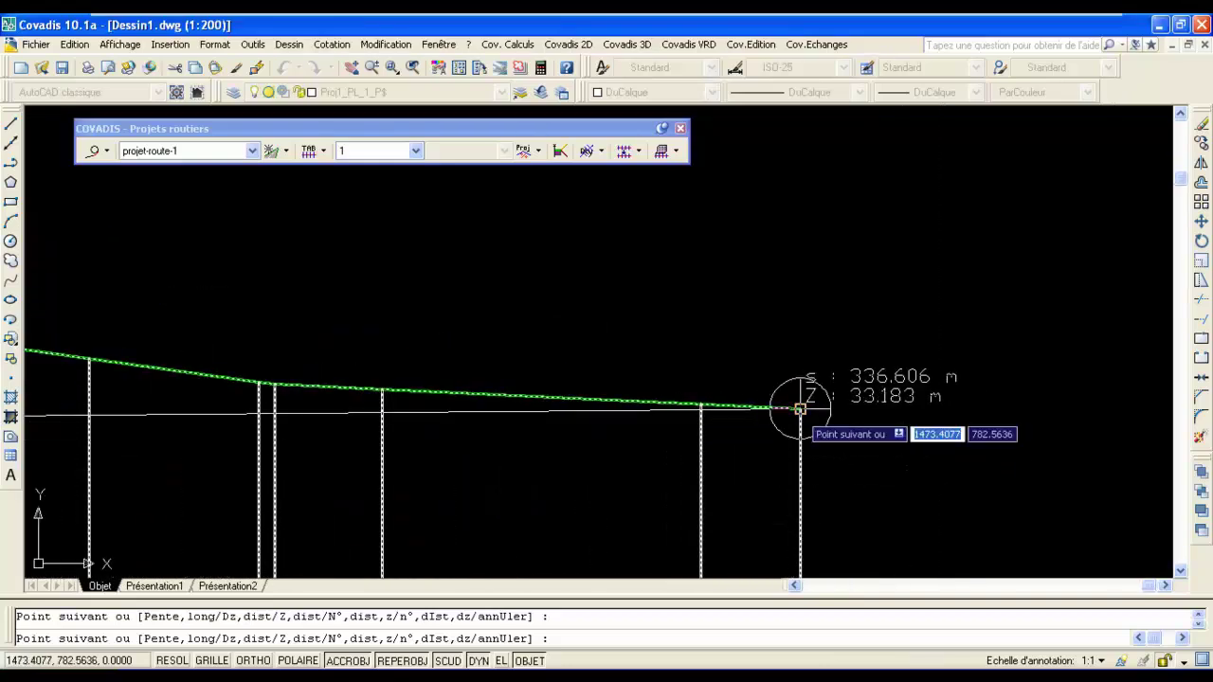
scroll(801, 405, down, 5)
scroll(396, 323, down, 4)
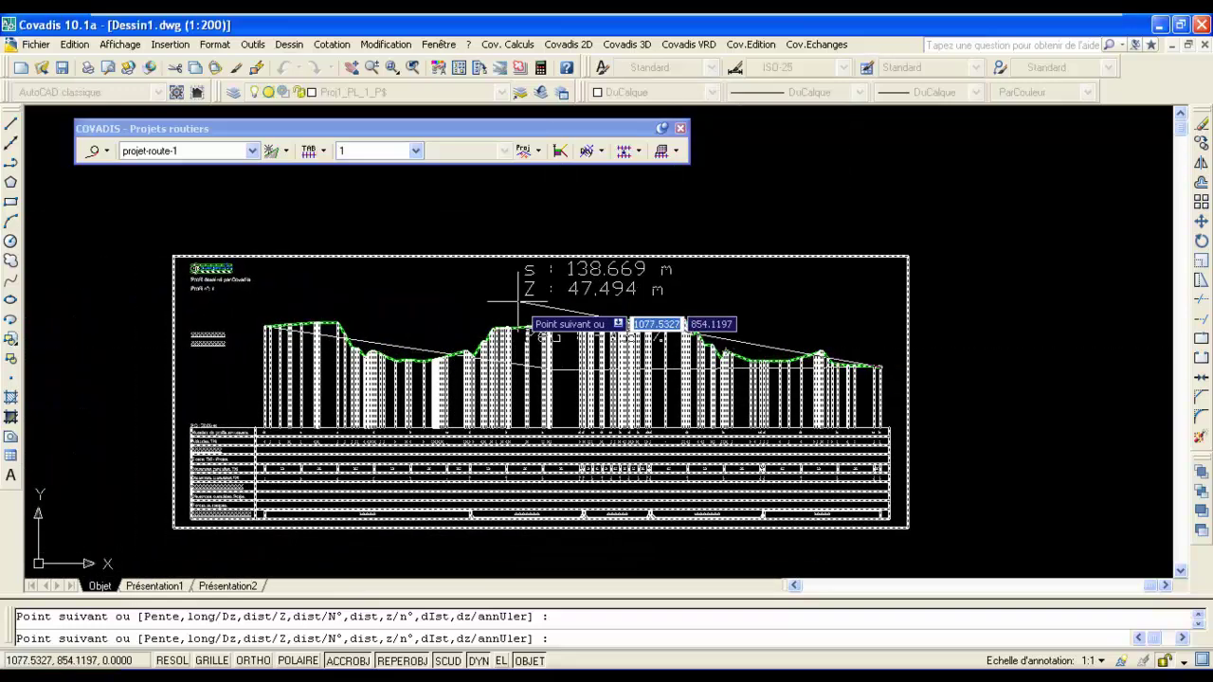
key(Escape)
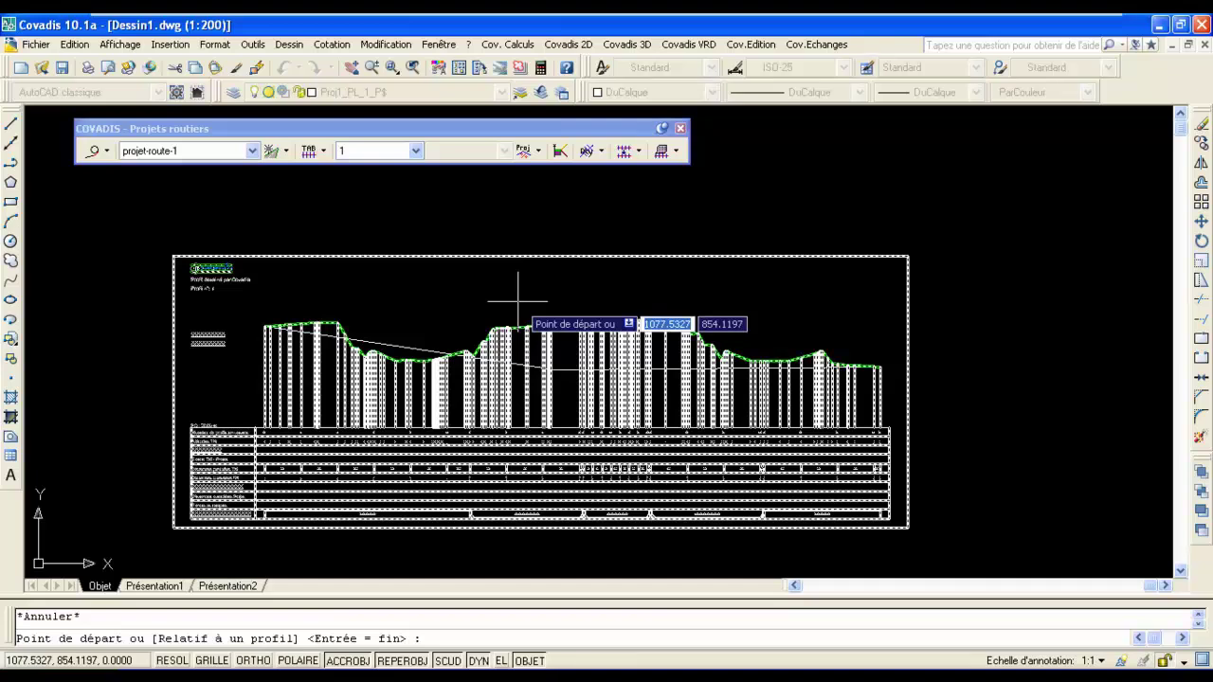
Step: Join the two straight alignments with a Tangente Tangente Rayon parabolic connection of radius 3000, and keep it
click(540, 153)
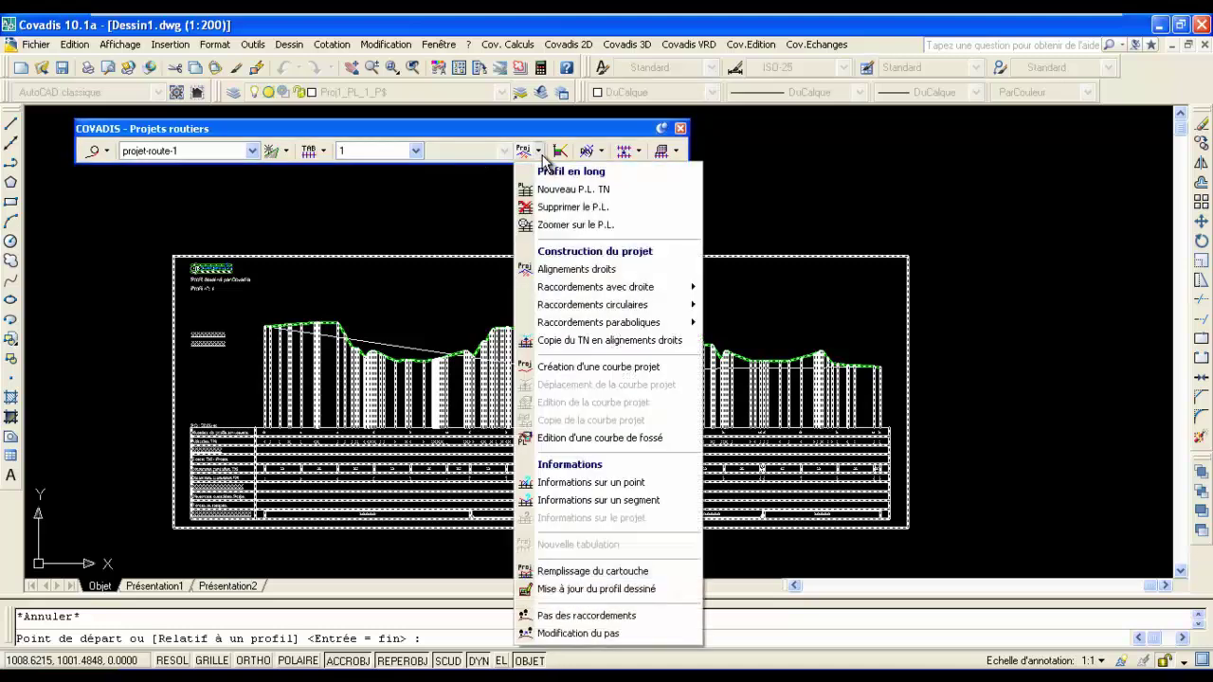
mouse_move(588, 325)
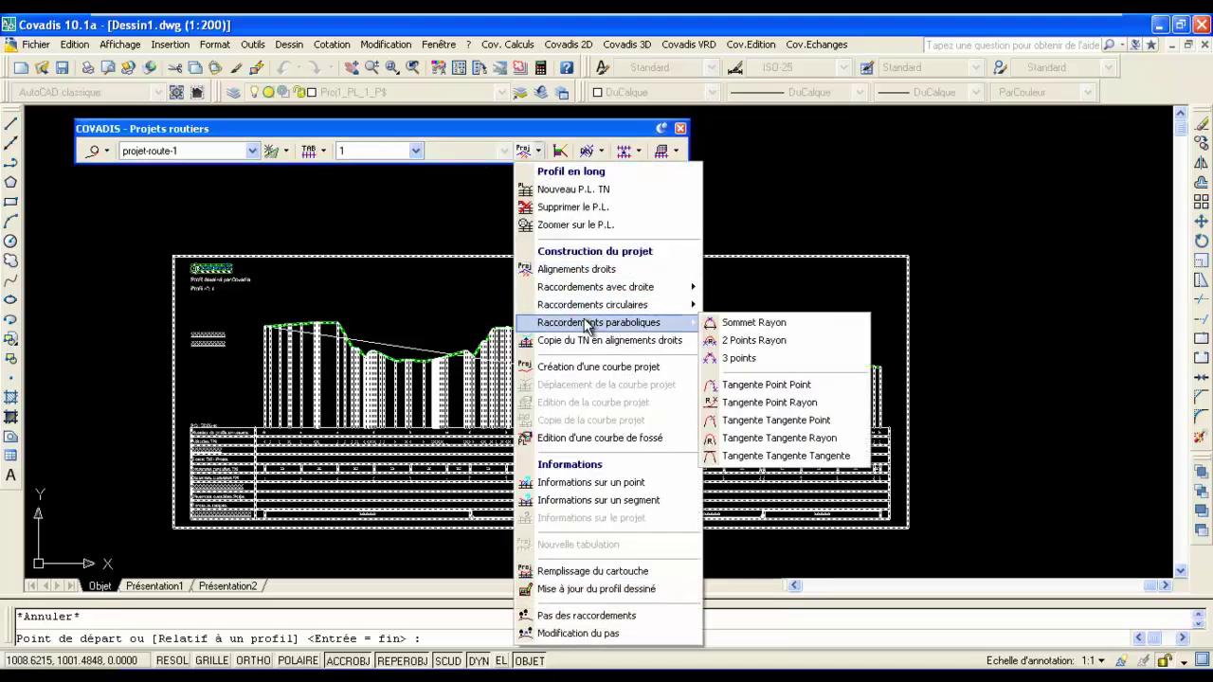
click(761, 442)
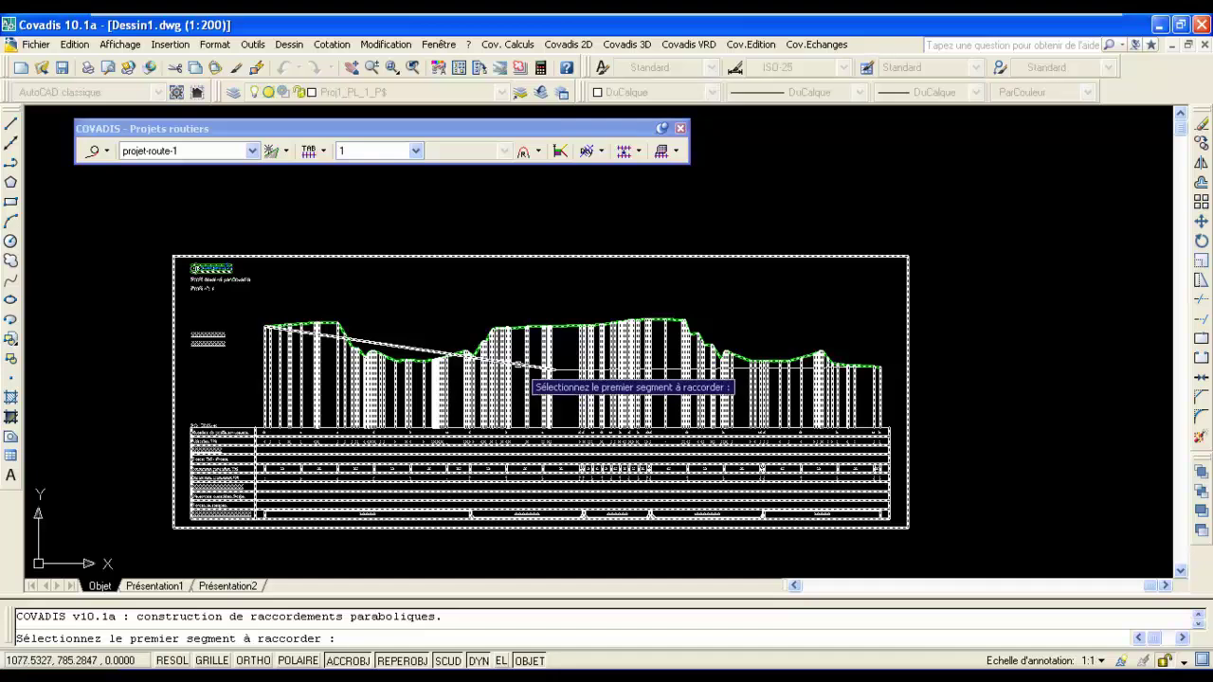
click(524, 368)
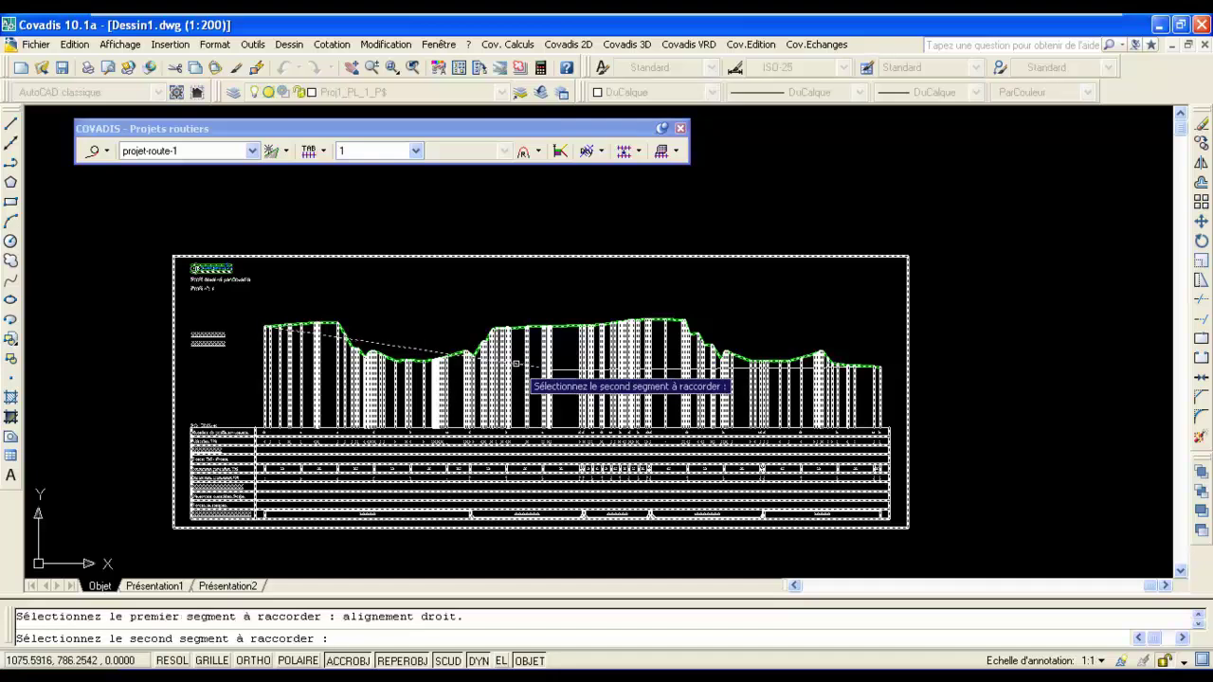
click(659, 368)
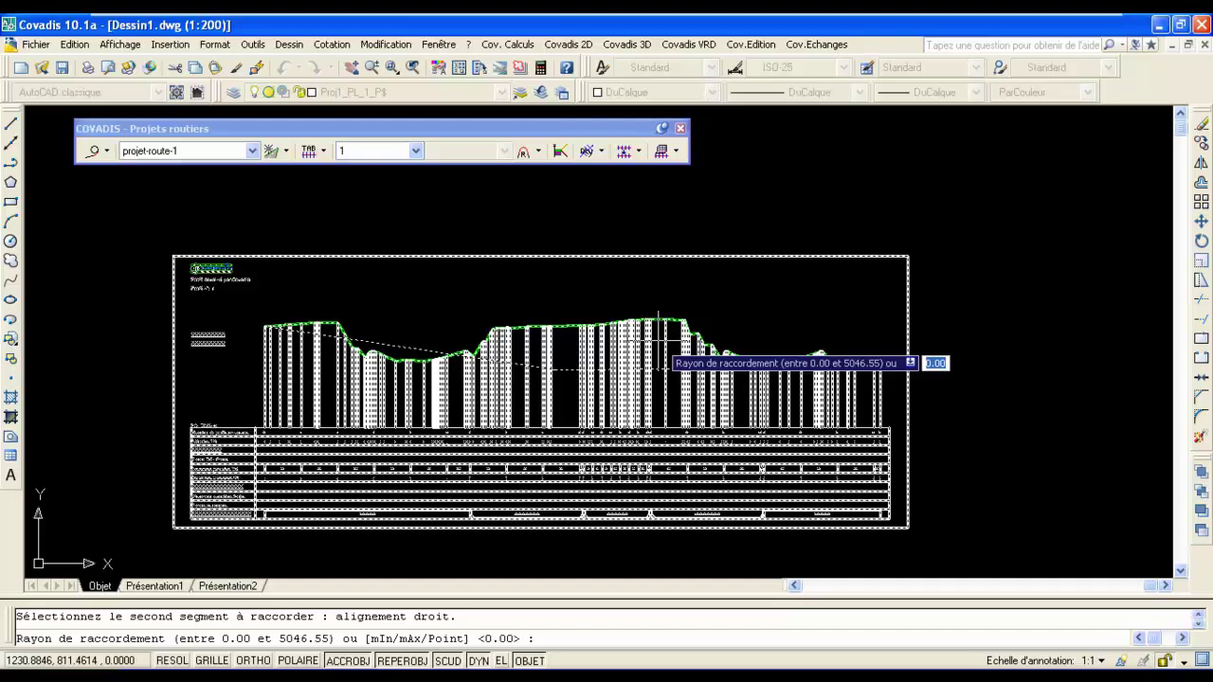
text(3000)
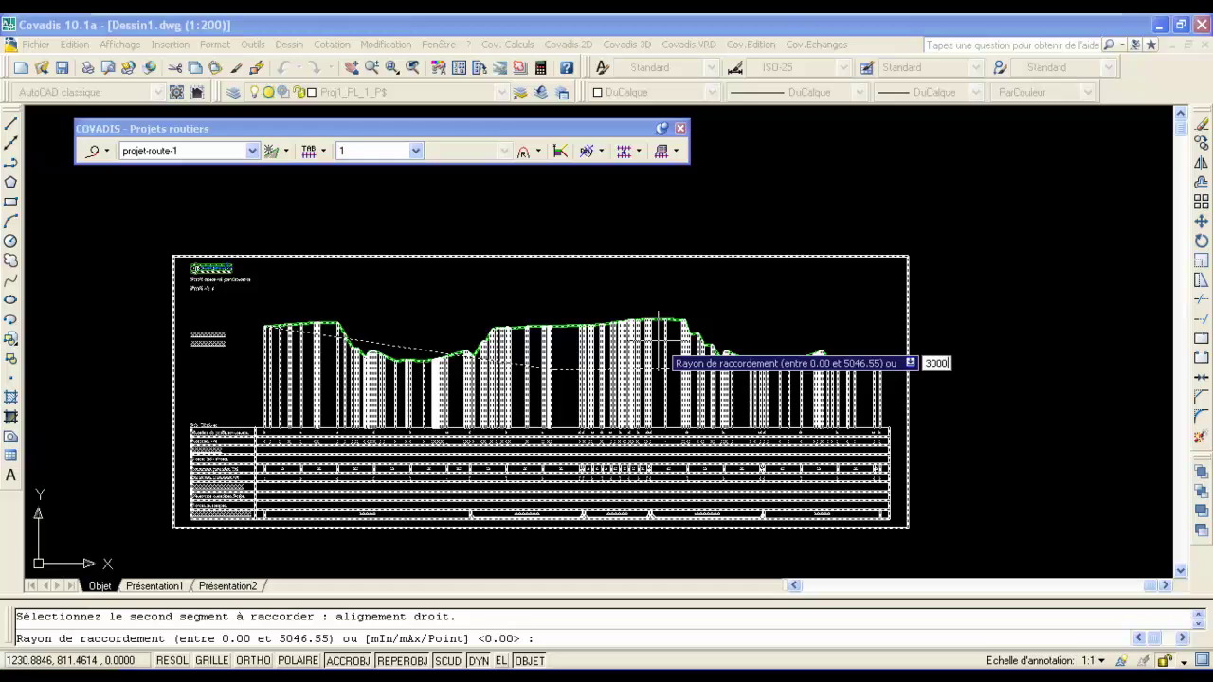
key(Return)
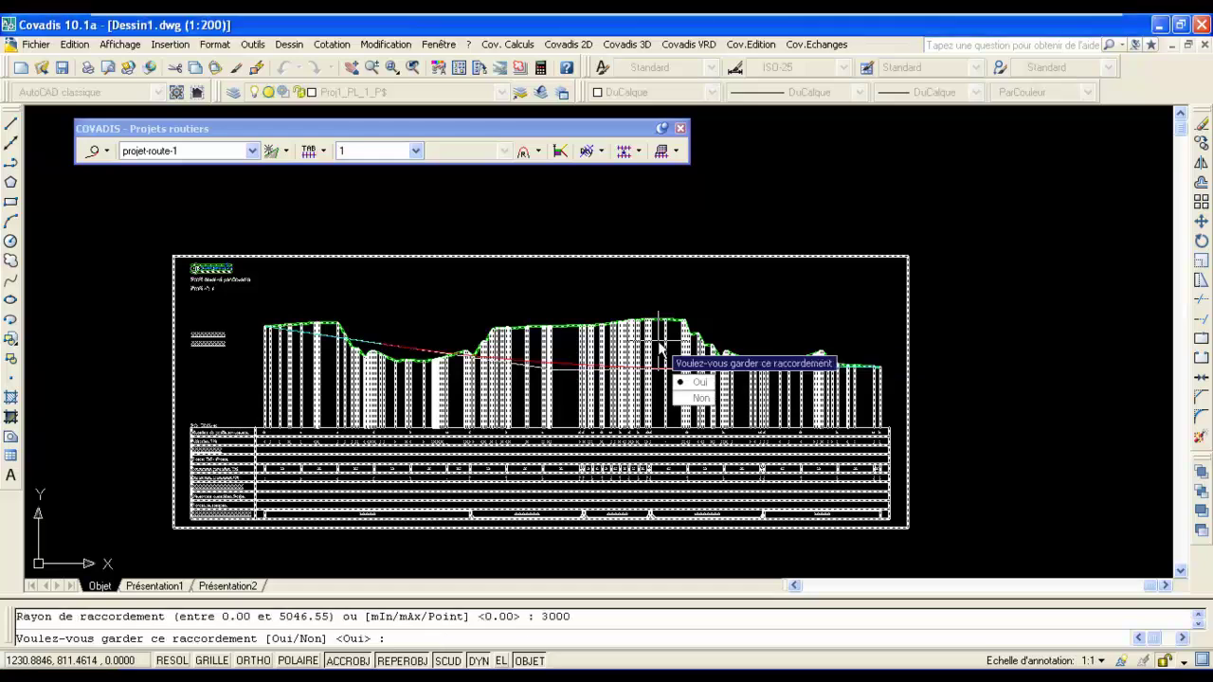
click(690, 383)
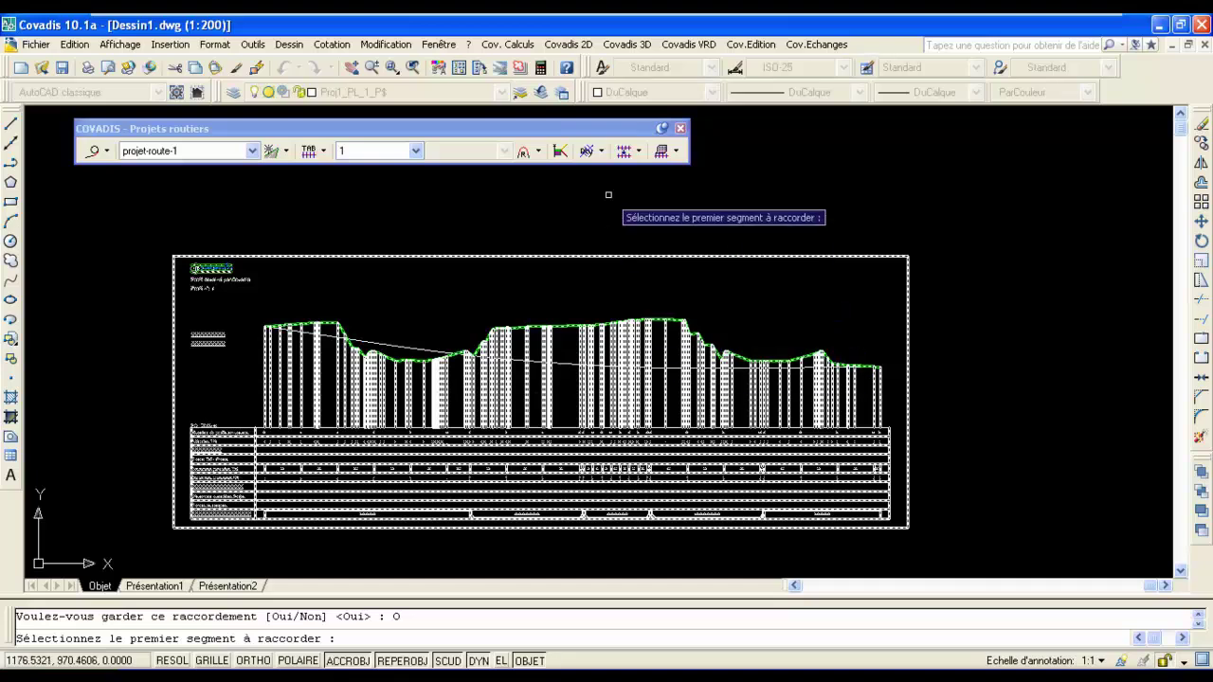
Step: Start creating a project curve, selecting both straight alignments and the parabolic connection as its elements
click(601, 152)
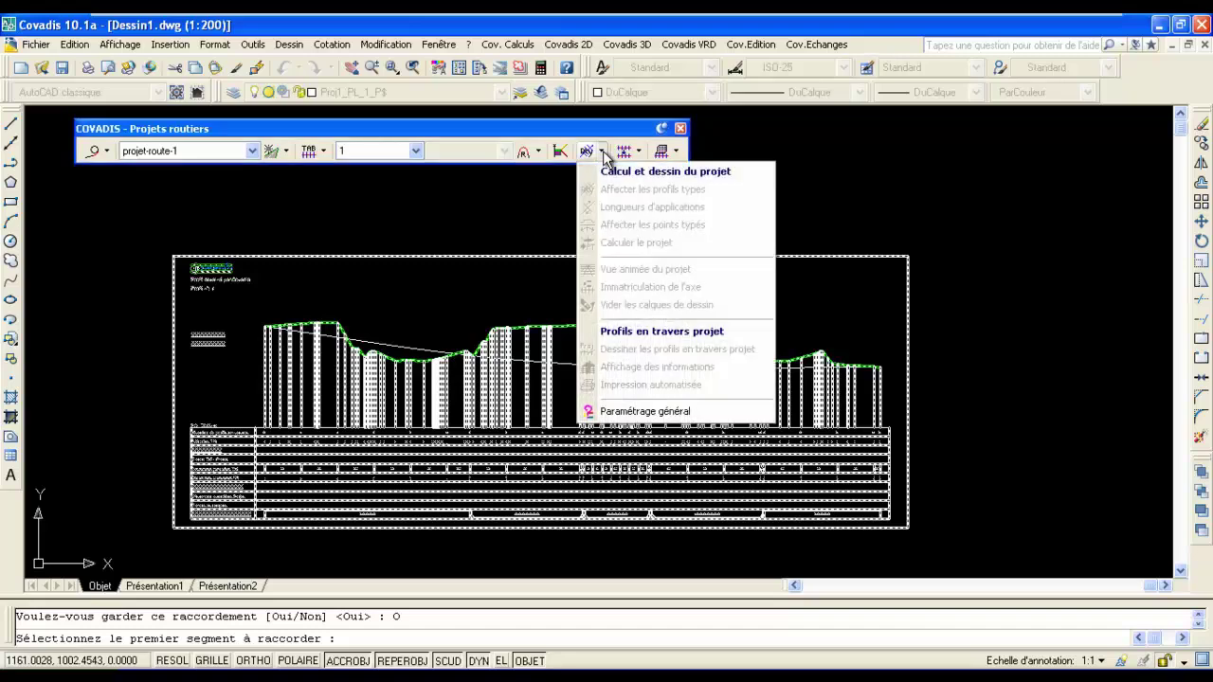
click(538, 154)
click(537, 153)
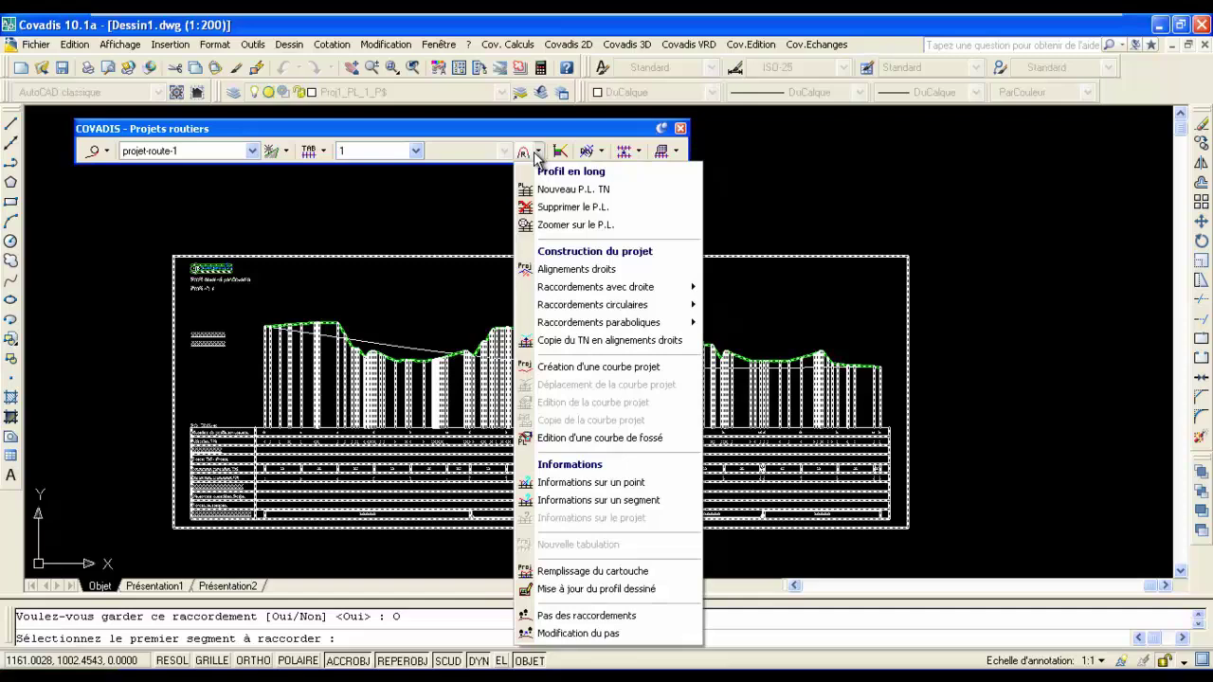
click(580, 371)
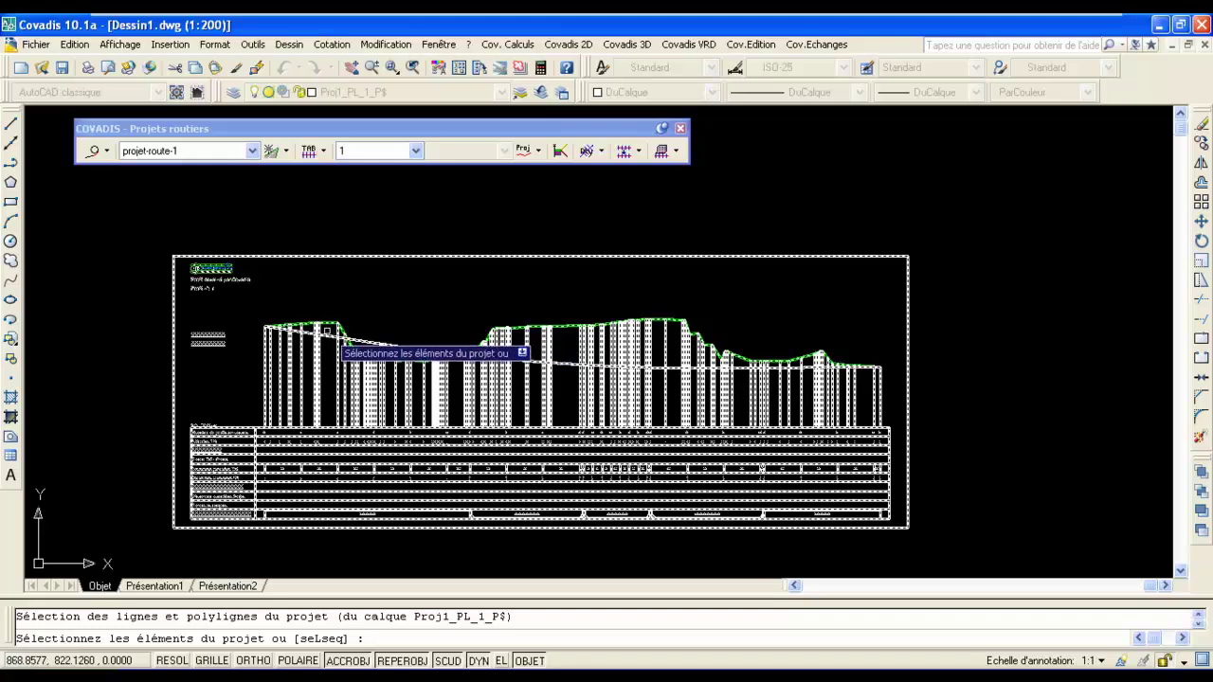
scroll(326, 331, up, 3)
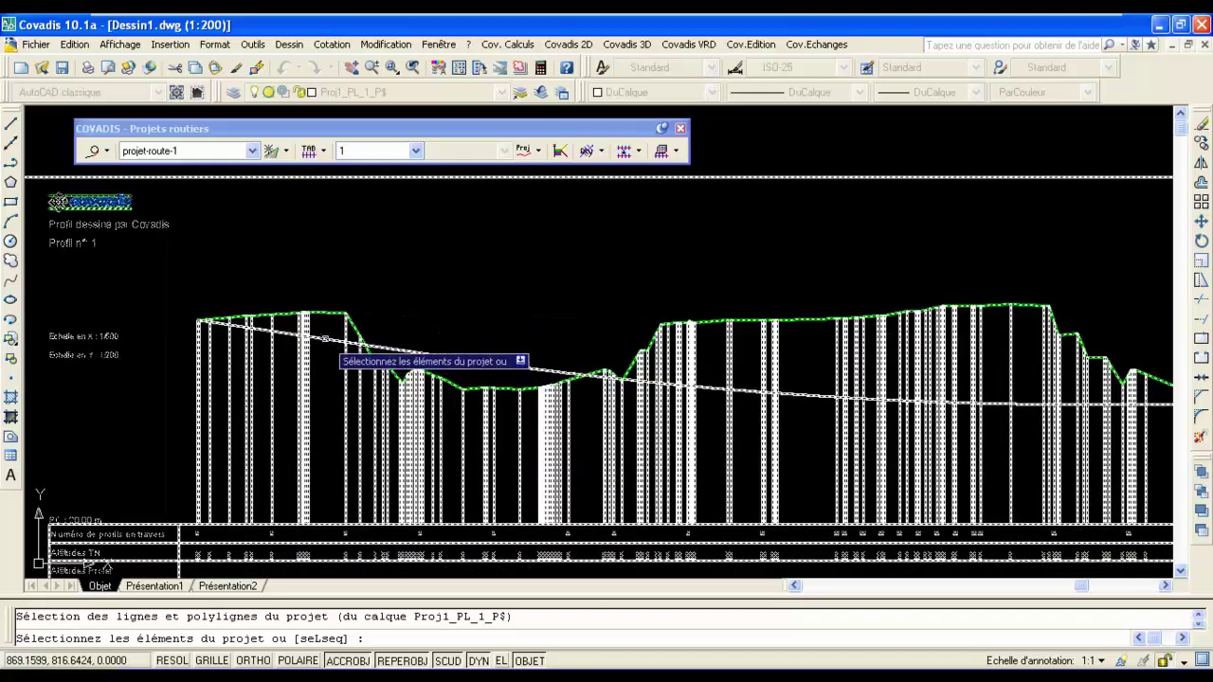
click(325, 338)
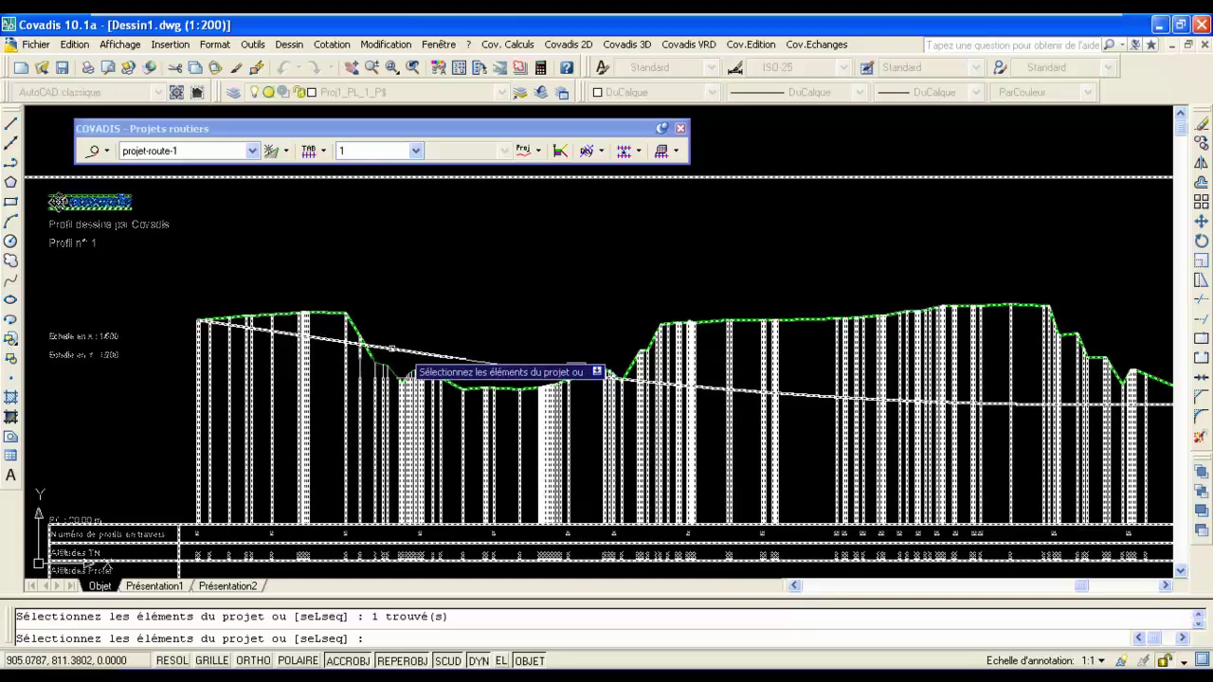
scroll(607, 330, down, 3)
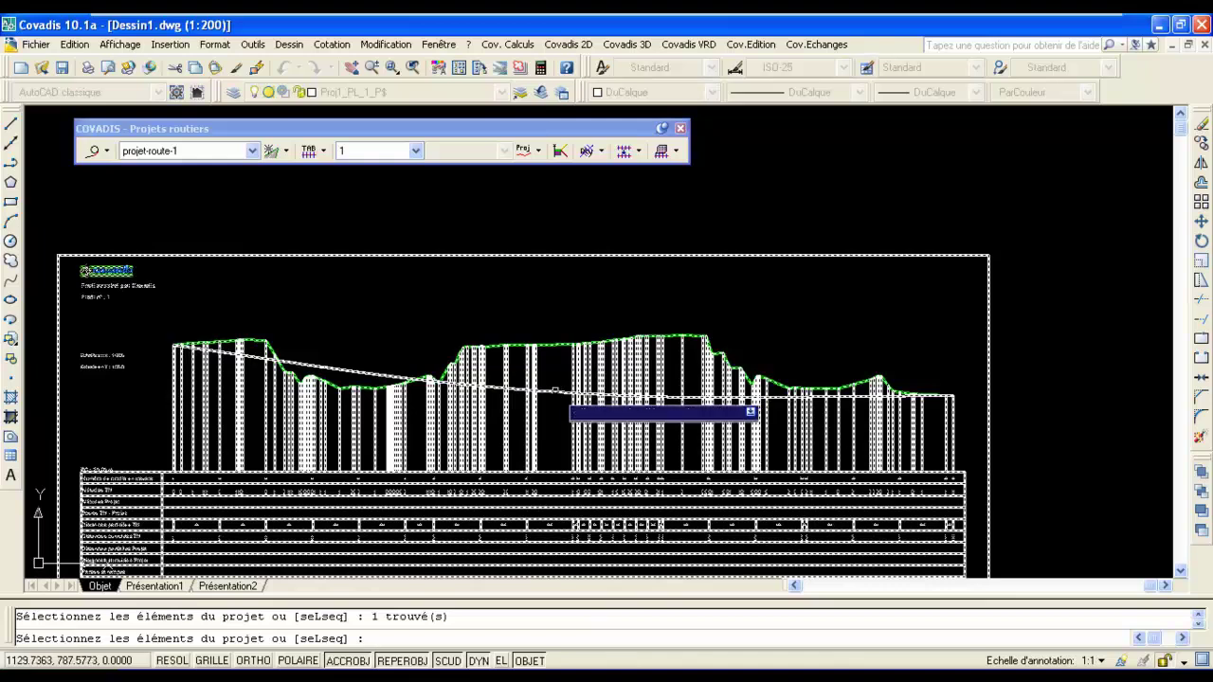
click(561, 391)
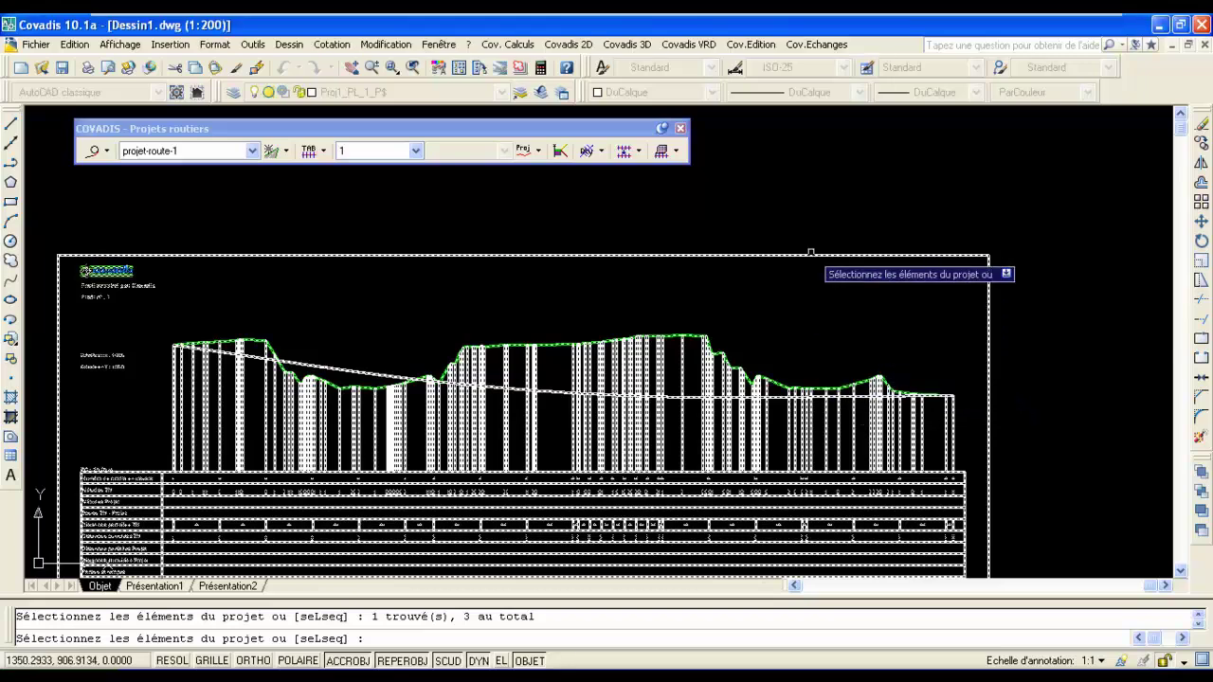
Step: Validate the selected elements, keep the project curve definition and associate it with line Proj 1
key(Return)
text(O)
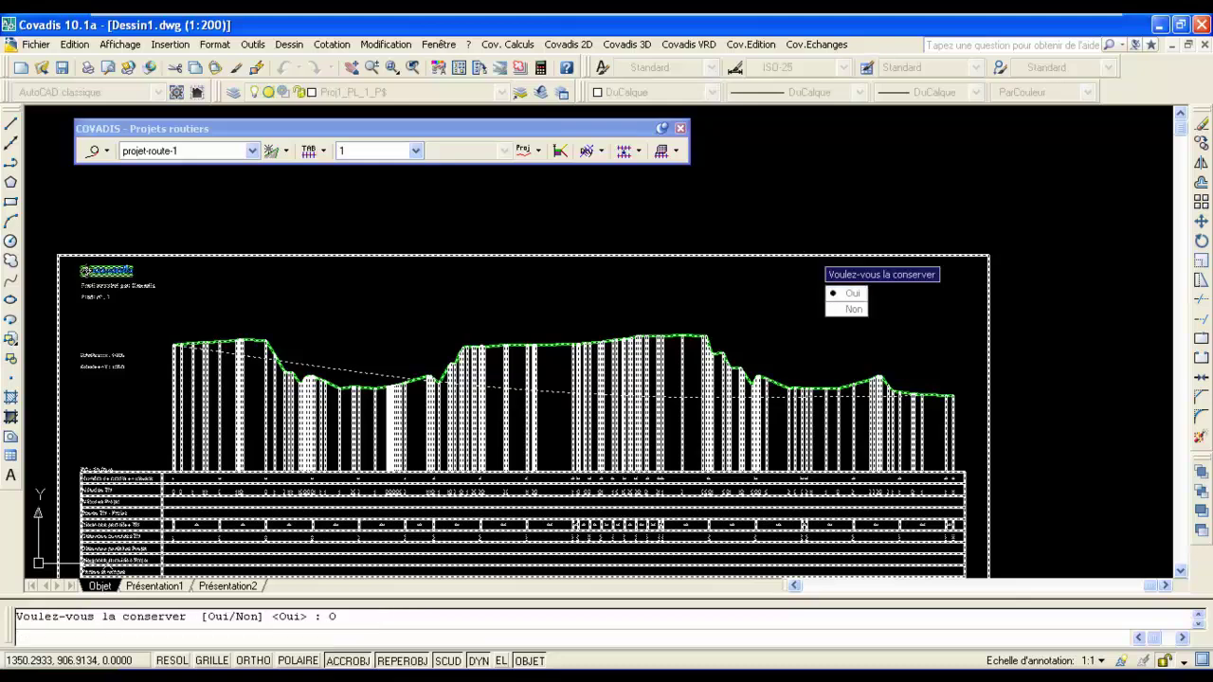
key(Return)
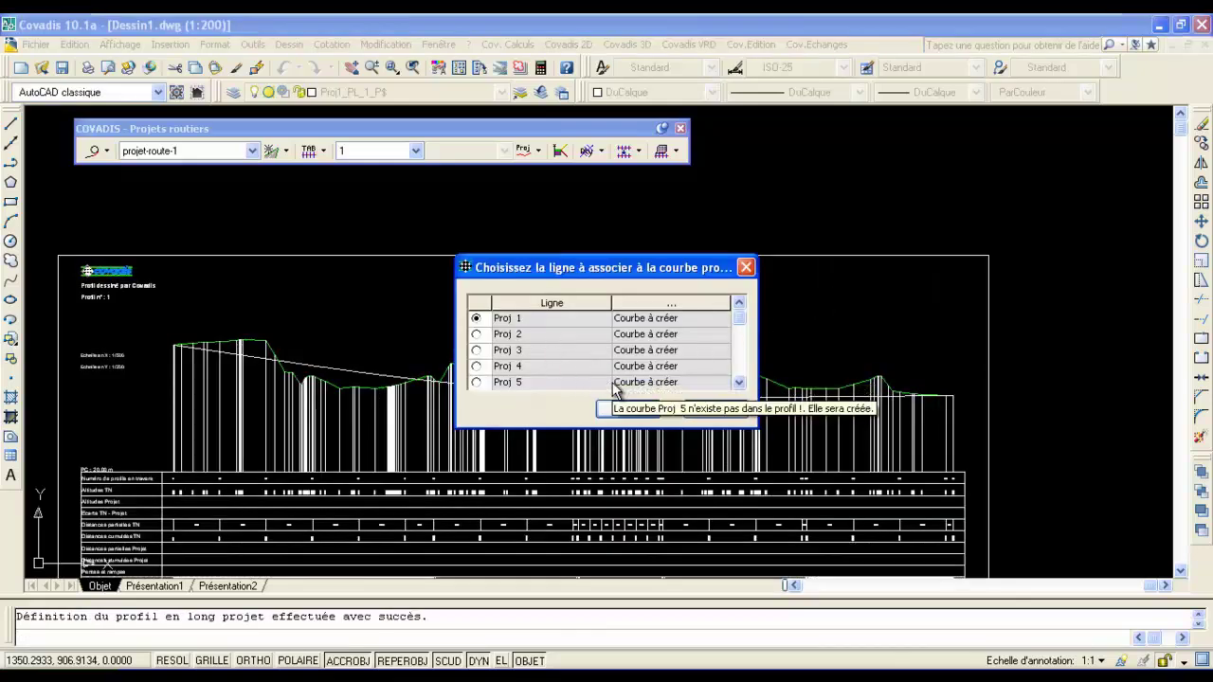
click(603, 408)
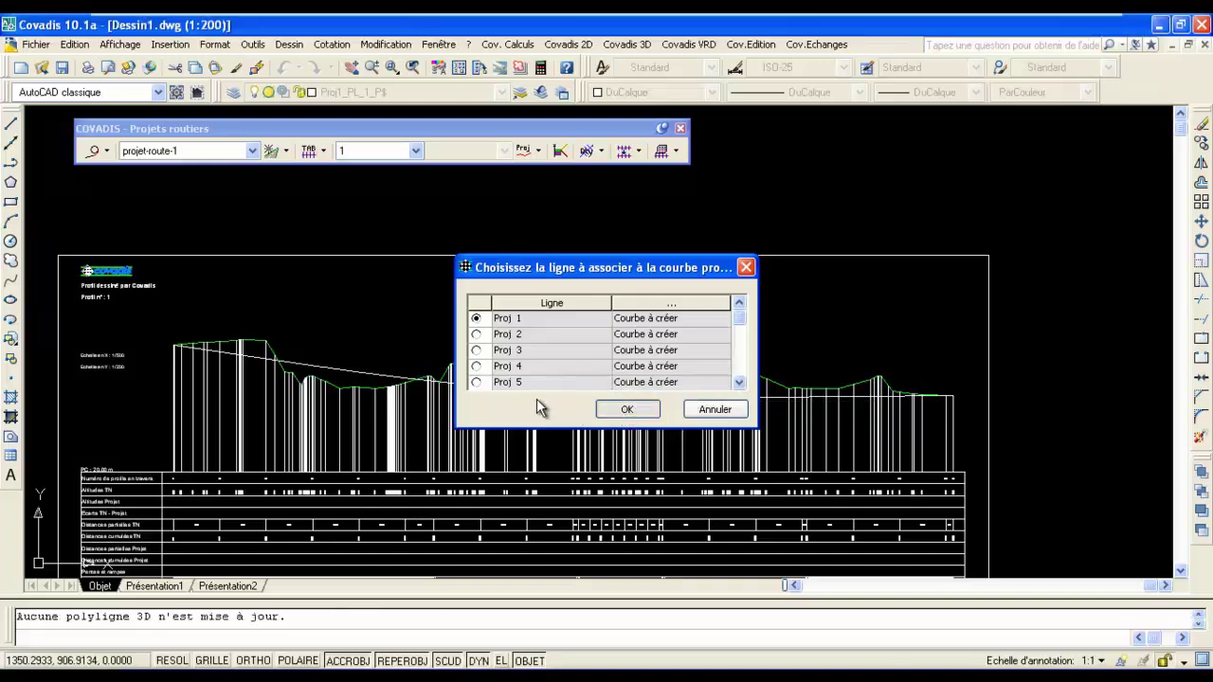
Step: Examine the project elevations, distances and slopes in the long profile's table, and the project curve against the terrain
mouse_move(380, 437)
middle_down()
mouse_move(428, 337)
mouse_move(519, 315)
middle_up()
scroll(379, 446, up, 6)
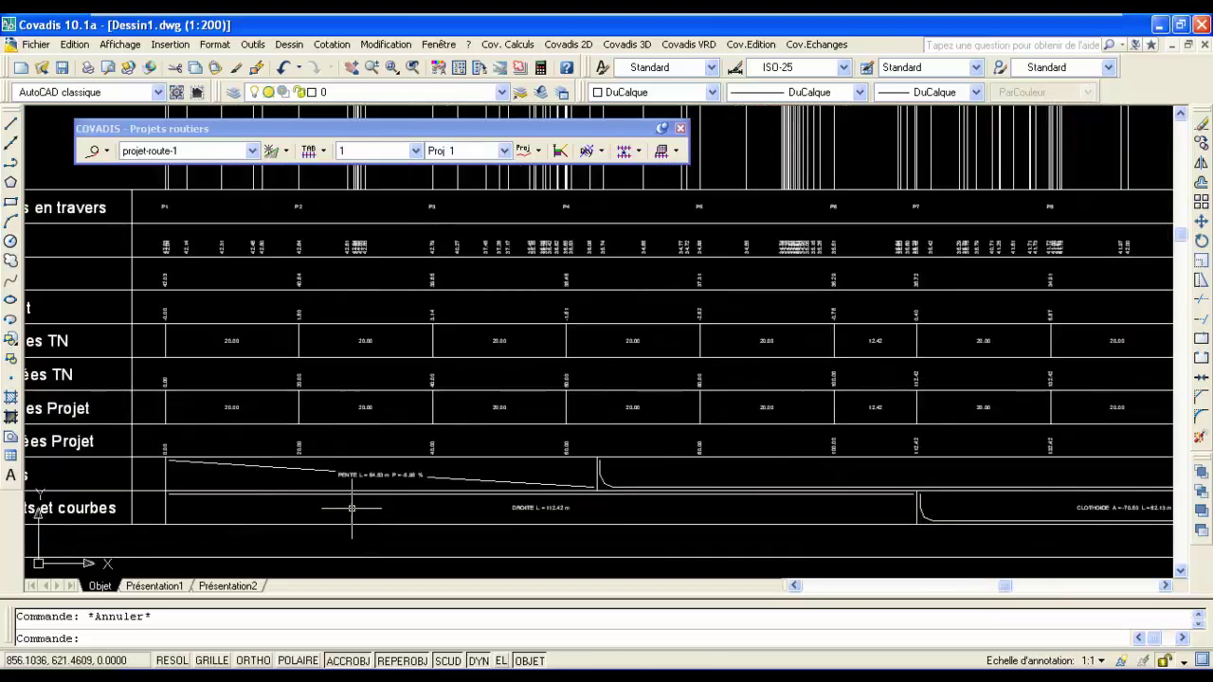
scroll(363, 462, up, 3)
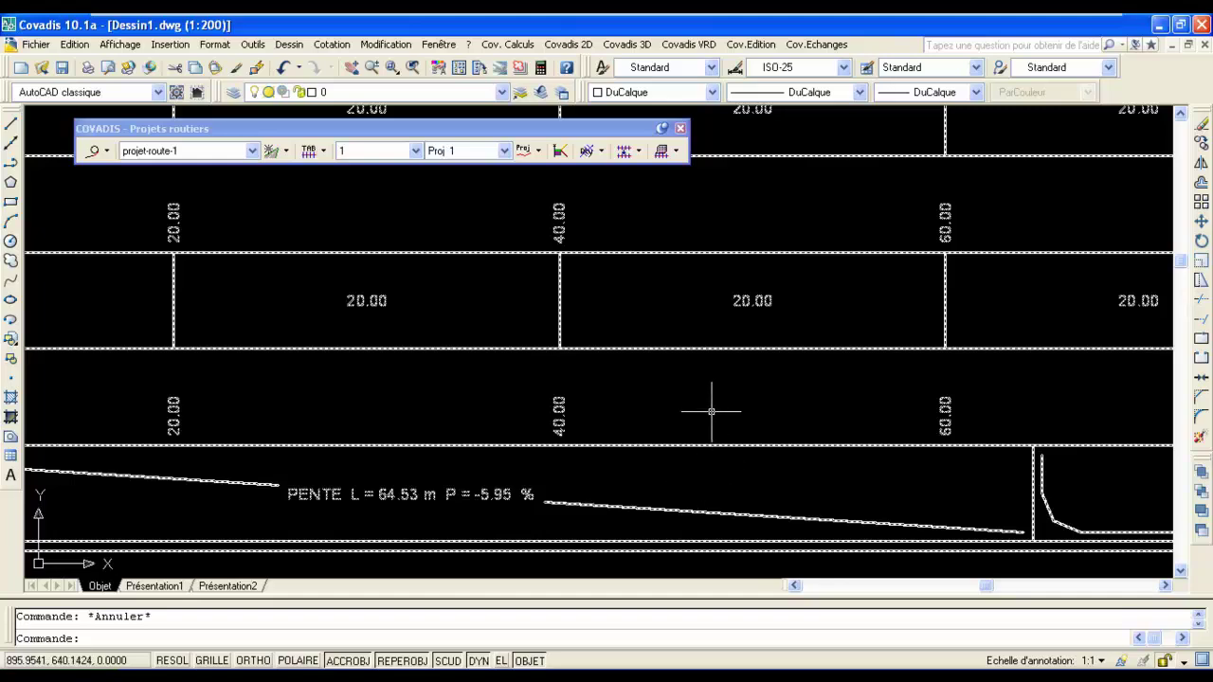
scroll(720, 398, down, 5)
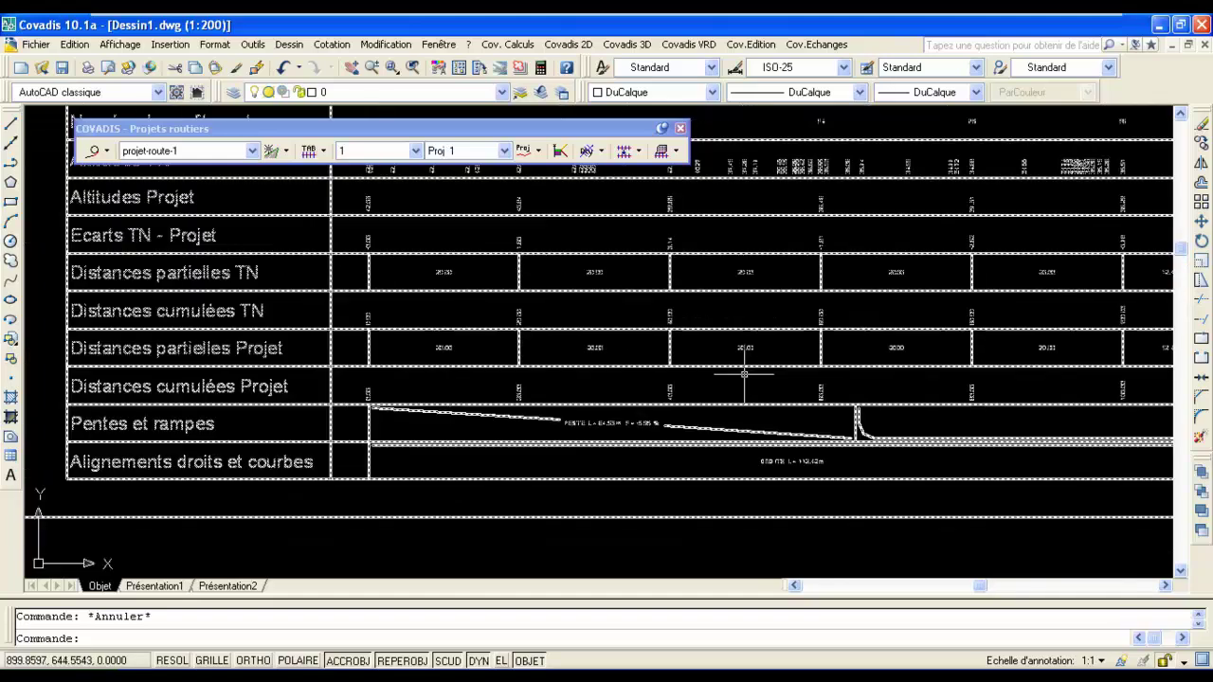
middle_drag(831, 270, 613, 429)
scroll(613, 429, down, 5)
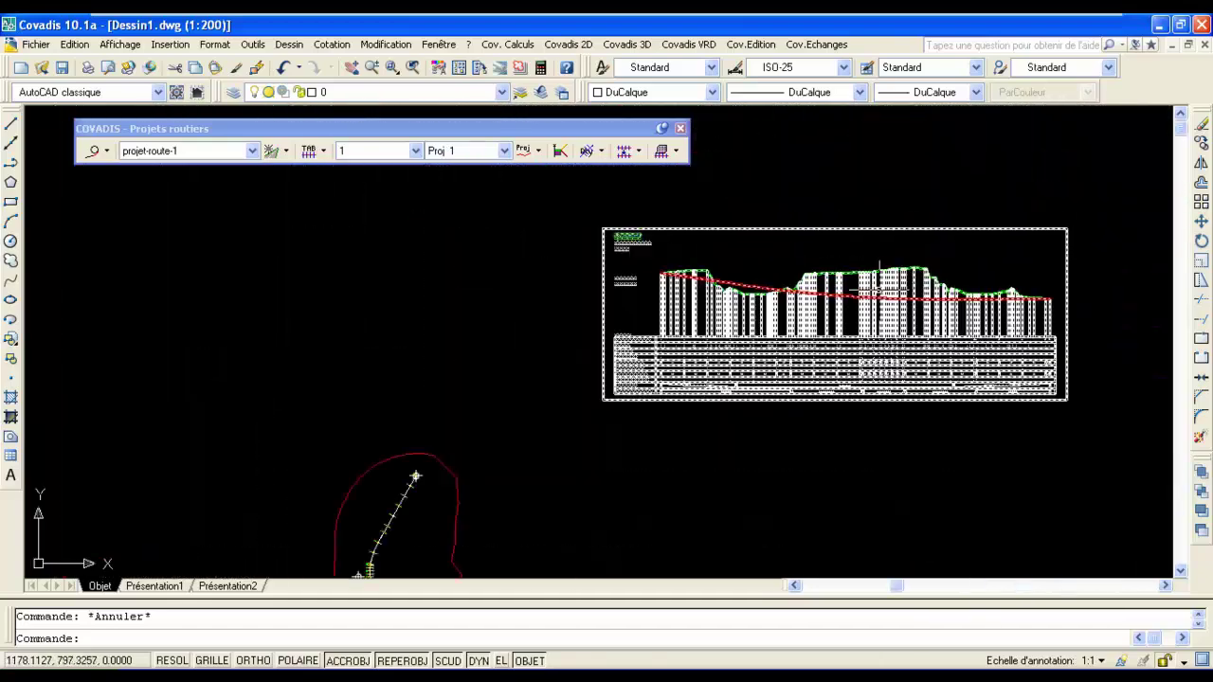
middle_drag(816, 294, 546, 312)
scroll(535, 308, up, 2)
scroll(535, 308, up, 2)
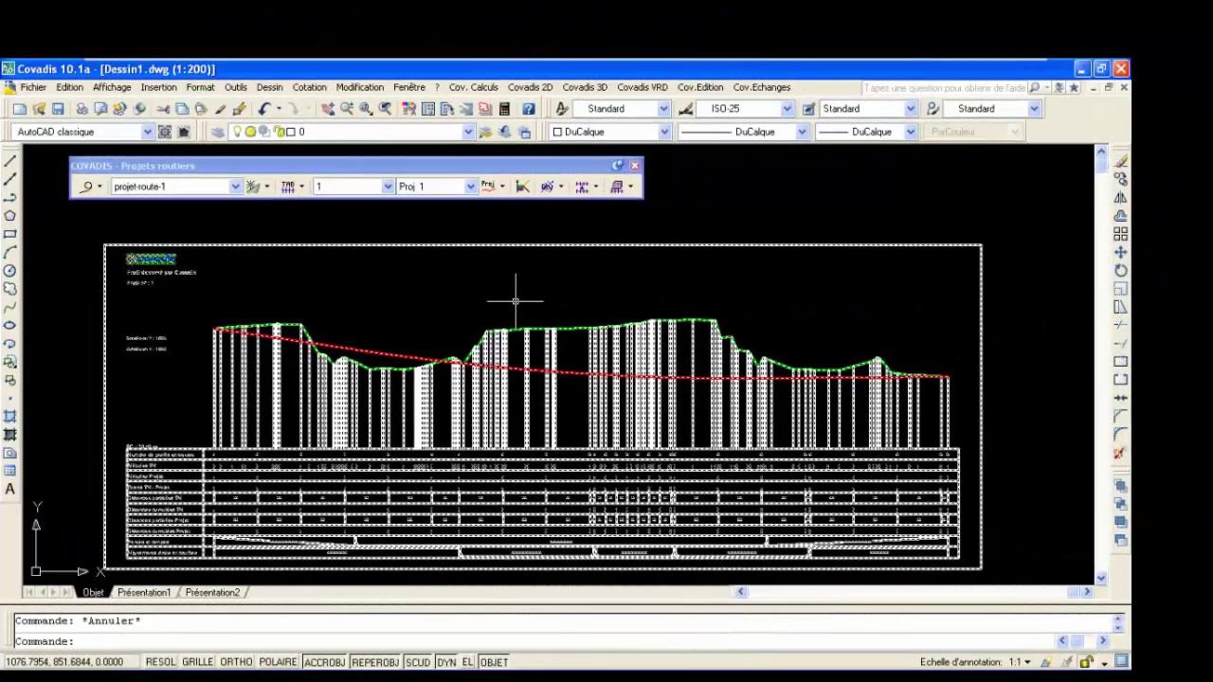
Step: Open the typical half-profile assignment, select all tabulations and choose Exemple-3 for both the left and right sides
click(561, 188)
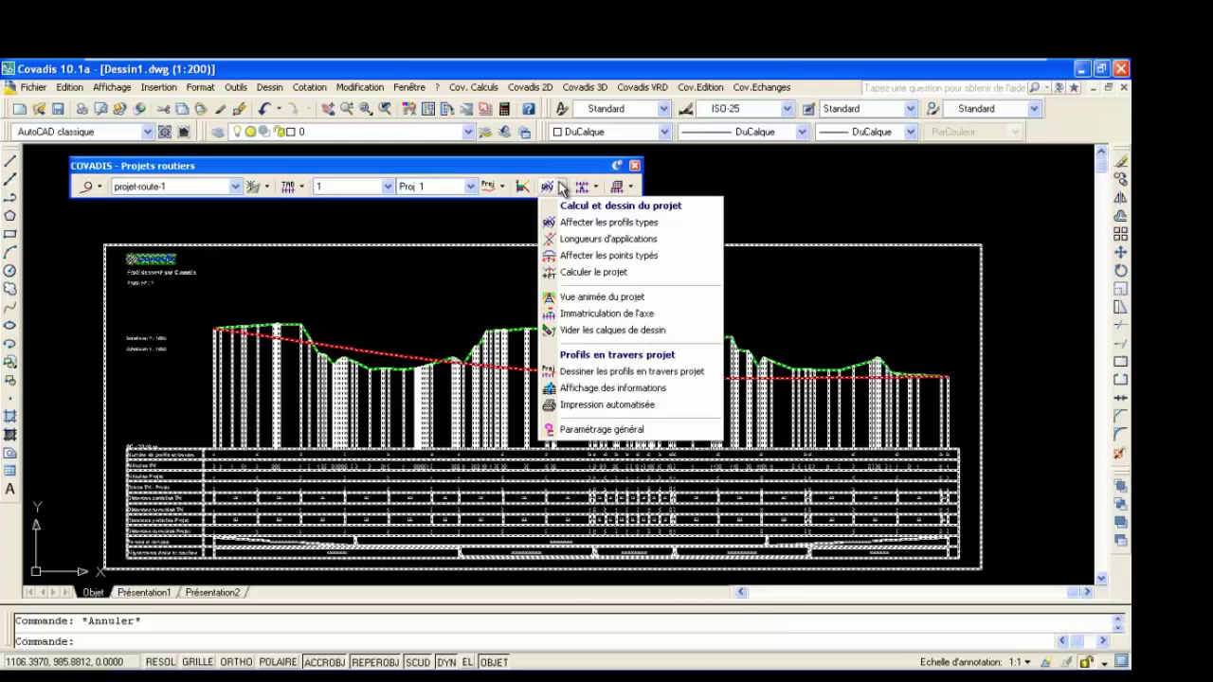
click(576, 227)
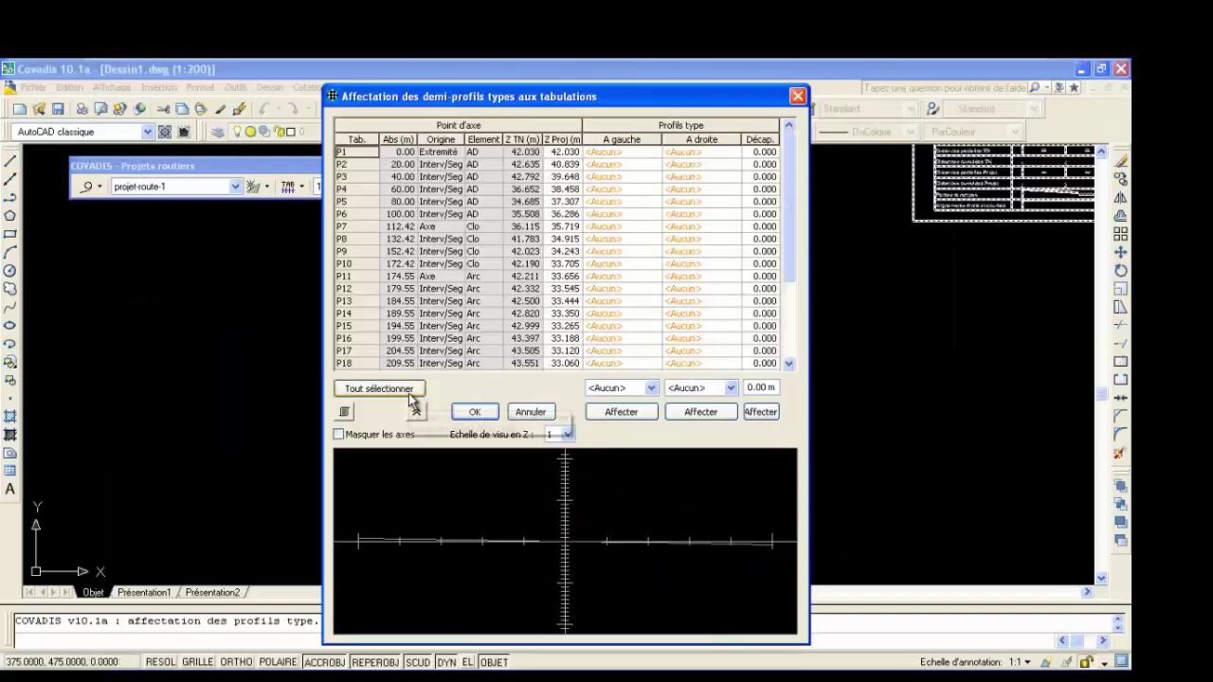
click(380, 388)
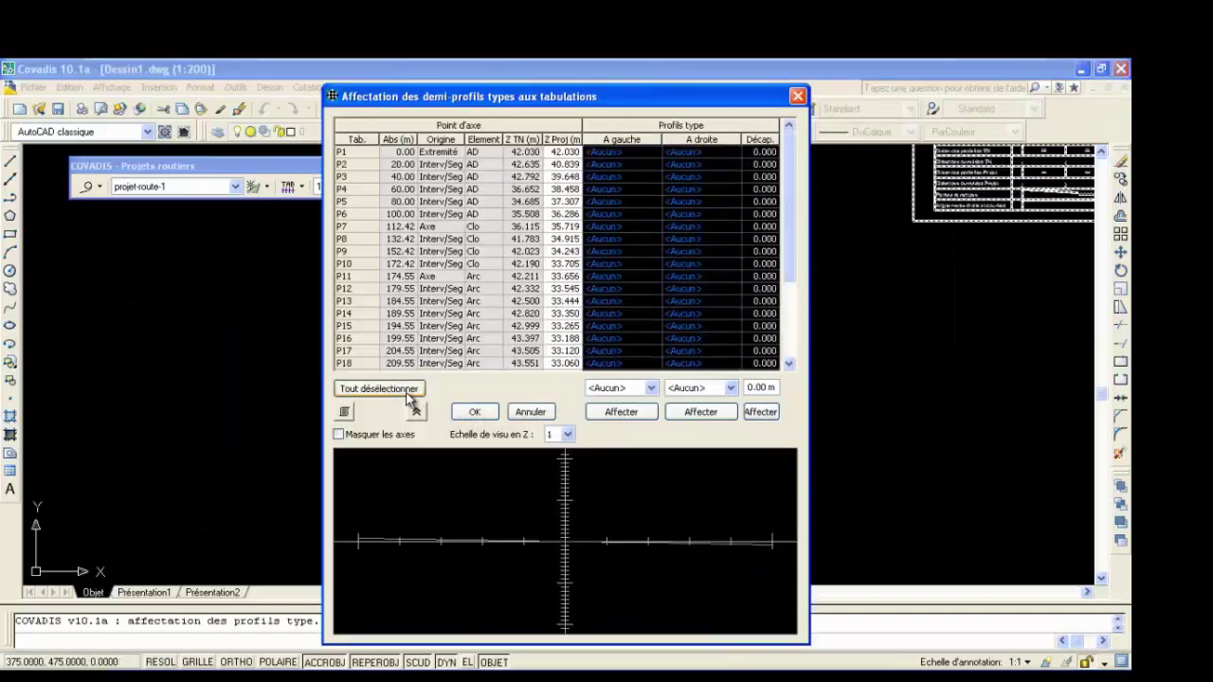
click(651, 388)
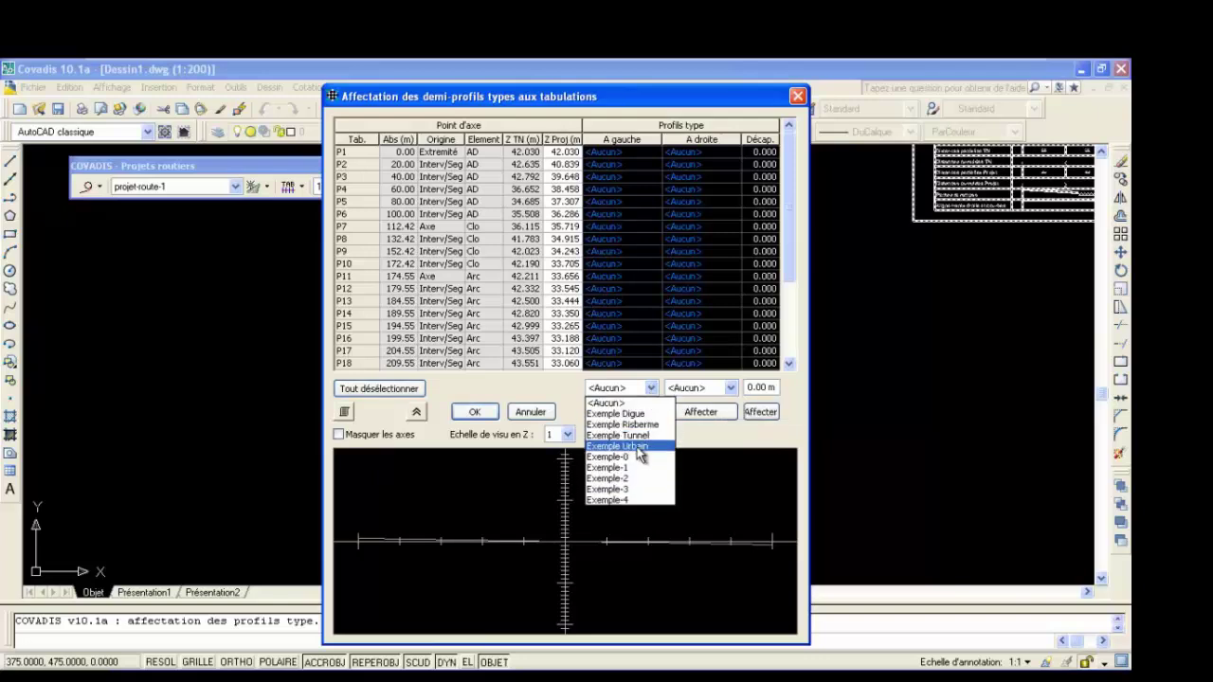
click(626, 489)
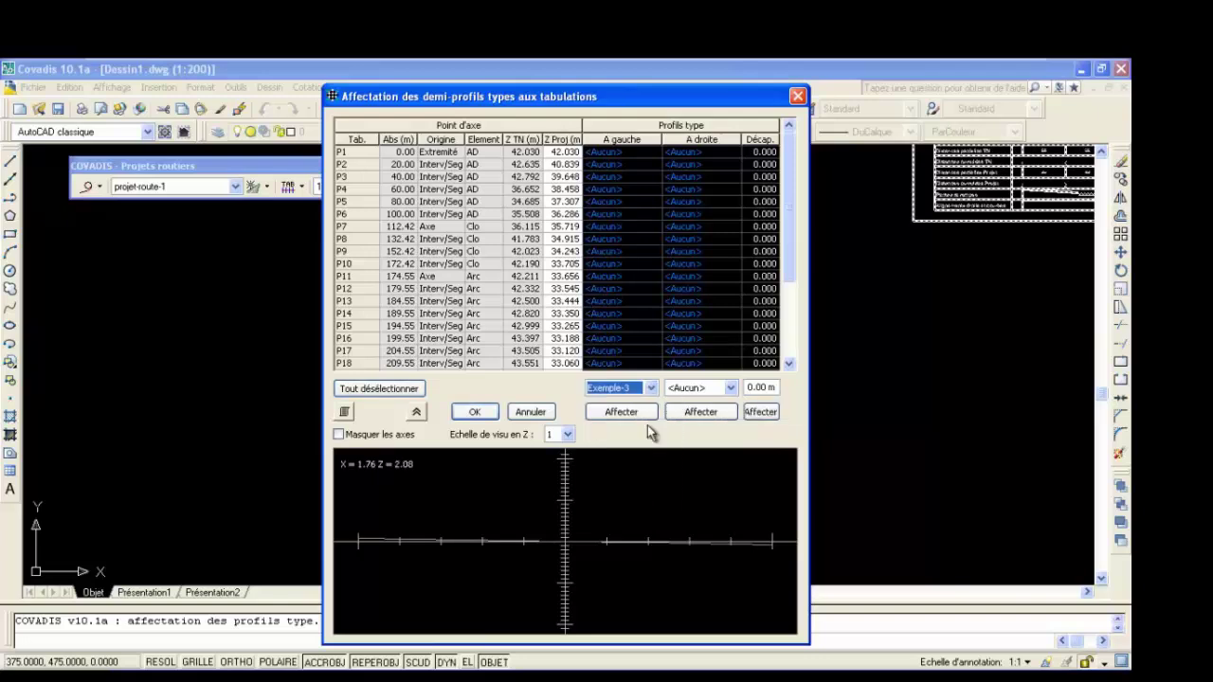
click(729, 387)
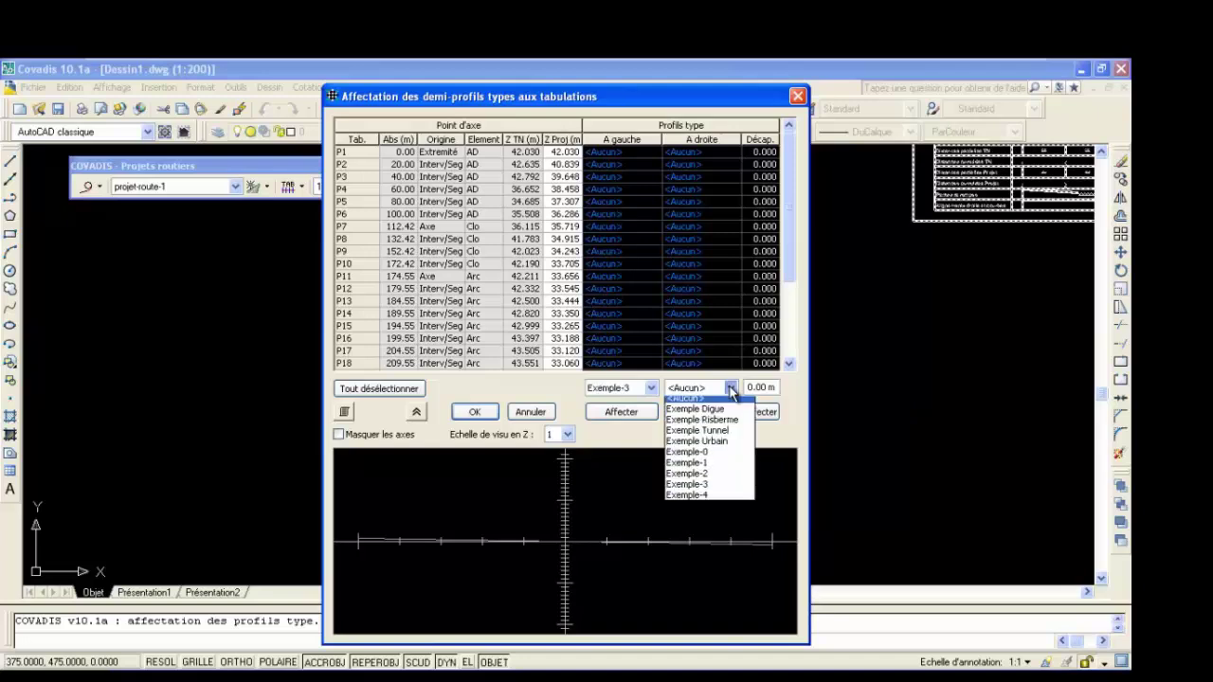
click(707, 489)
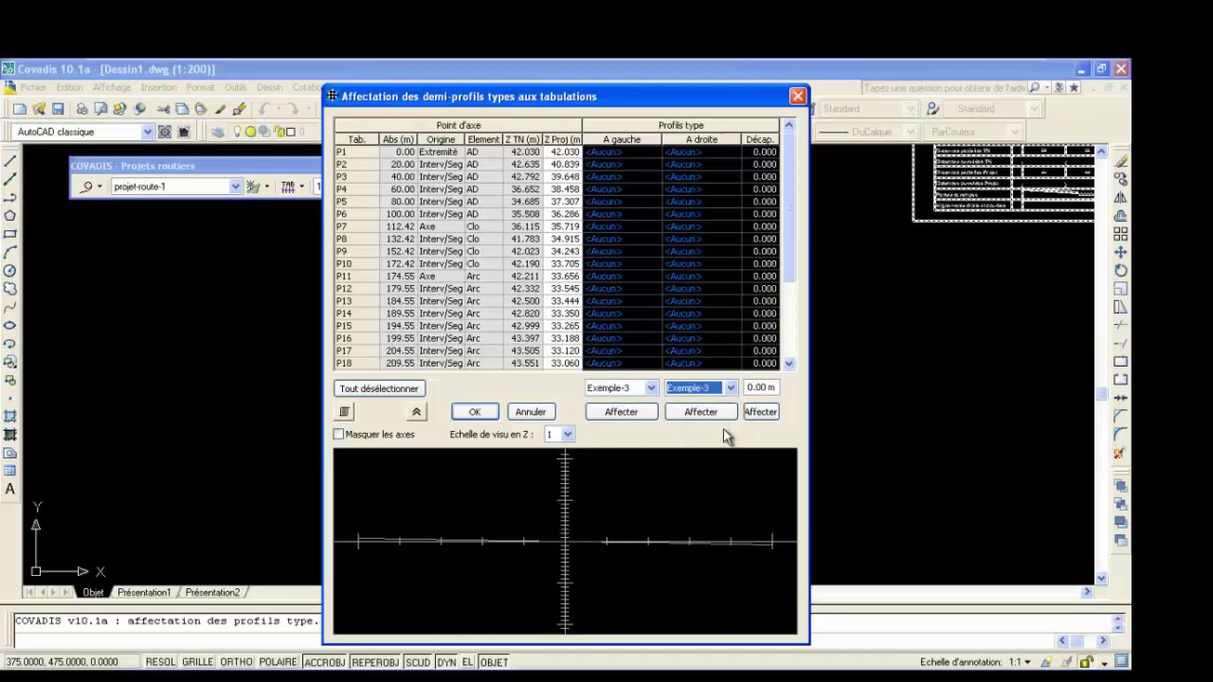
Step: Set the stripping thickness to 0.30 m, assign it with both Exemple-3 half-profiles to the selected tabulations, and validate the assignment
double_click(764, 387)
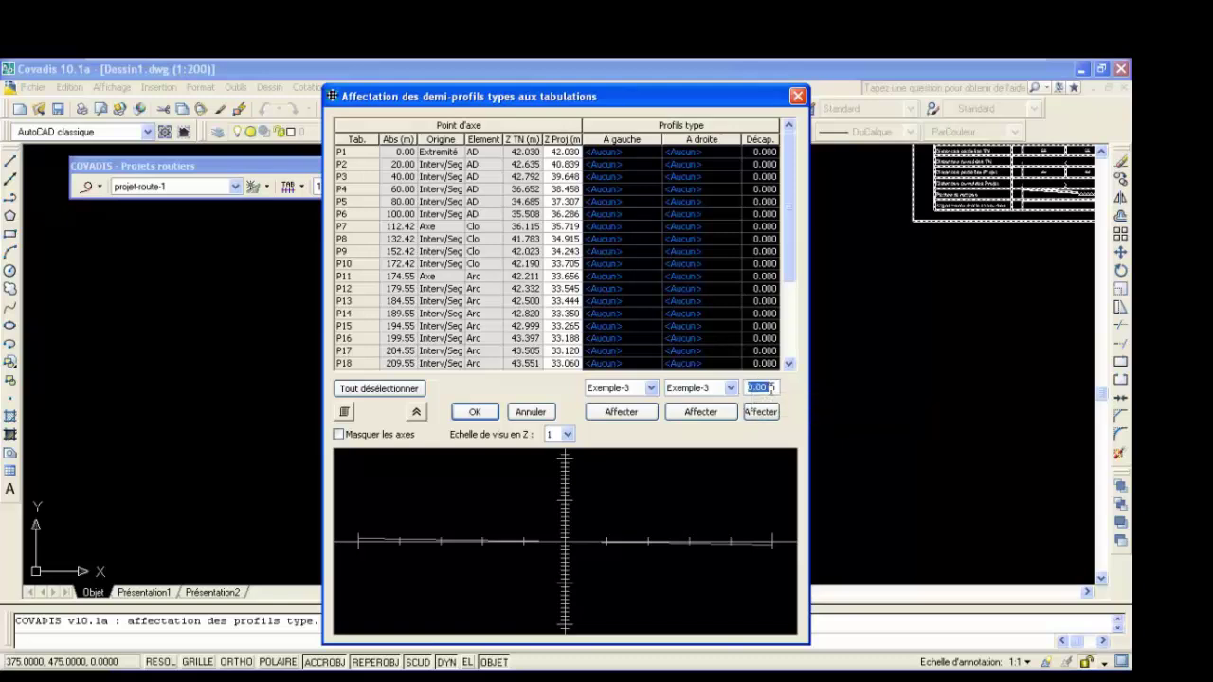
text(0)
click(617, 416)
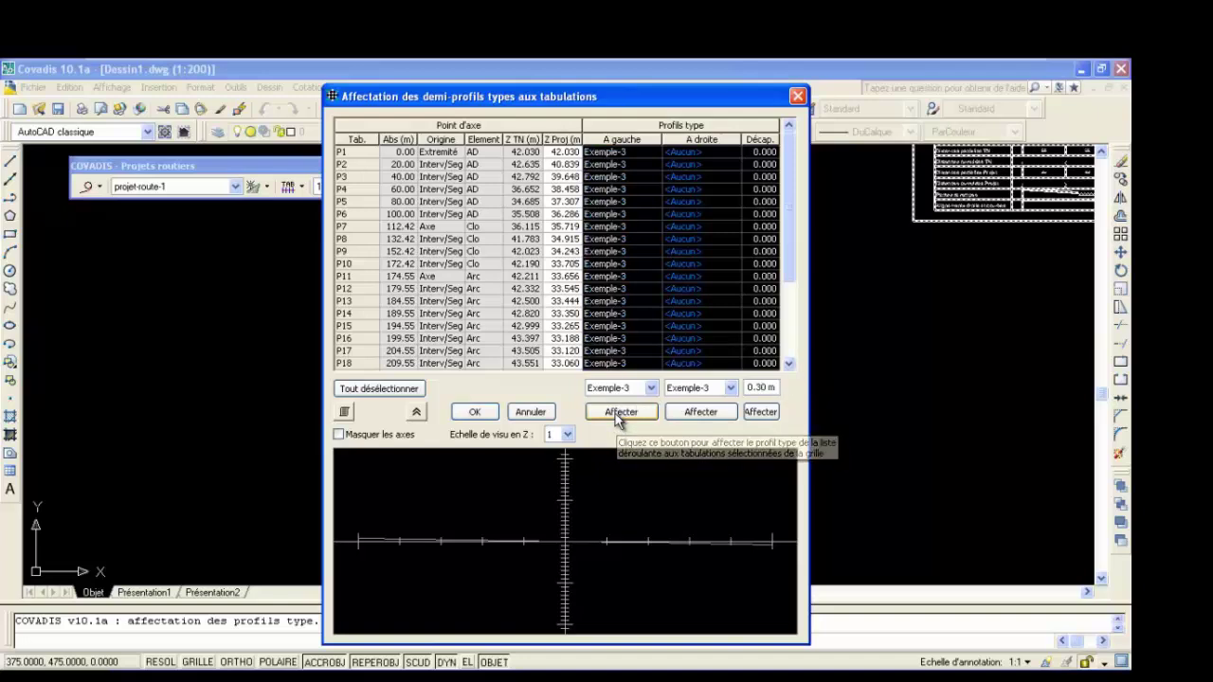
click(716, 417)
click(763, 414)
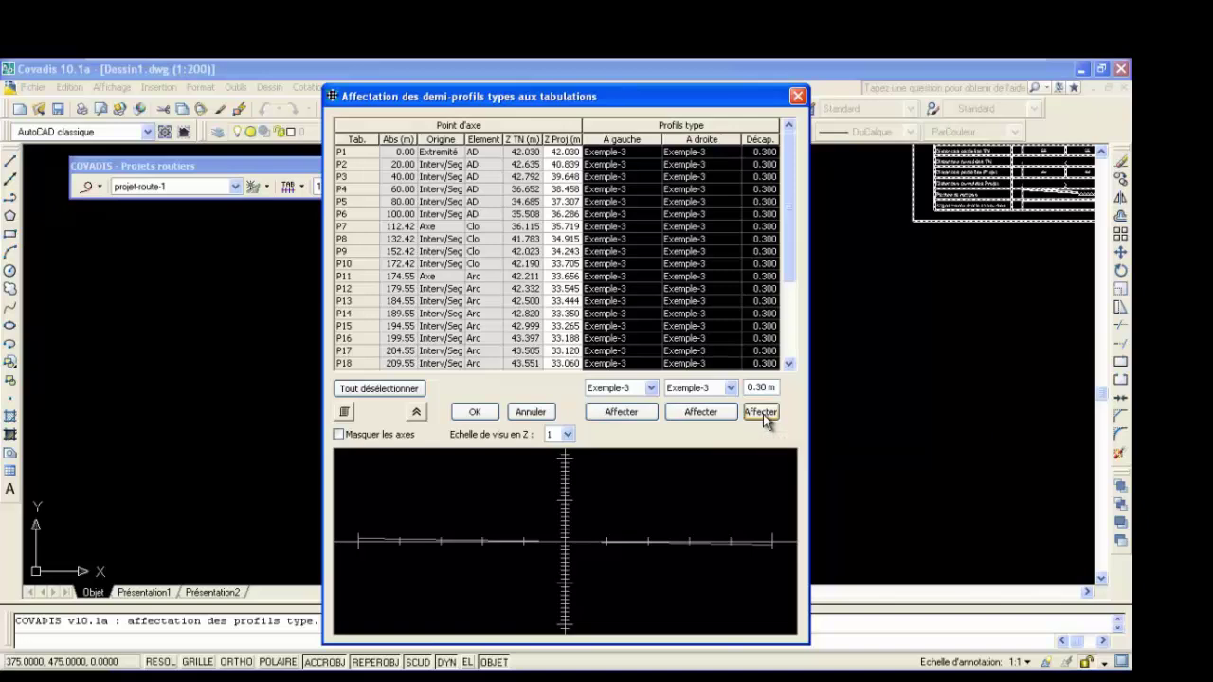
click(474, 410)
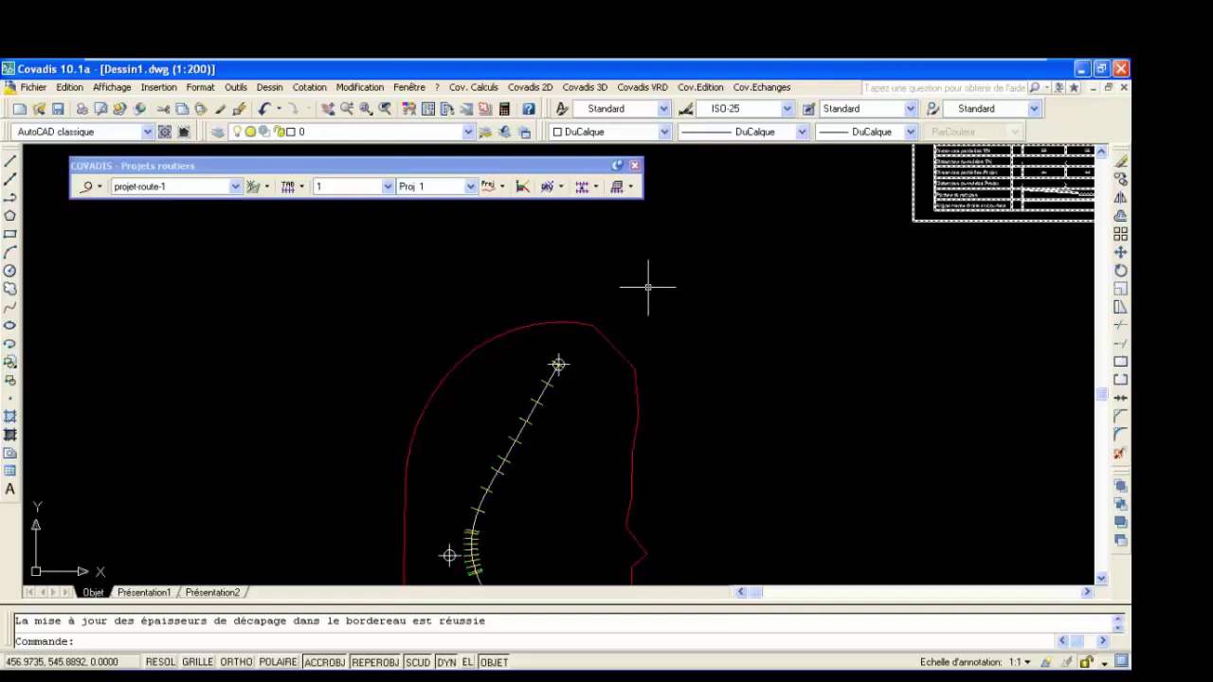
Step: Calculate the superelevations of the Devers points from P1 to P6, using -2.50 % on both sides at the start and end
click(561, 188)
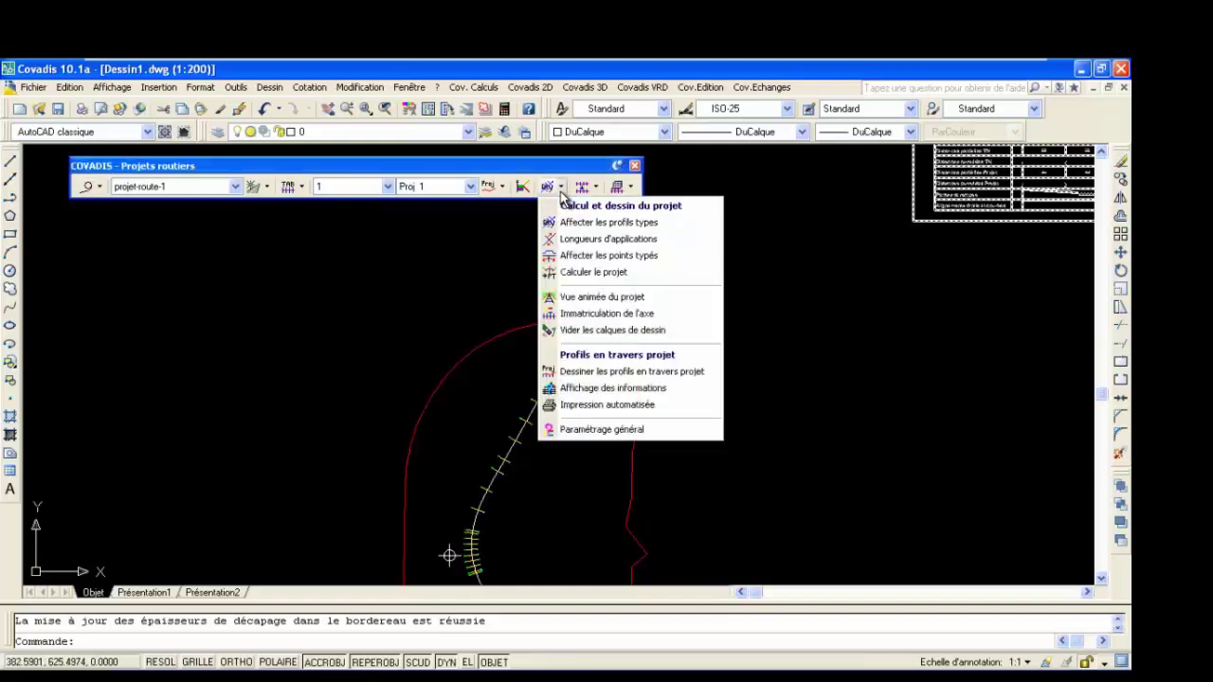
click(583, 258)
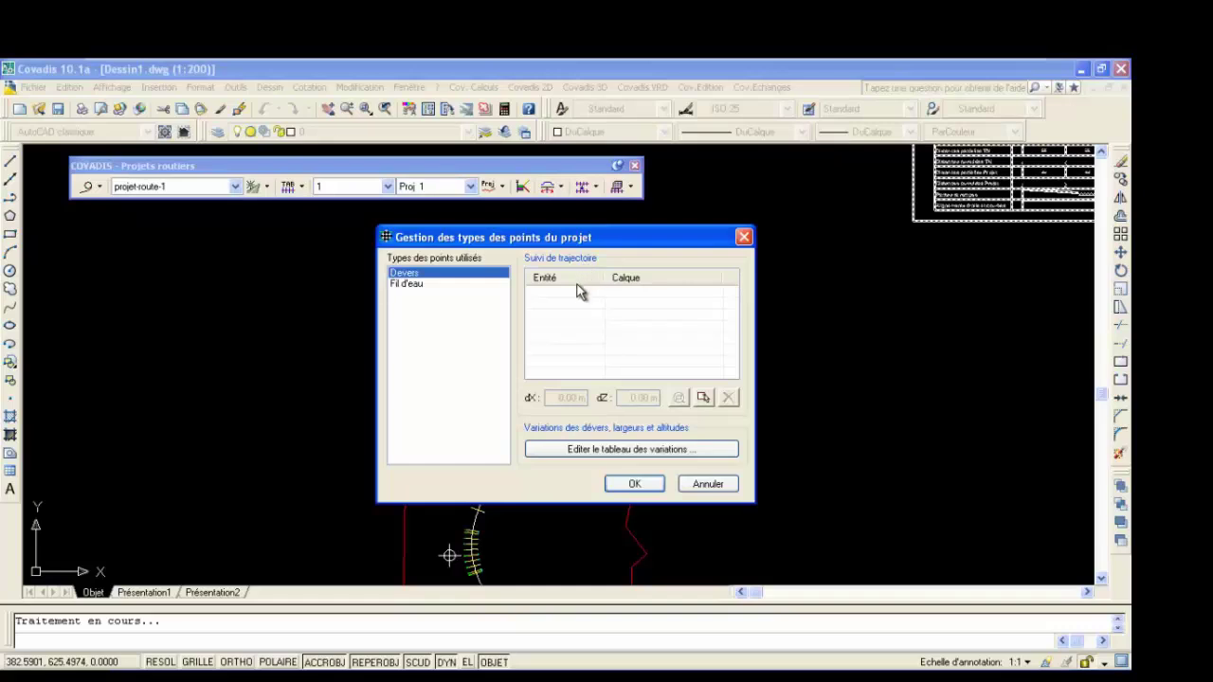
click(566, 453)
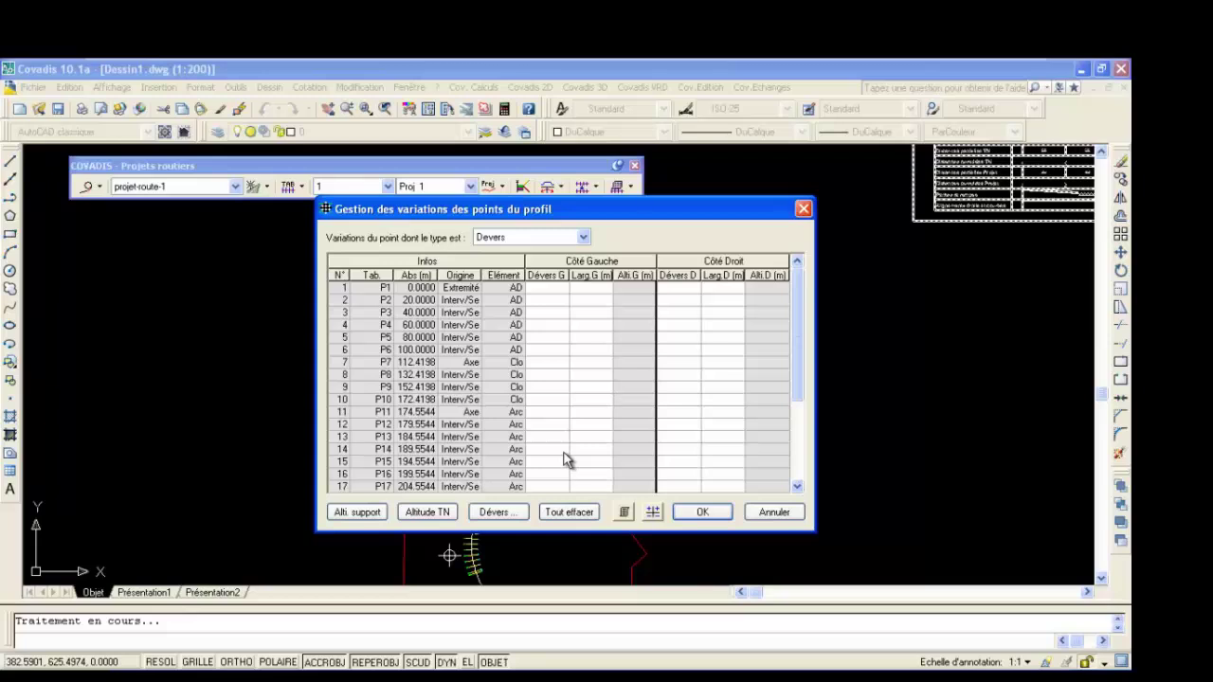
click(489, 512)
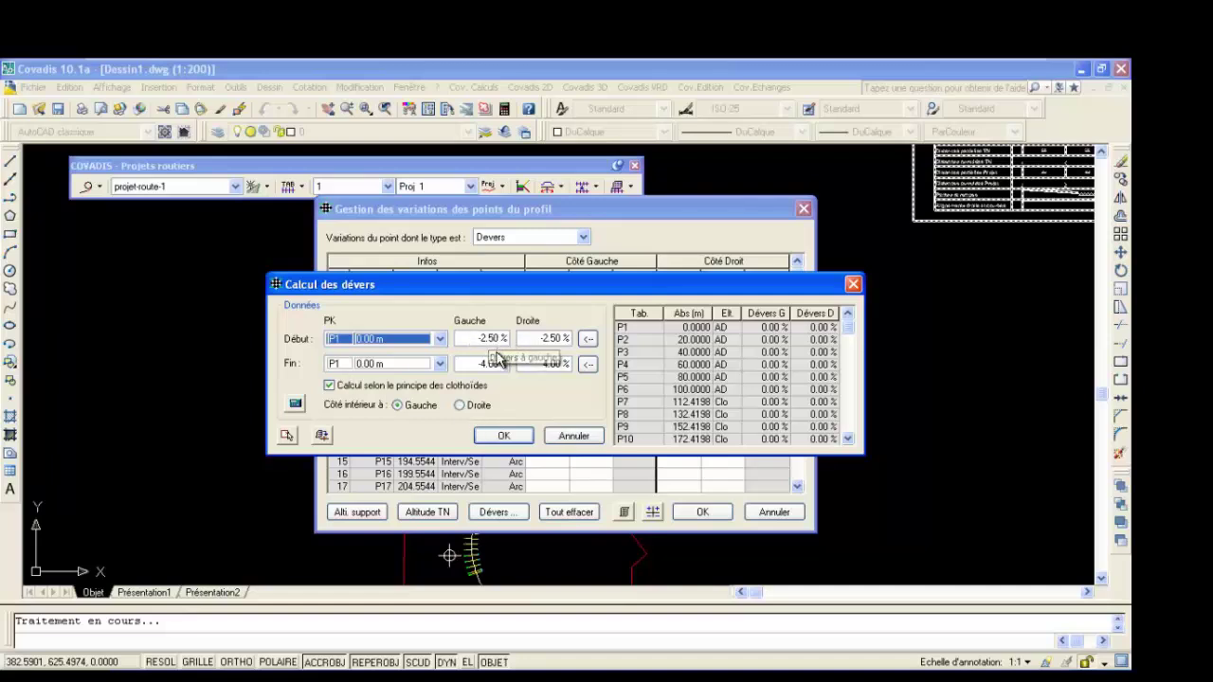
click(440, 364)
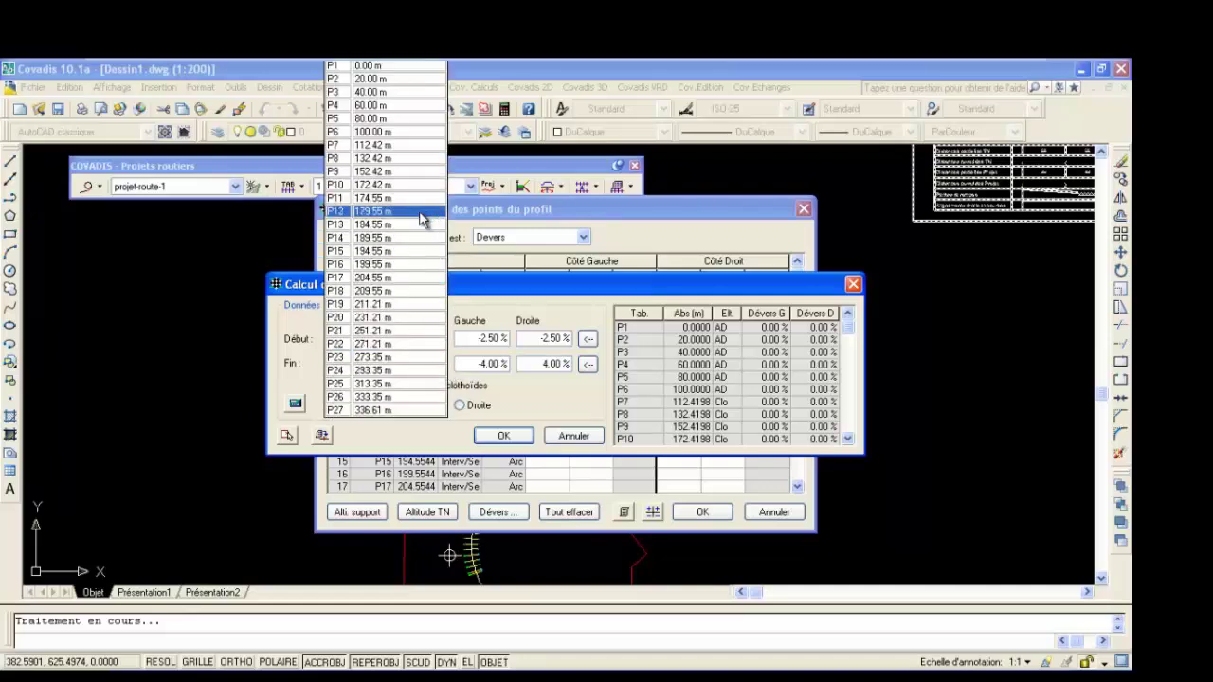
click(422, 131)
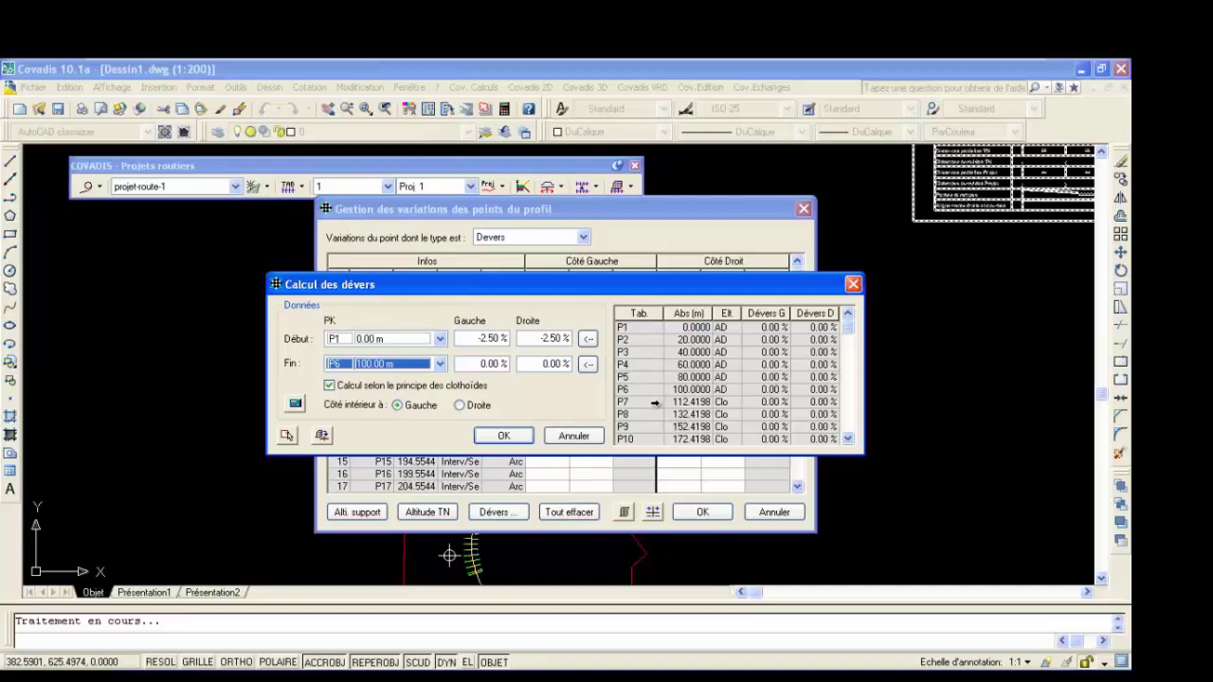
drag(477, 338, 492, 364)
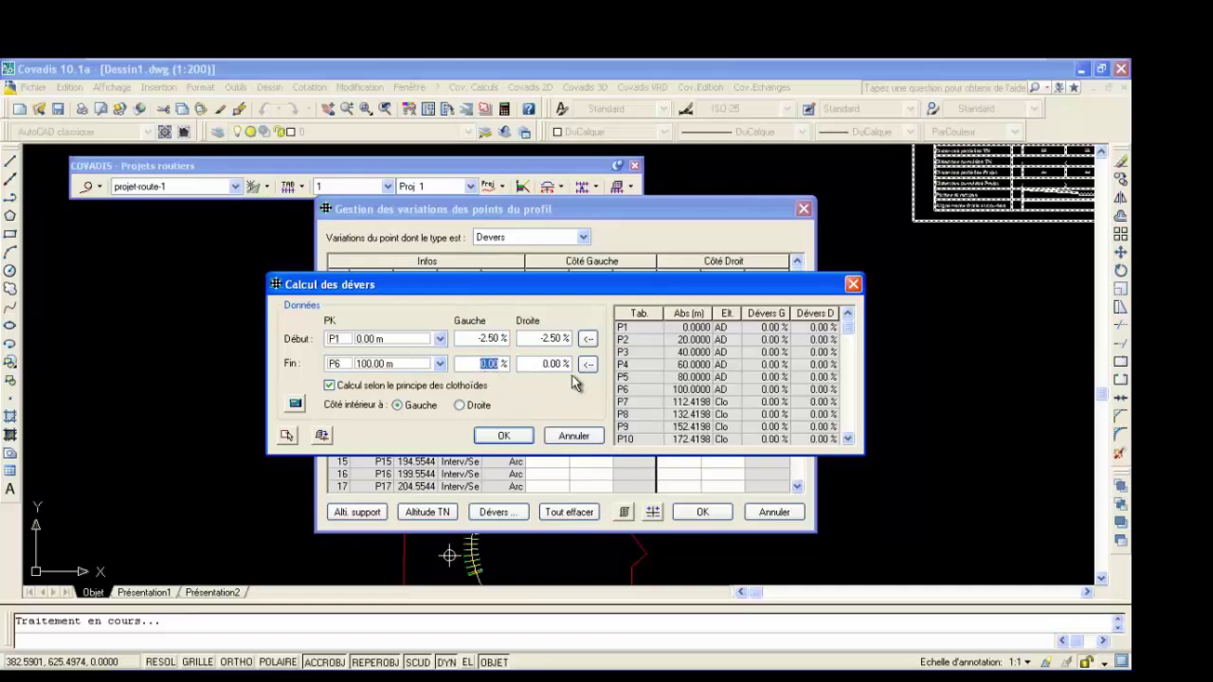
text(-2.50)
drag(542, 364, 557, 369)
text(-2.50)
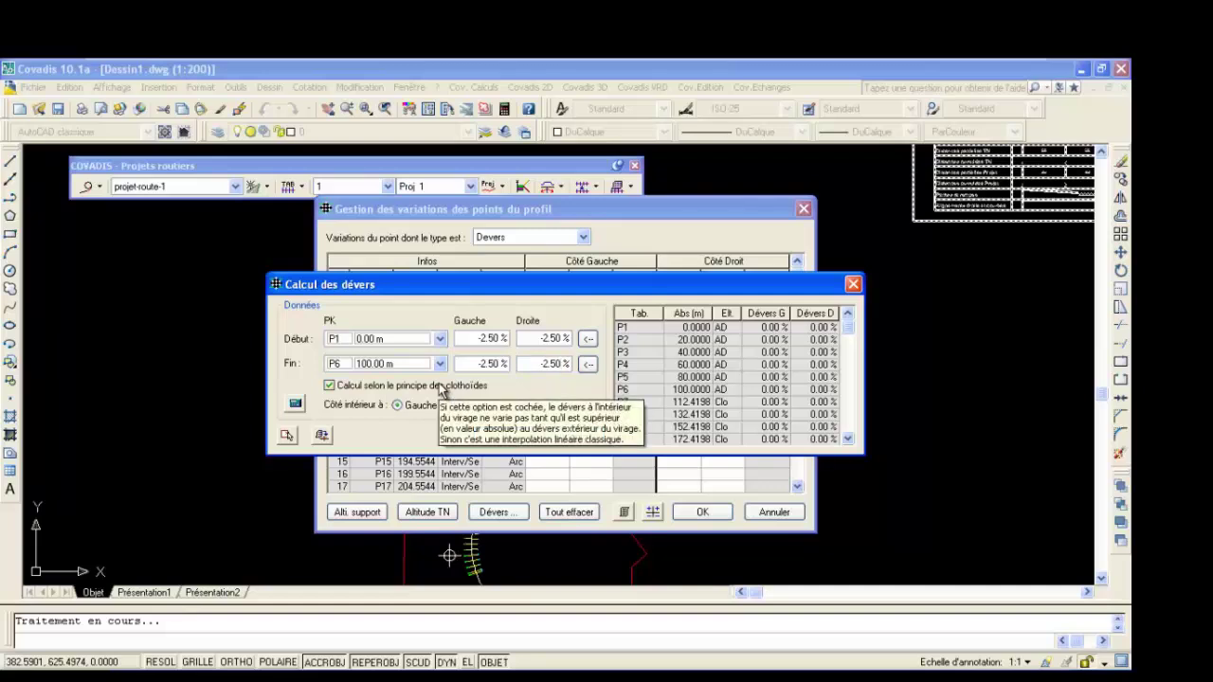
click(295, 405)
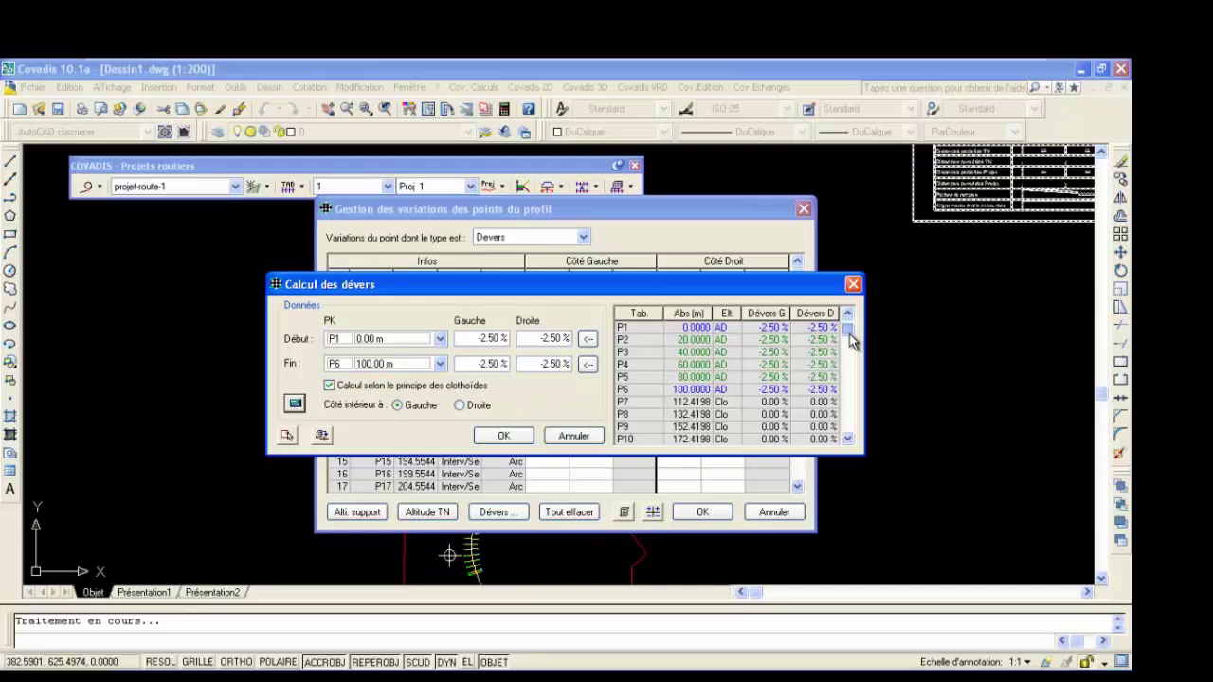
Step: Define the superelevation range for the first clothoid from P7 to P10, with -2.50 % on both sides at its start
scroll(850, 338, down, 1)
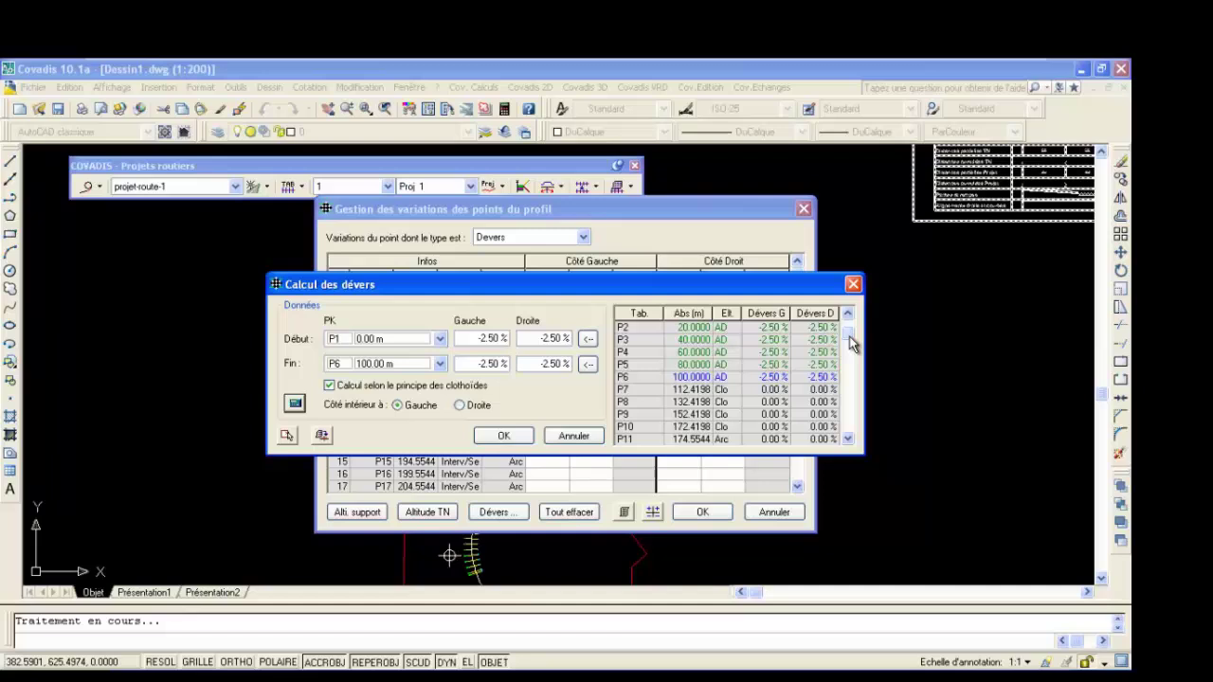
click(440, 338)
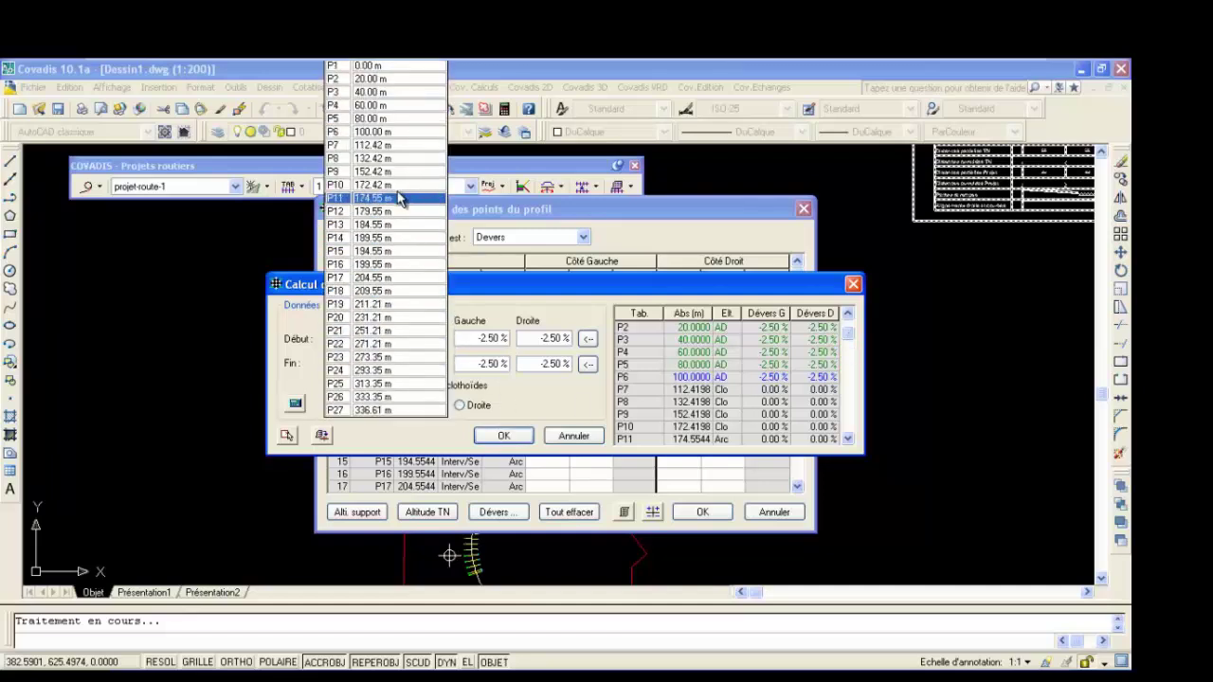
click(388, 145)
click(441, 364)
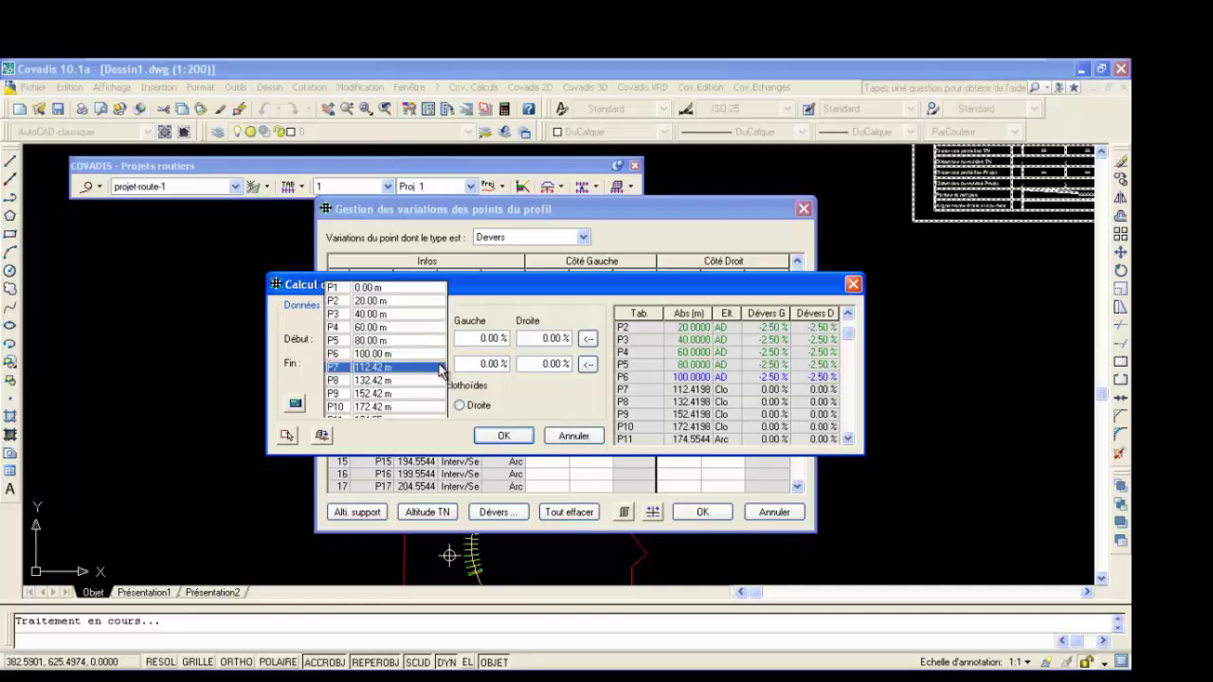
click(385, 188)
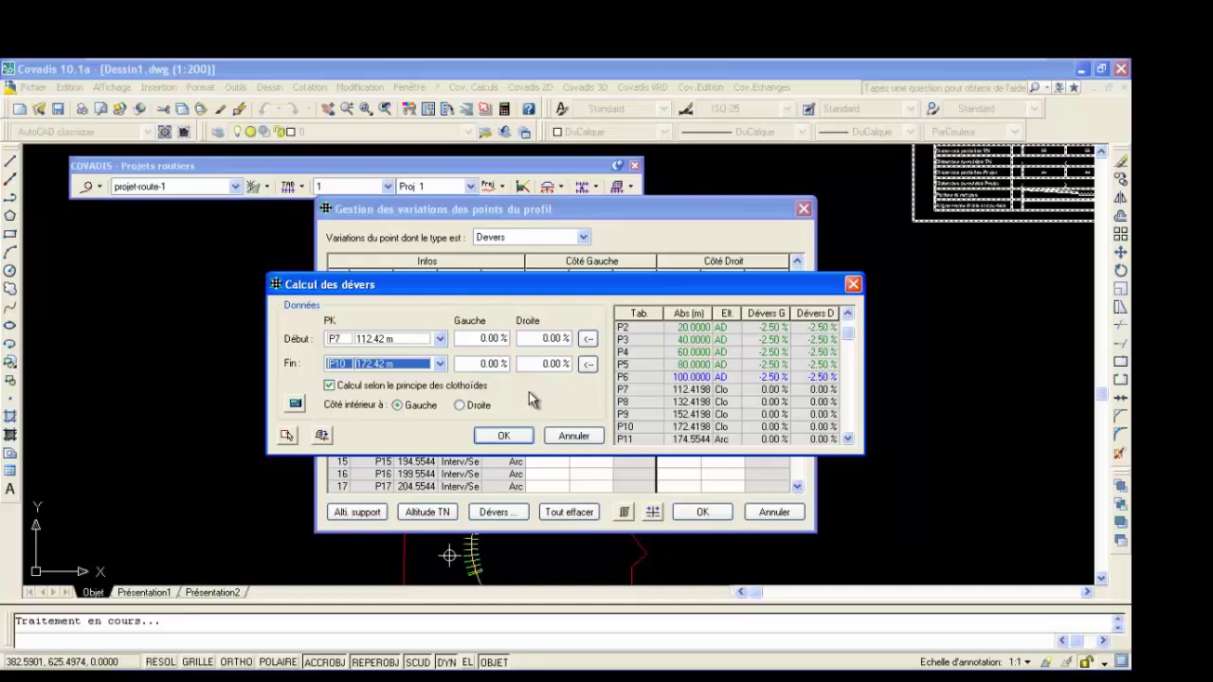
click(490, 339)
text(-2.50)
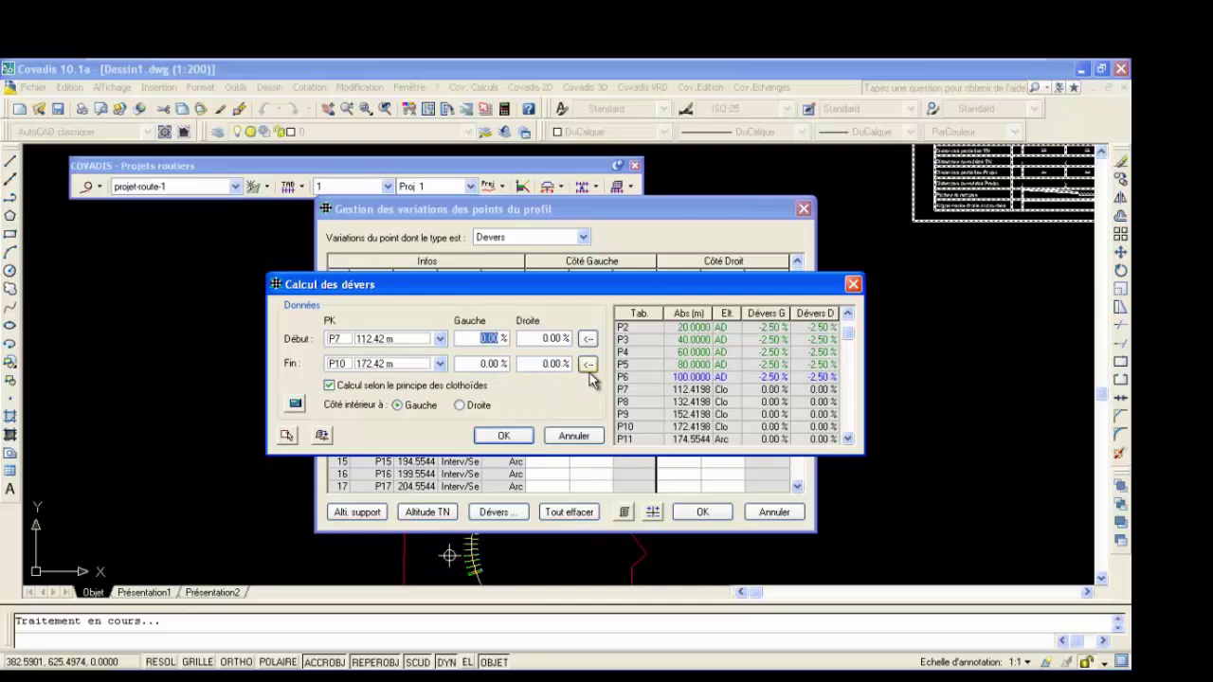
click(544, 338)
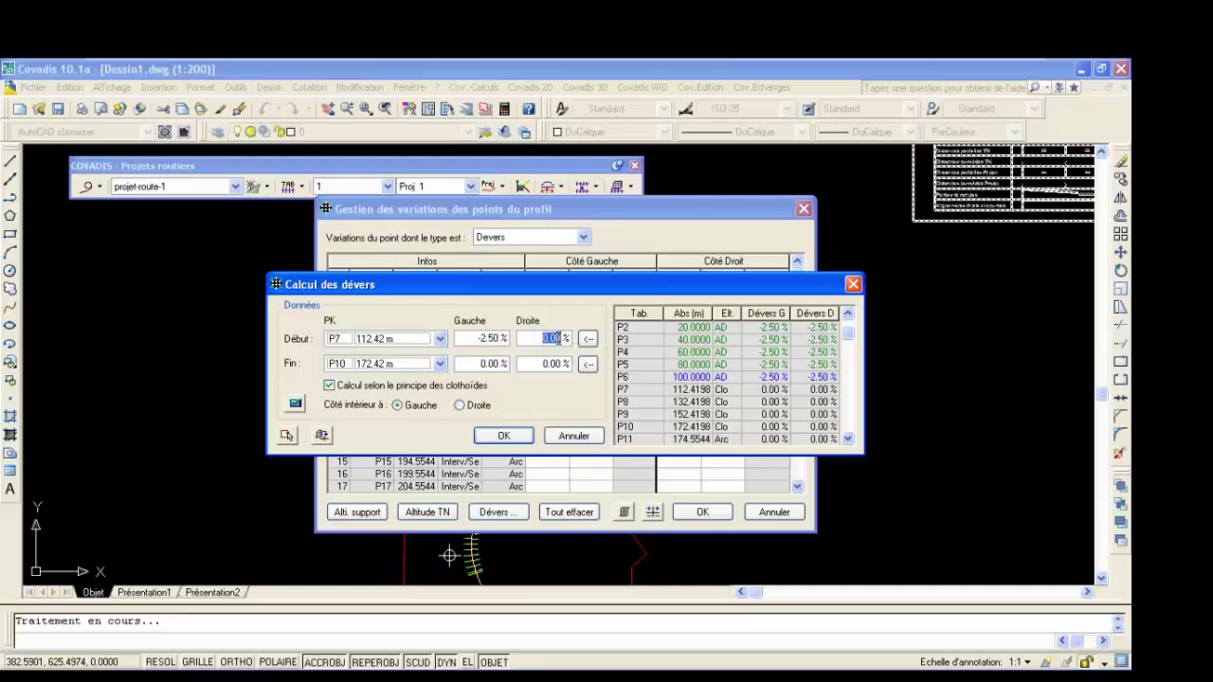
text(-2.50)
Step: Set the superelevation at P10 to -6 % on the left side and 6 % on the right, and calculate the range
click(482, 364)
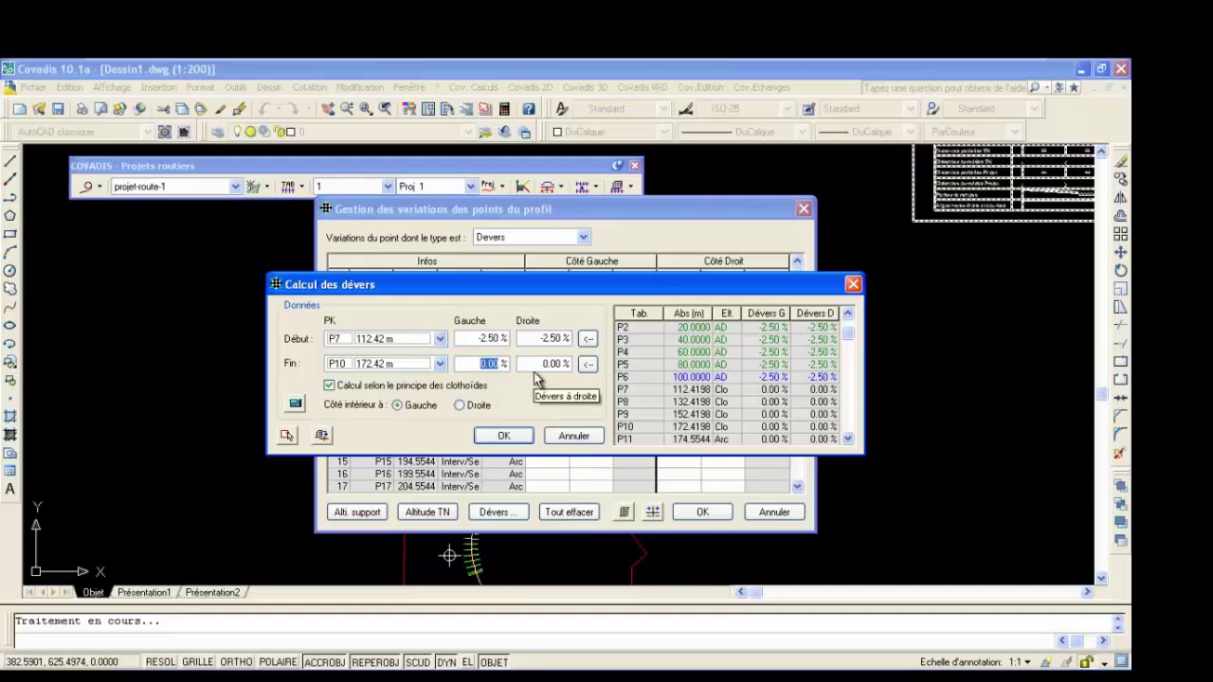
text(-6)
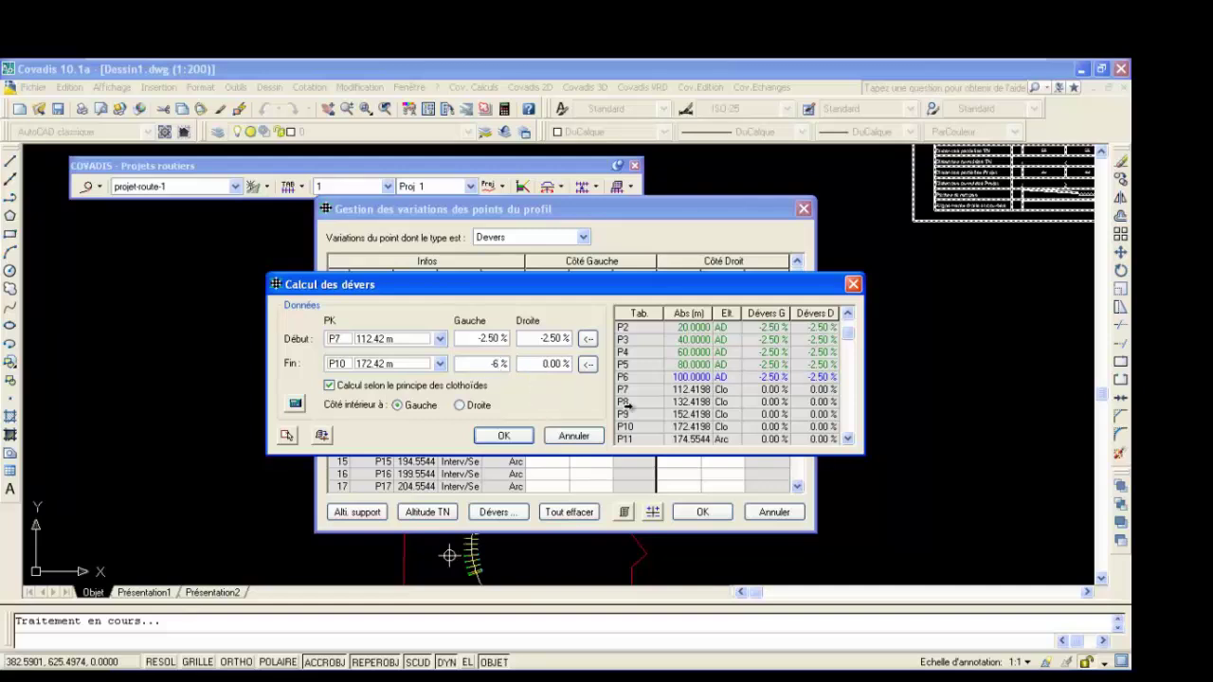
click(547, 364)
text(6)
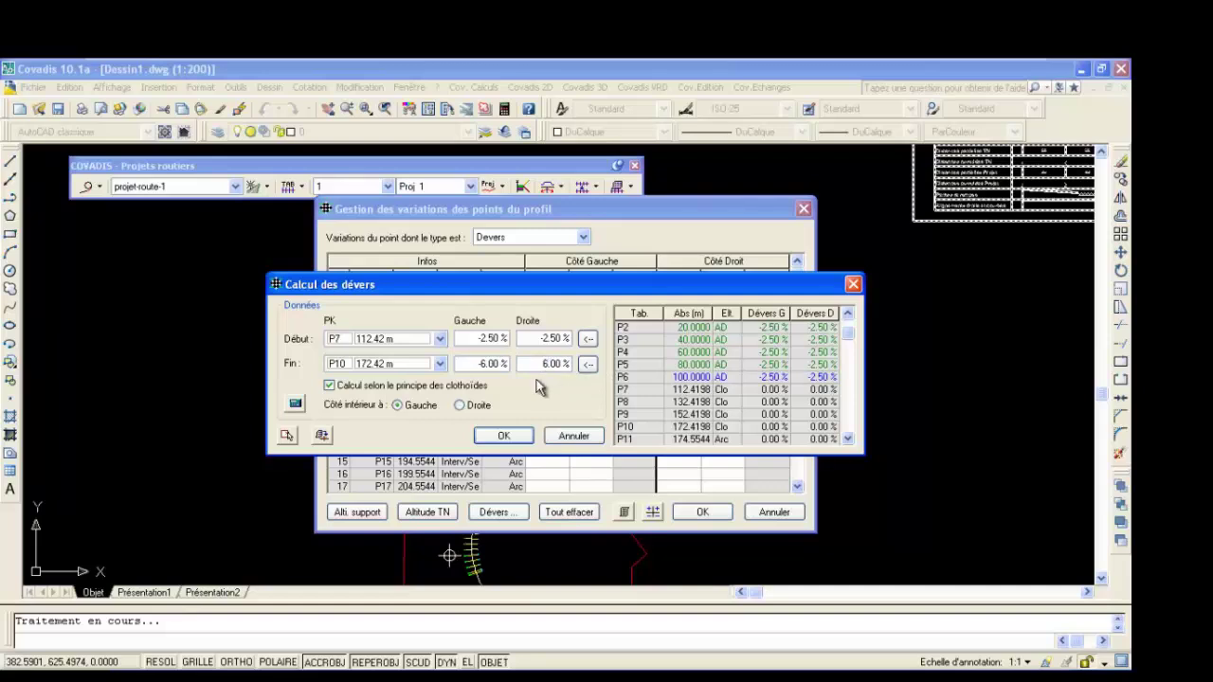
click(295, 405)
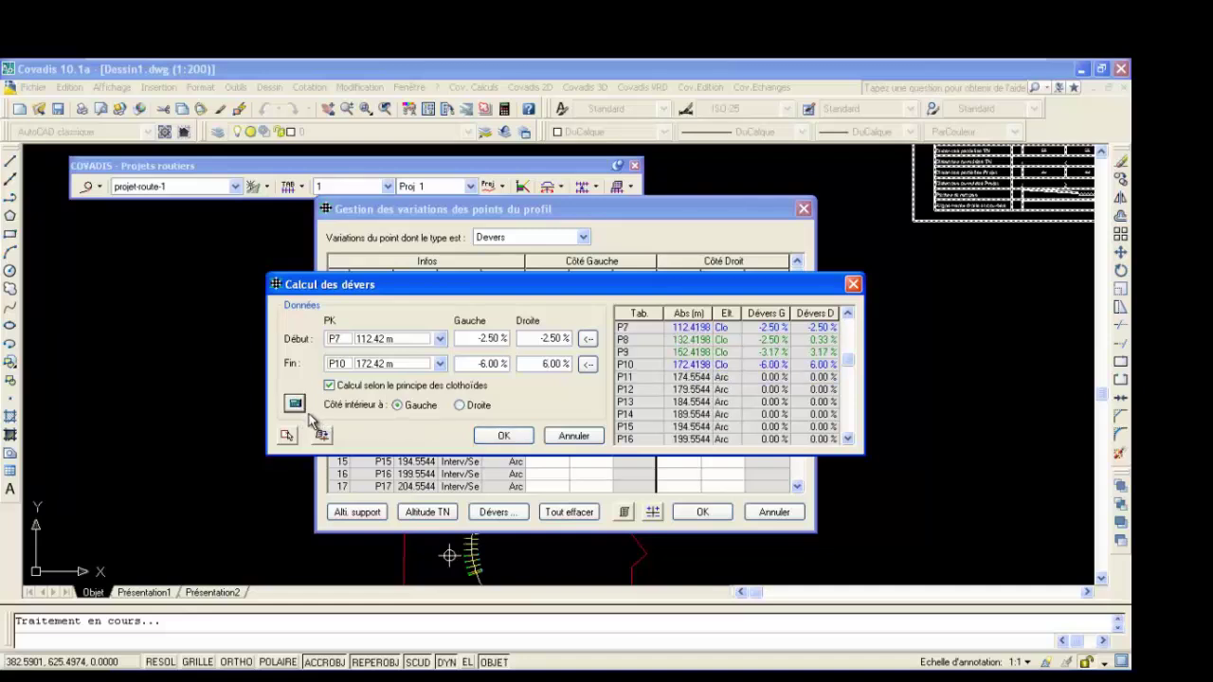
Step: Define the superelevation range for the circular arc from P11 (174.55 m) to P18 (209.55 m)
click(440, 338)
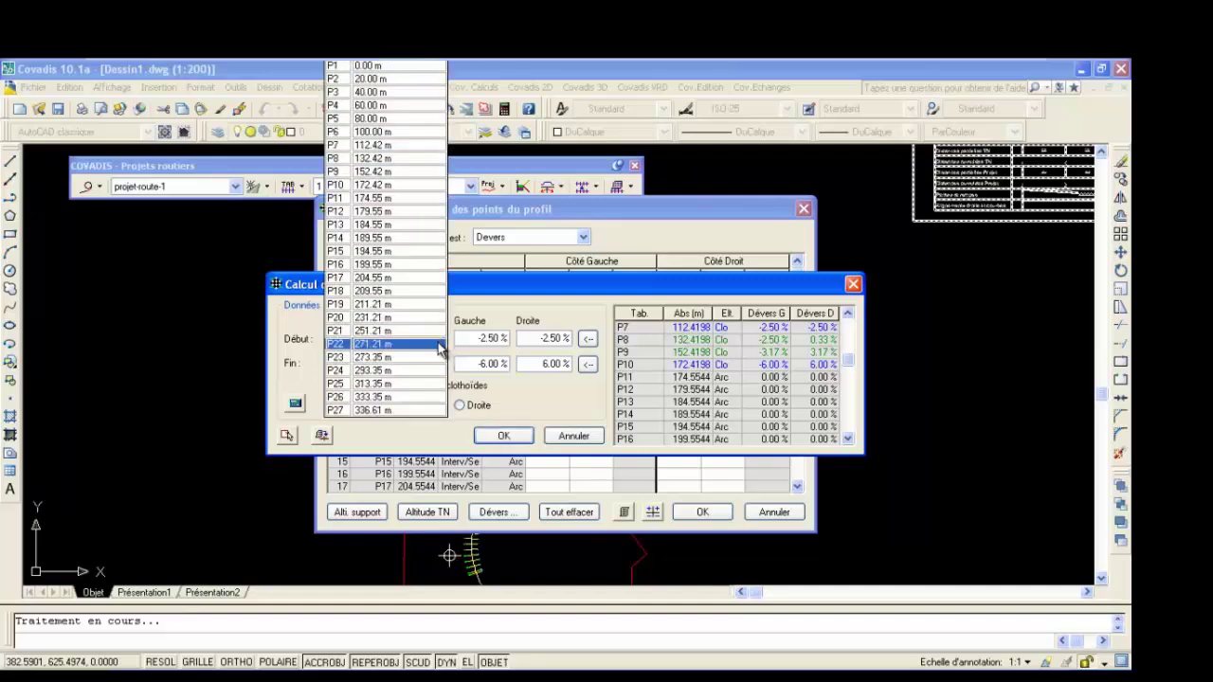
click(389, 210)
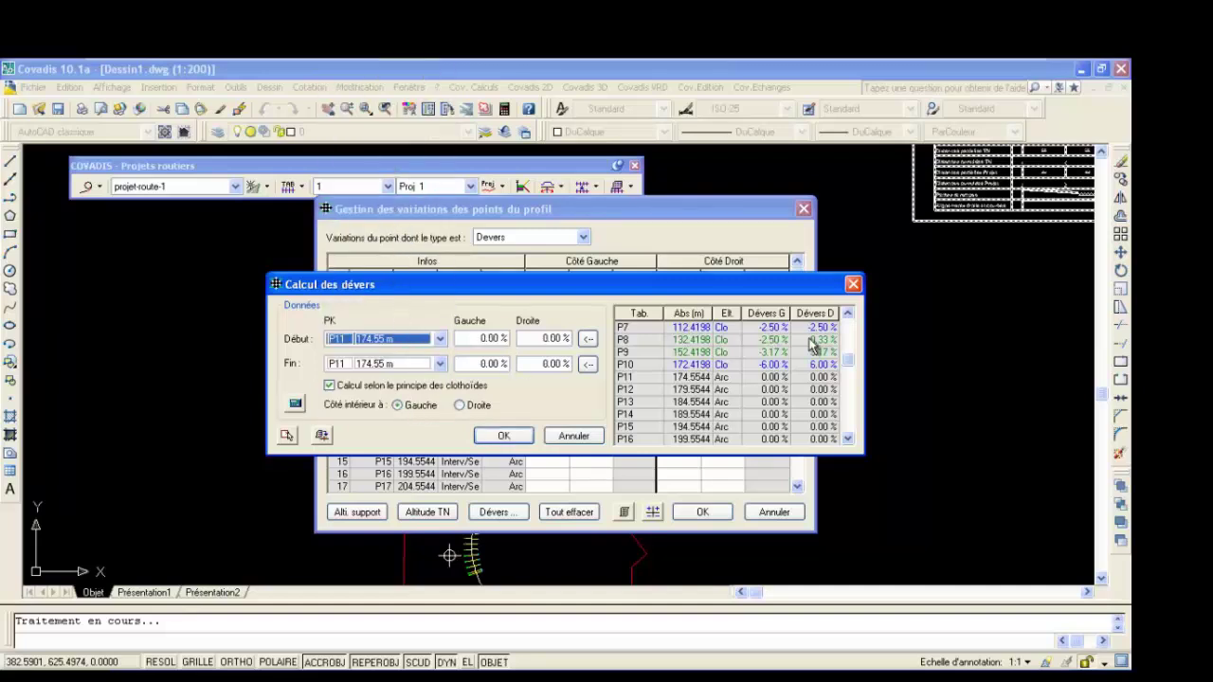
drag(851, 366, 847, 410)
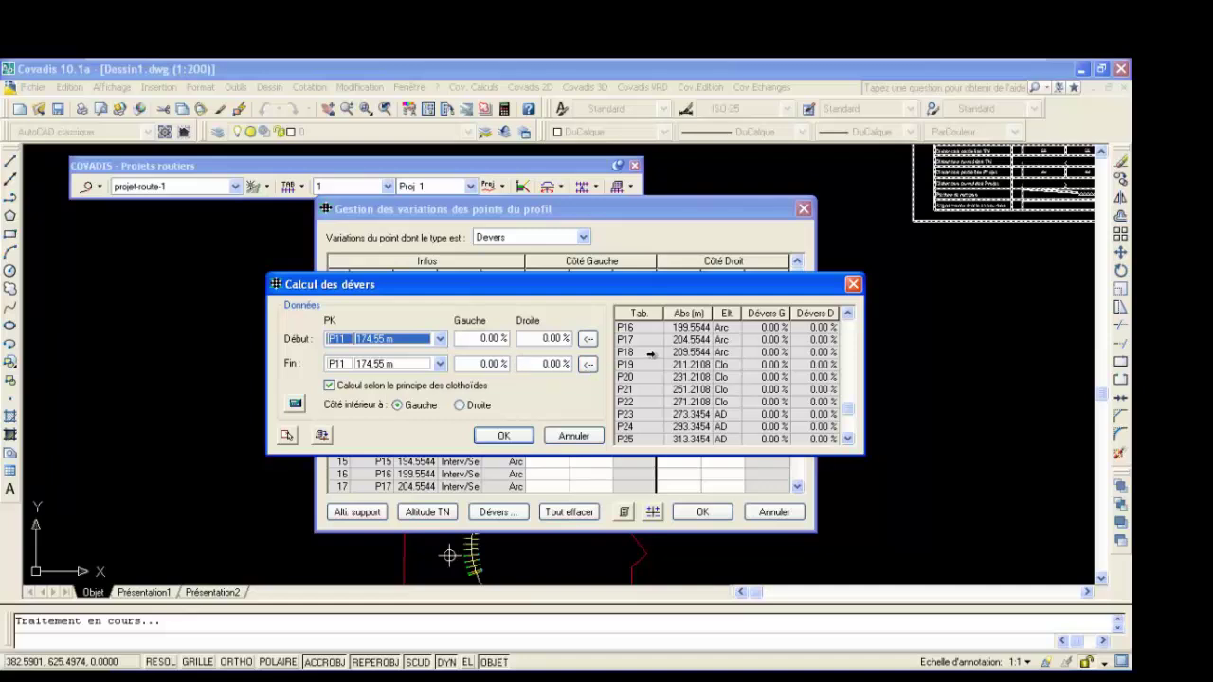
click(440, 363)
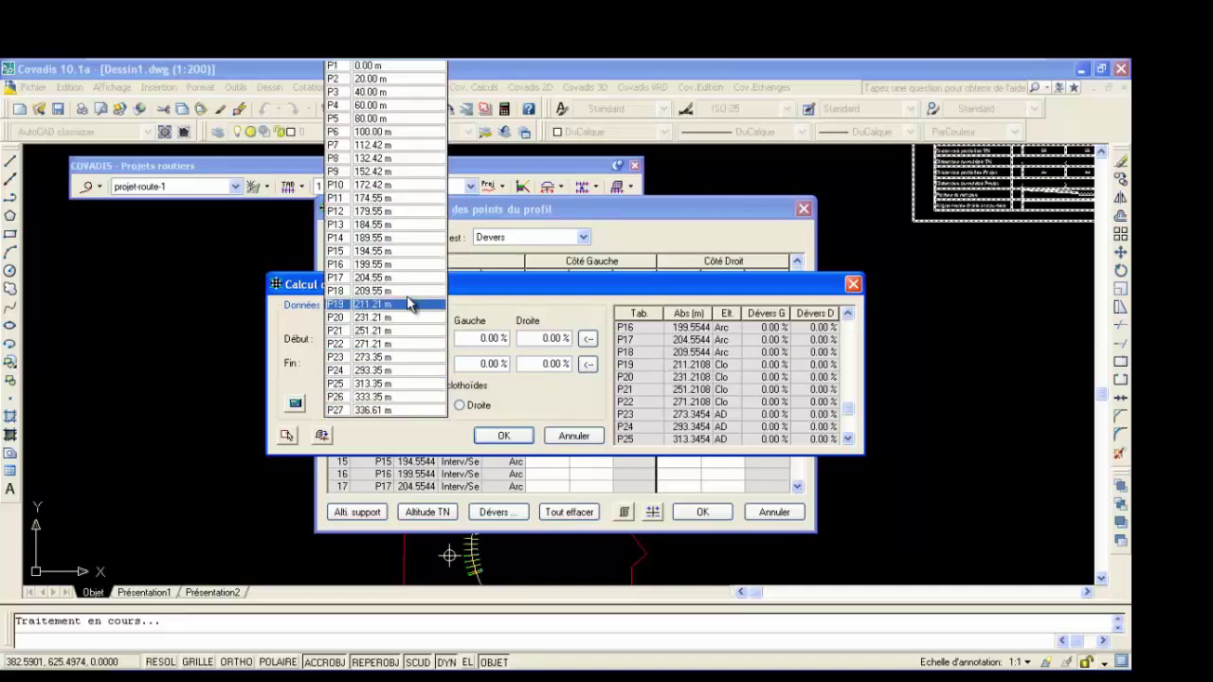
click(381, 292)
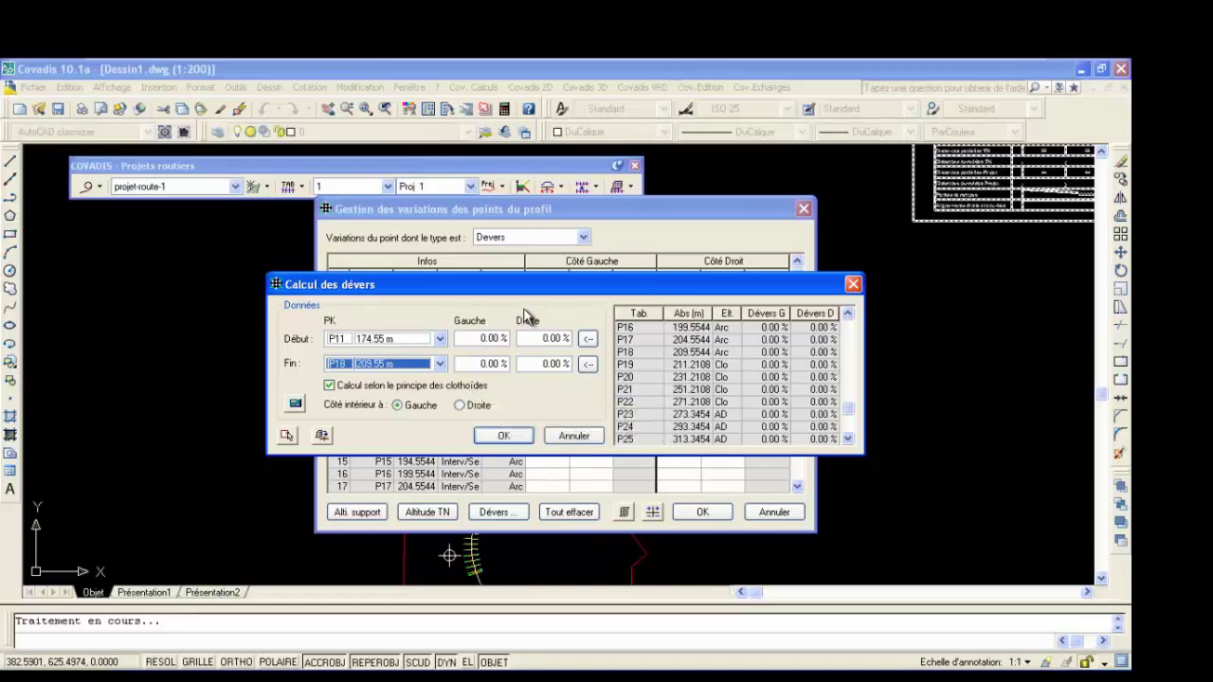
Step: Set the arc's superelevation to -6 % on the left side and 6 % on the right at both P11 and P18, and calculate the range
click(486, 340)
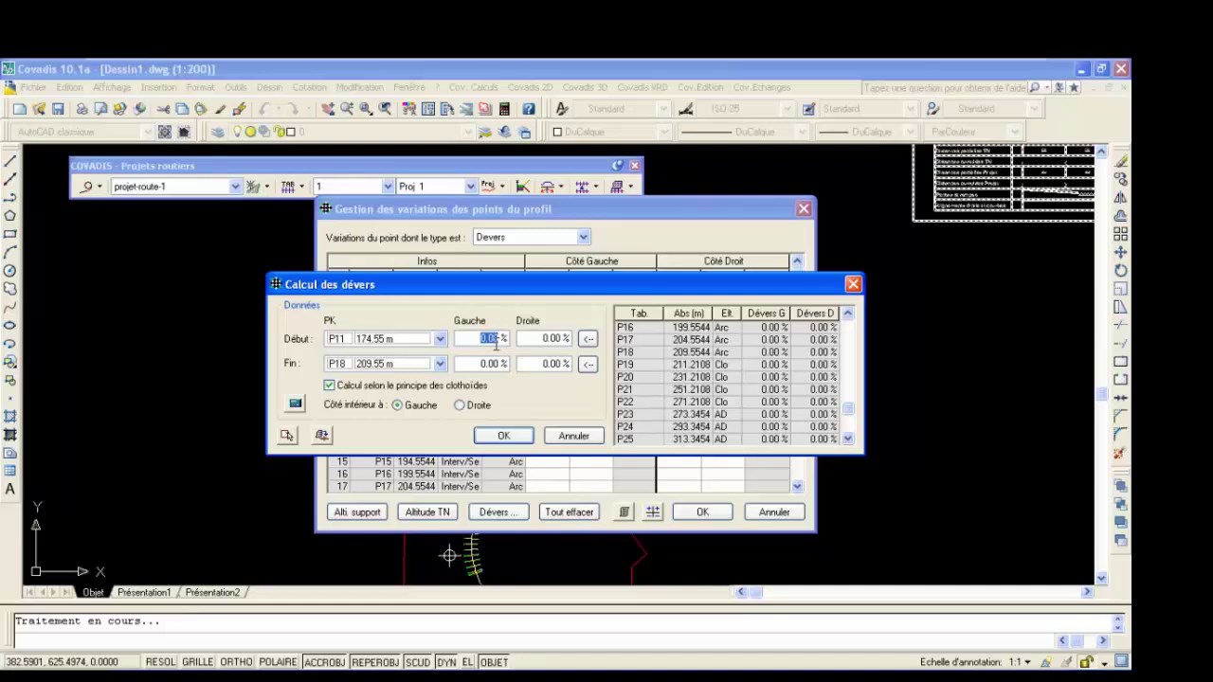
key(BackSpace)
click(546, 339)
click(480, 364)
click(542, 364)
text(6)
click(295, 404)
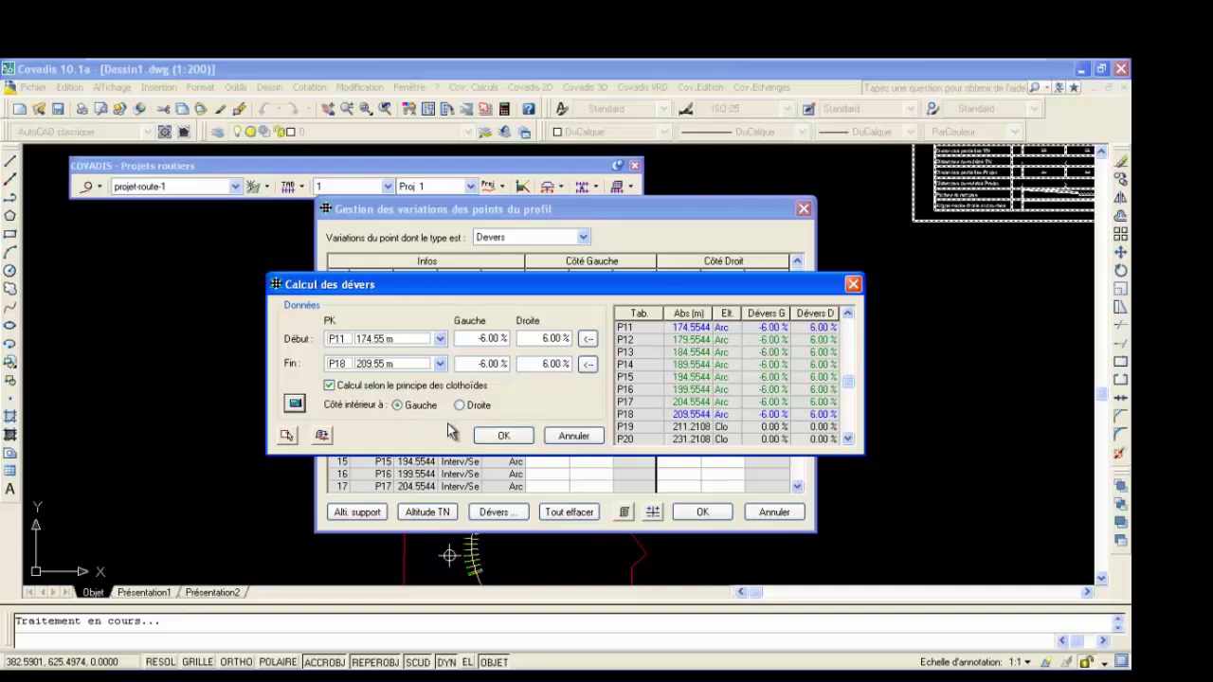
Step: Define the superelevation range for the second clothoid from P19 (211.21 m) to P22 (271.21 m)
mouse_move(452, 388)
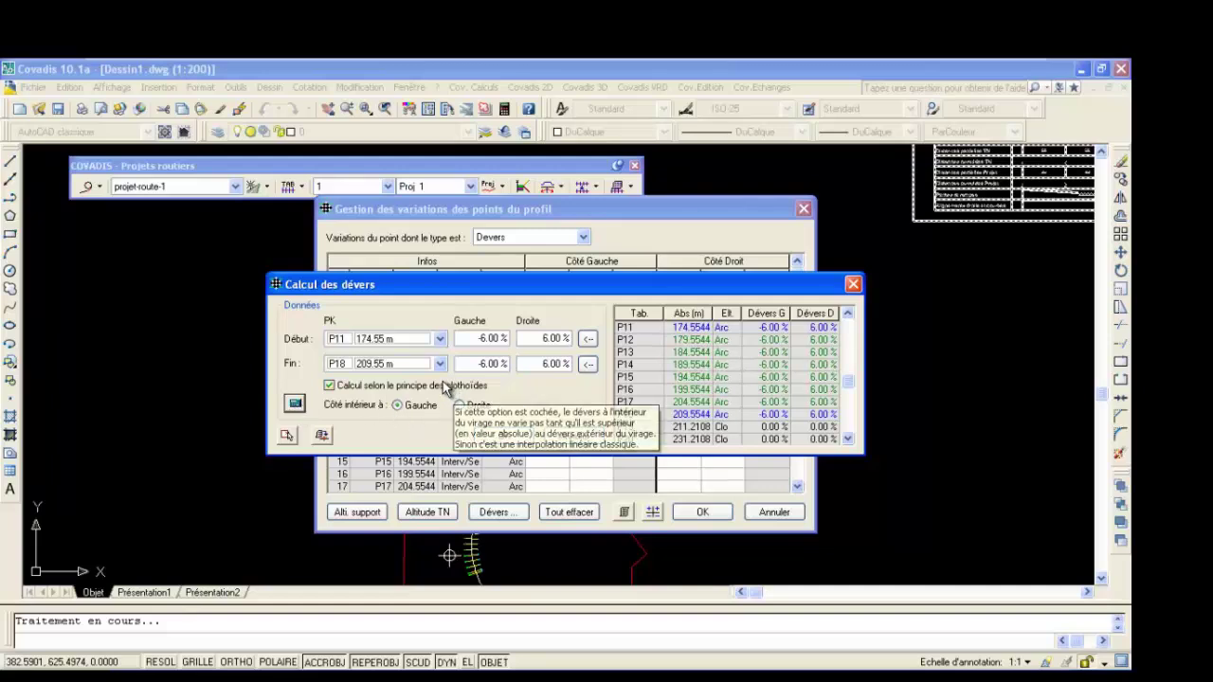
click(440, 339)
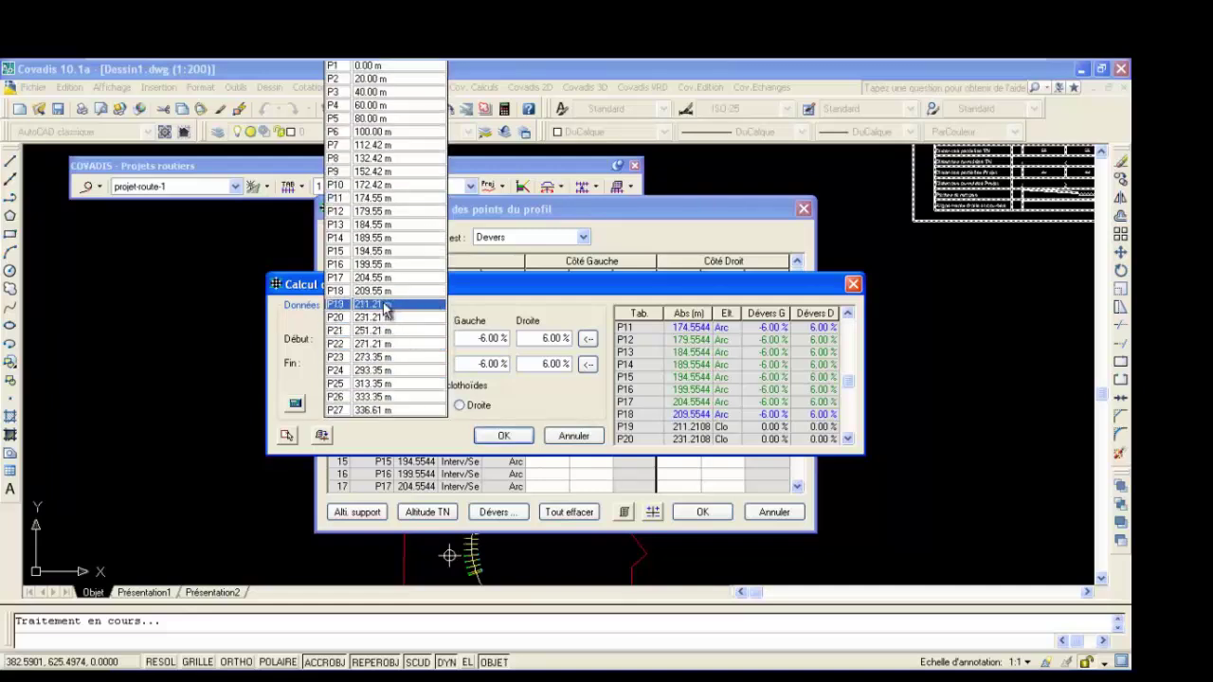
click(386, 306)
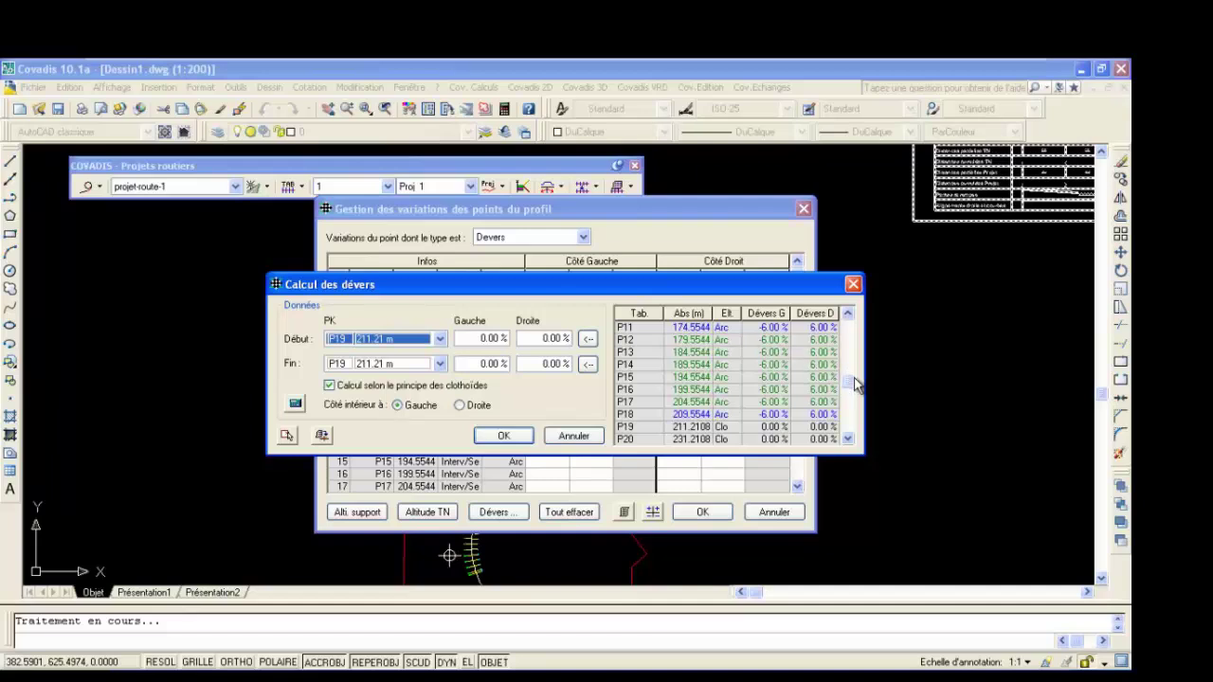
drag(849, 381, 846, 424)
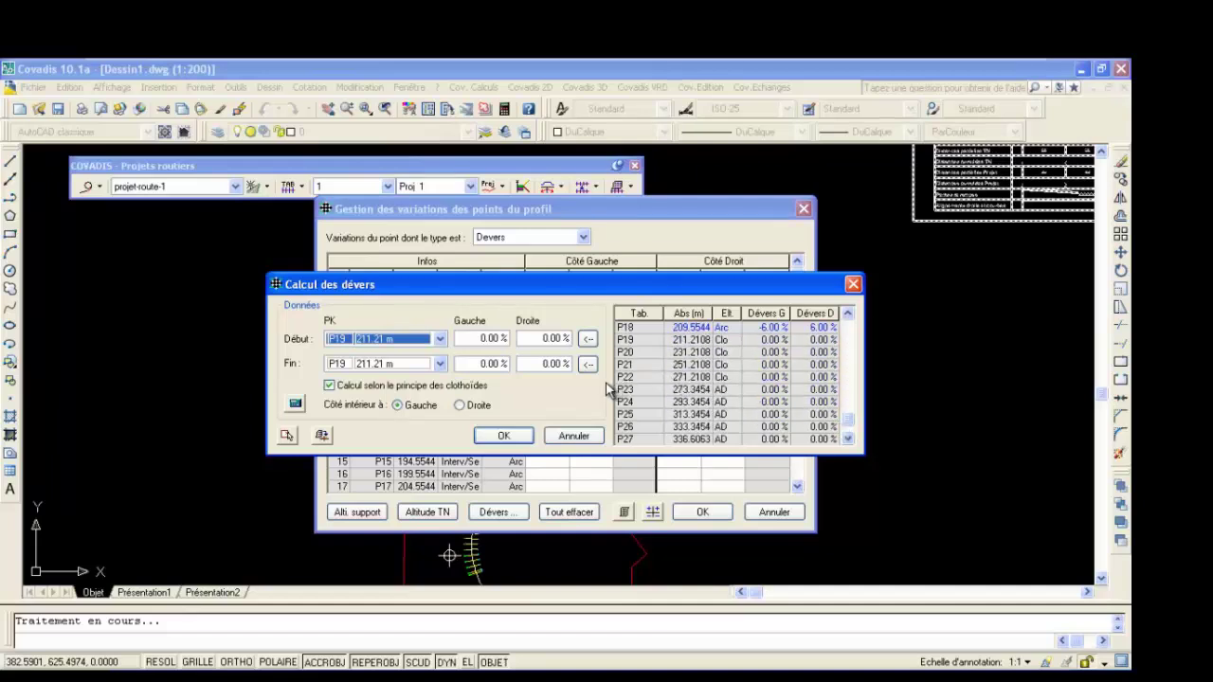
click(440, 364)
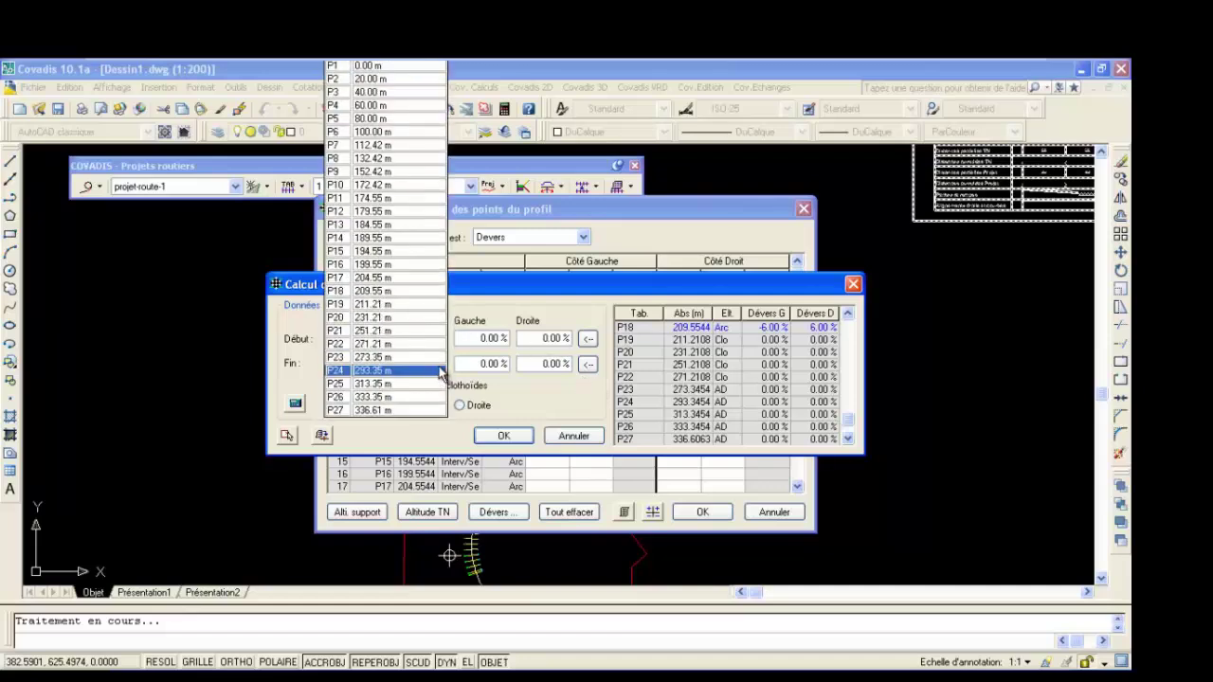
click(394, 344)
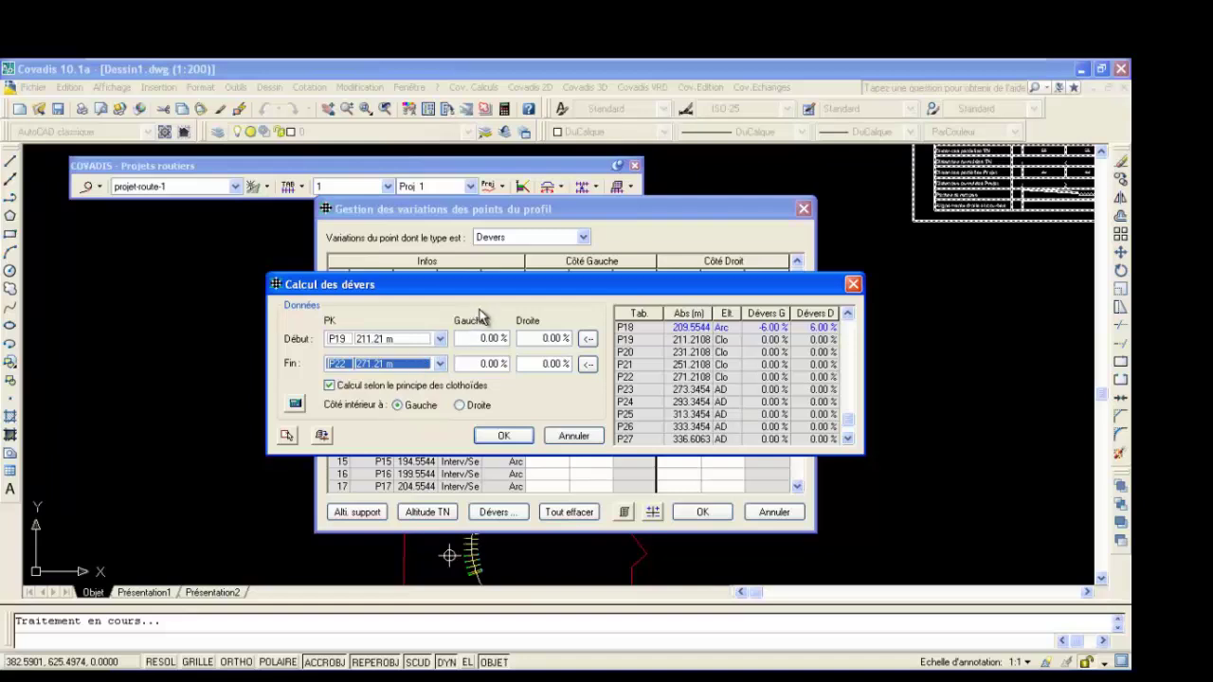
Step: Calculate the second clothoid's superelevations with -6 % left and 6 % right at P19, and -2.50 % on both sides at P22
click(477, 337)
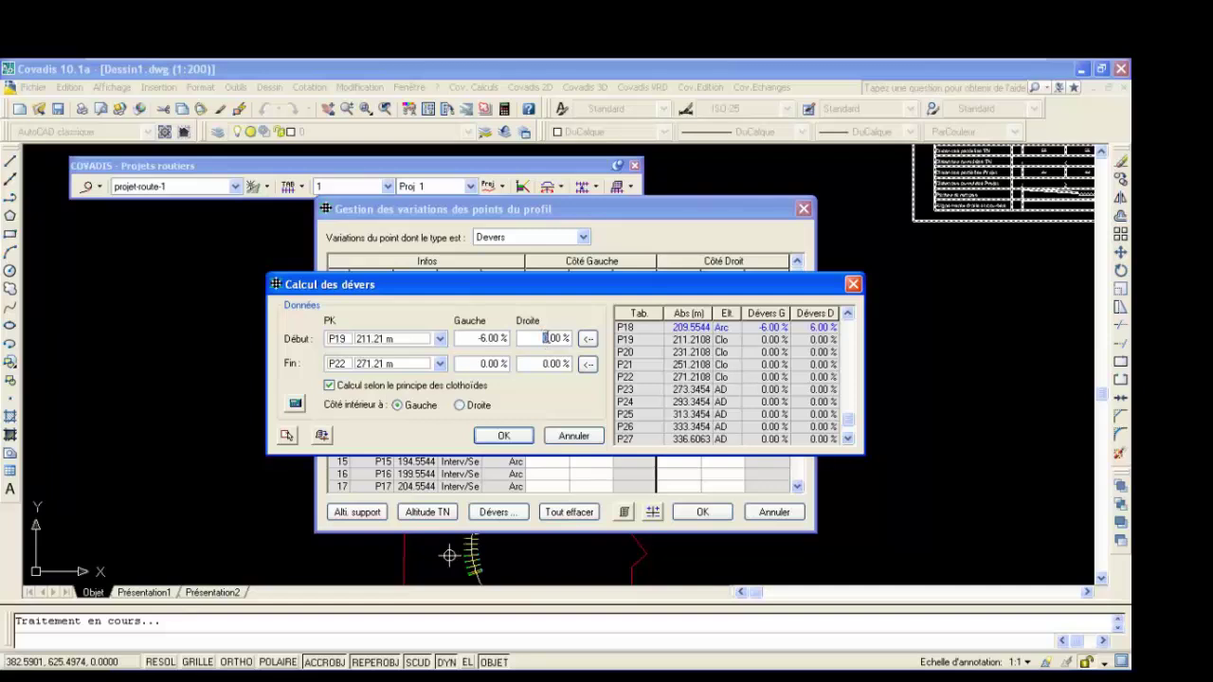
text(6)
key(BackSpace)
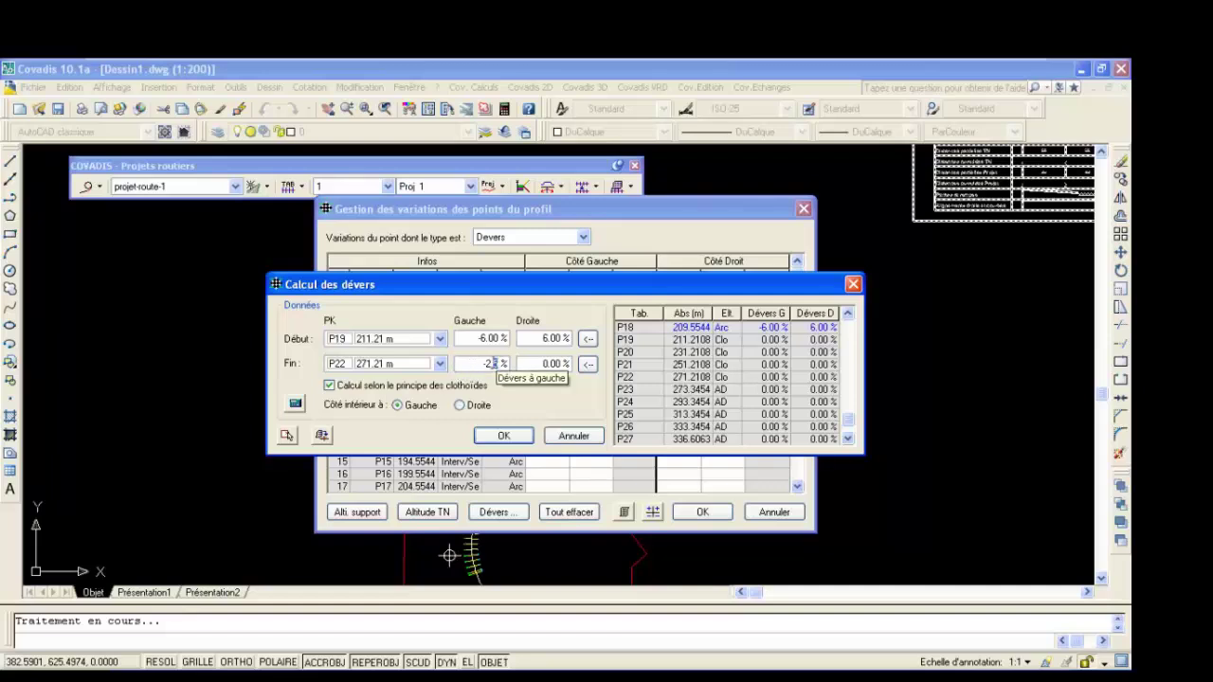
drag(496, 365, 555, 366)
text(-2.5)
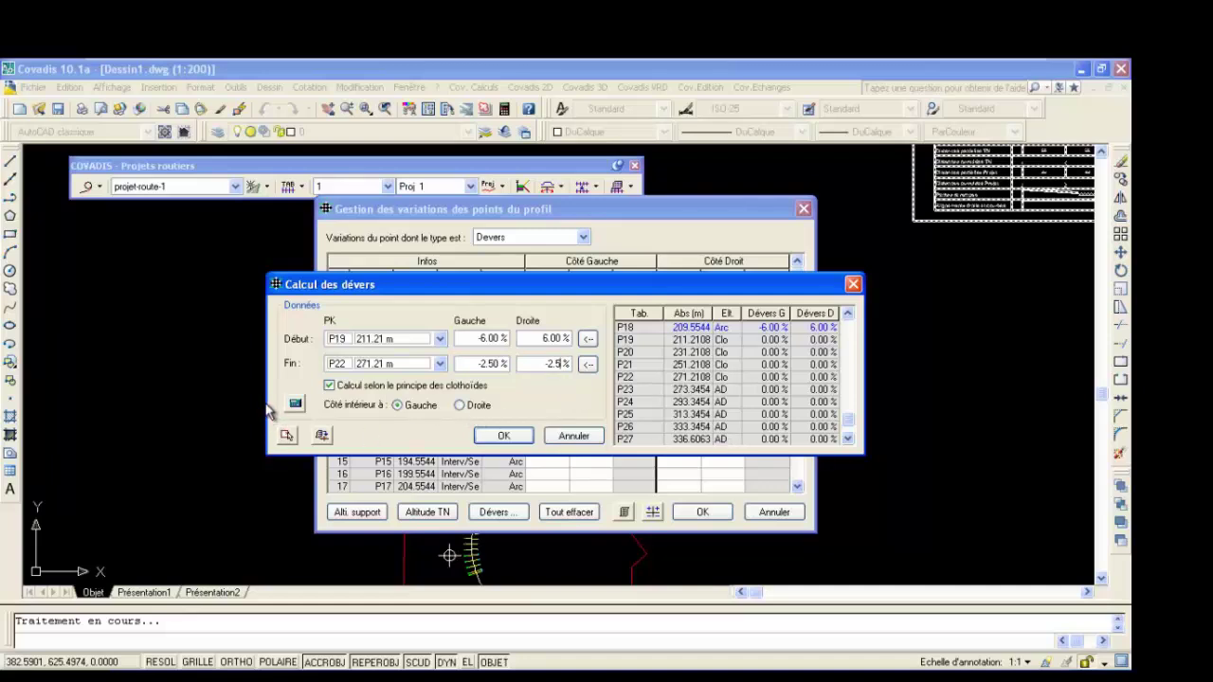
click(295, 405)
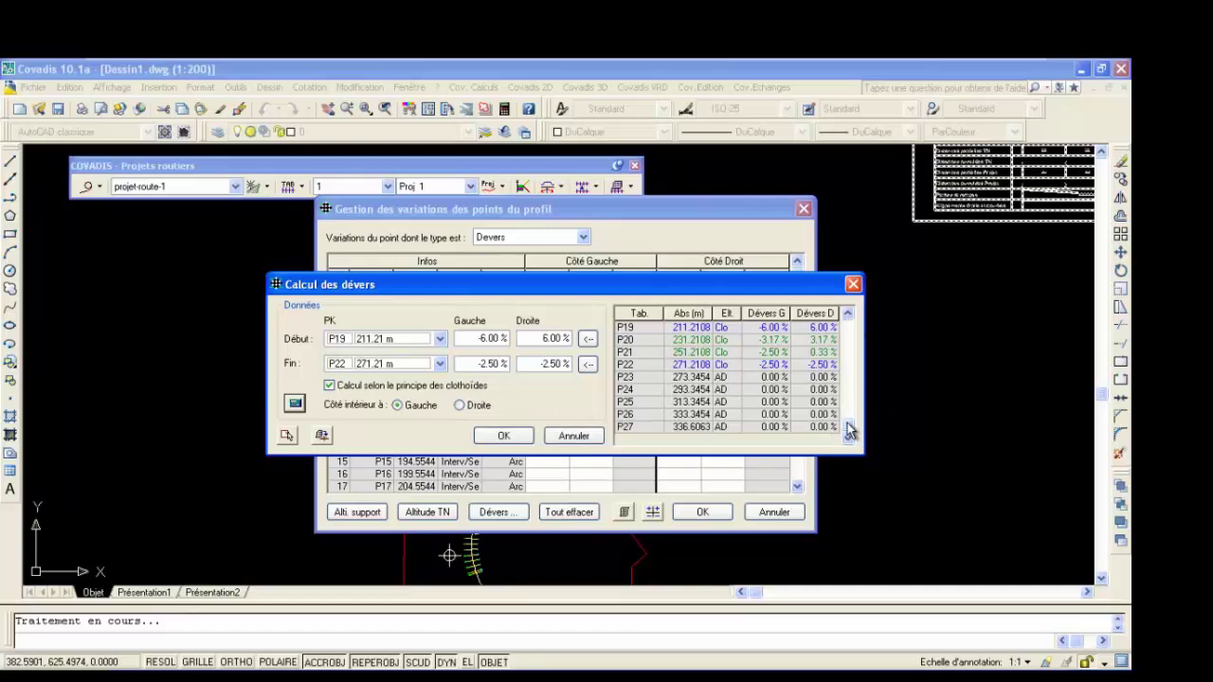
Step: Define the superelevation range for the final straight alignment from P23 (273.35 m) to P27 (336.61 m)
click(440, 363)
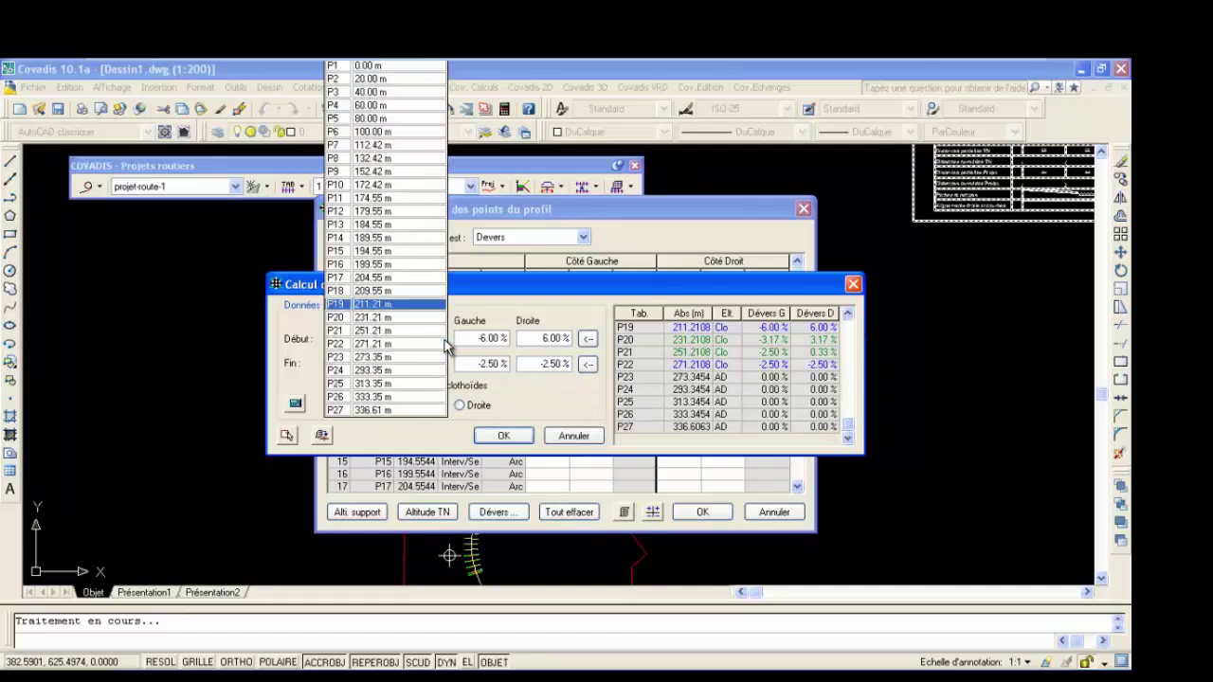
click(418, 358)
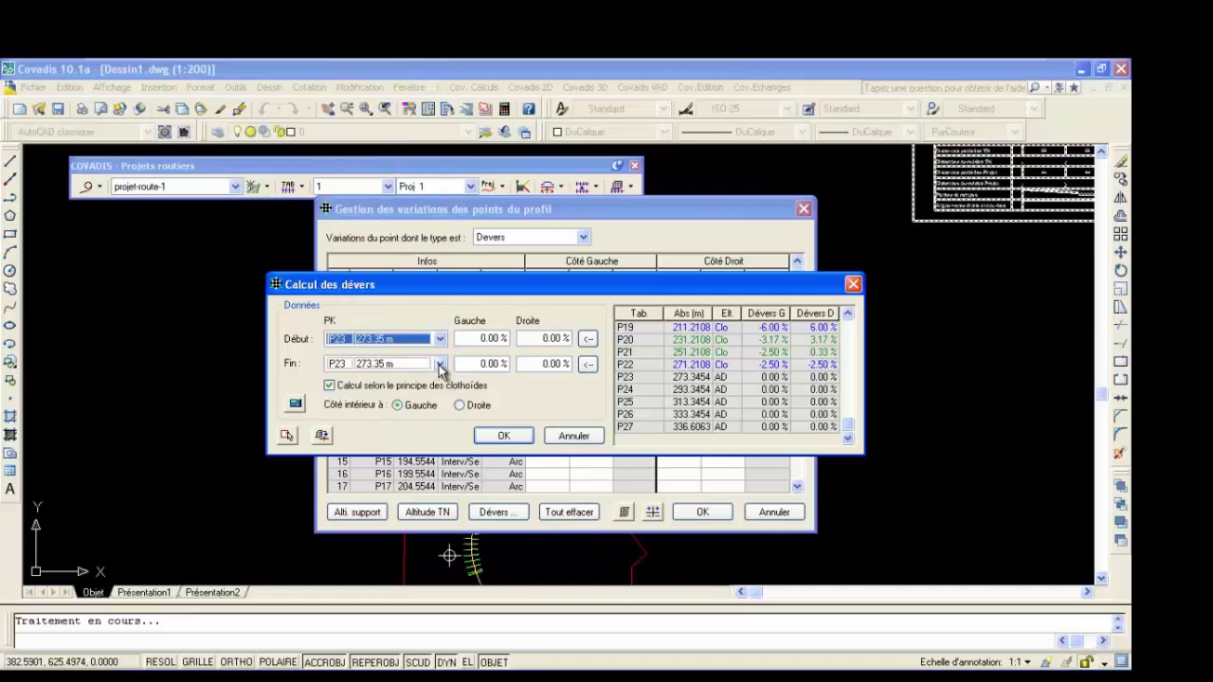
click(440, 364)
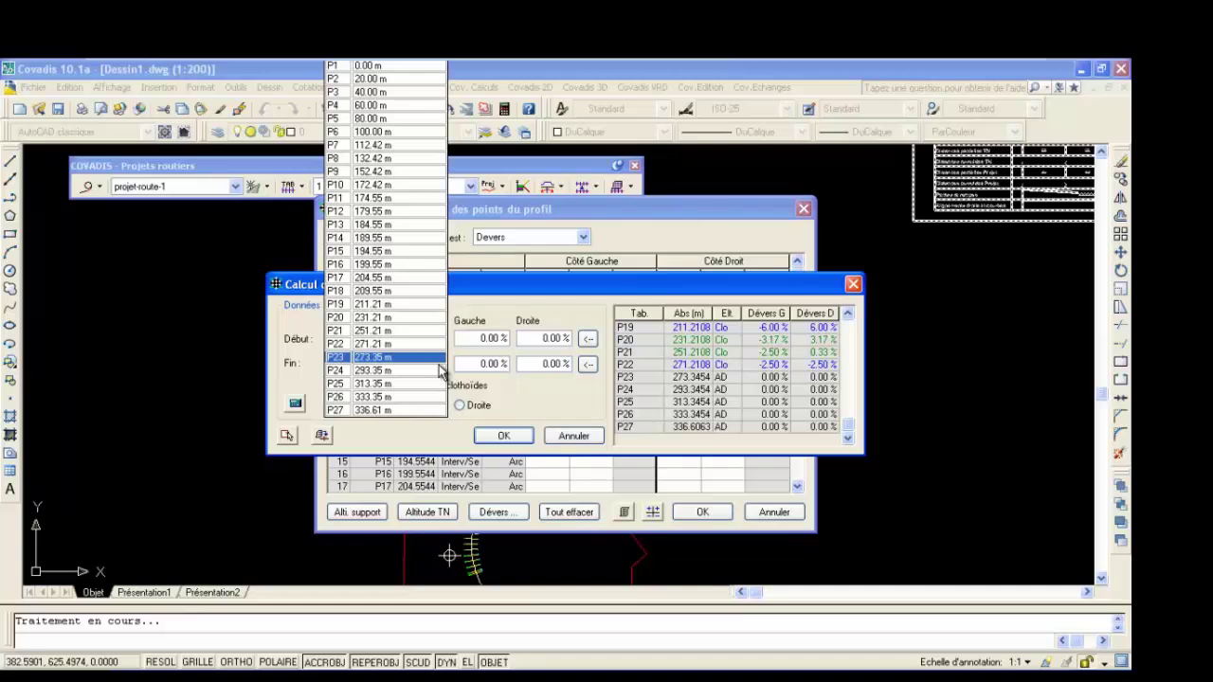
click(396, 411)
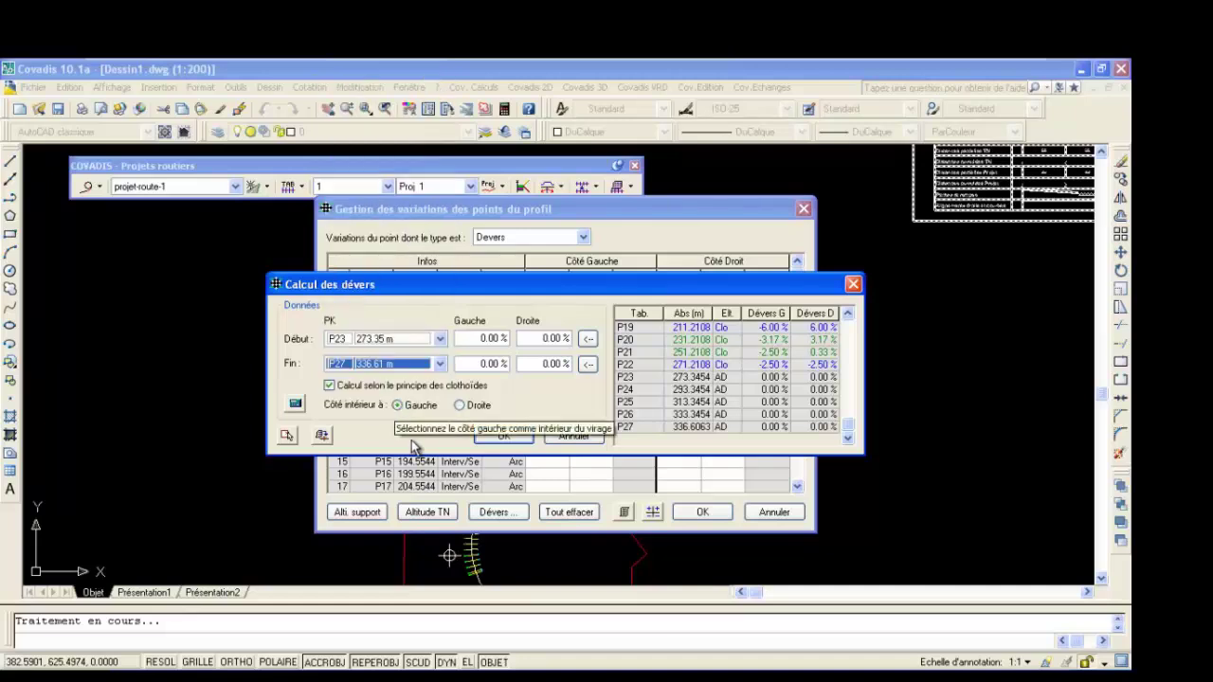
Step: Set the superelevation to -2.50 % on both sides at P23 and P27, and calculate the final straight range
click(491, 340)
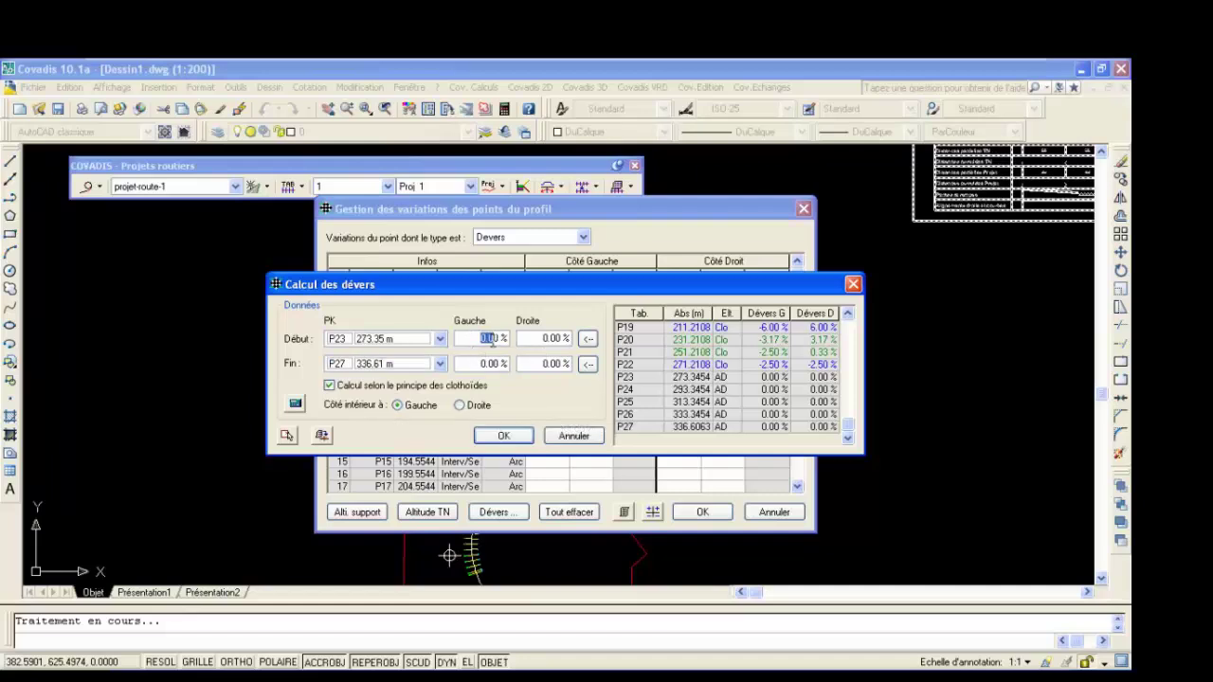
text(-2.5)
click(559, 340)
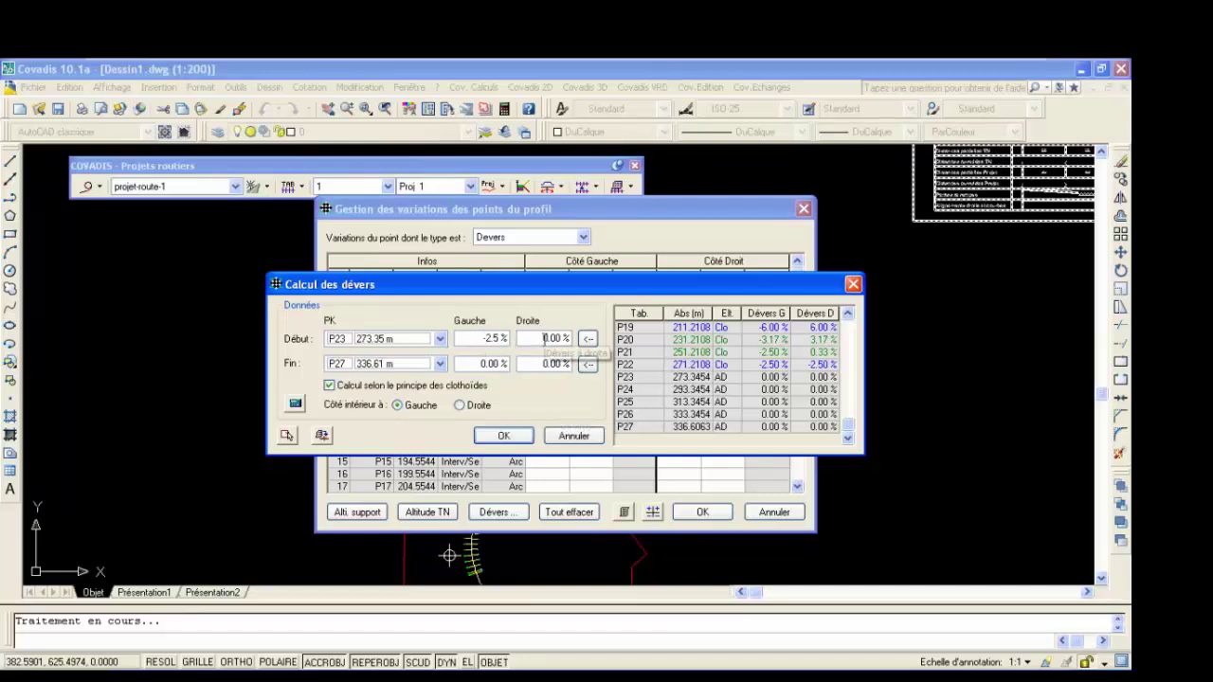
text(-2.5)
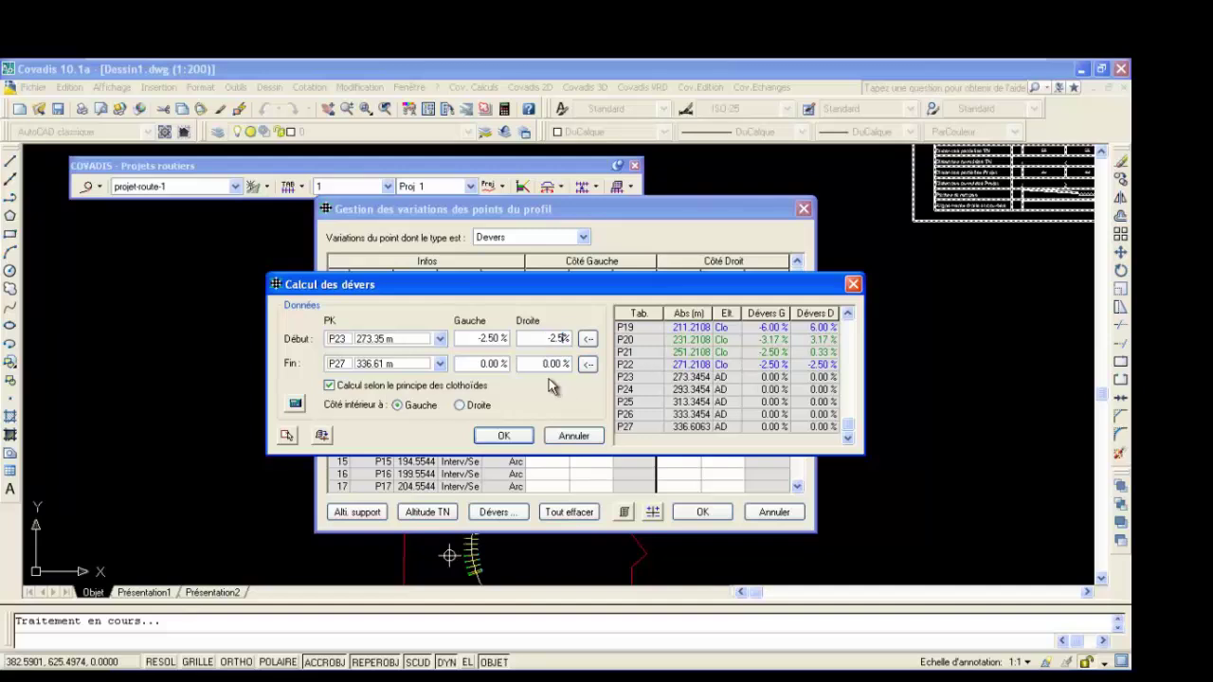
click(479, 364)
text(-2.5)
click(545, 364)
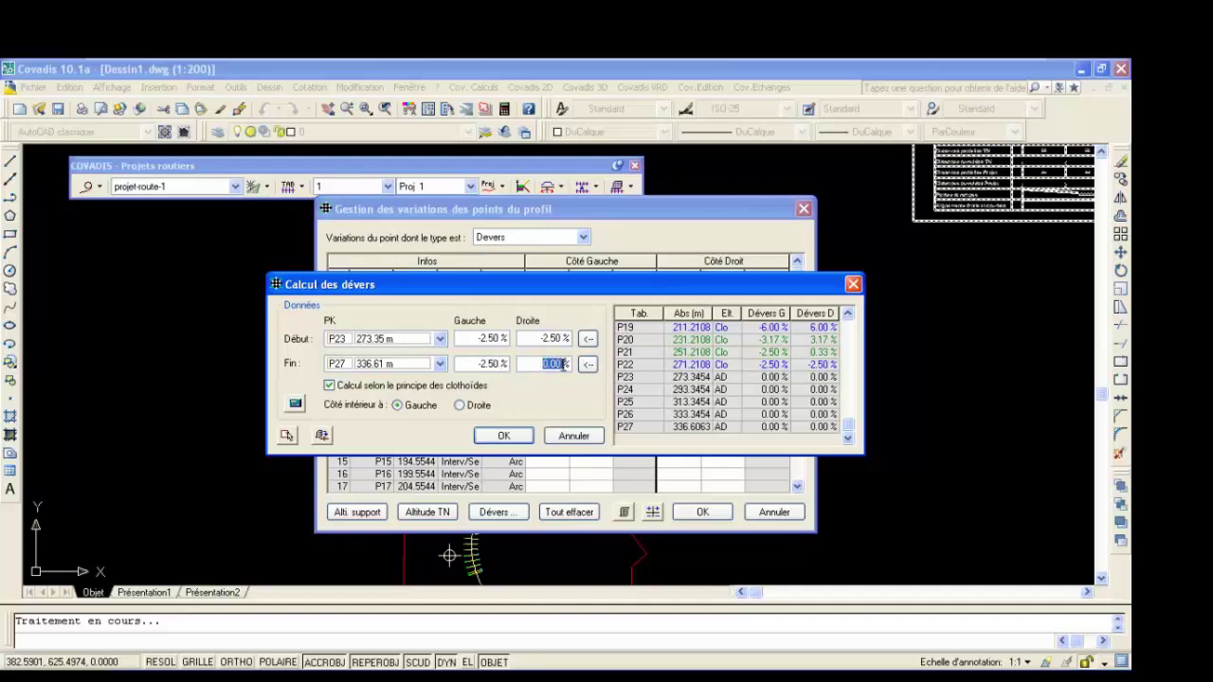
text(-2.5)
click(293, 404)
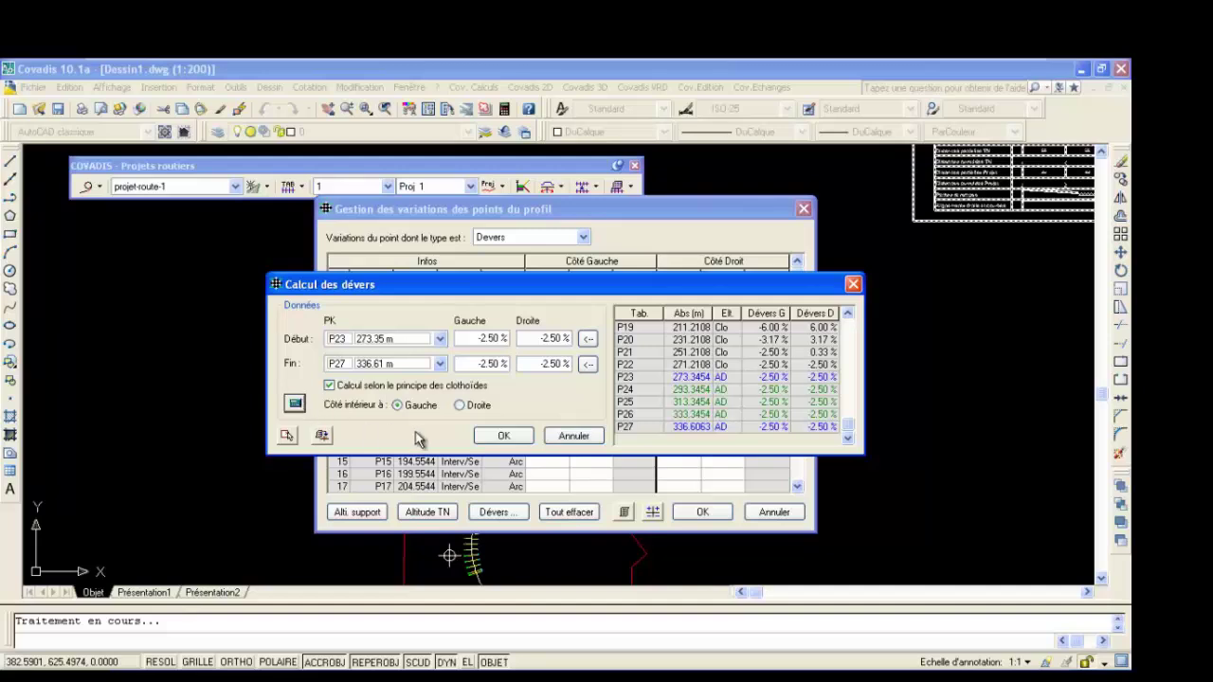
Step: Validate the calculated superelevations, the Devers variation table and the project's point type settings
click(506, 437)
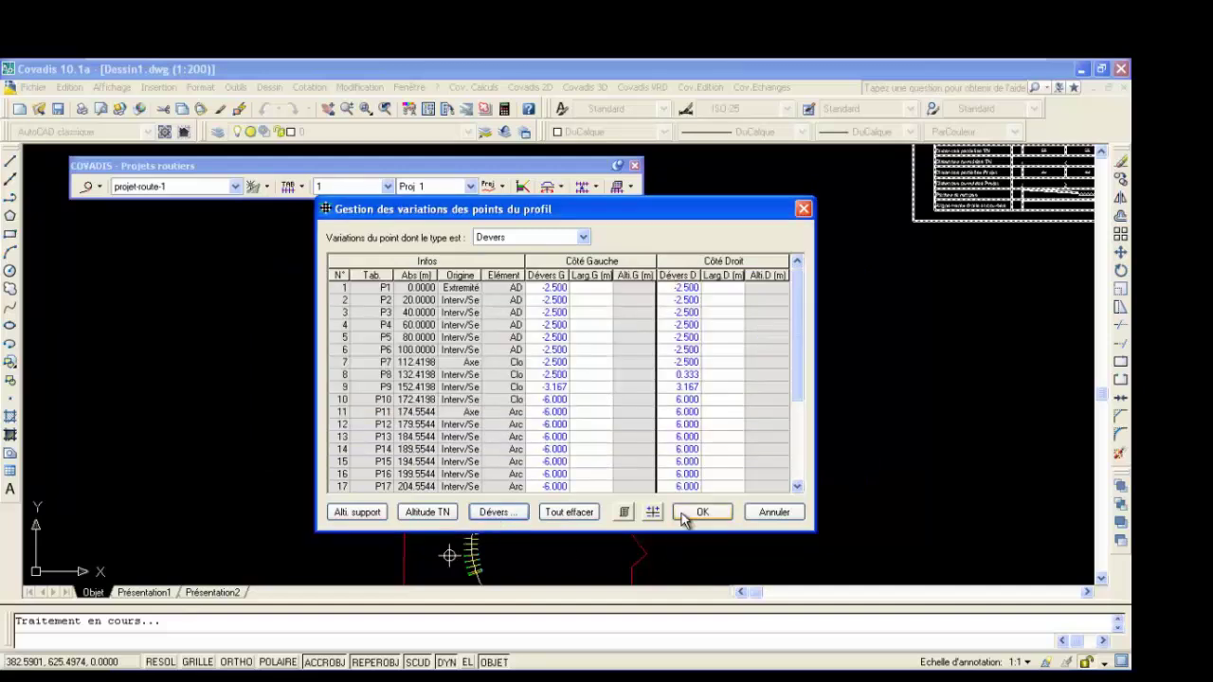
click(698, 512)
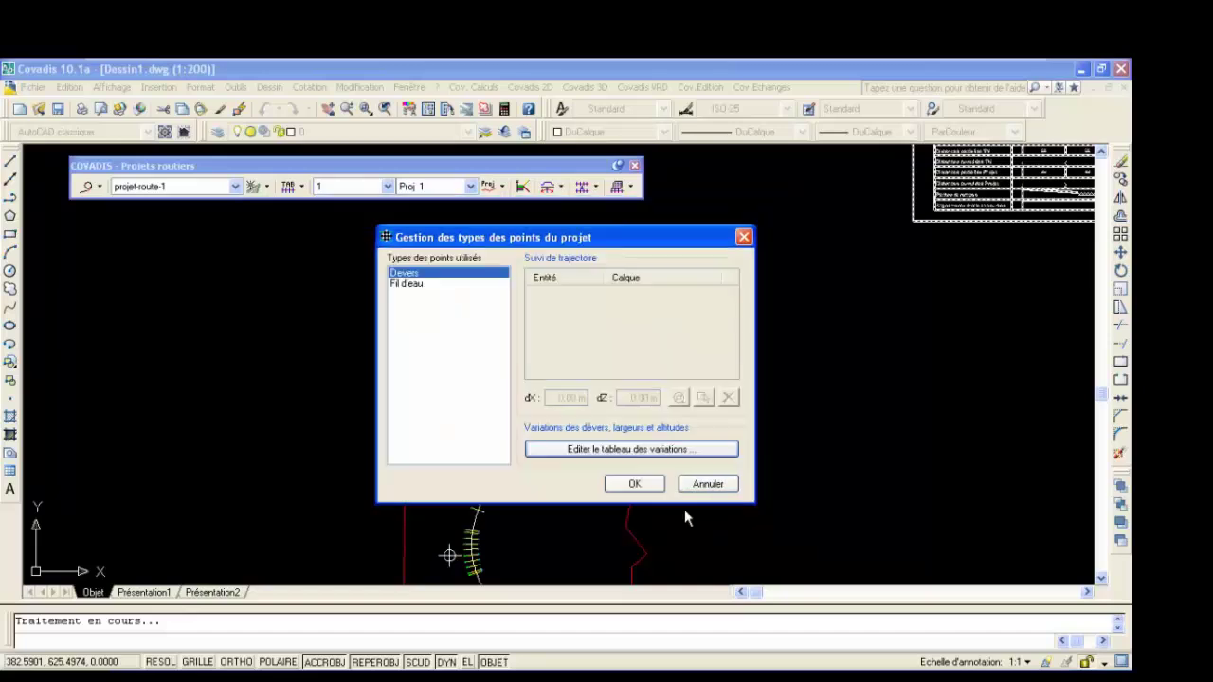
click(630, 485)
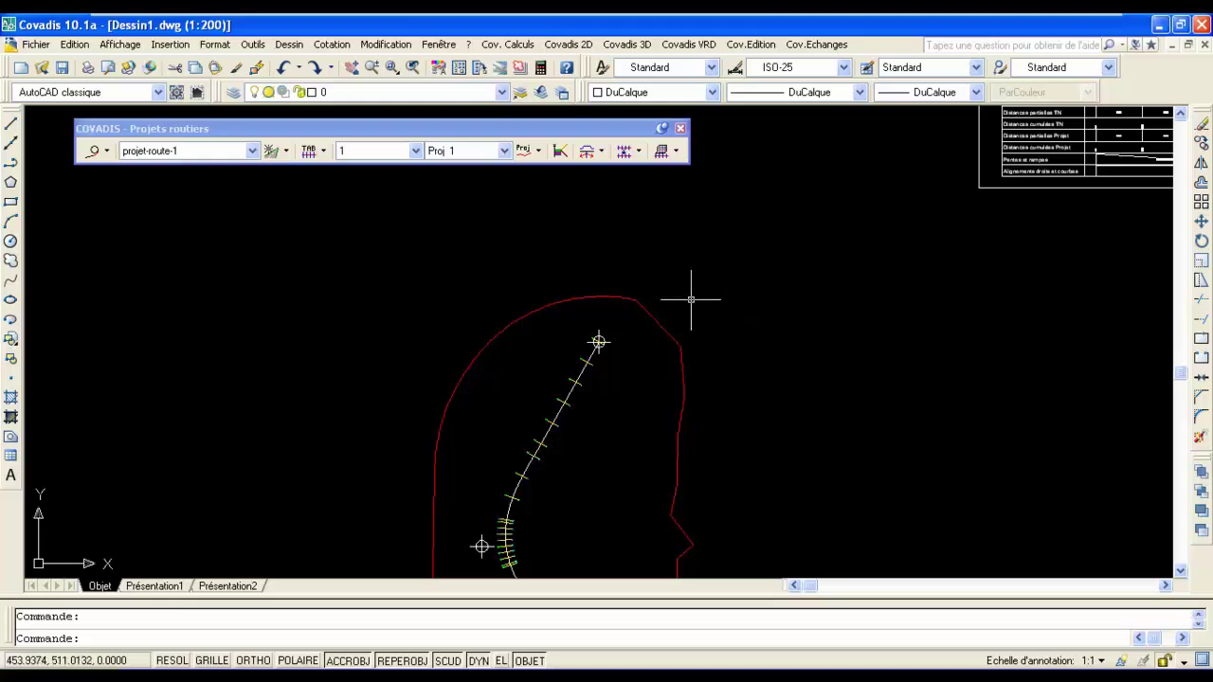
Step: Calculate the road project for all cross-sections from P1 to P27
click(591, 150)
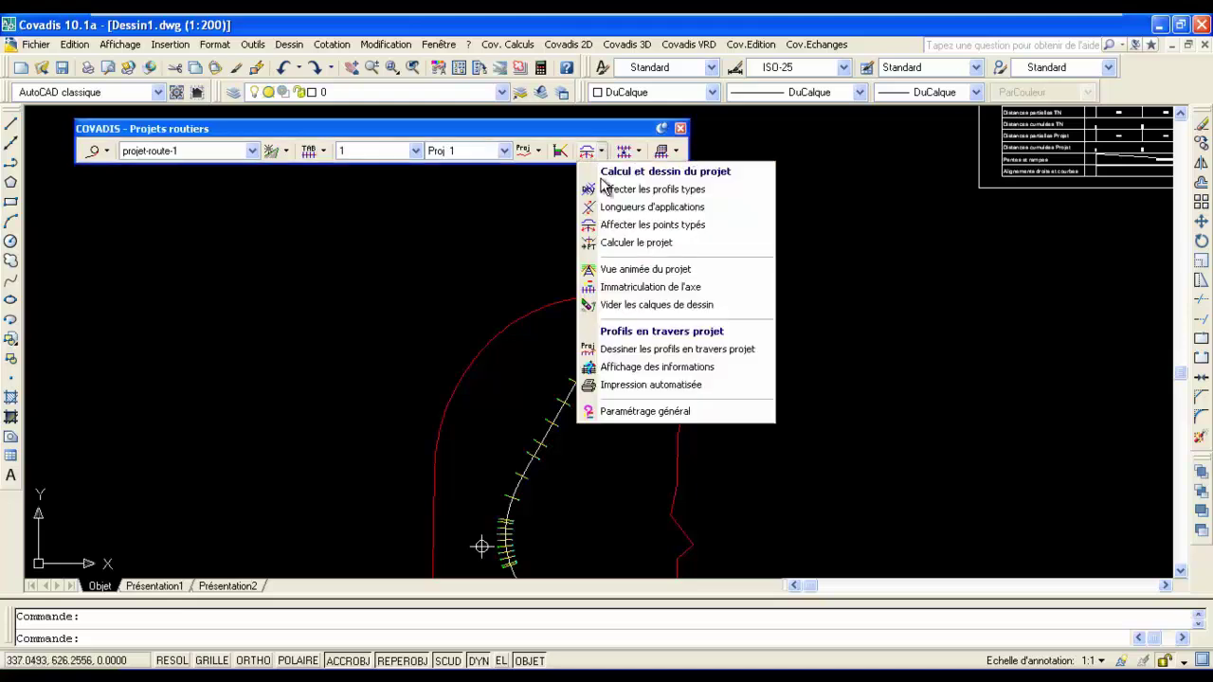
click(604, 244)
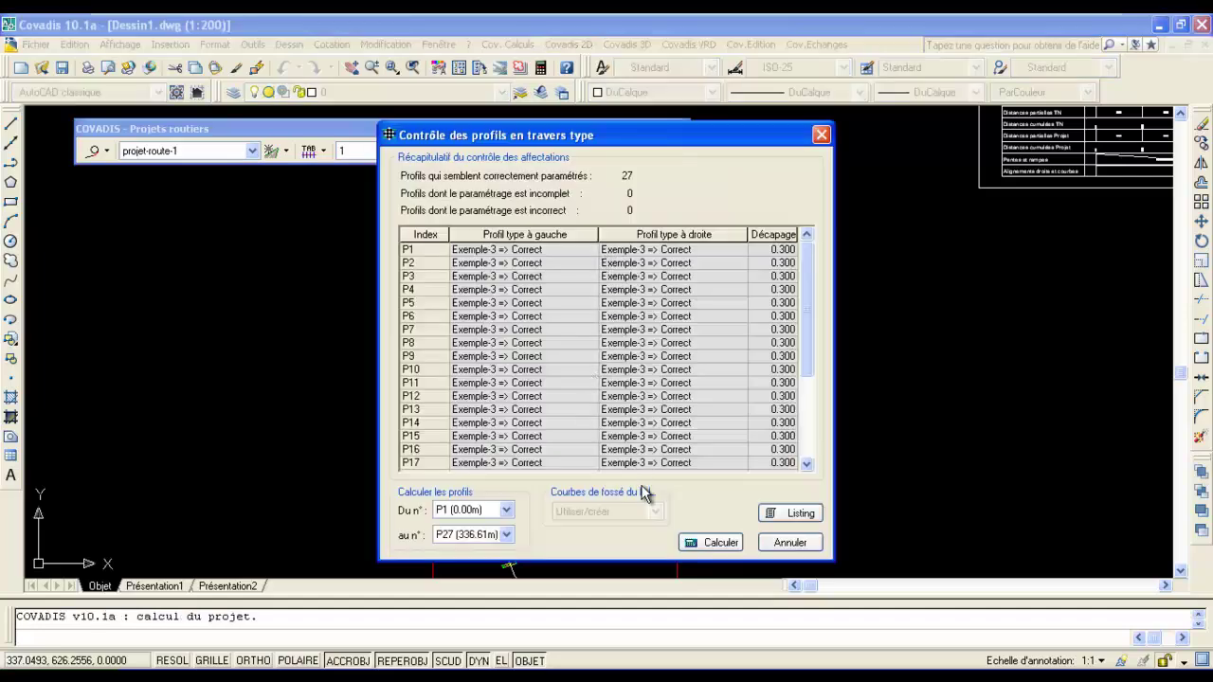
click(699, 546)
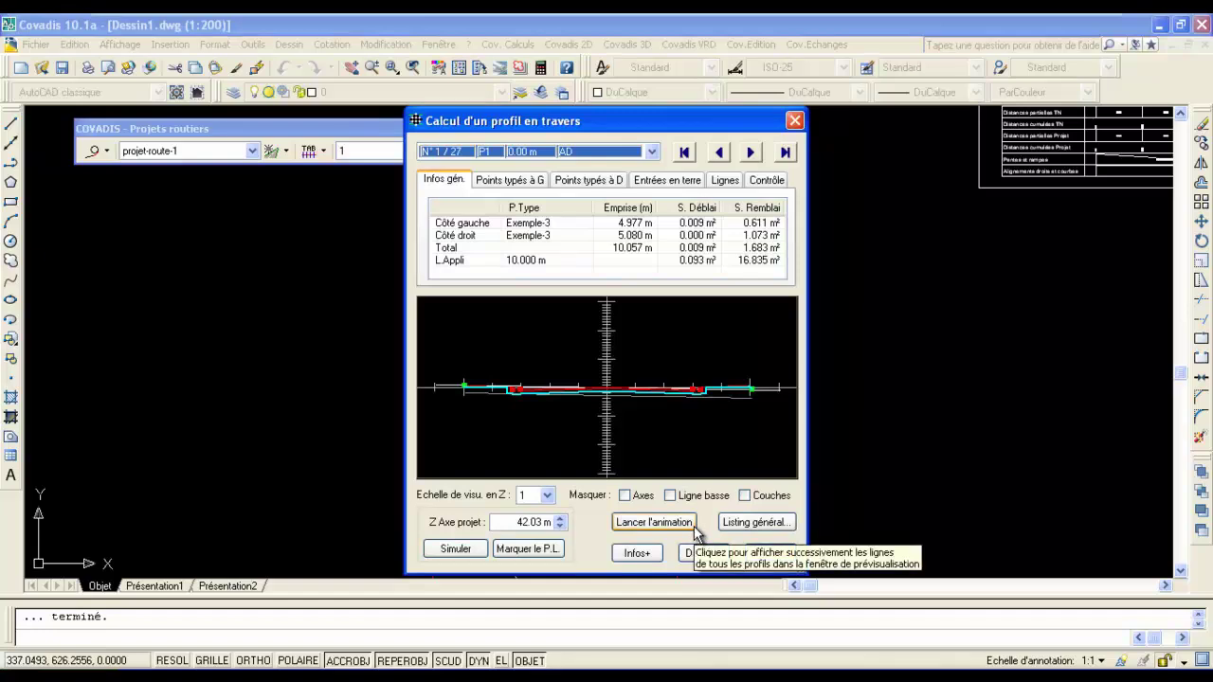
Step: Play the animation through the calculated cross-sections, and draw the project in plan with the preset drawing options
click(624, 527)
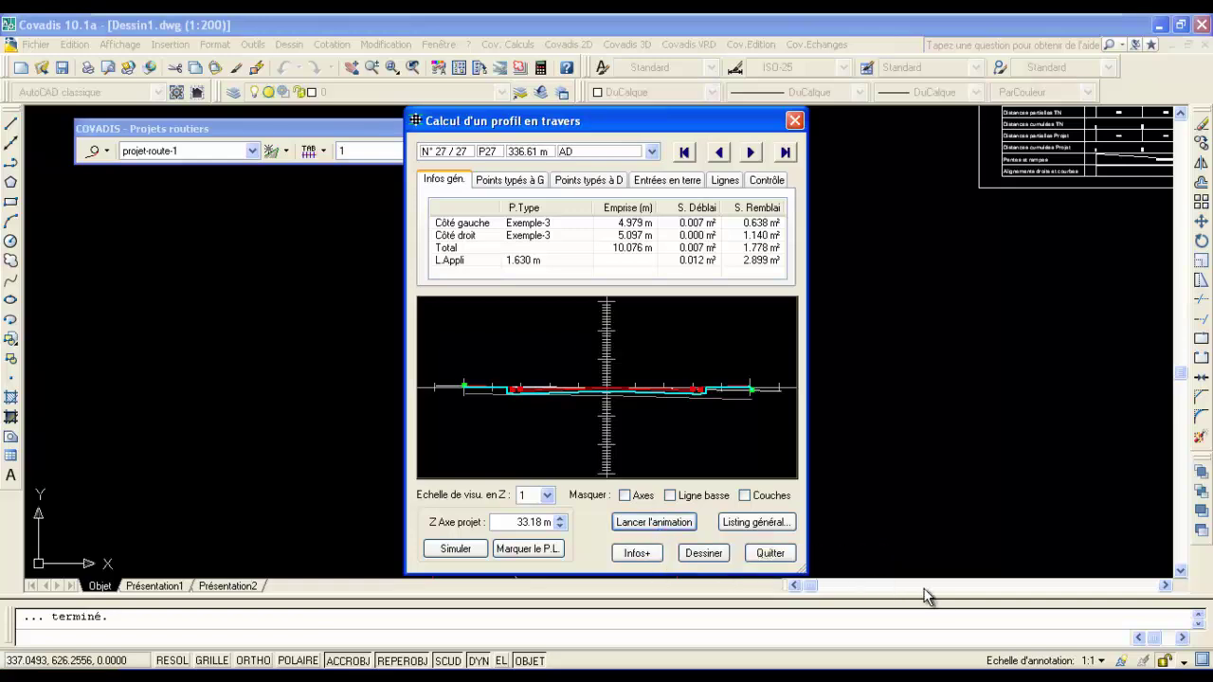
click(703, 553)
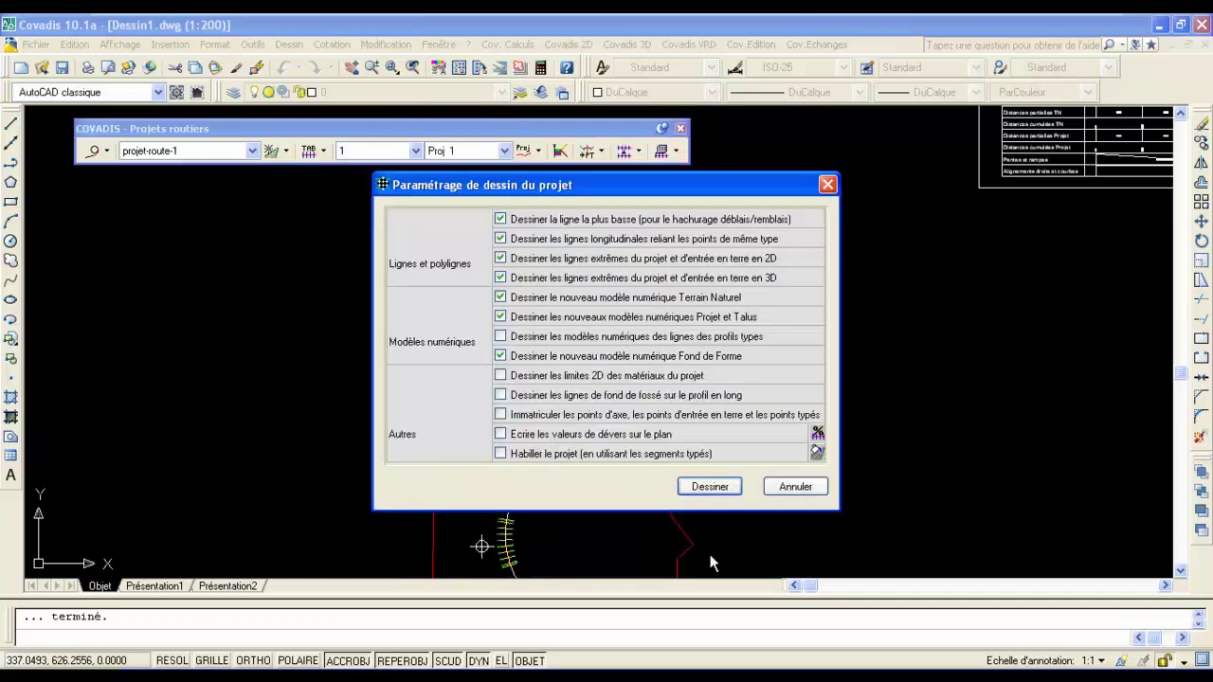
click(720, 489)
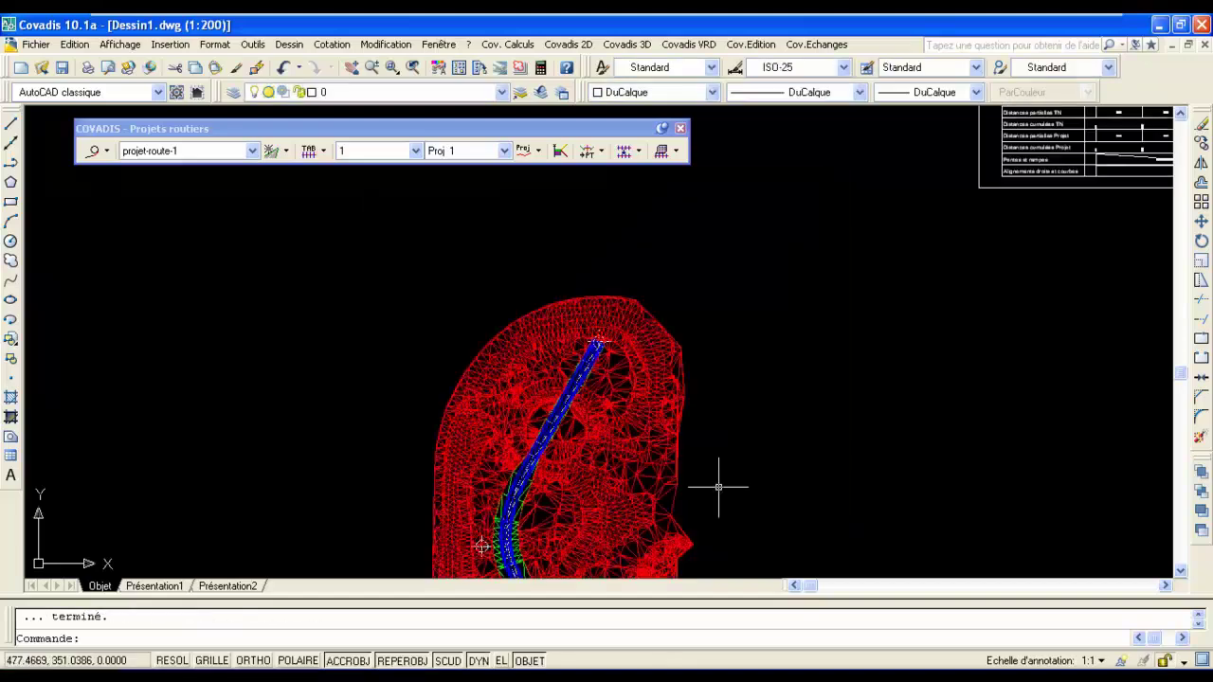
Step: Apply the Conceptual visual style to the terrain model and the drawn road project
mouse_move(622, 464)
middle_down()
mouse_move(628, 366)
mouse_move(677, 347)
mouse_move(601, 341)
middle_up()
scroll(669, 321, up, 1)
scroll(669, 319, down, 2)
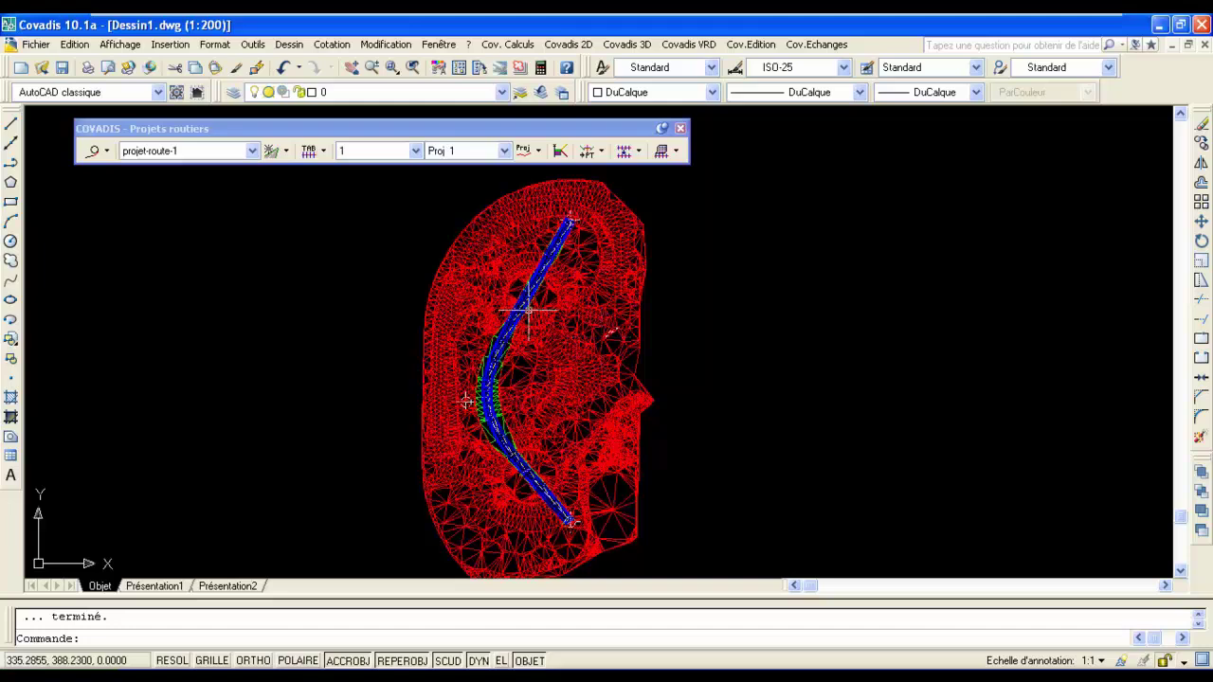
click(119, 45)
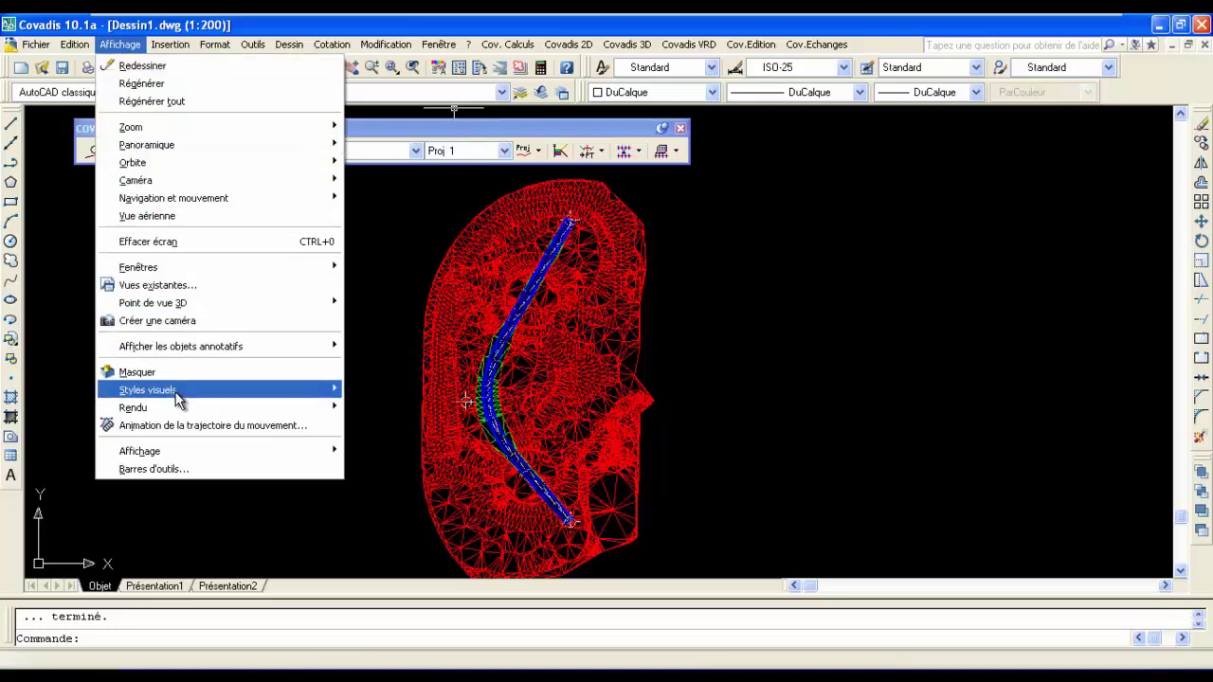
mouse_move(177, 397)
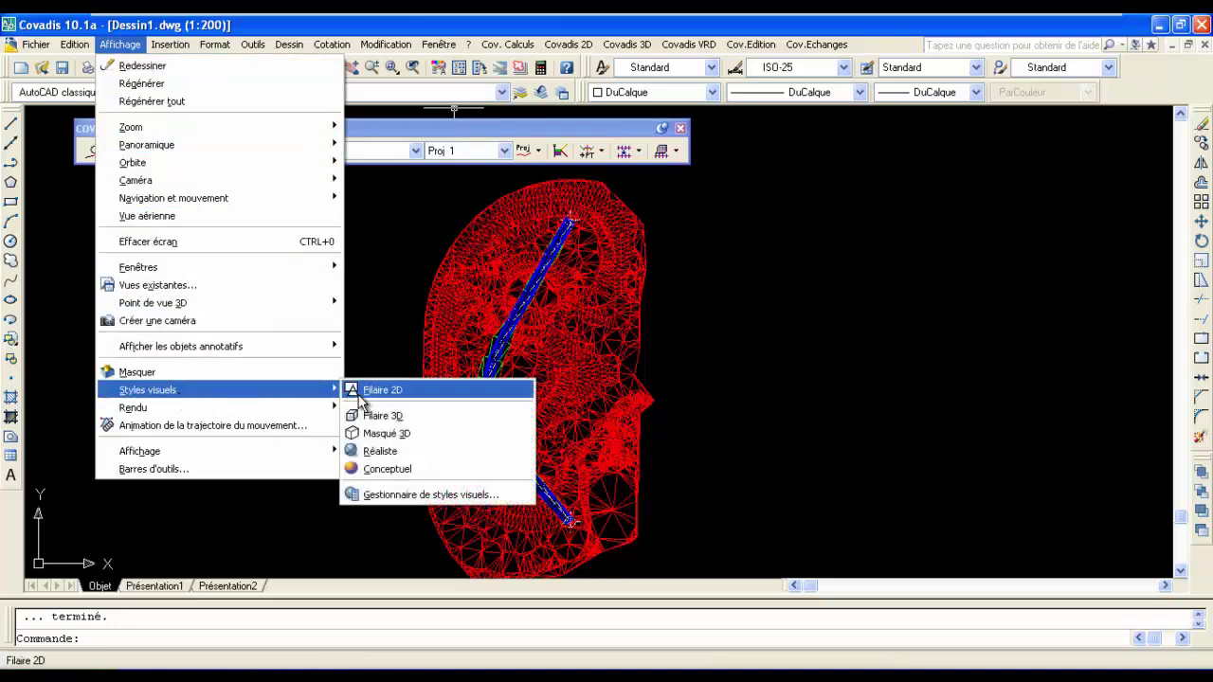
click(393, 469)
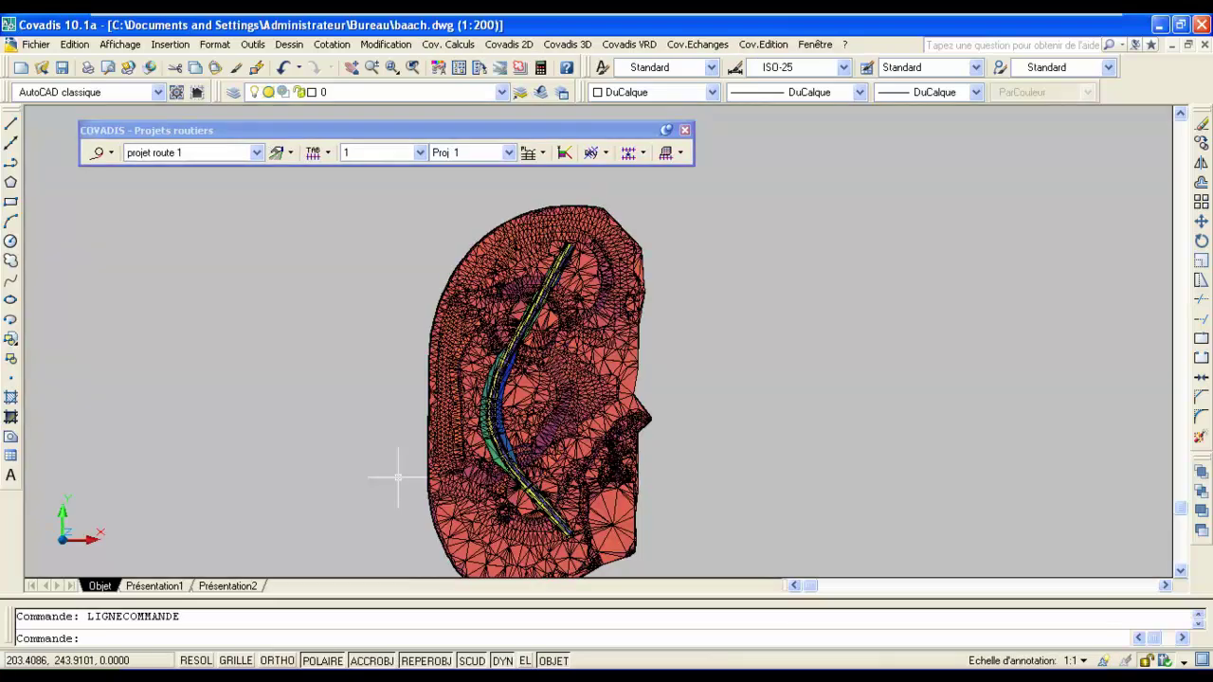
Step: Run the animated 3D view of the project and advance along the road
click(606, 154)
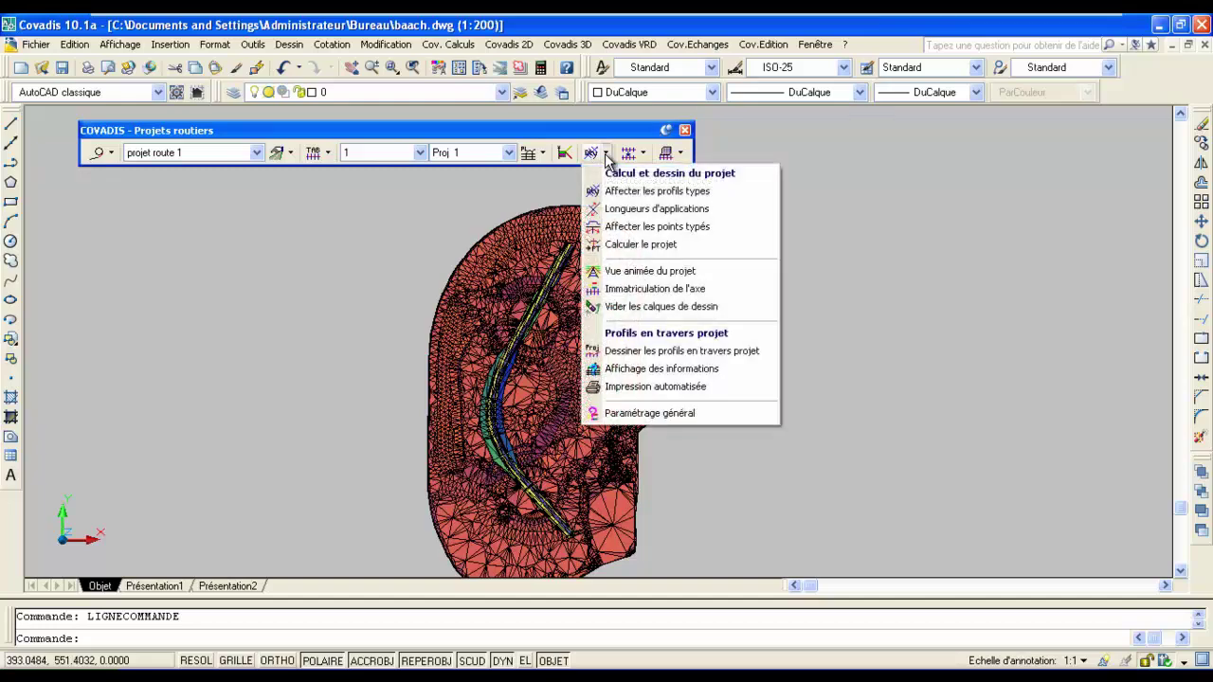
click(611, 272)
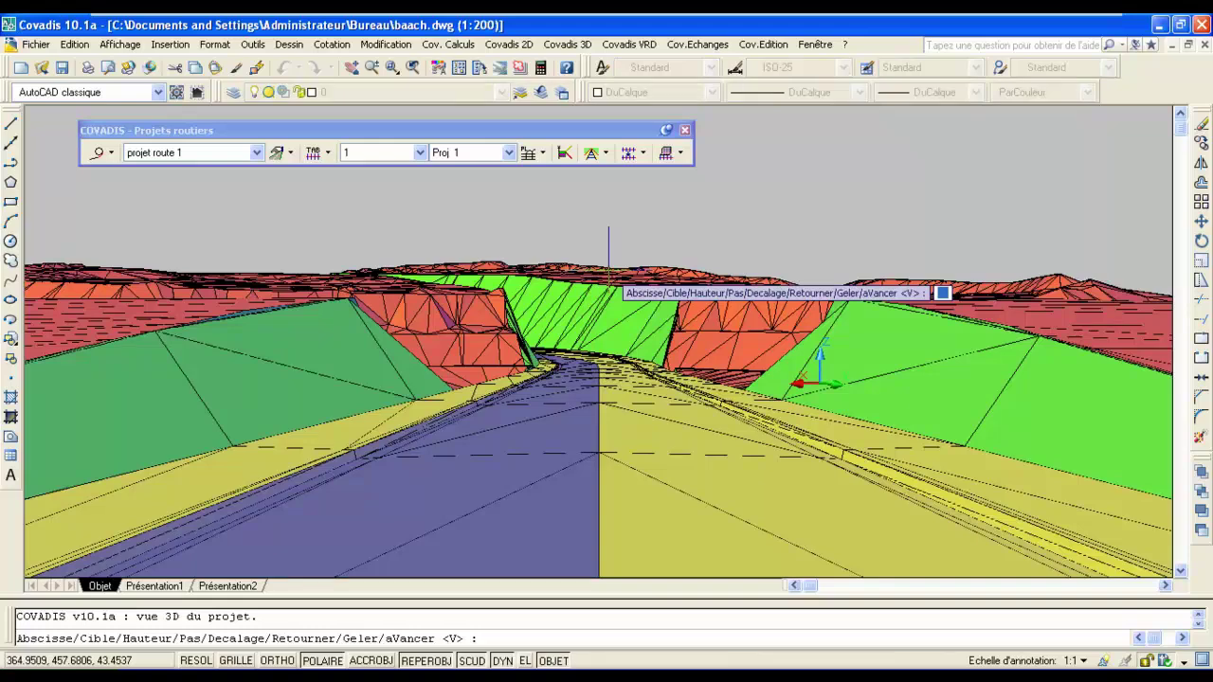
key(Return)
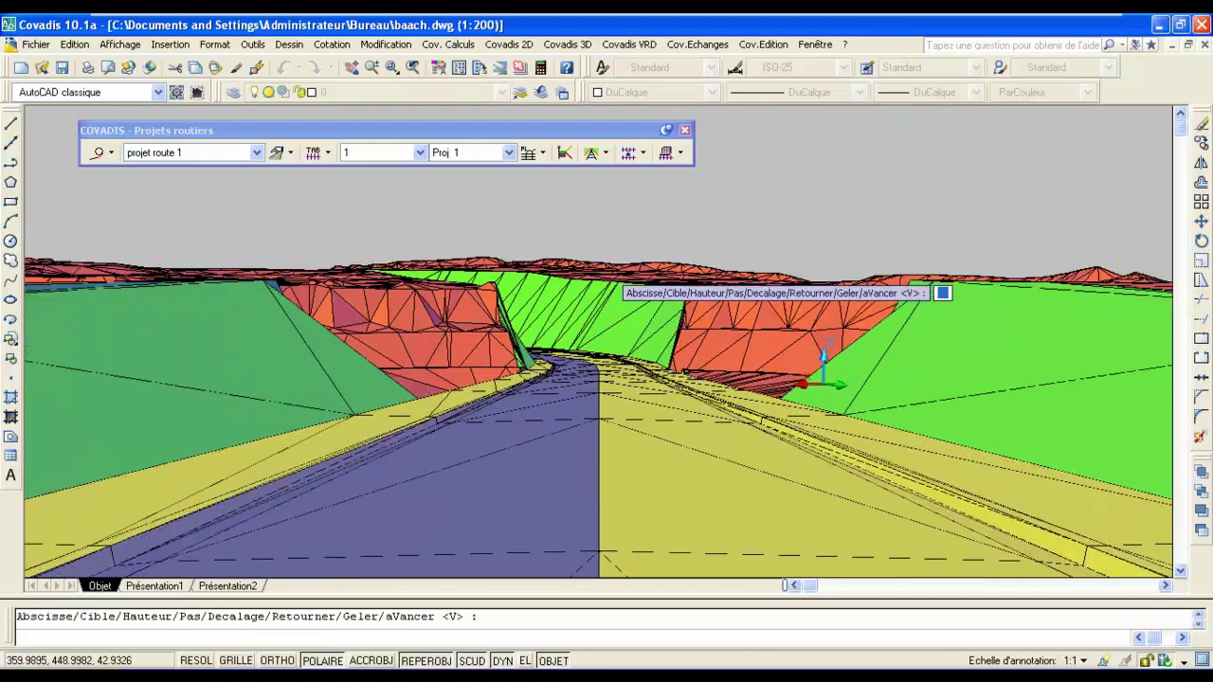
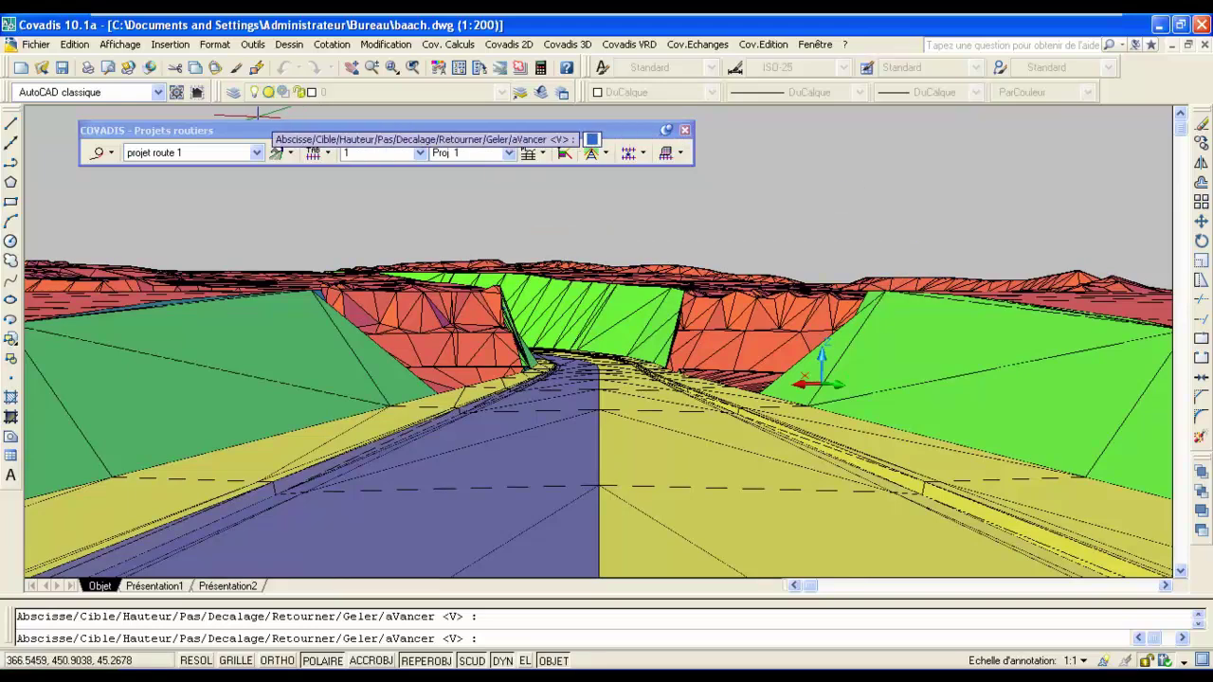
Step: Switch the model from the road animation to the top view
click(121, 44)
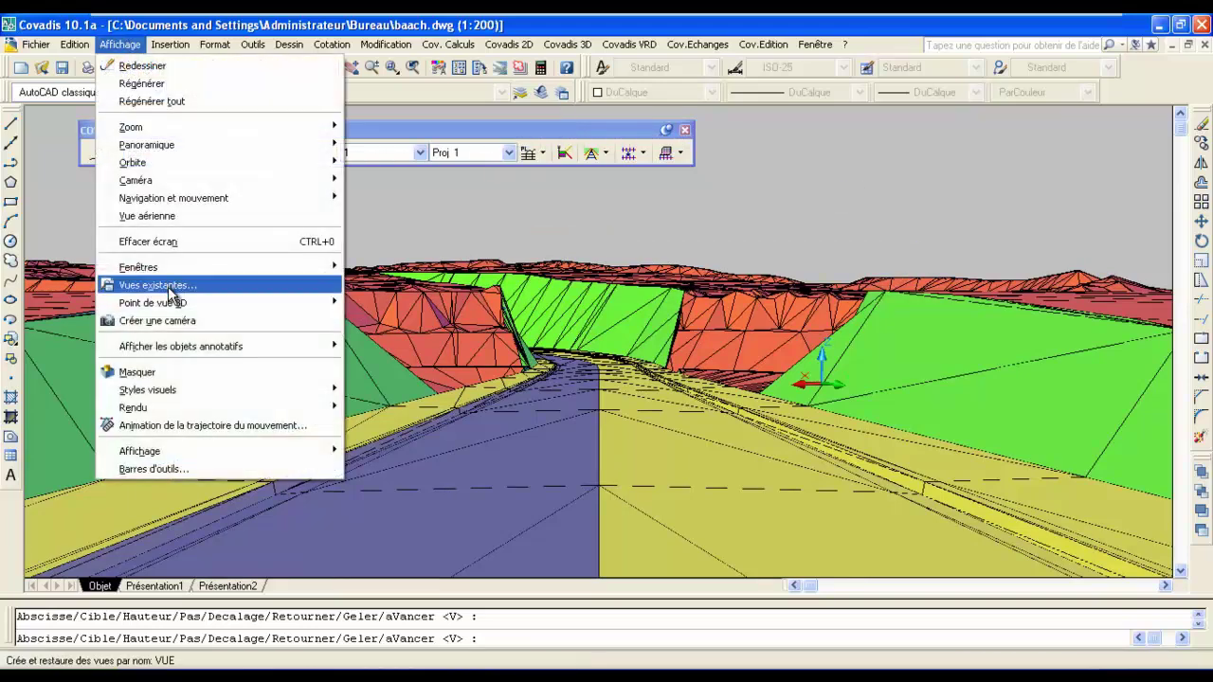
mouse_move(180, 306)
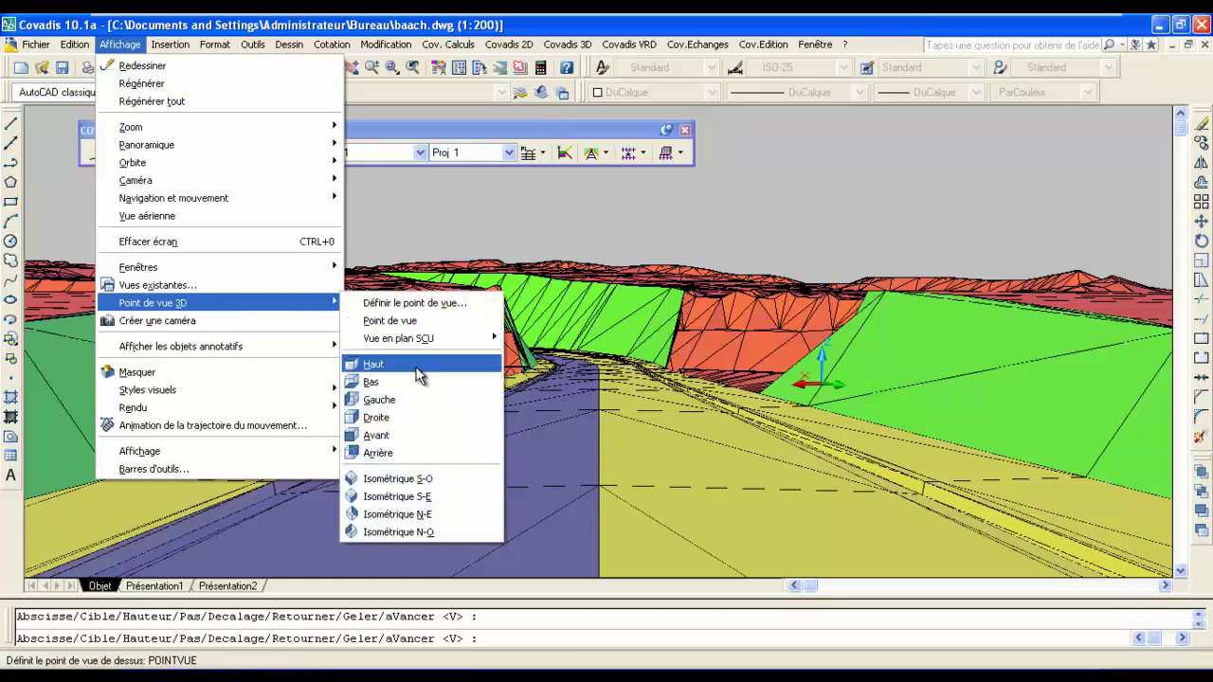
click(419, 376)
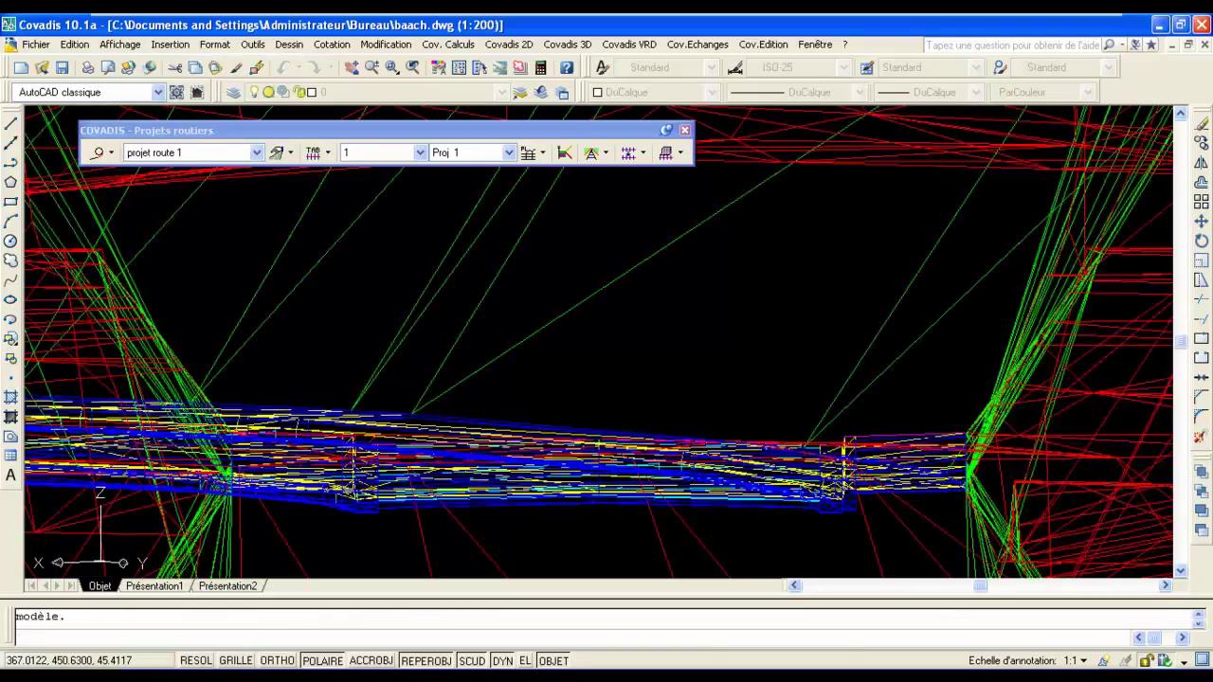
Step: Draw project cross-sections P1 to P27 with the Route.prt template at 1/100 scales, placing the sheets below the long profile
click(607, 153)
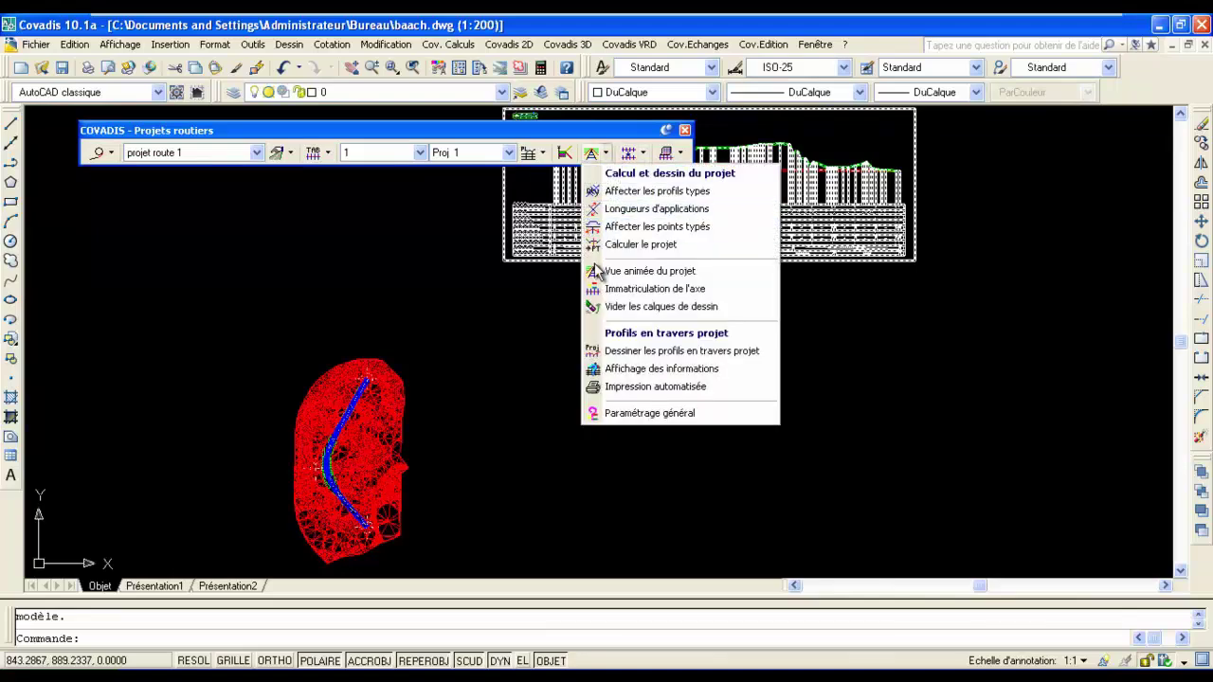
click(615, 351)
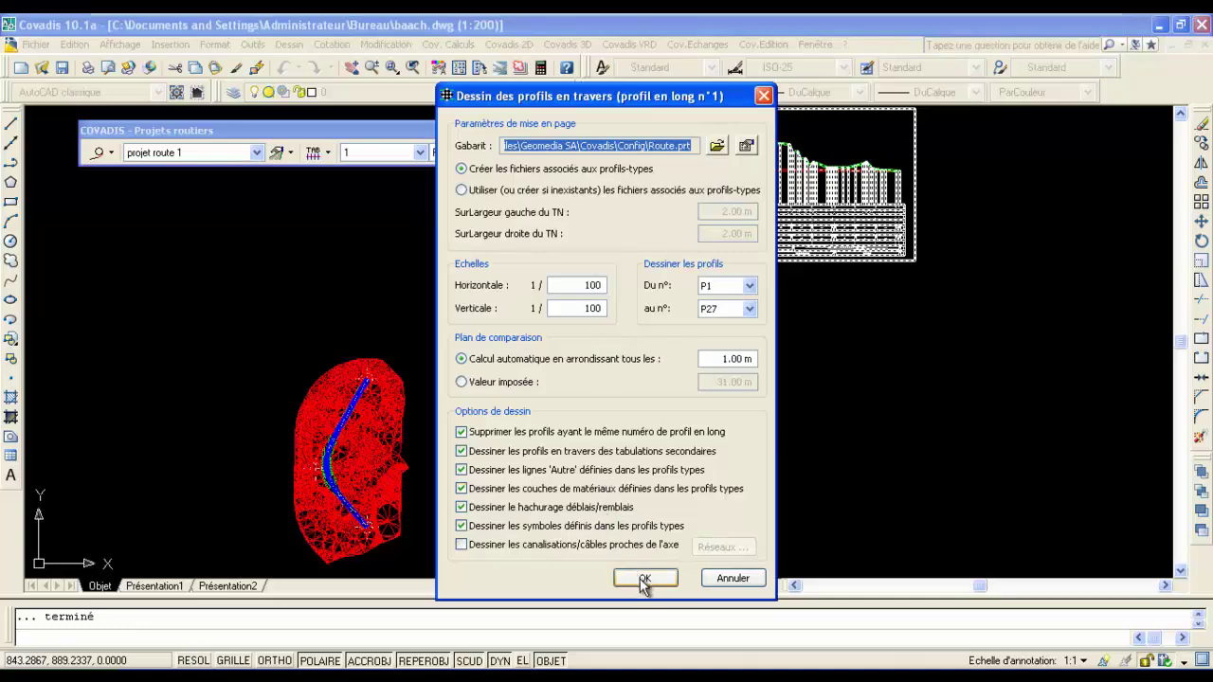
click(644, 580)
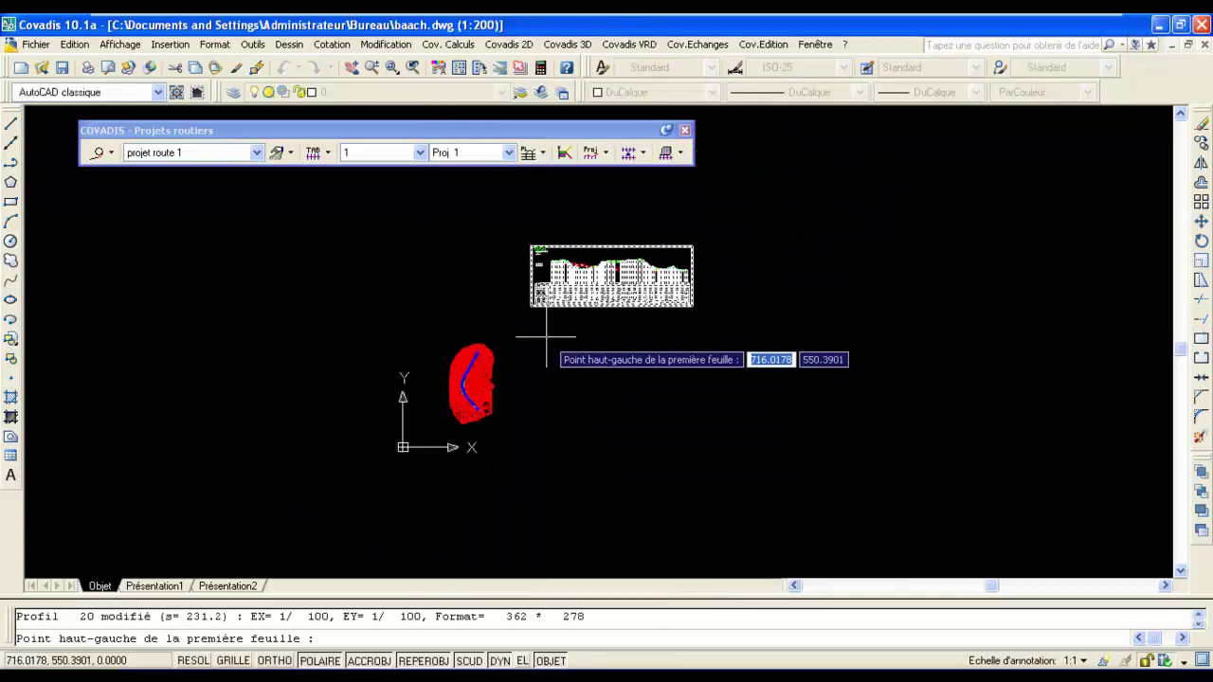
scroll(546, 335, down, 2)
click(549, 337)
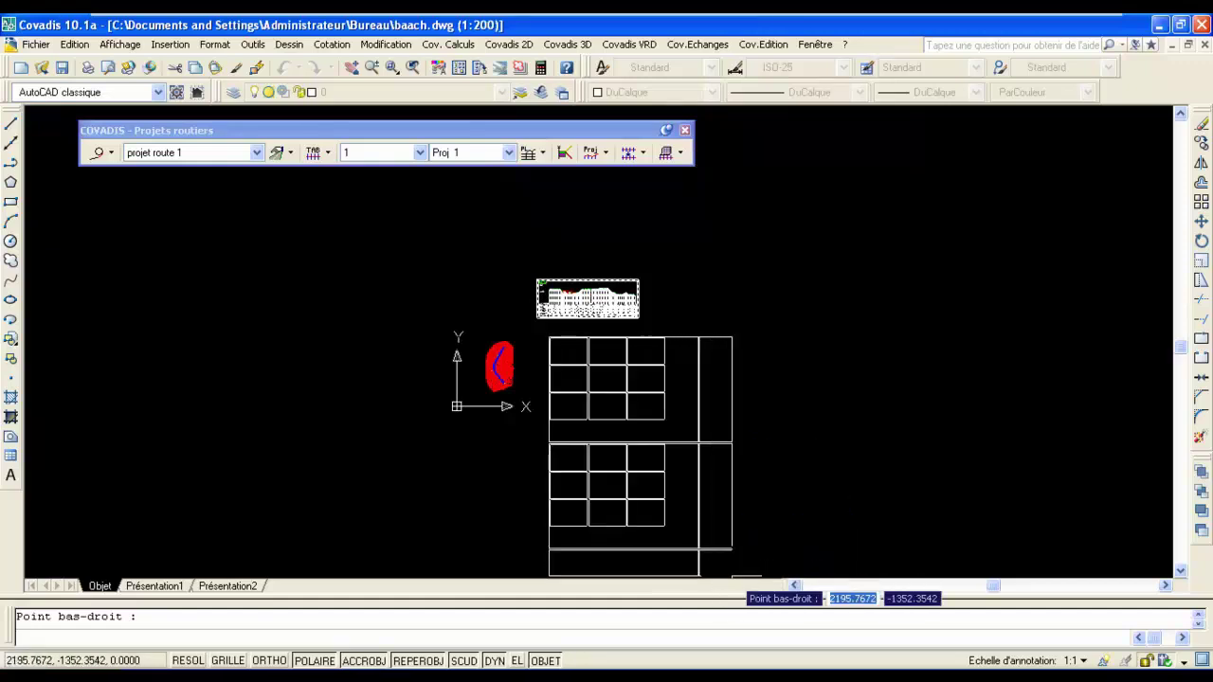
click(730, 574)
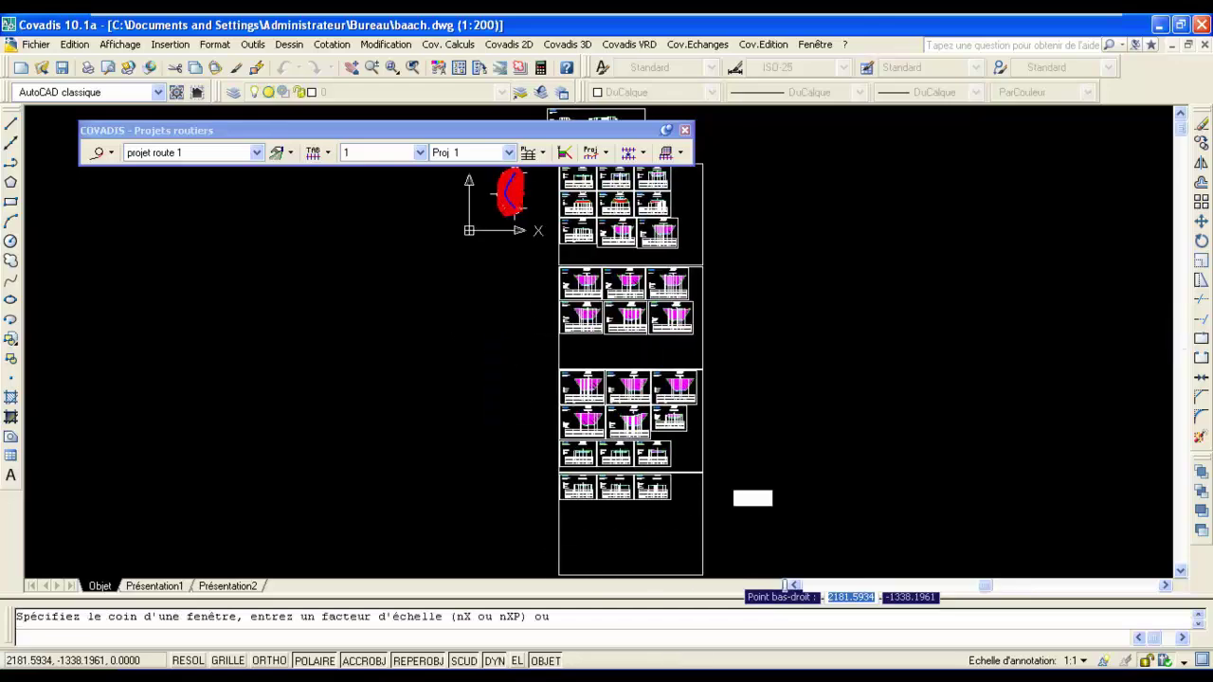
key(Escape)
Step: Examine the drawn cross-sections and their table rows for terrain and project altitudes, axis distances and partial distances
scroll(644, 372, up, 5)
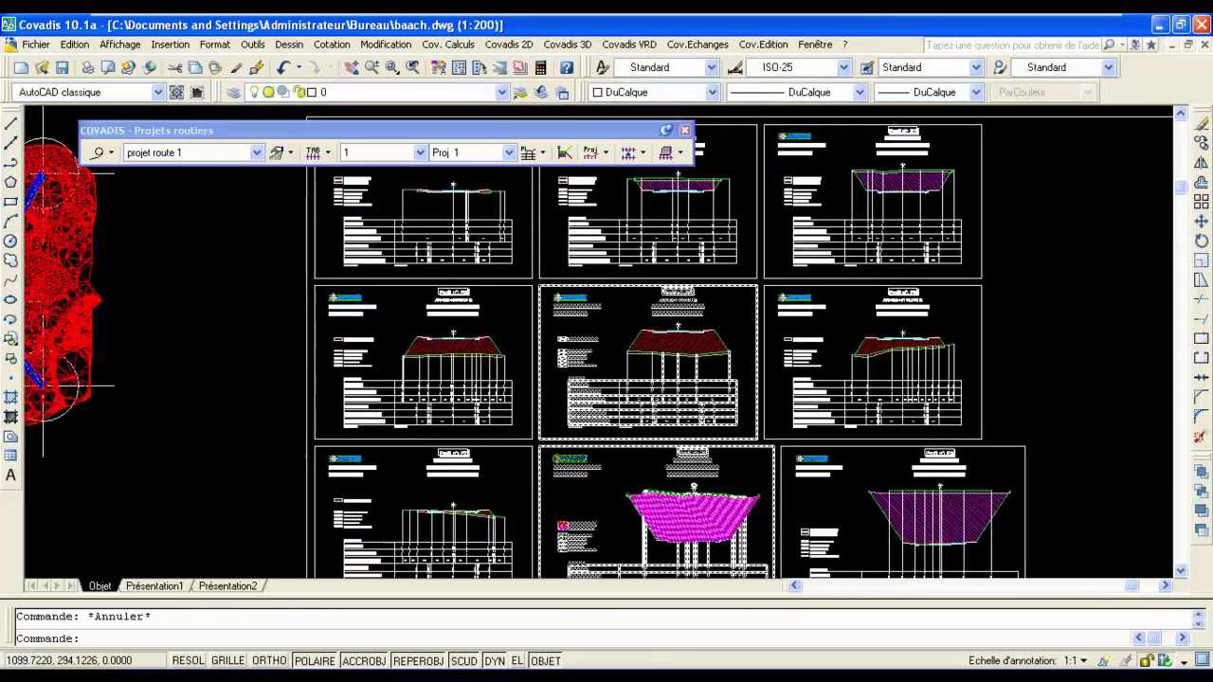
scroll(513, 251, up, 2)
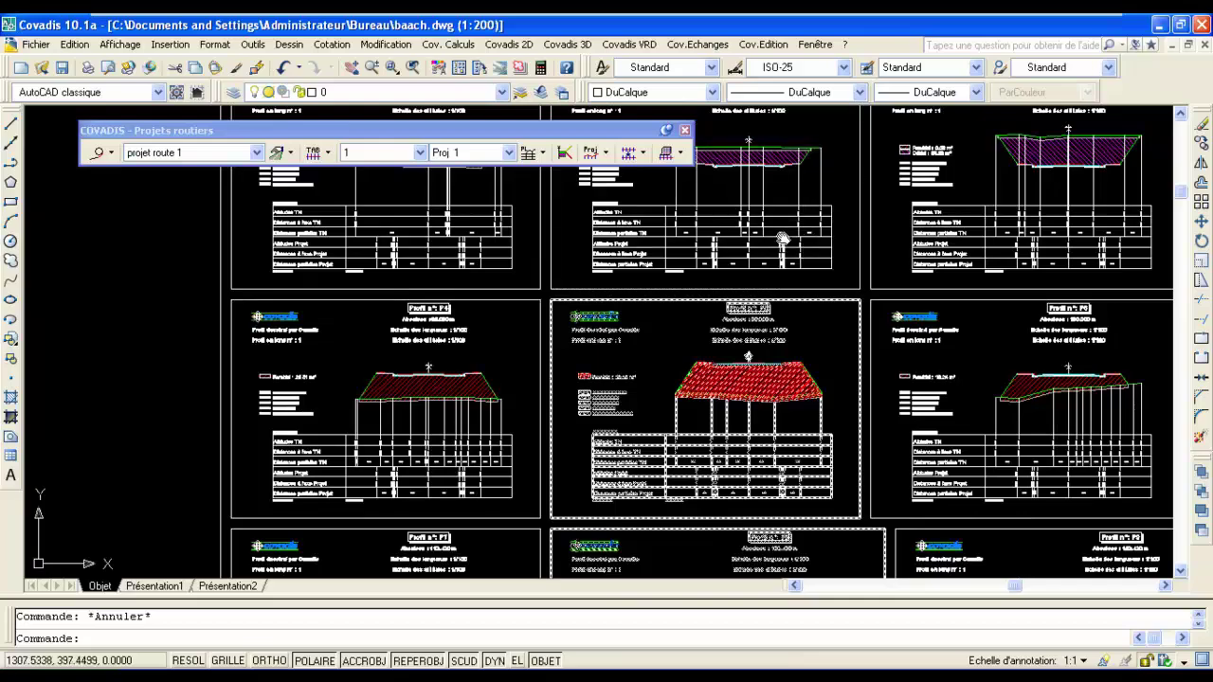
middle_drag(783, 239, 604, 268)
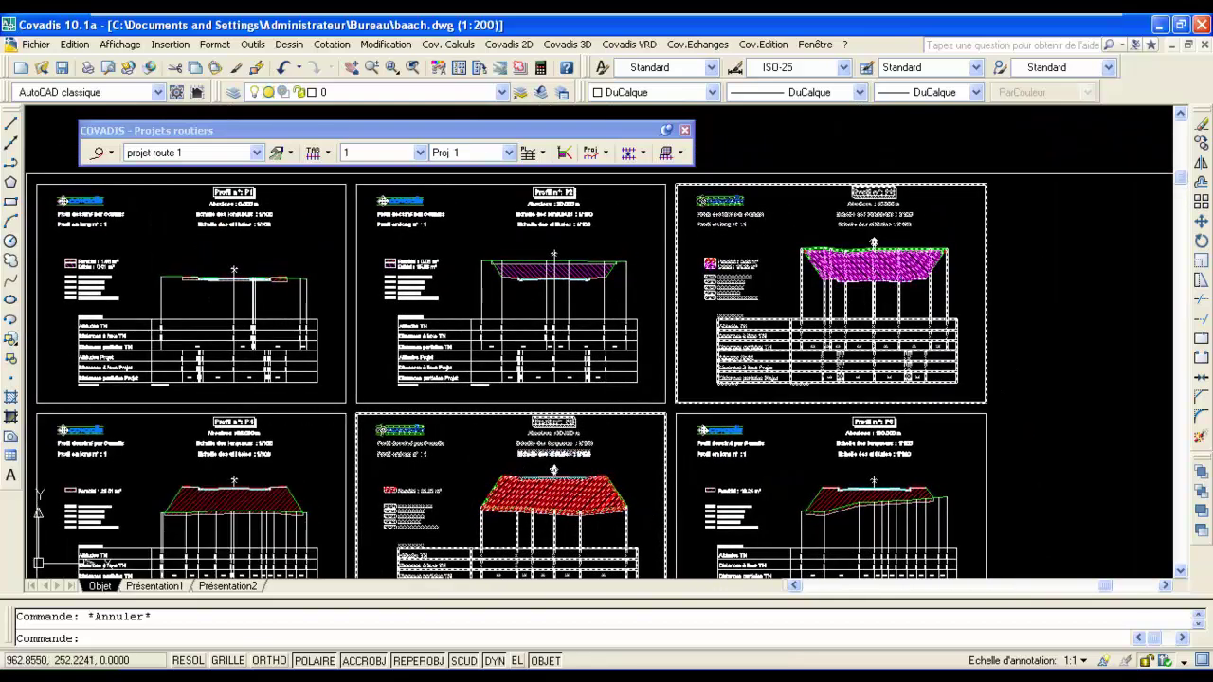
scroll(663, 493, down, 4)
scroll(658, 421, up, 10)
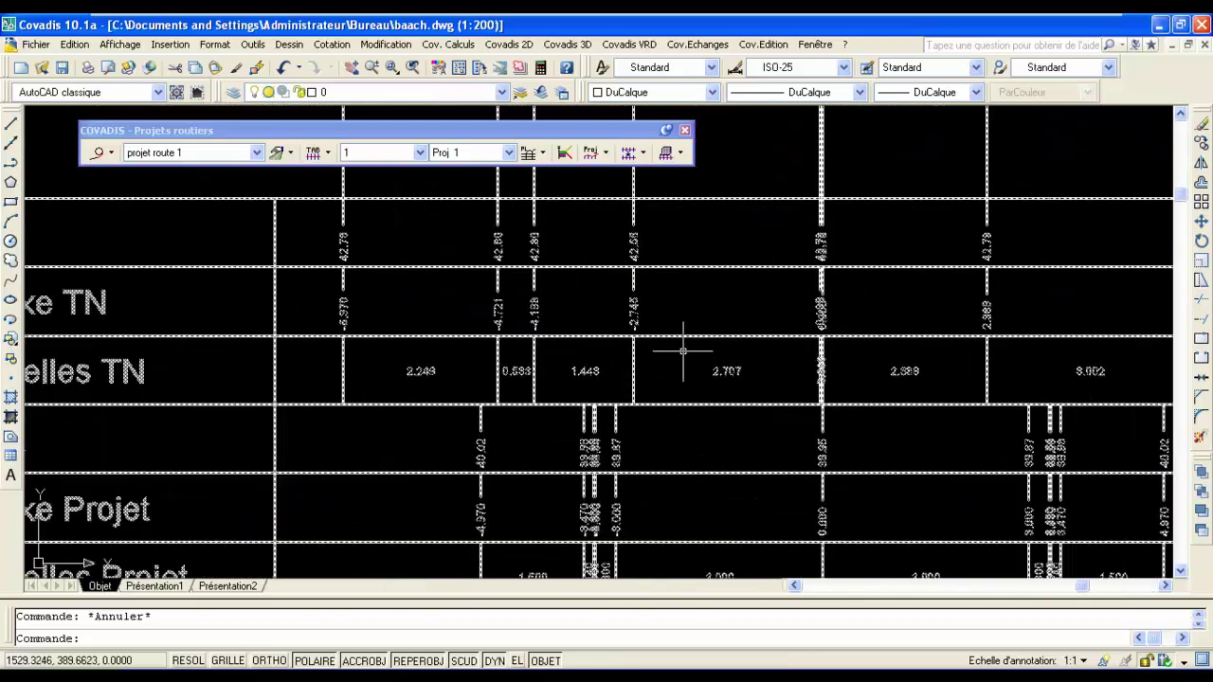
middle_drag(325, 298, 691, 279)
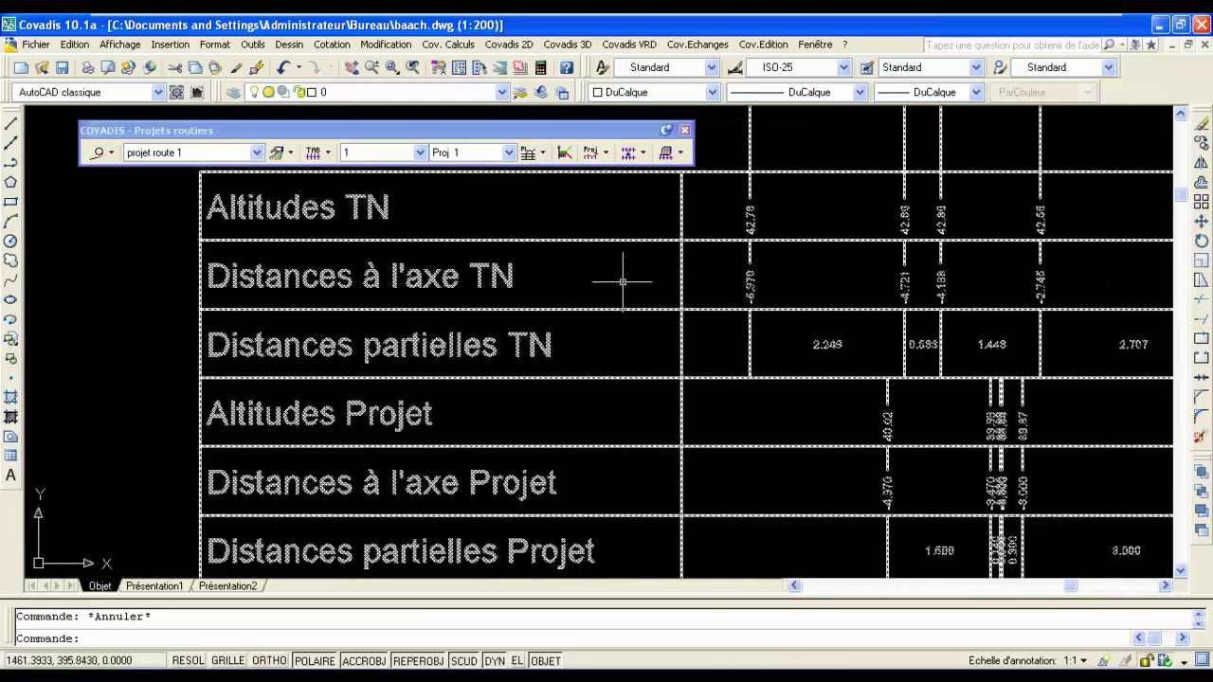
middle_drag(587, 370, 592, 253)
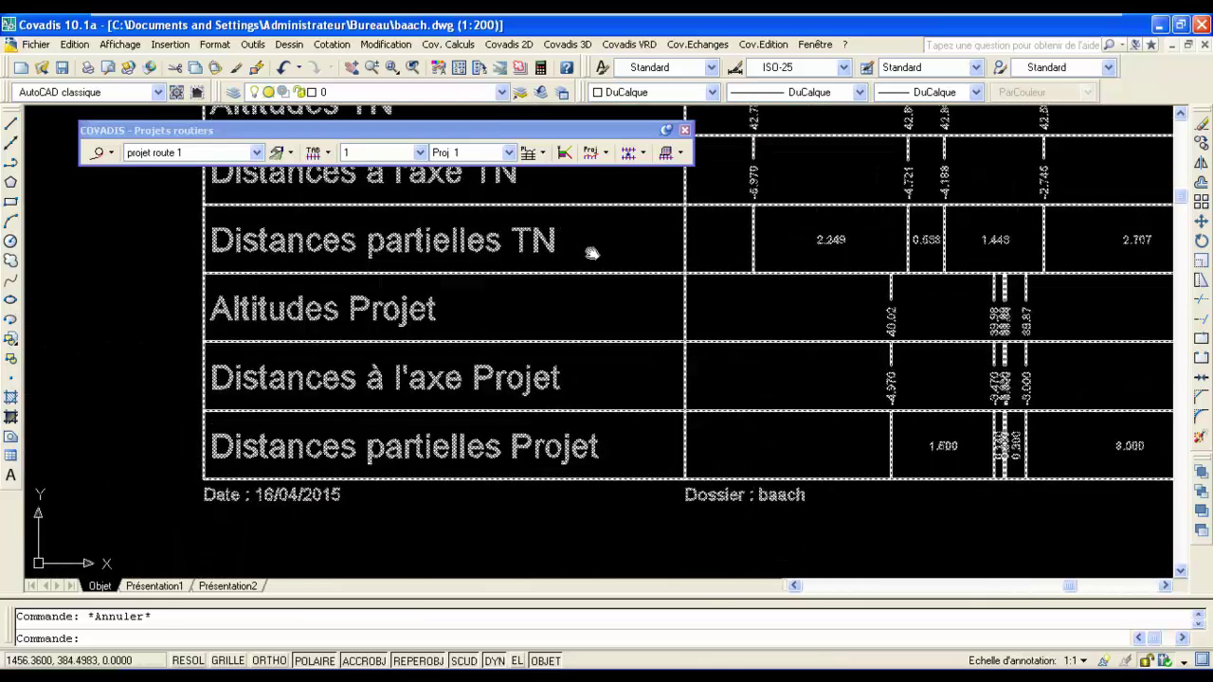
middle_drag(617, 373, 595, 294)
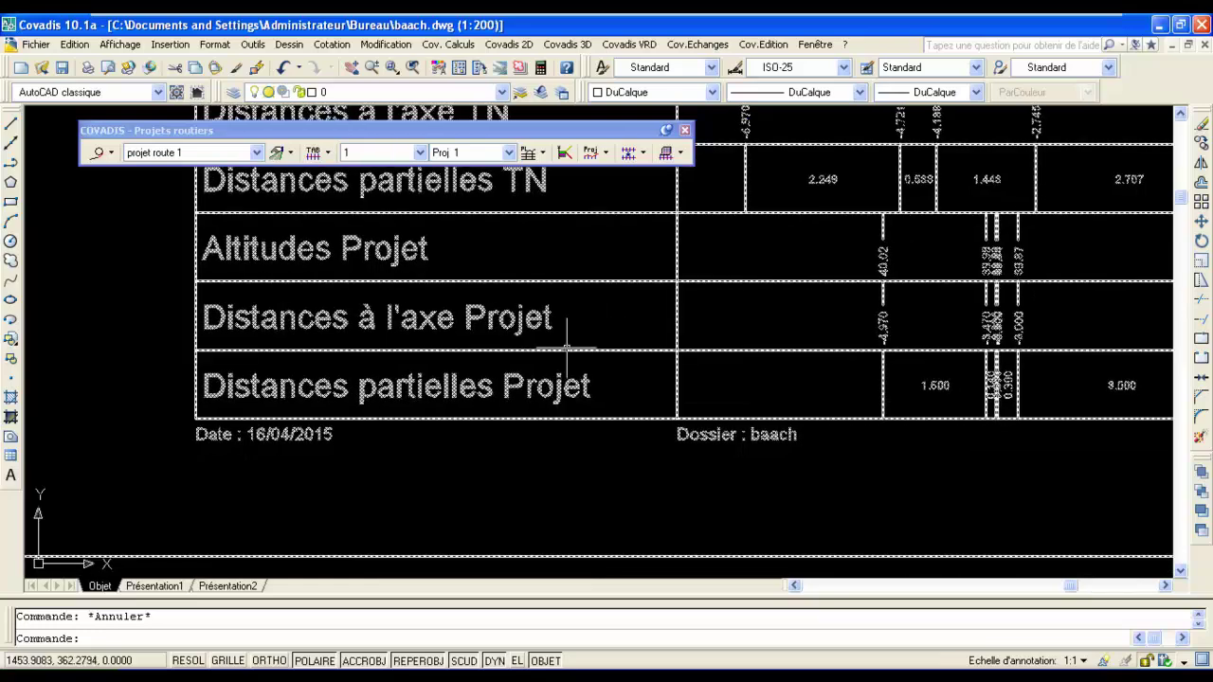
scroll(566, 347, down, 8)
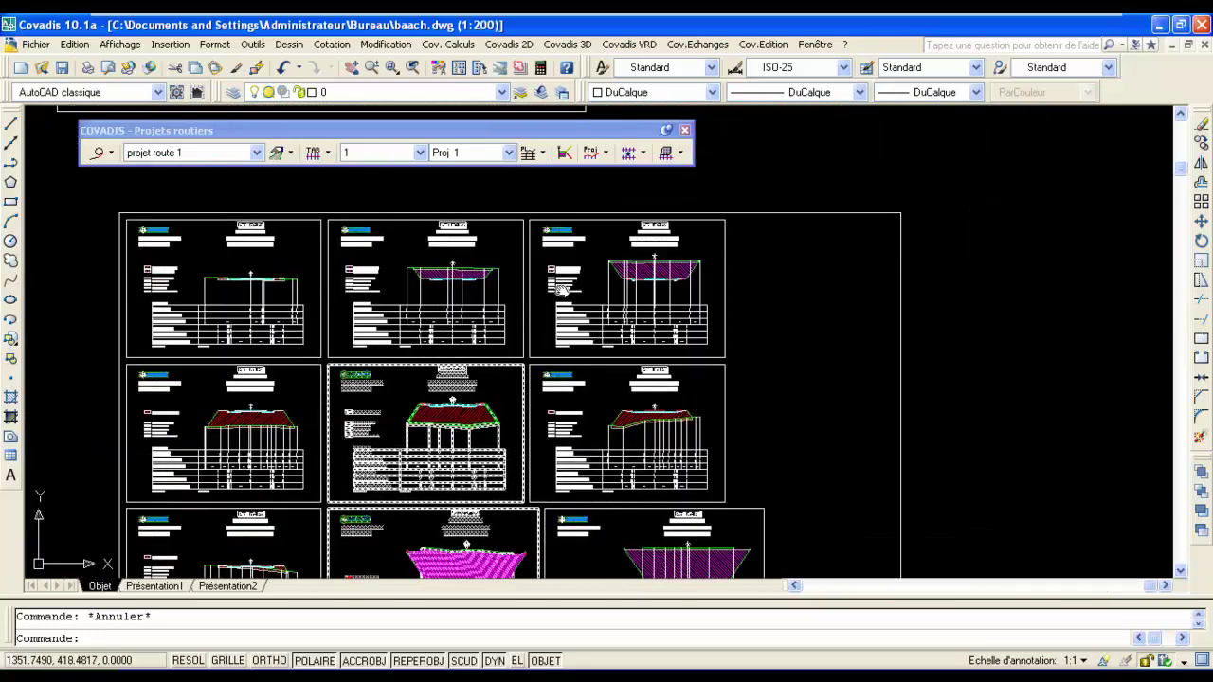
scroll(561, 291, down, 5)
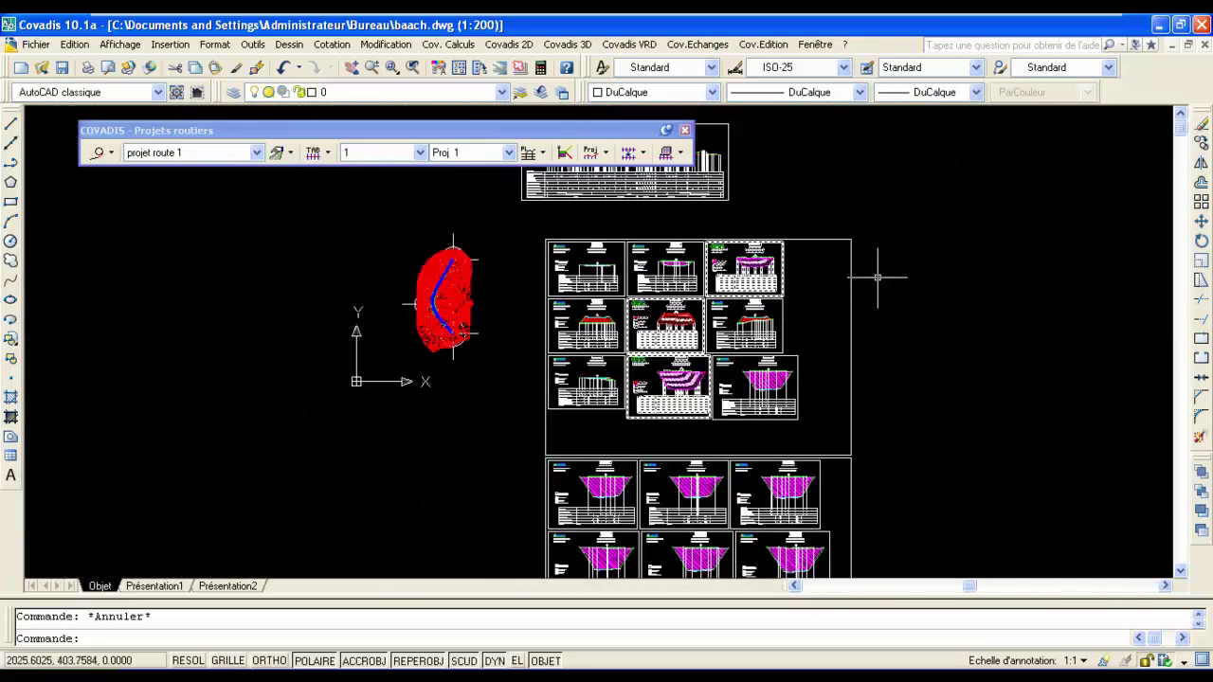
Step: Start creating a roundabout and choose the 25 m radius template for its ring
middle_drag(877, 278, 433, 282)
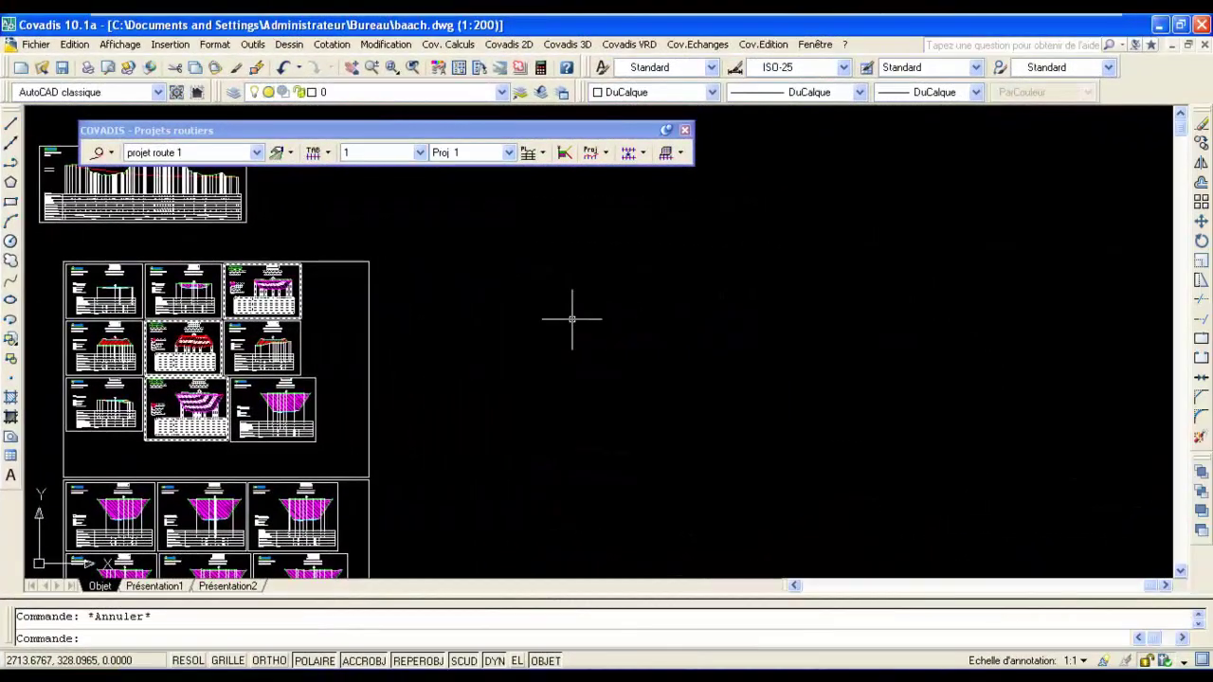
mouse_move(680, 292)
middle_down()
mouse_move(598, 298)
mouse_move(541, 247)
middle_up()
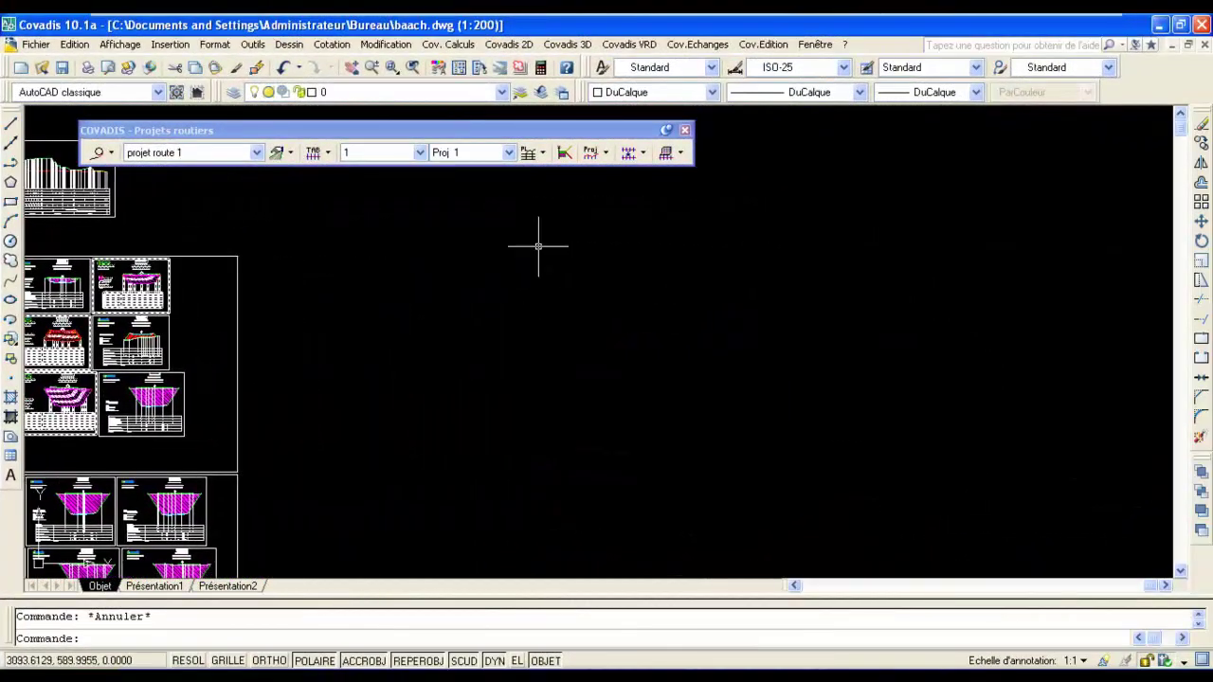
click(628, 45)
mouse_move(652, 180)
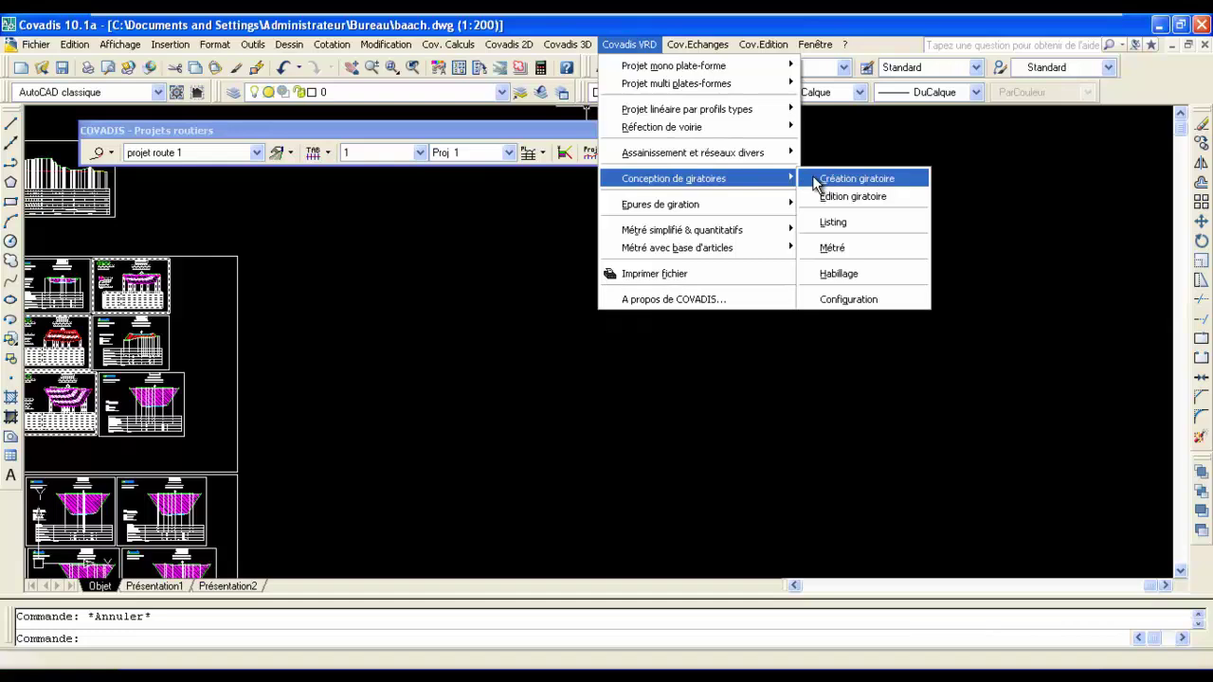
click(817, 183)
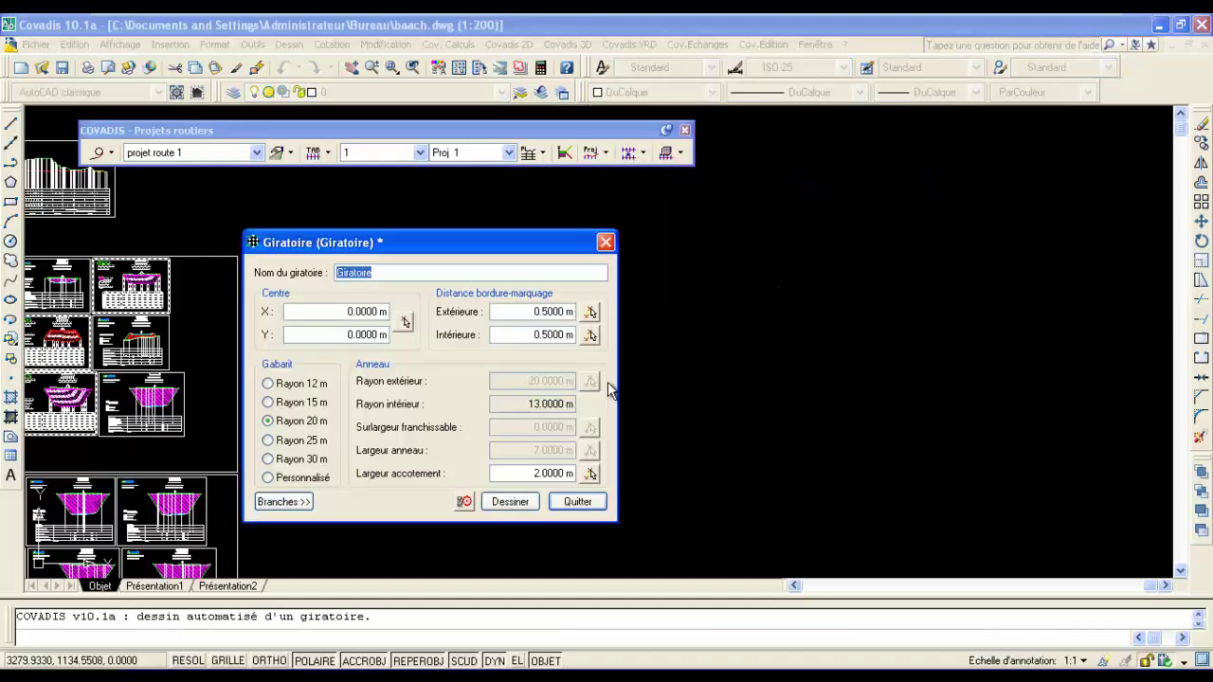
drag(446, 244, 476, 220)
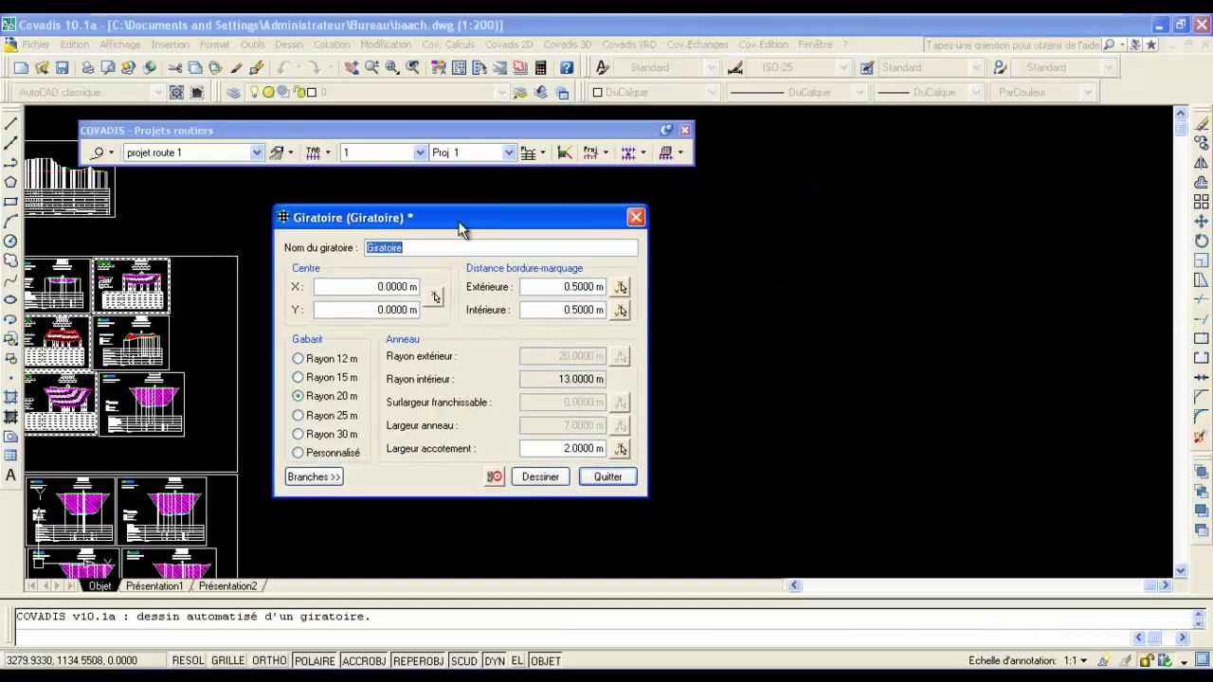
click(300, 417)
click(426, 402)
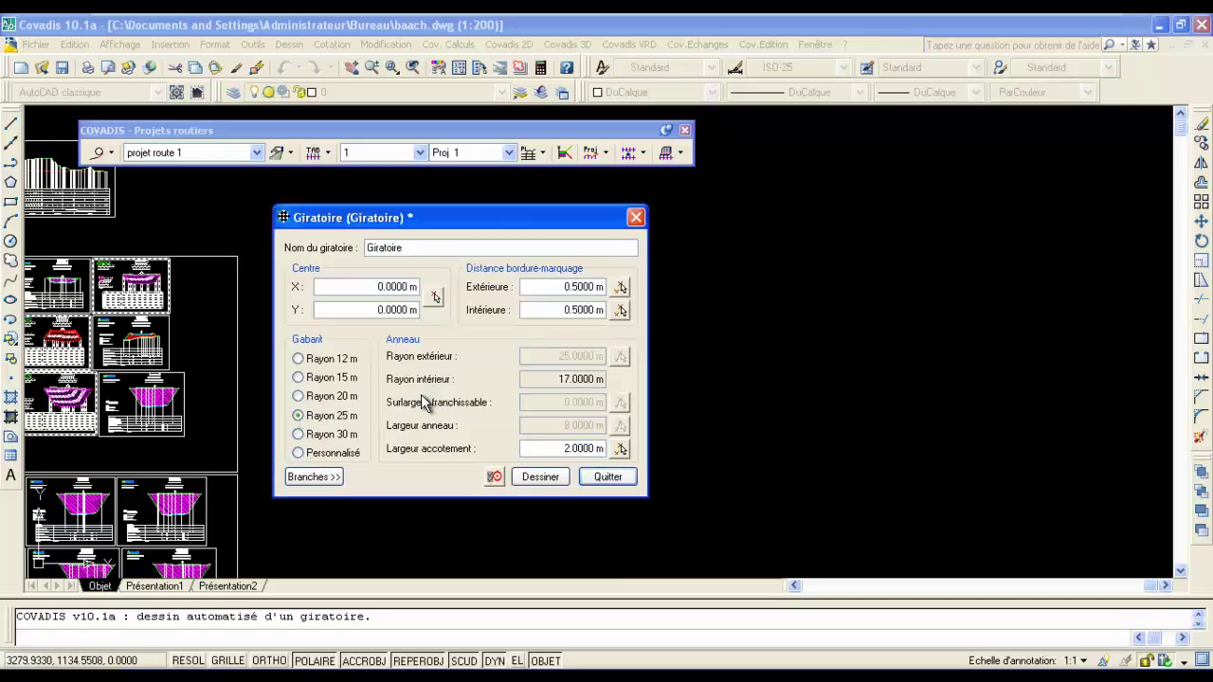
Step: Place the roundabout's centre at about X 5669 m, Y -200 m in empty space and draw the ring
click(434, 300)
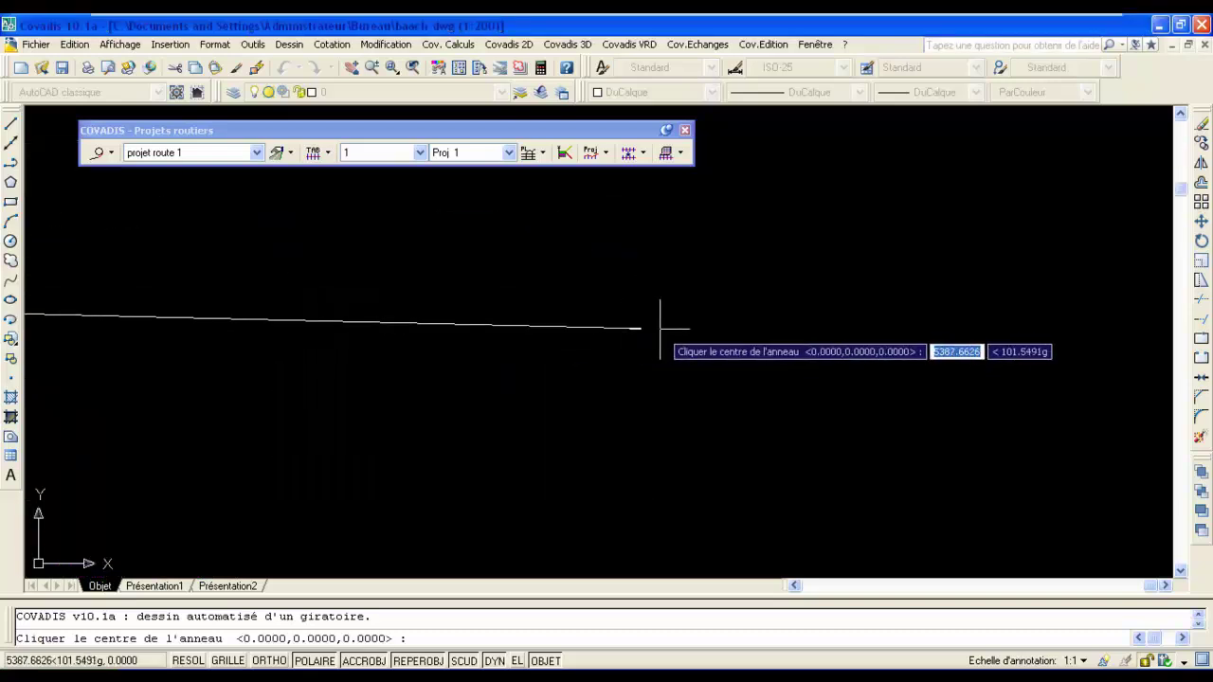
click(732, 346)
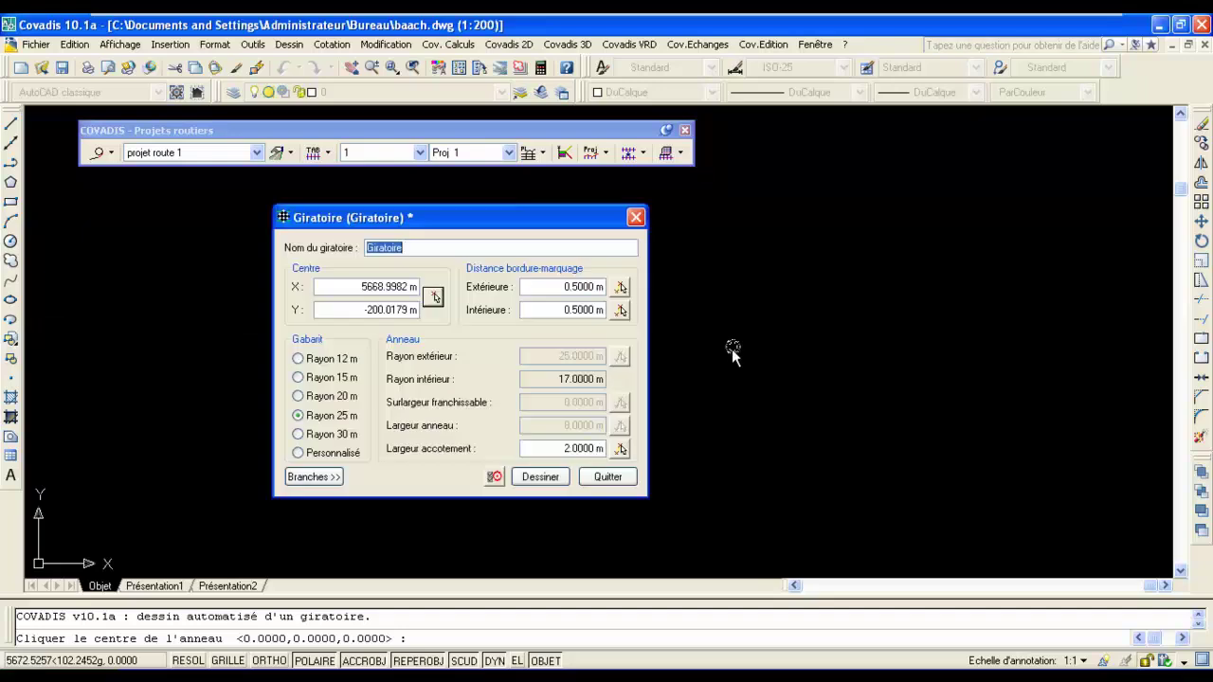
click(543, 481)
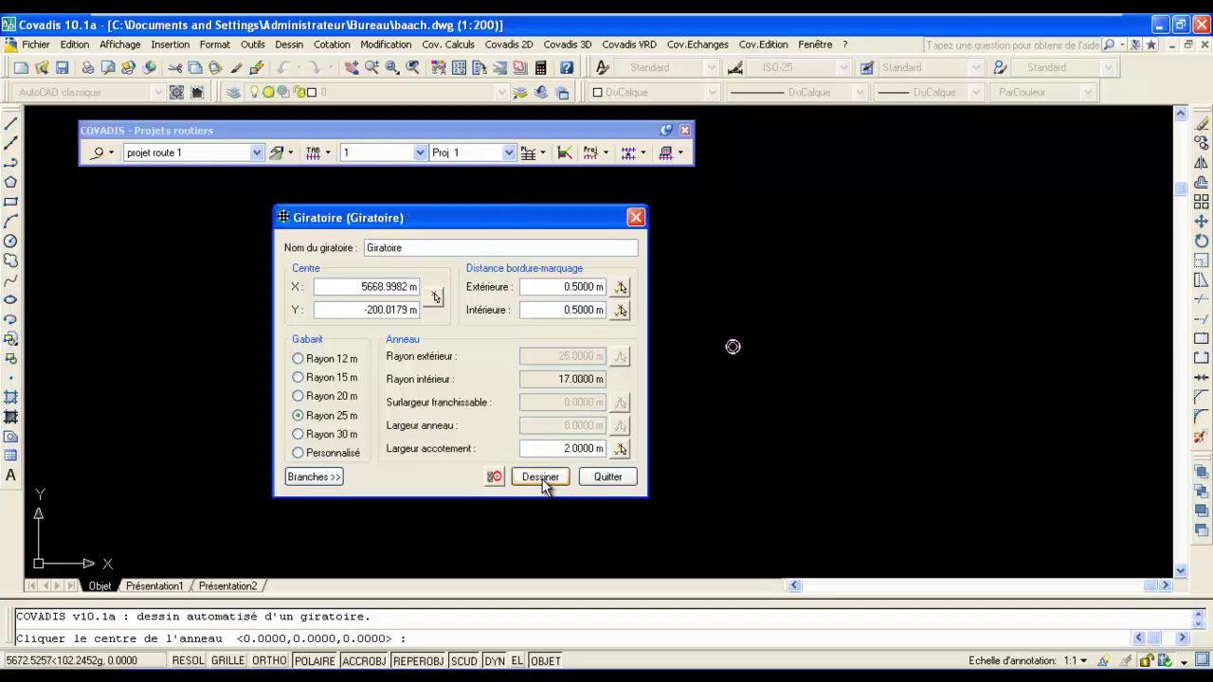
Step: Define the roundabout's first branch at 100 gr with the preset lane and island dimensions, saving it before starting another branch
click(313, 477)
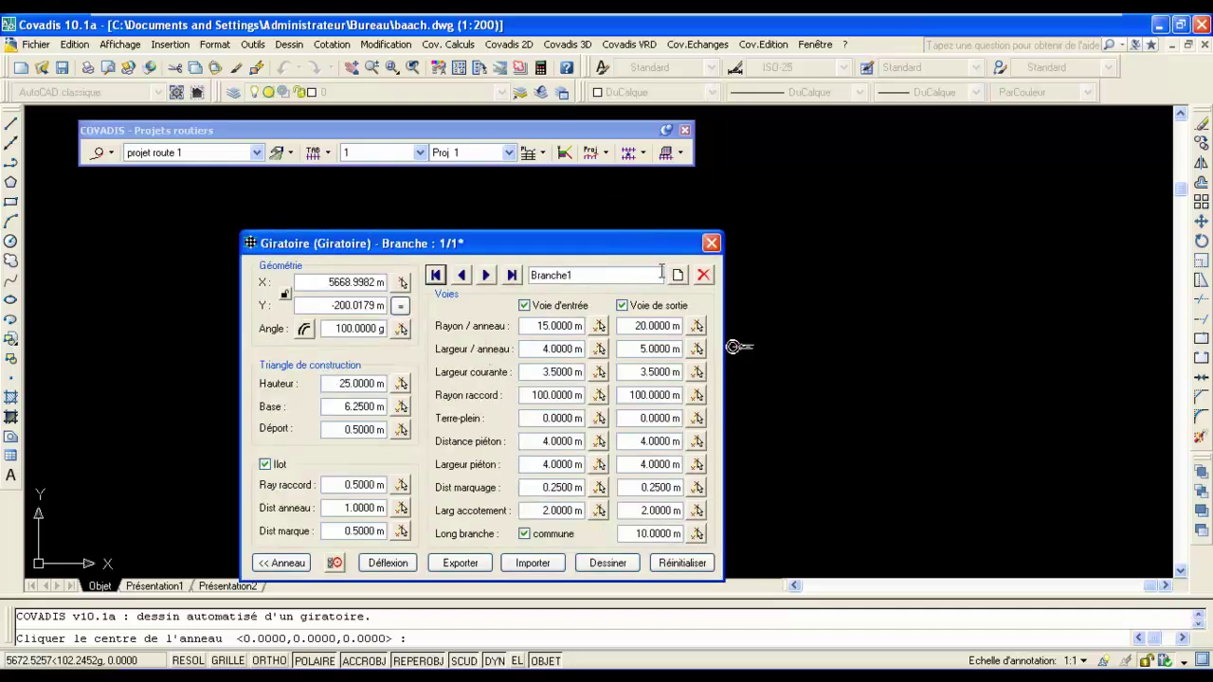
click(677, 274)
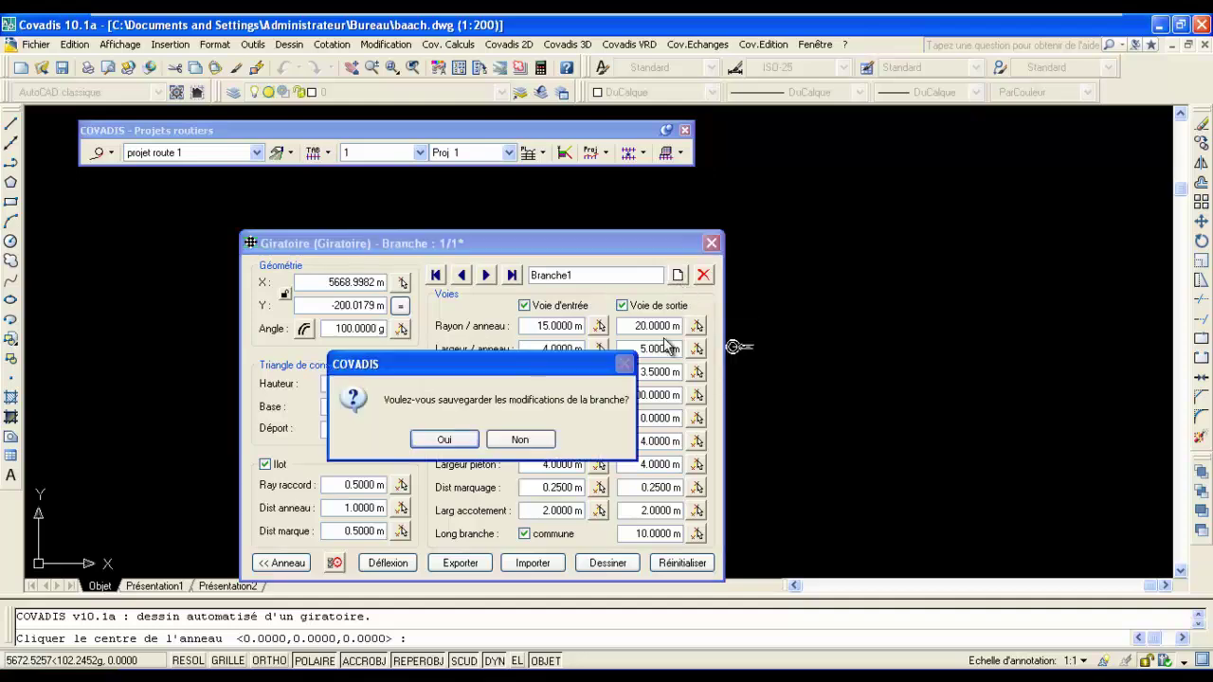
click(444, 440)
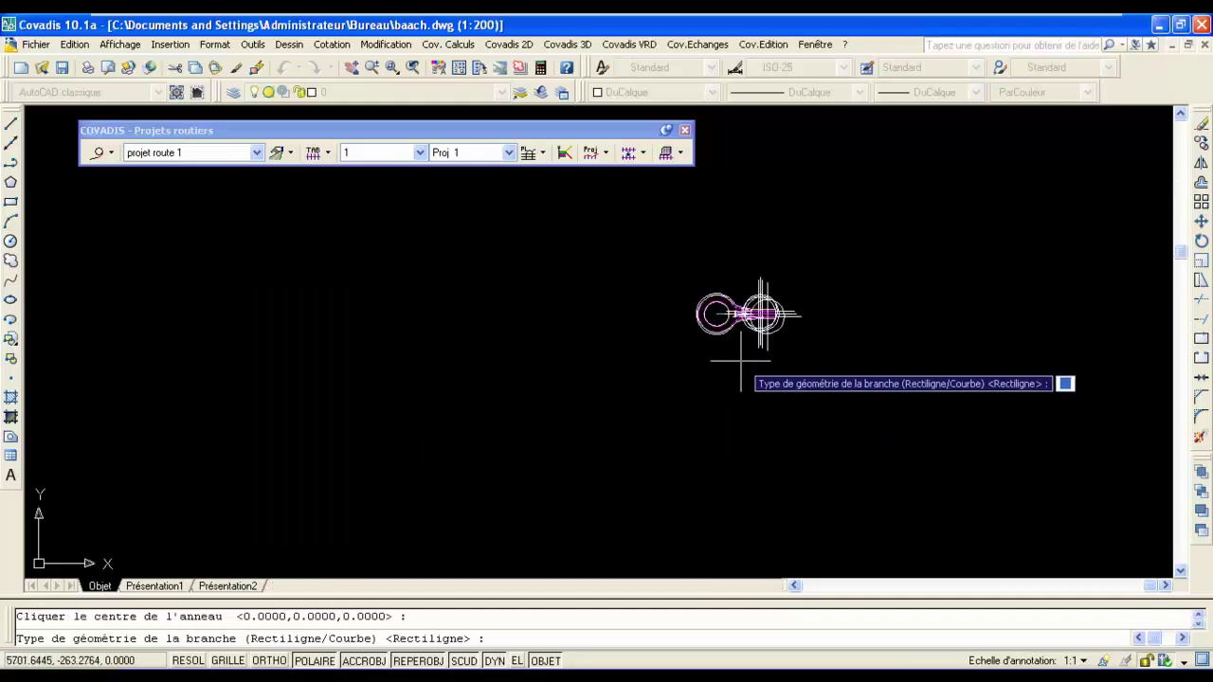
Step: Add a second, straight (Rectiligne) branch on the ring's upper-left side at an angle of about 332.4 gr
scroll(749, 303, up, 8)
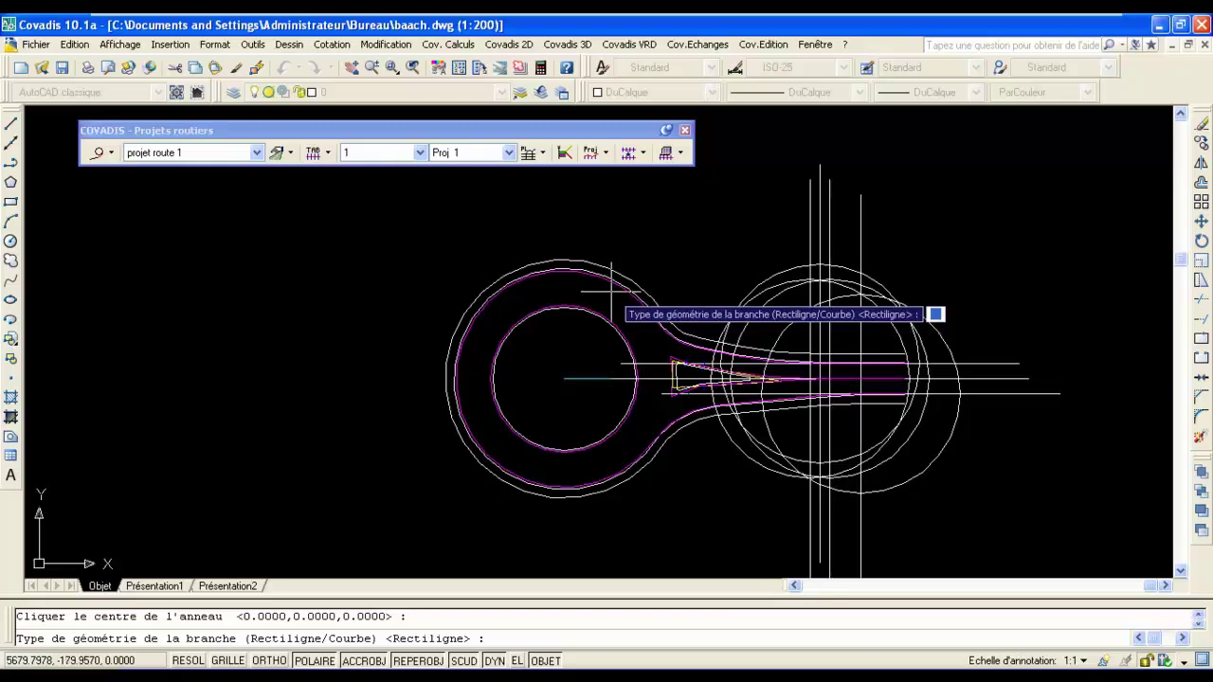
text(r)
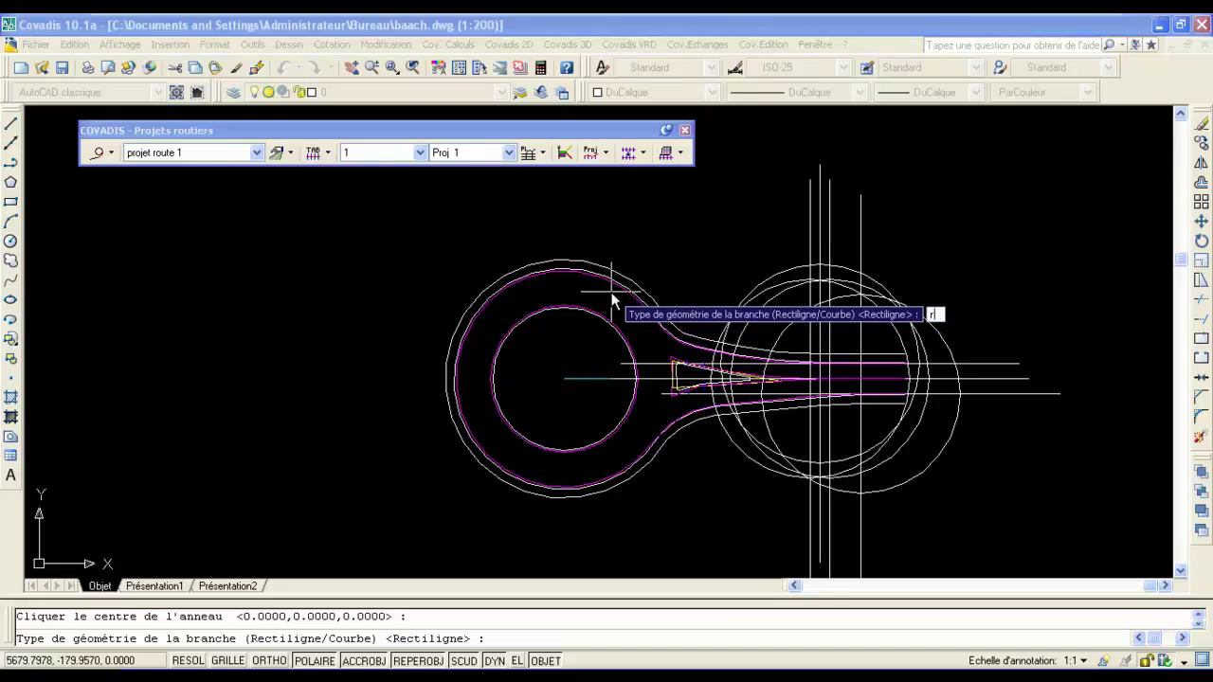
key(Return)
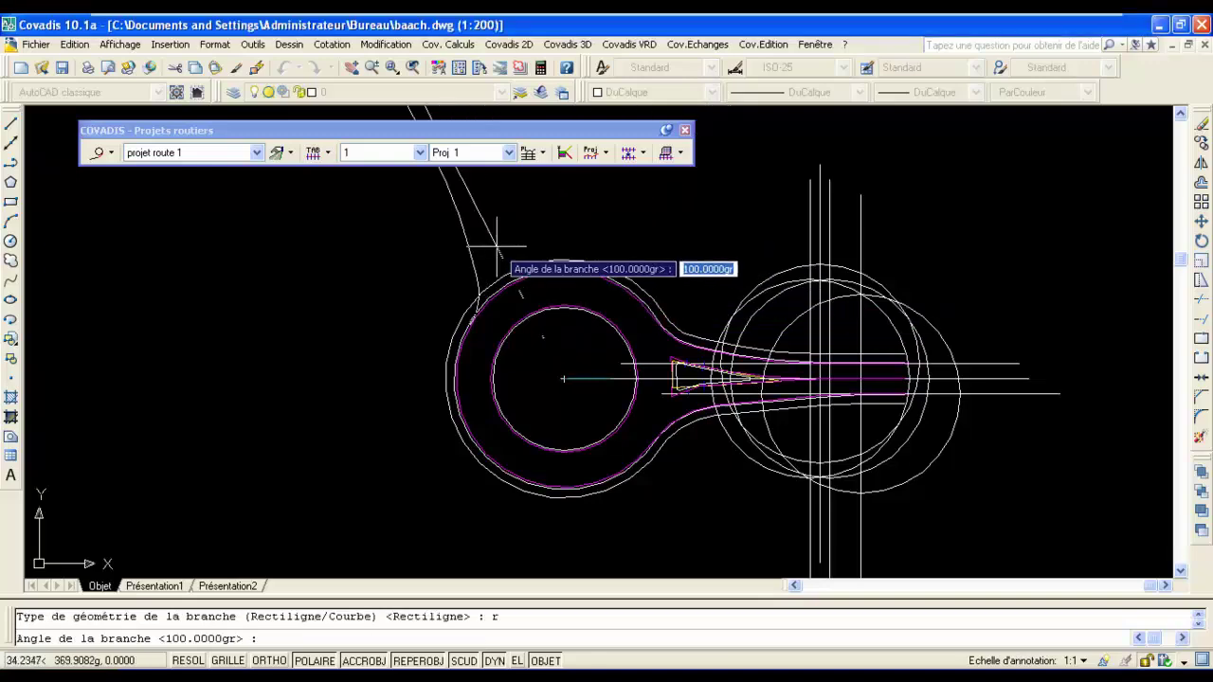
click(438, 320)
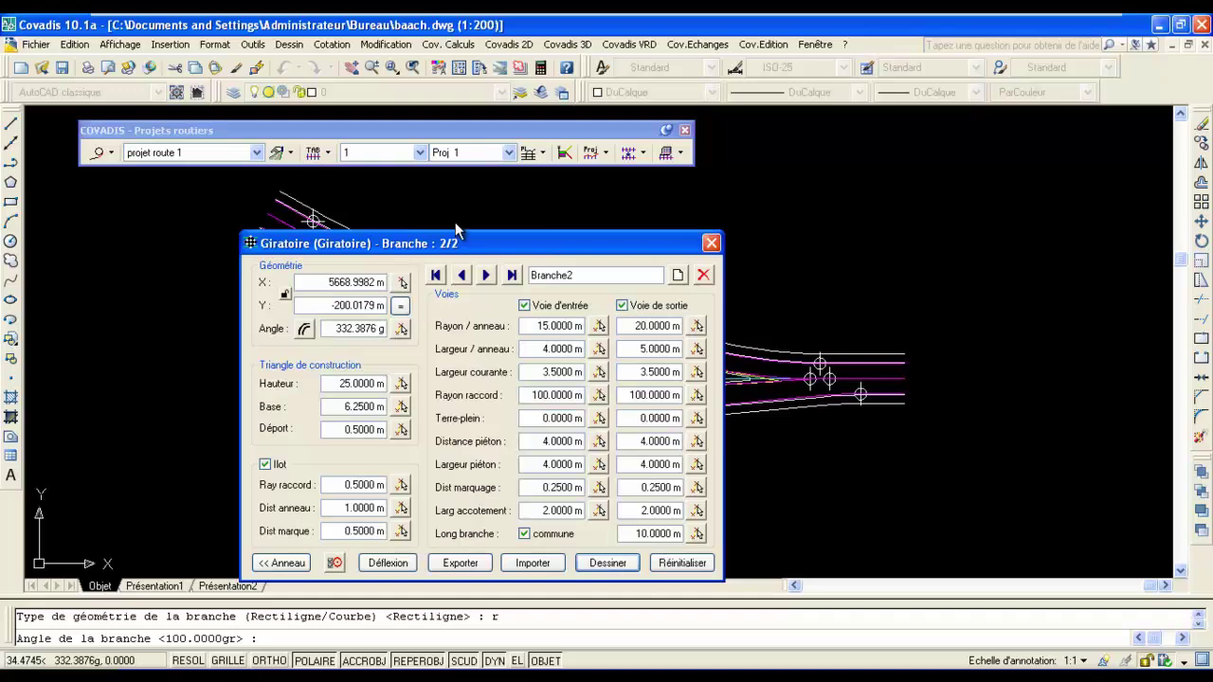
drag(451, 245, 556, 253)
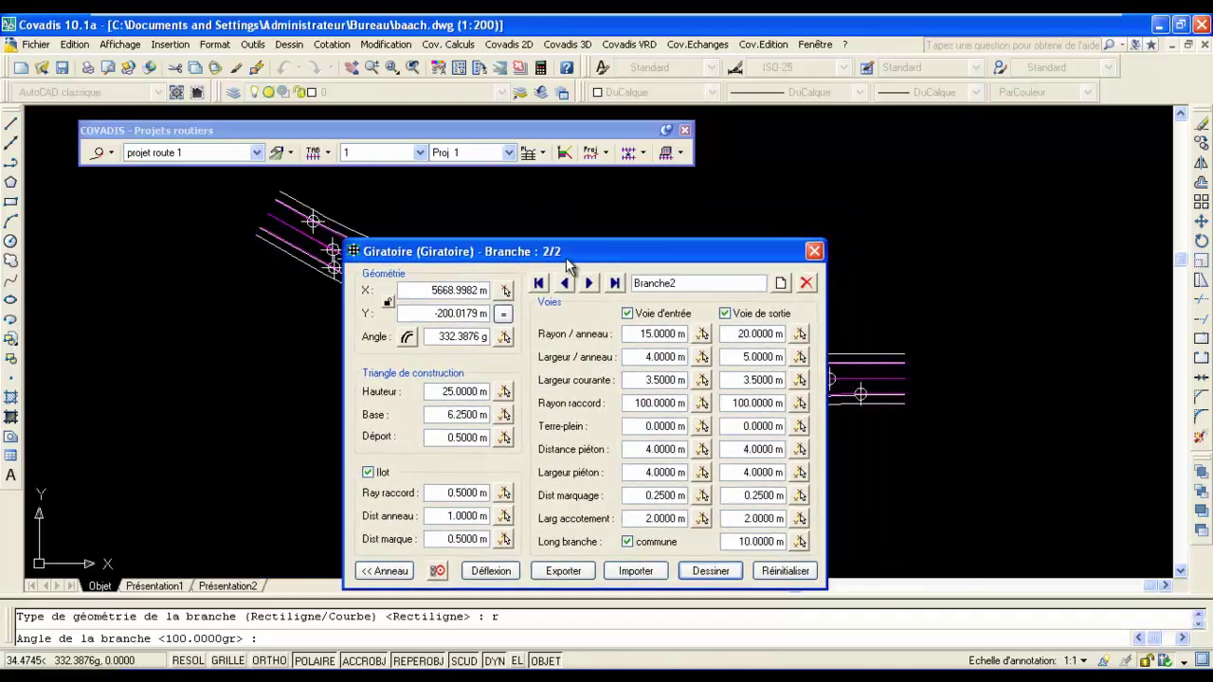
Step: Add and draw a third straight branch at about 24.7 gr, applying the proposed angle correction to resolve its overlap with Branche1
click(780, 283)
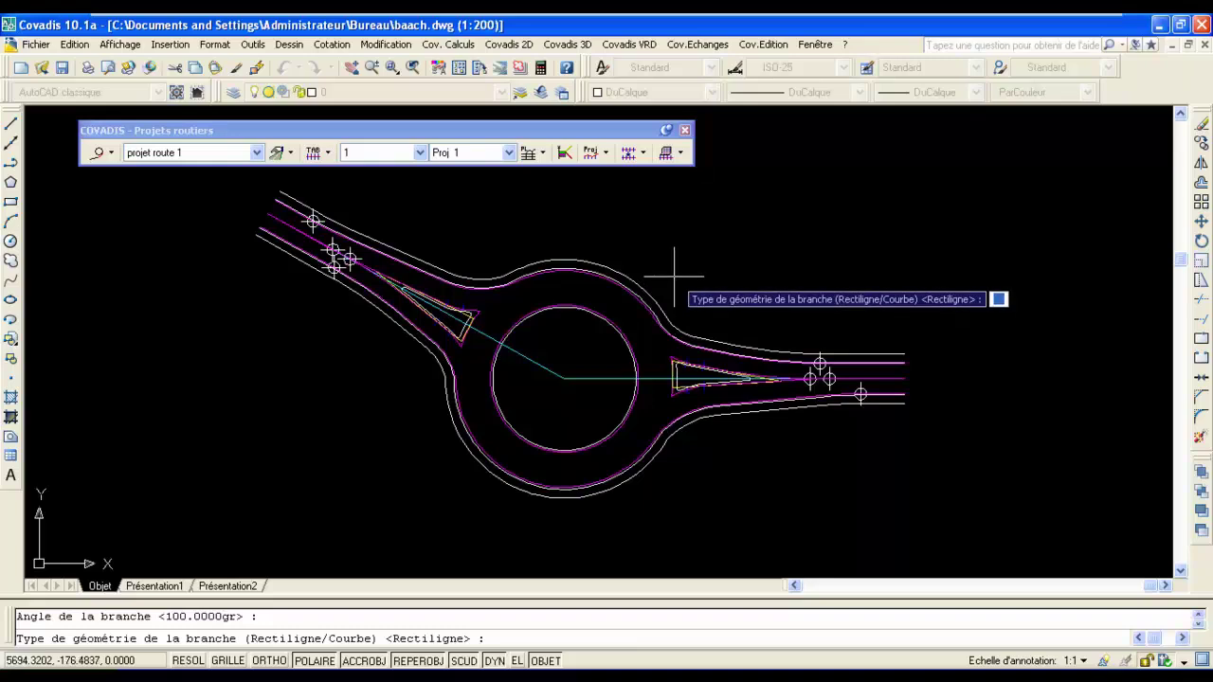
text(r)
key(Return)
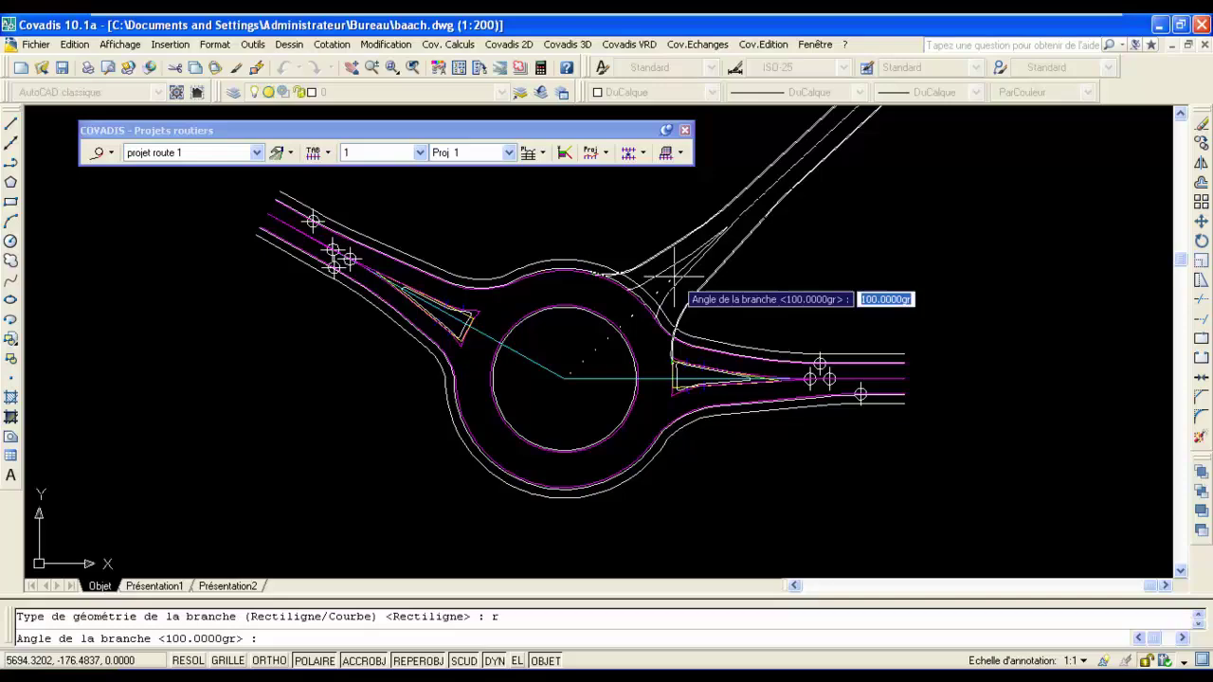
click(618, 249)
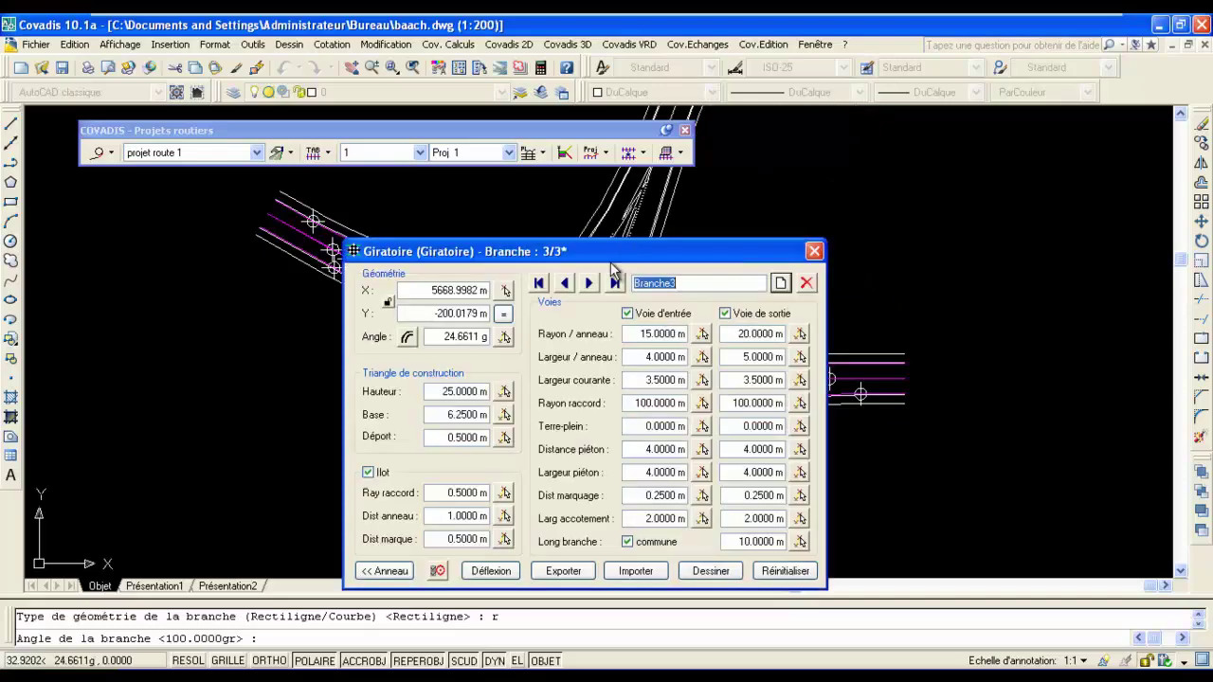
click(702, 572)
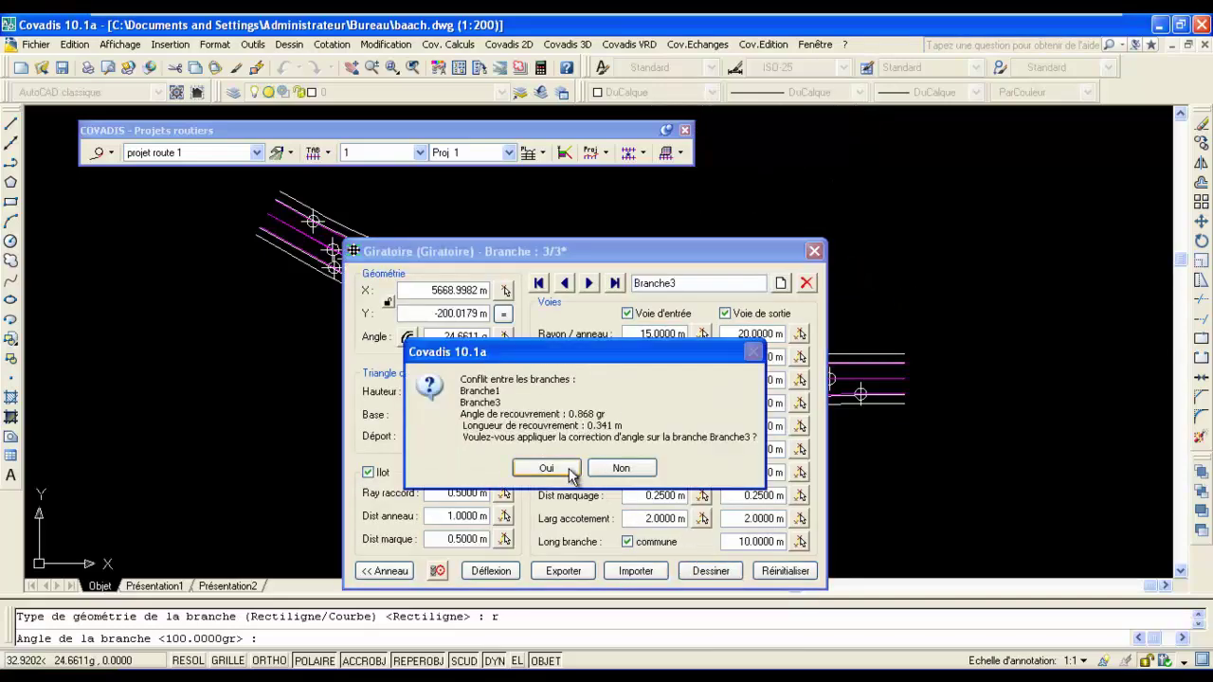
click(546, 468)
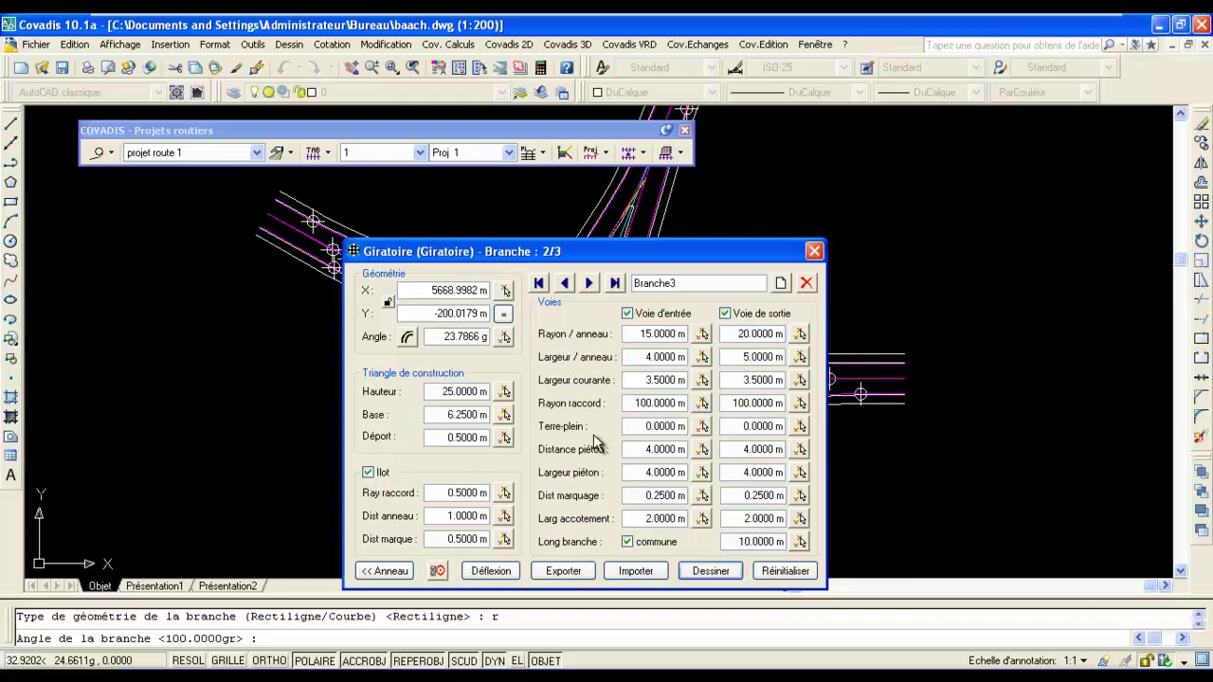
Step: Add and draw a fourth straight branch below the ring at about 226.4 gr, and finish the roundabout's creation
click(780, 285)
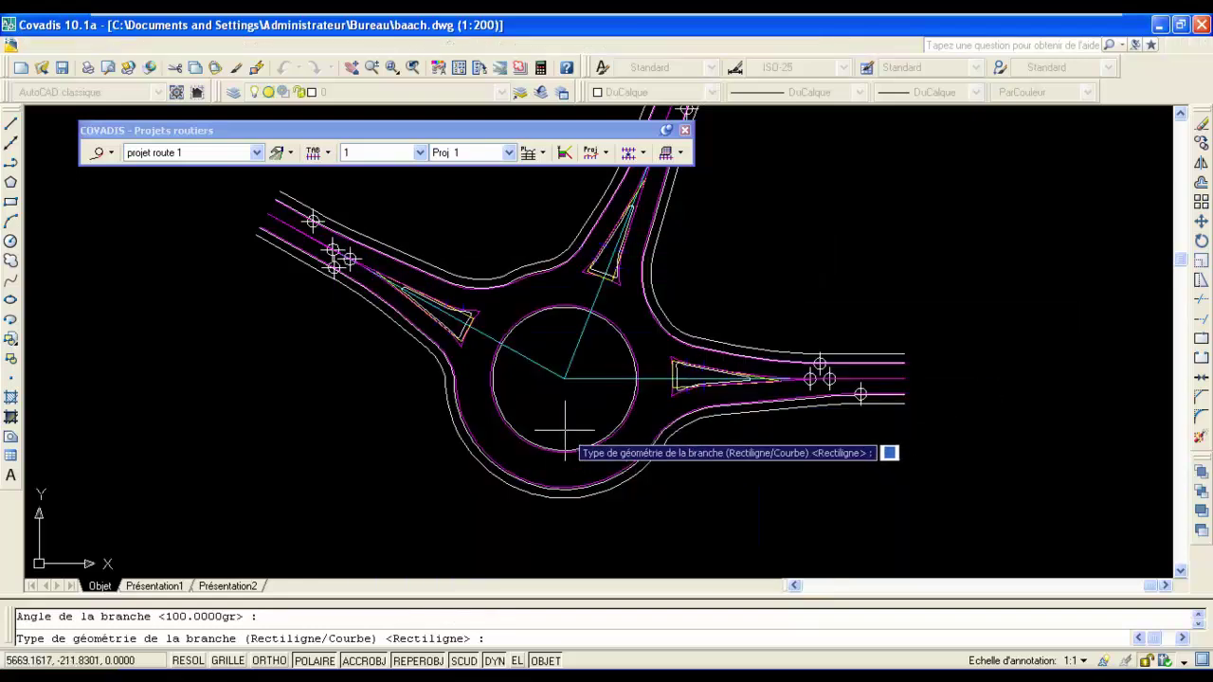
scroll(560, 422, down, 3)
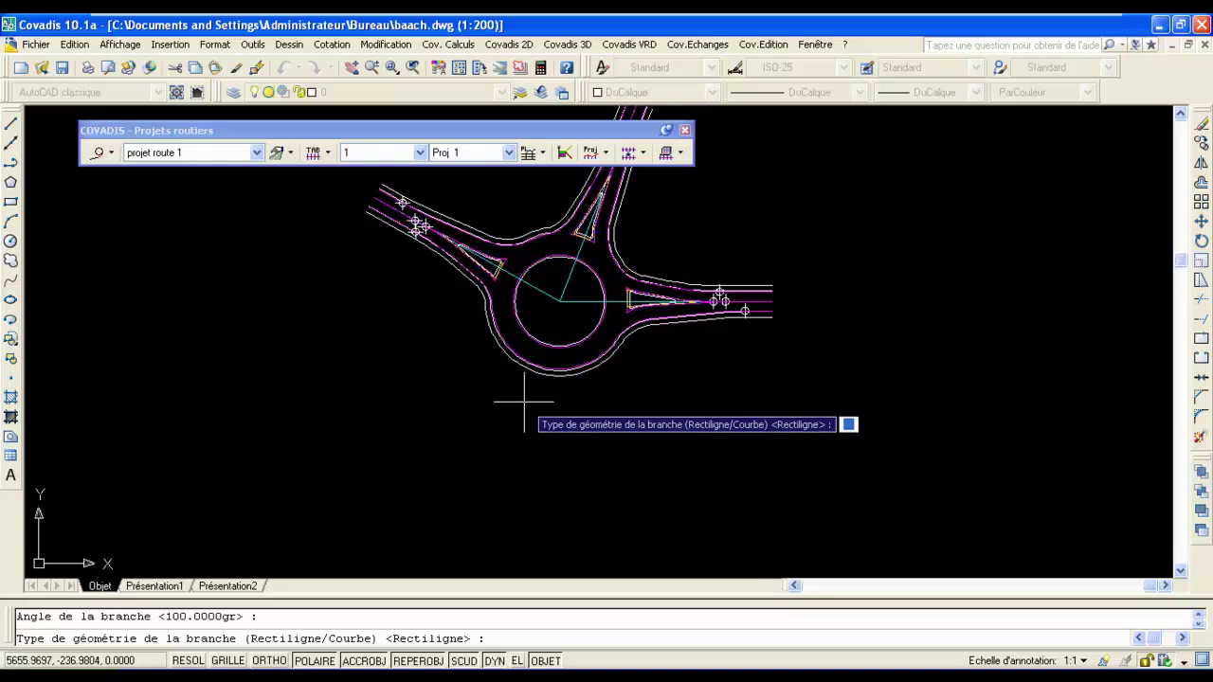
text(r)
key(Return)
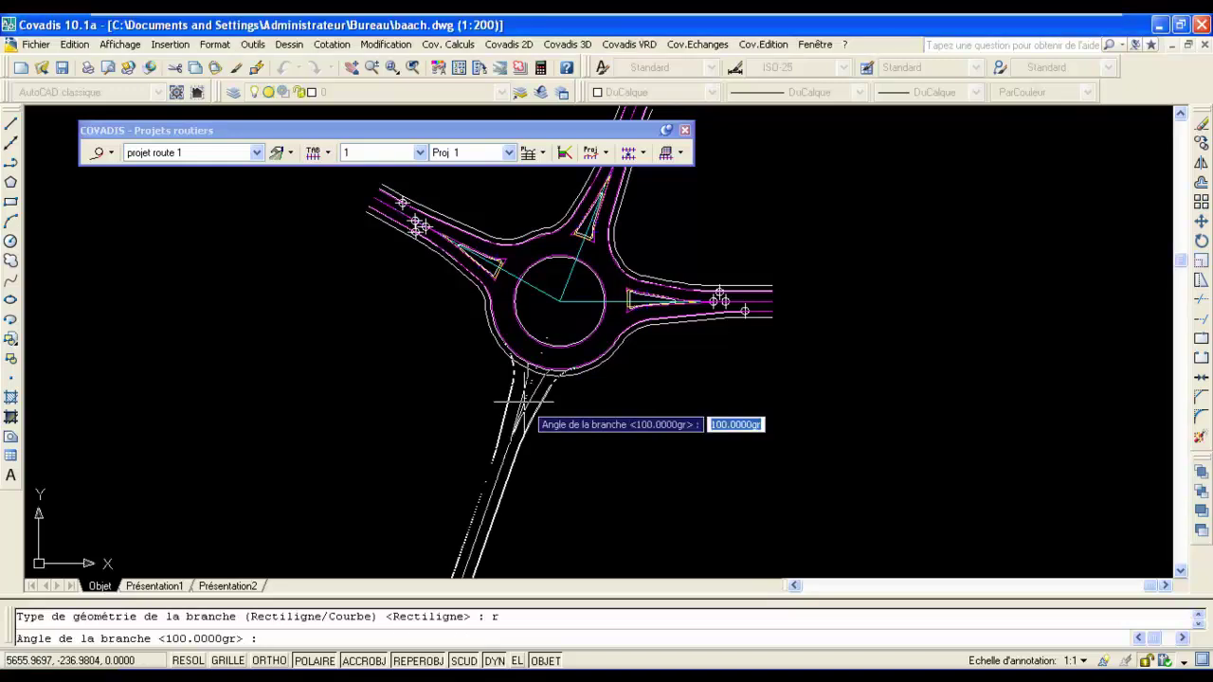
click(502, 402)
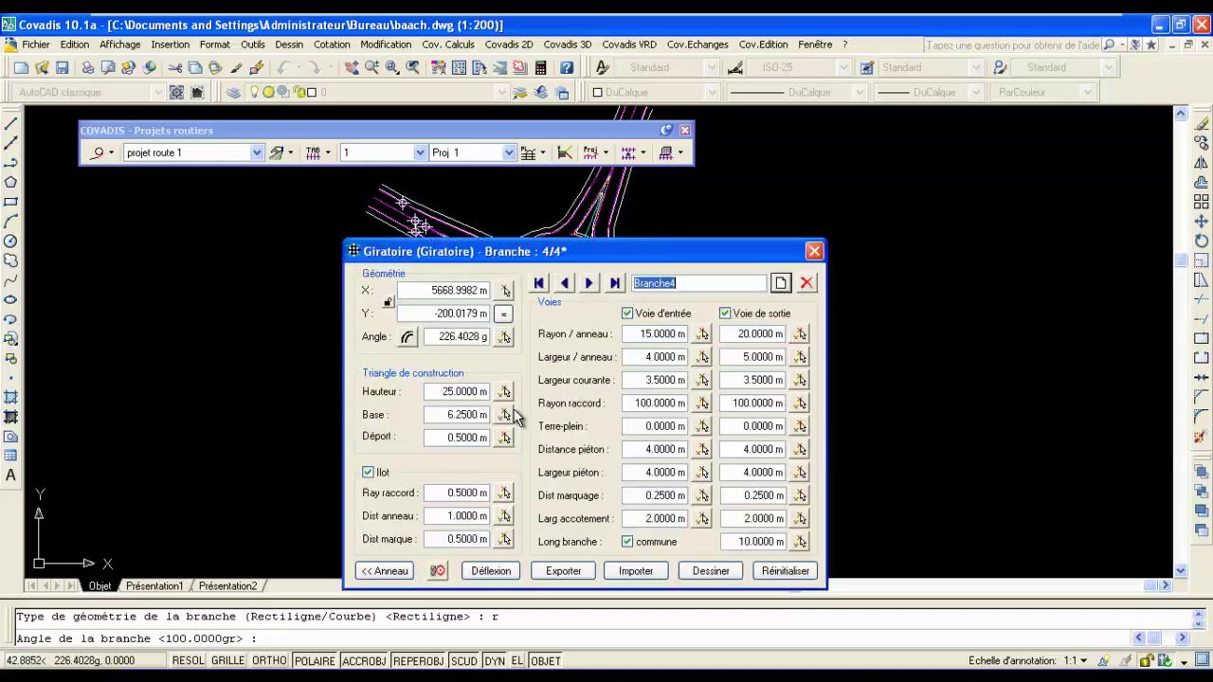
click(699, 571)
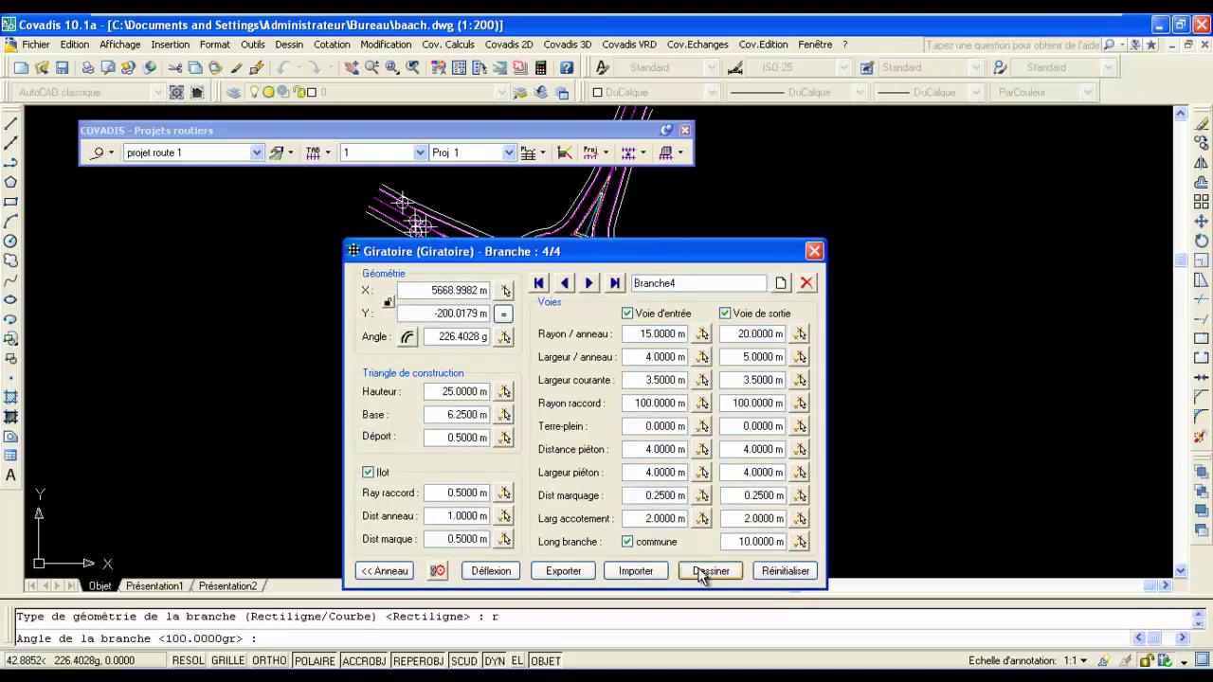
click(814, 251)
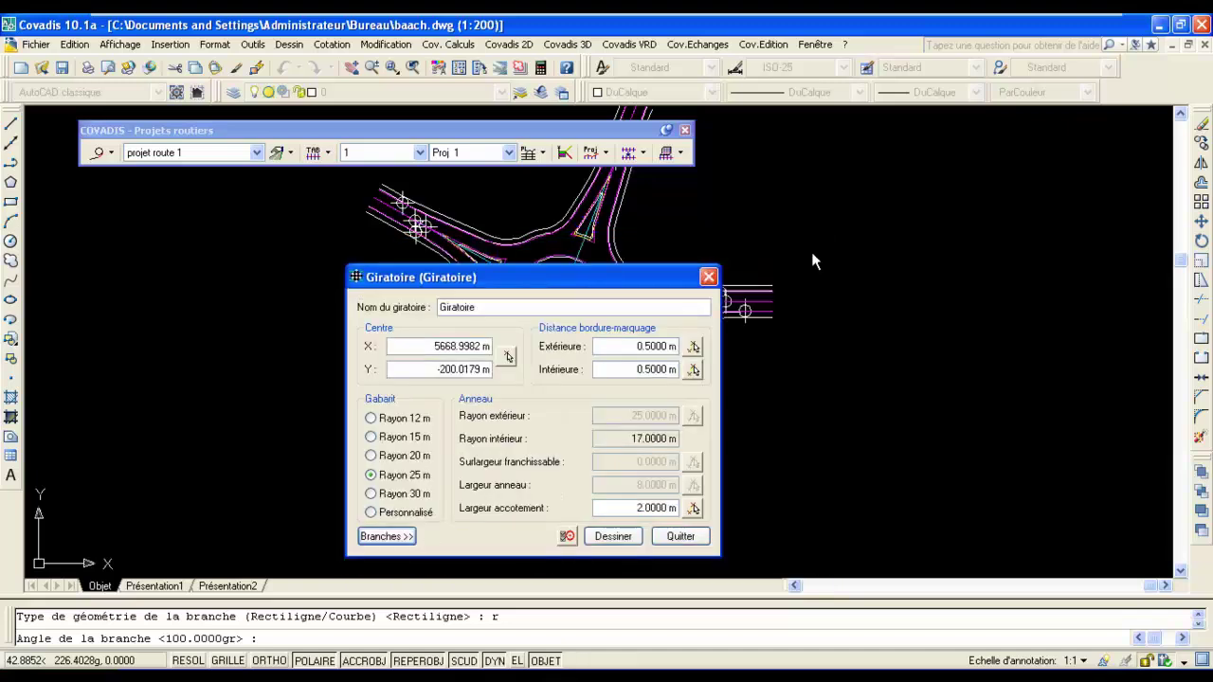
click(709, 278)
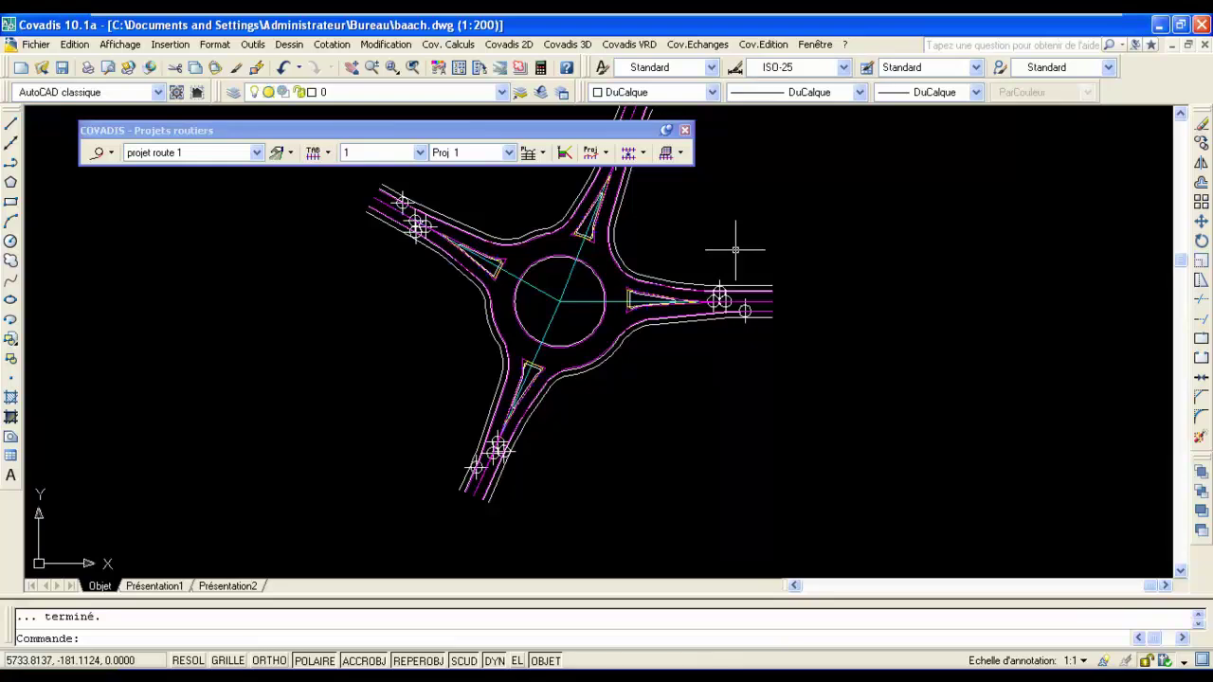
Step: Start the automatic dressing (Habillage) of the roundabout, picking an object on its right-hand branch to identify it
click(625, 45)
mouse_move(648, 182)
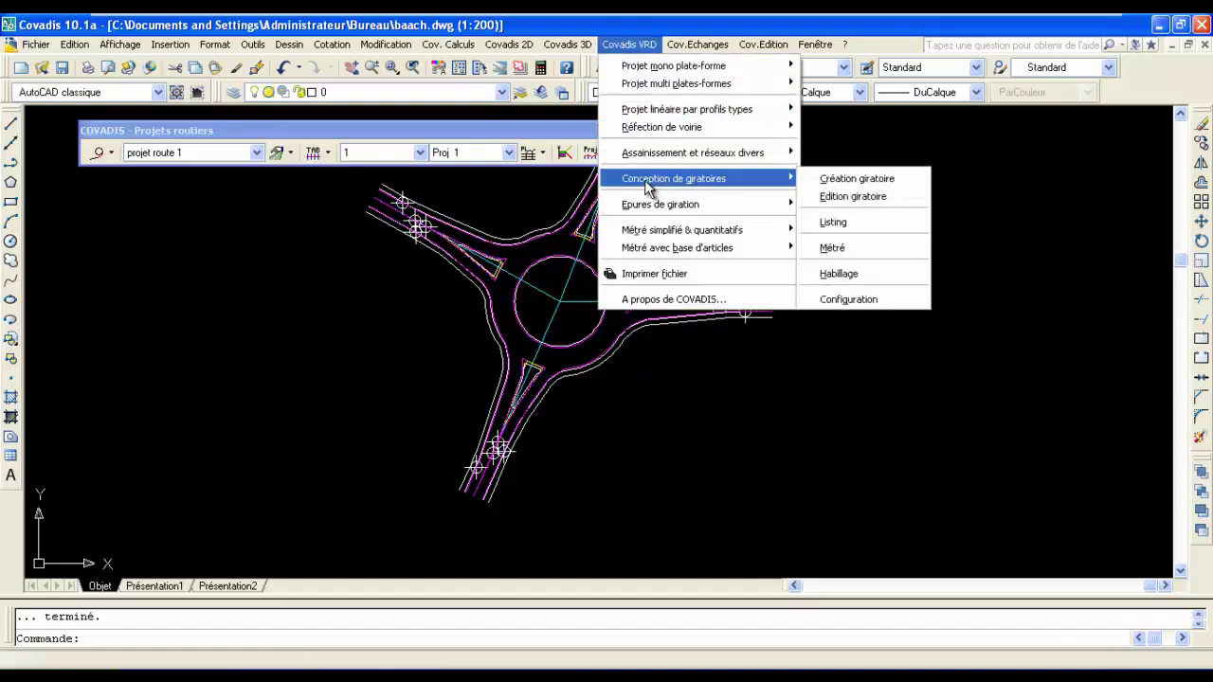
click(859, 274)
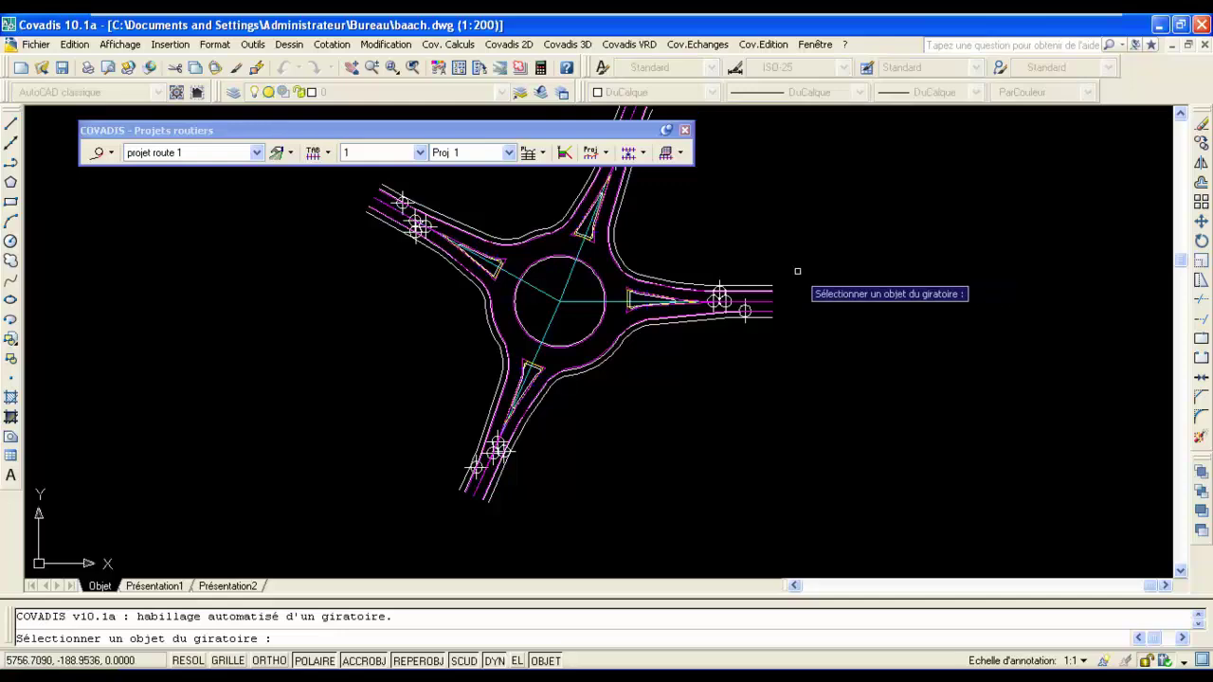
scroll(712, 261, up, 3)
scroll(493, 371, up, 2)
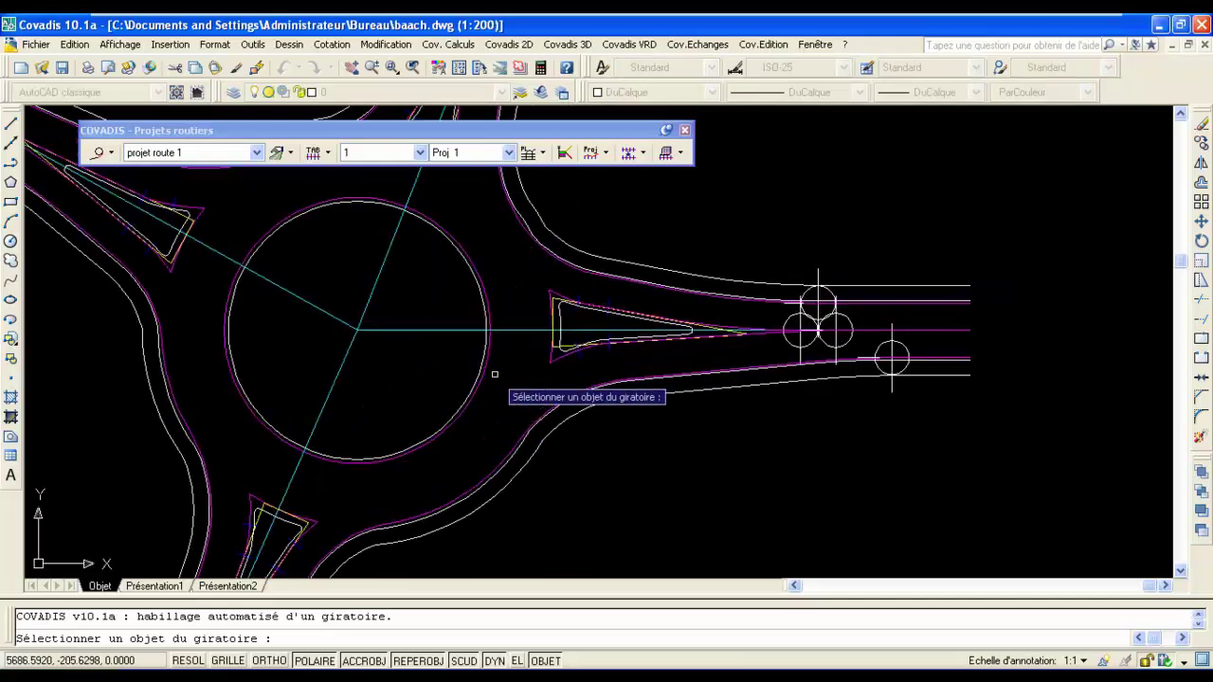
click(599, 338)
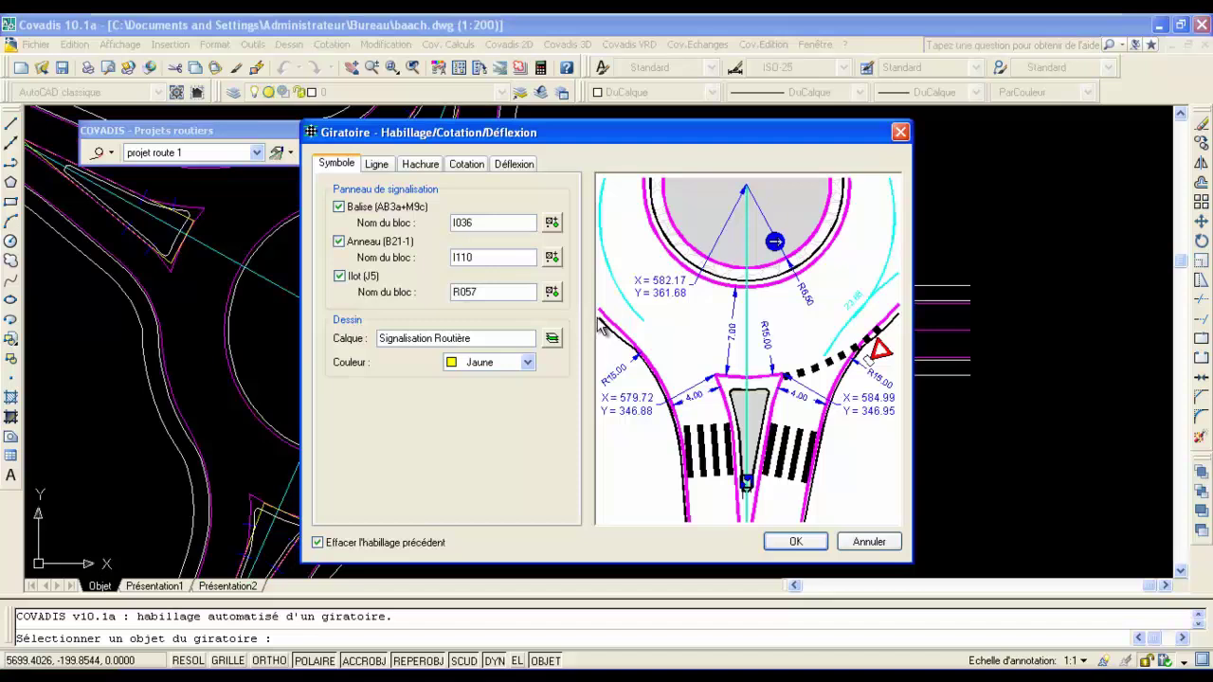
Step: Review the sign, line marking, hatching and deflection settings and draw the roundabout's dressing with the preset options
click(379, 169)
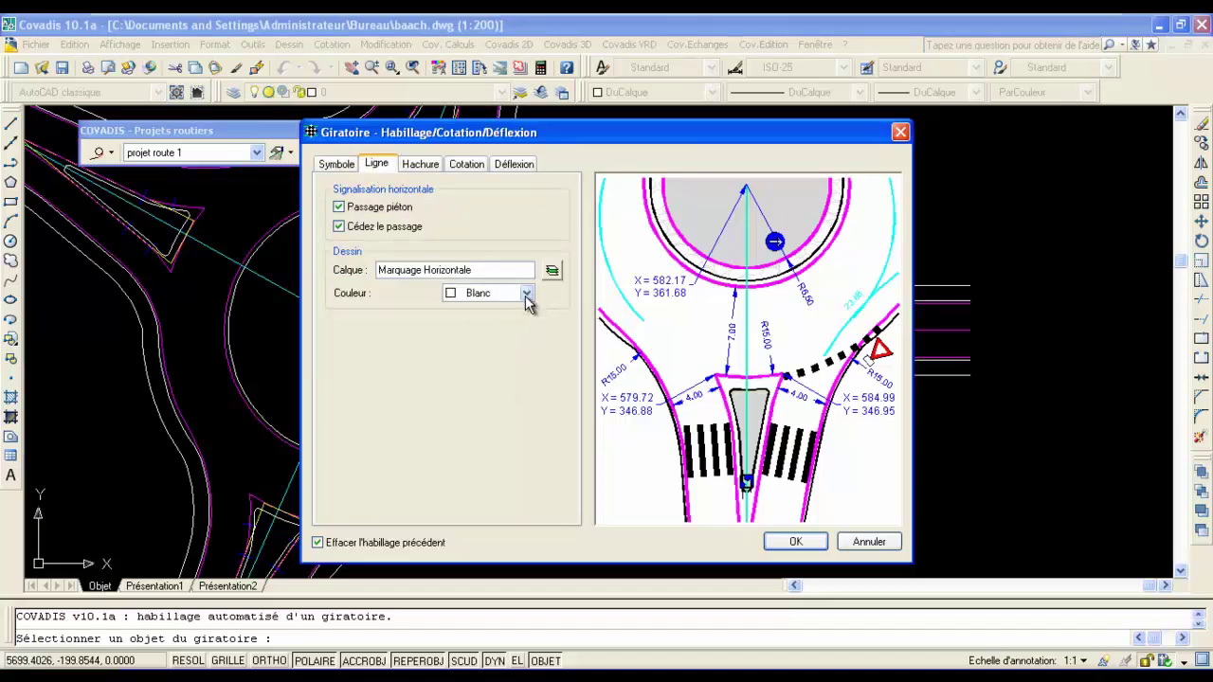
click(415, 167)
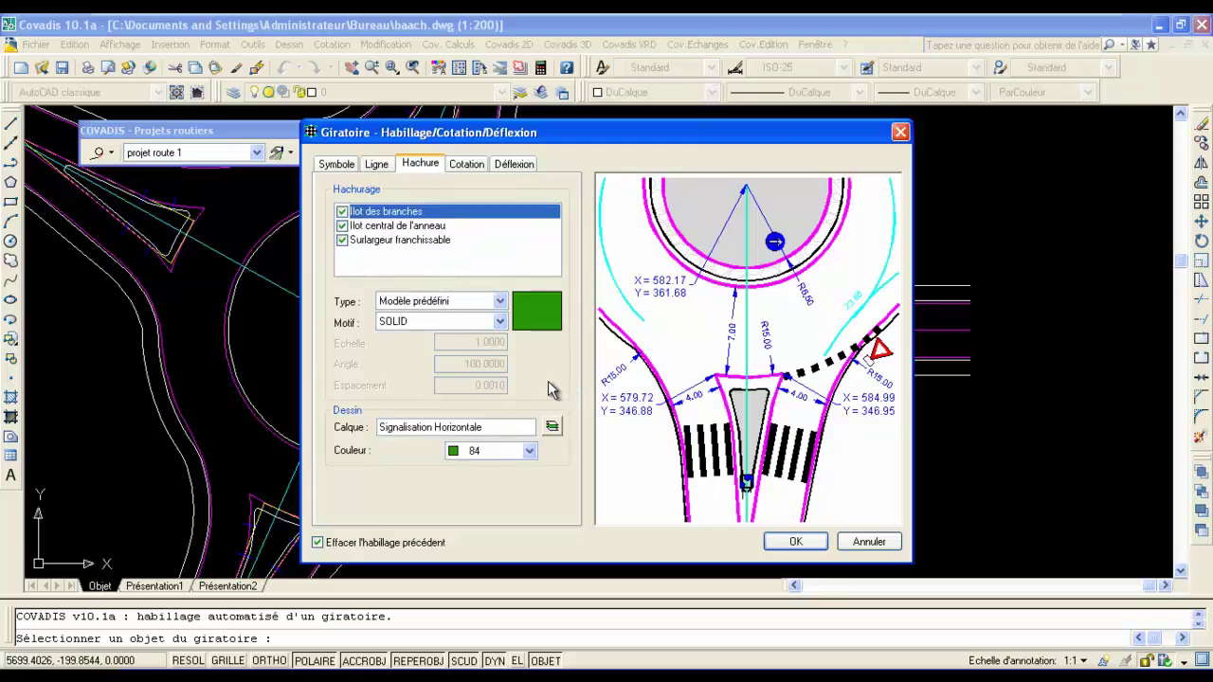
click(327, 167)
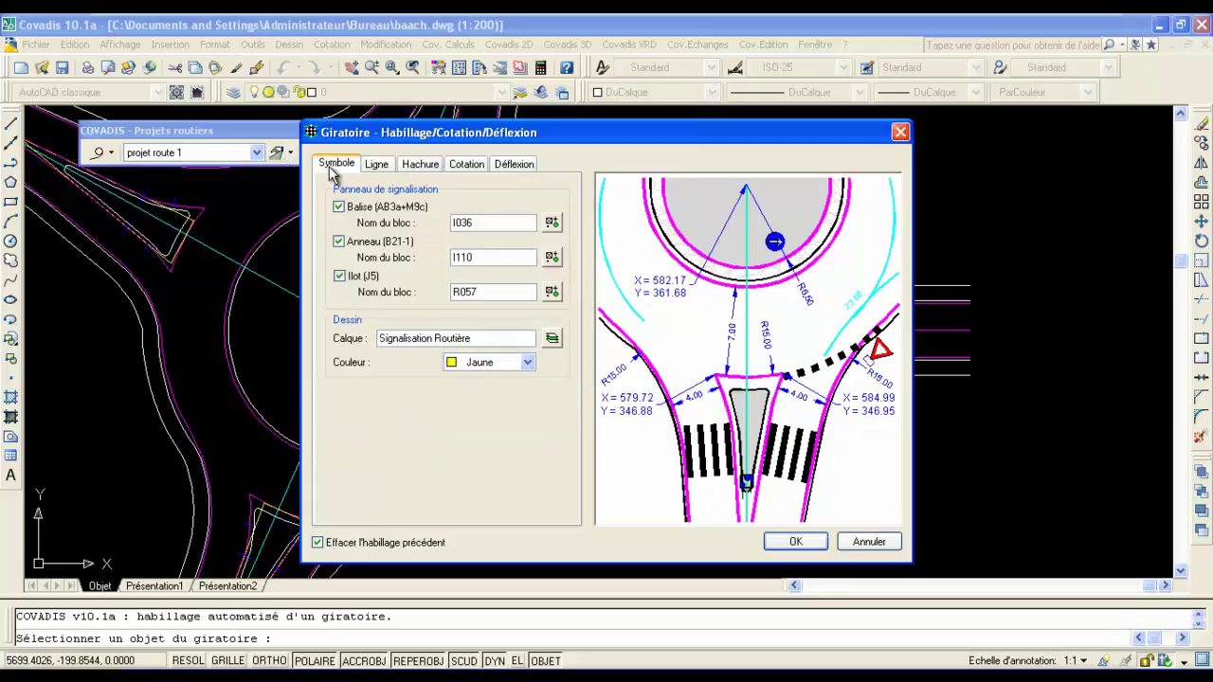
click(502, 169)
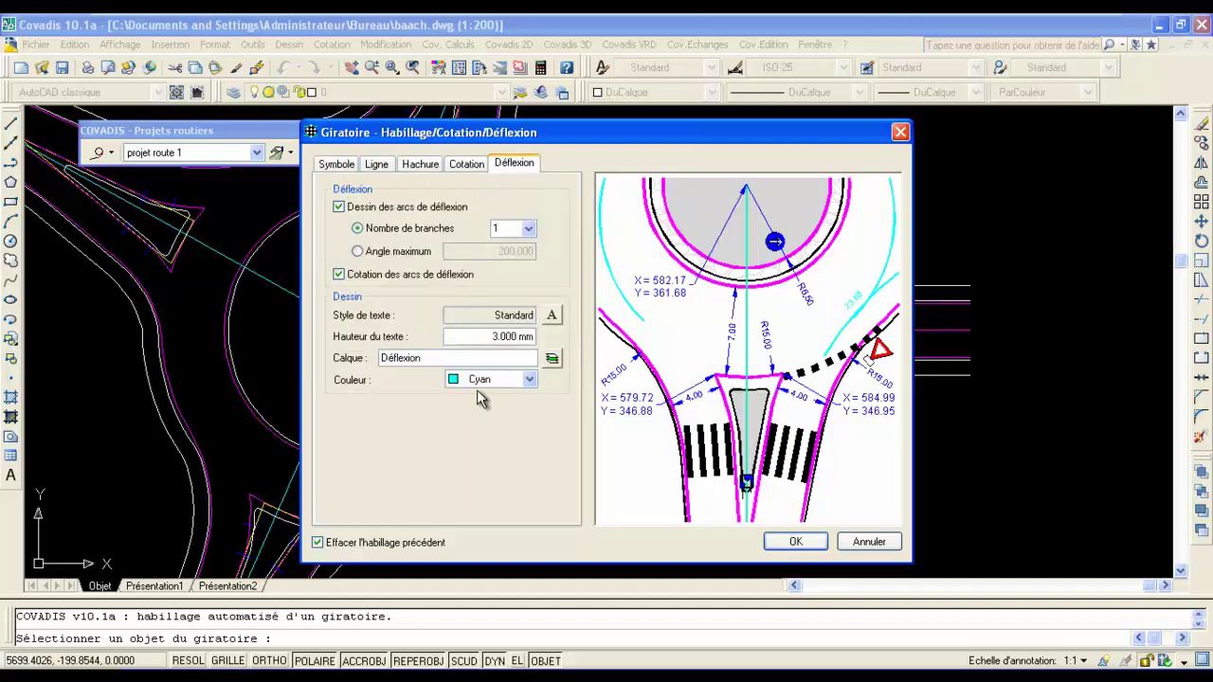
click(801, 544)
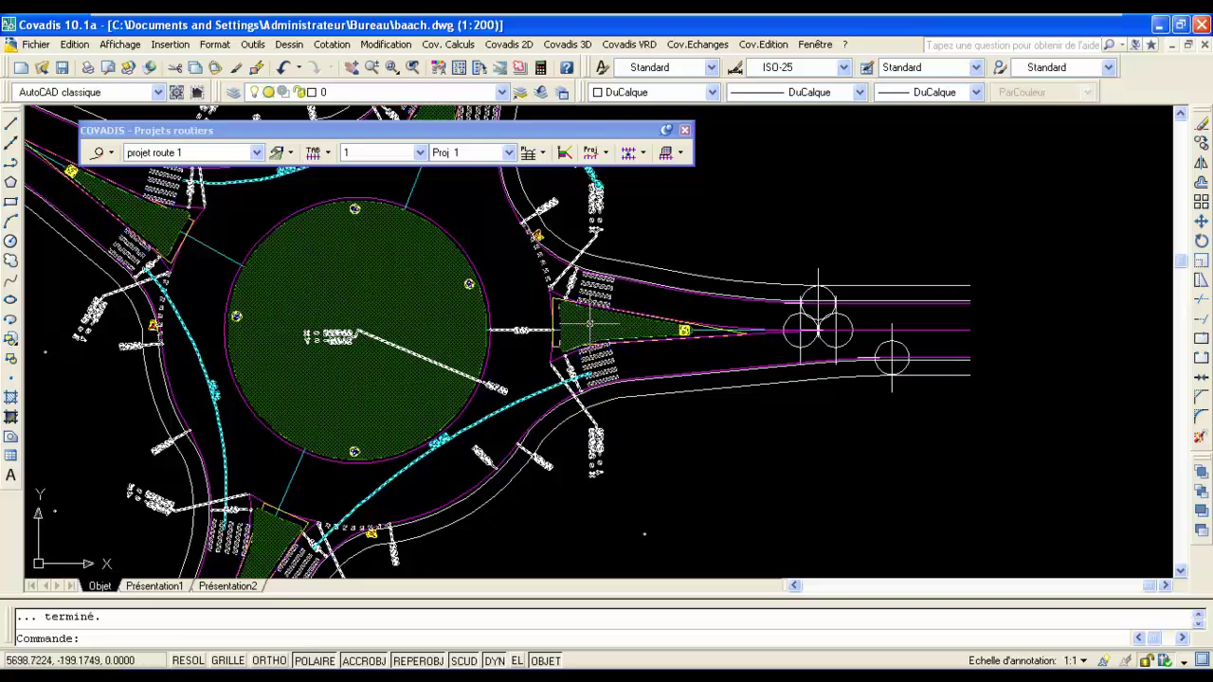
Step: Examine the dressed roundabout's pedestrian crossings, give-way lines, signs, hatched islands, dimensions and deflection arcs
scroll(598, 323, up, 4)
scroll(682, 171, up, 2)
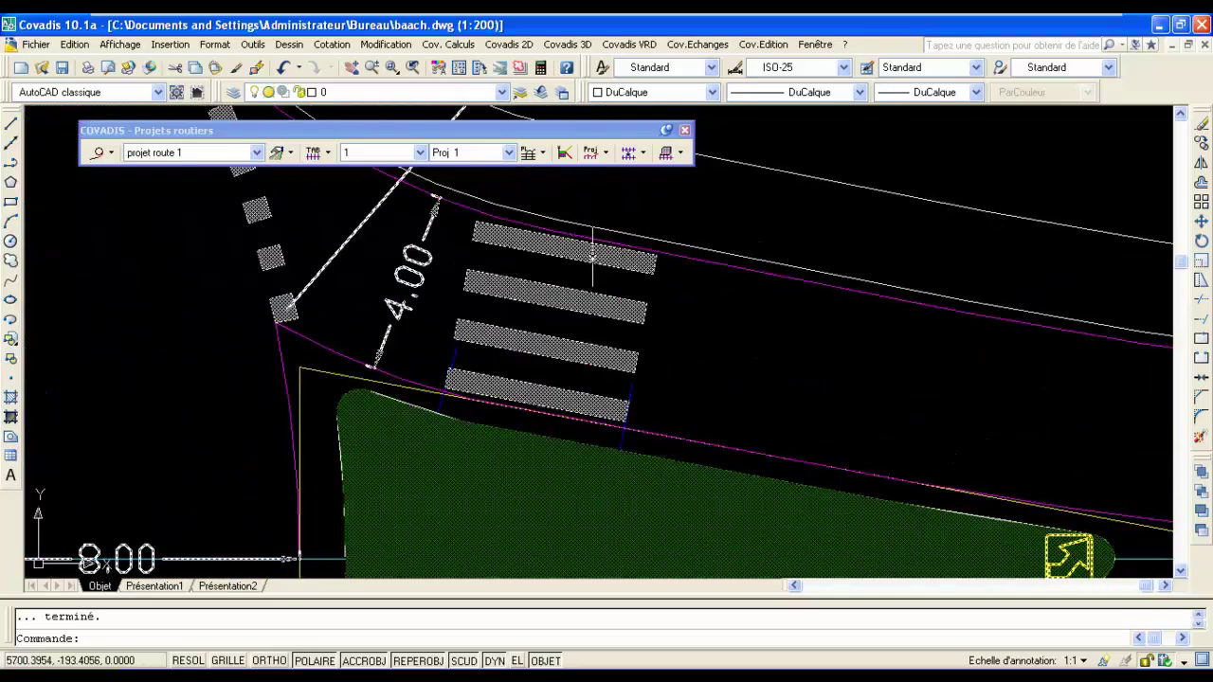
scroll(568, 311, down, 6)
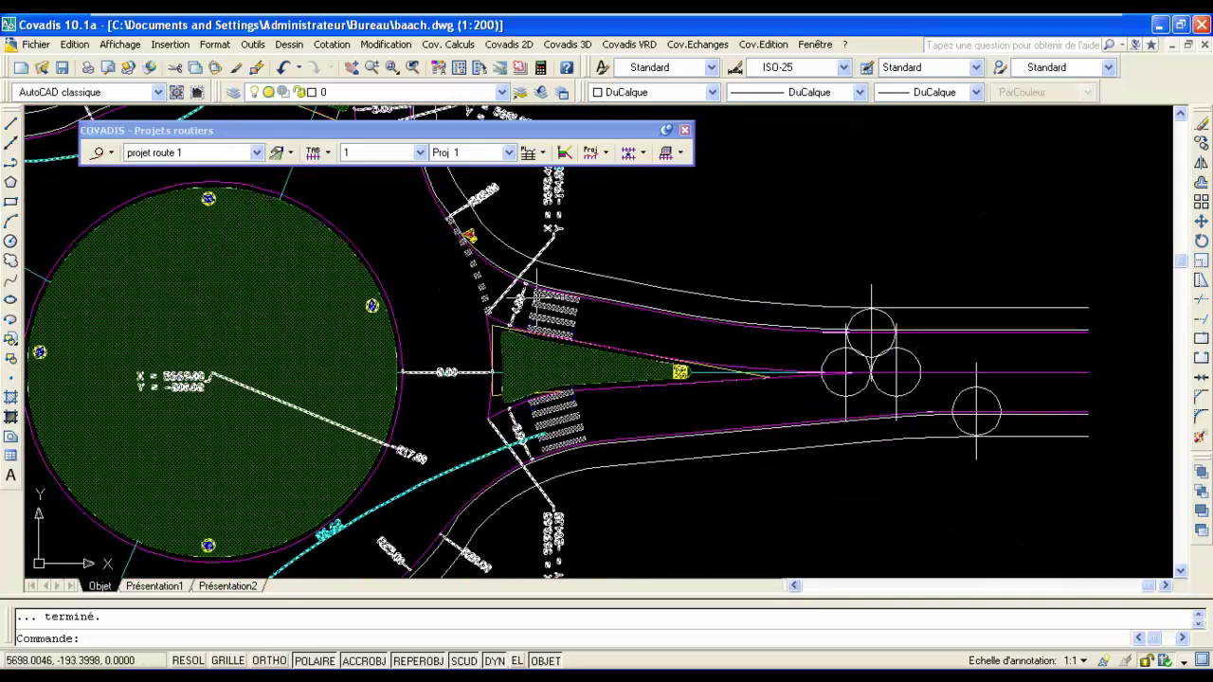
scroll(540, 300, down, 3)
scroll(515, 277, up, 2)
middle_drag(331, 232, 529, 259)
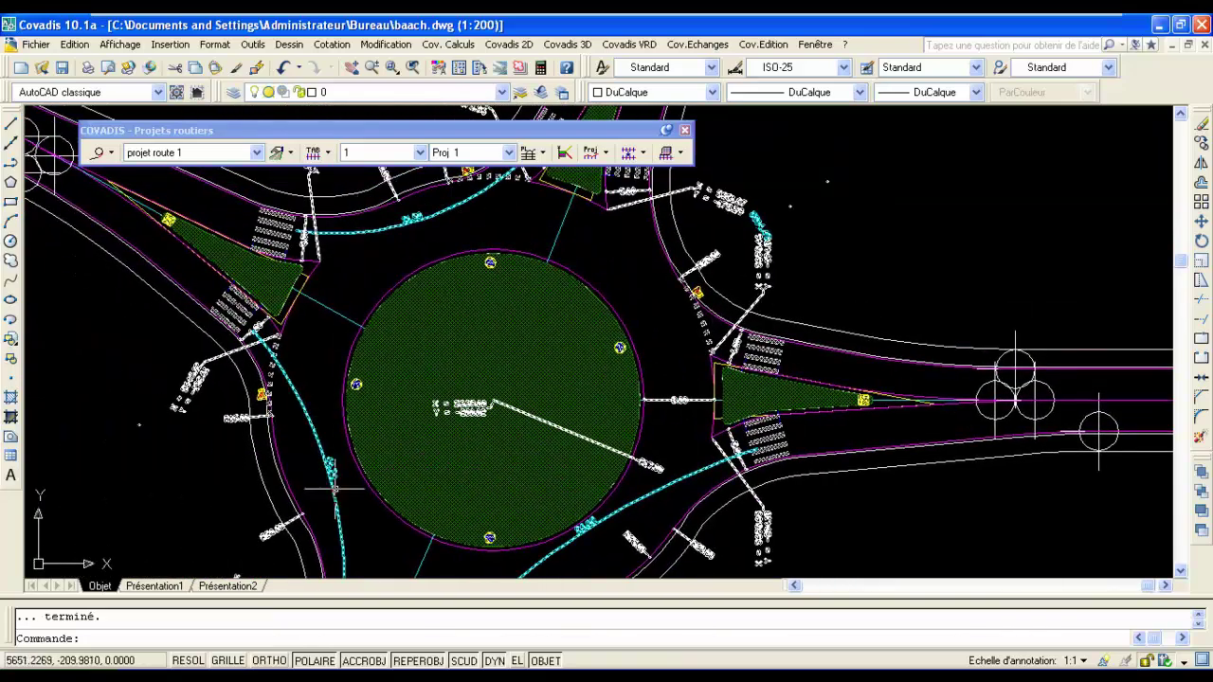
scroll(860, 298, up, 4)
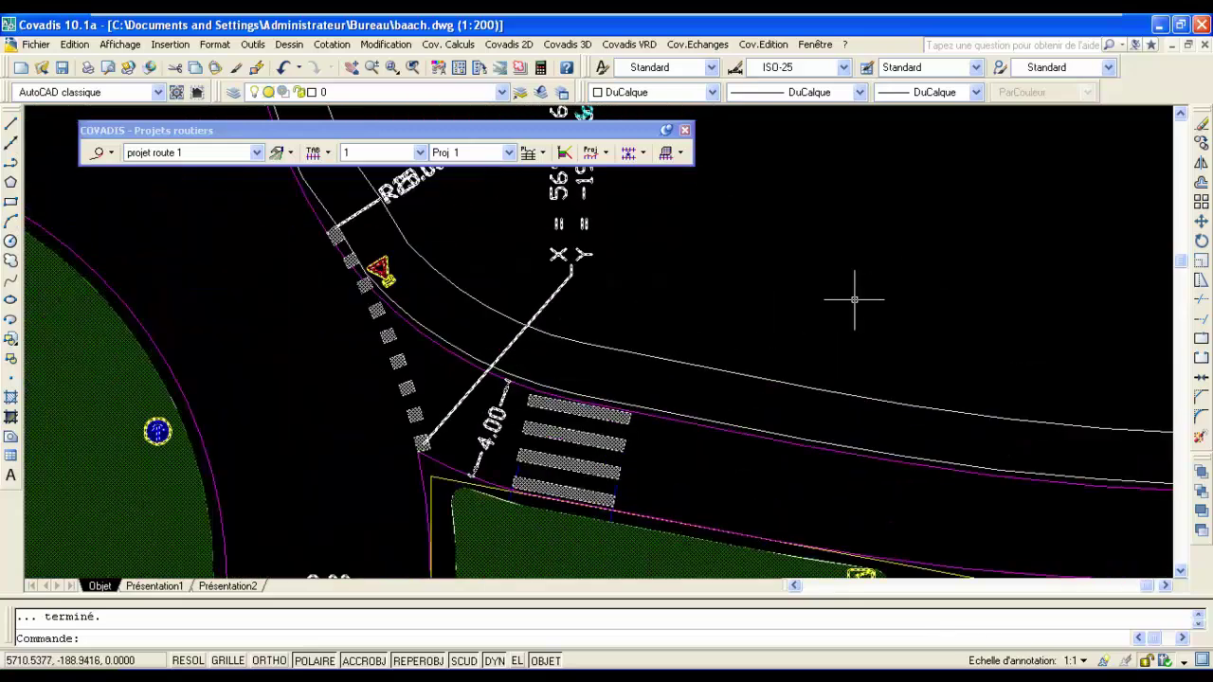
middle_drag(549, 327, 779, 234)
click(761, 389)
key(Escape)
scroll(762, 388, down, 1)
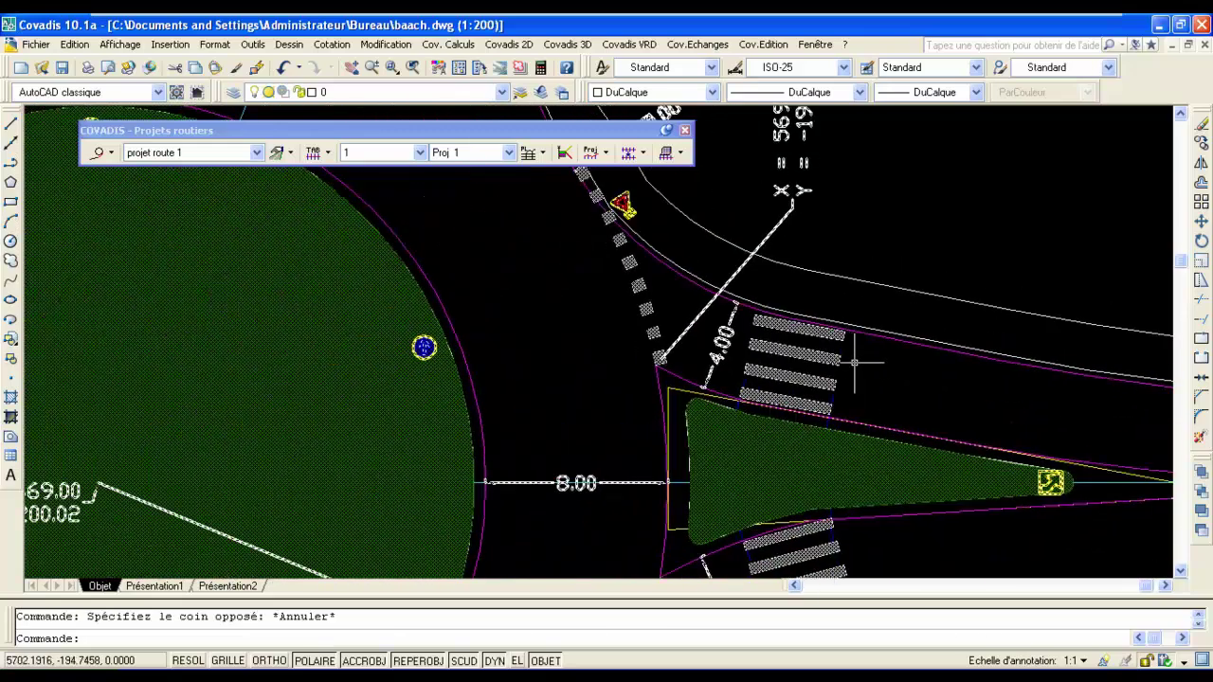
scroll(862, 364, down, 9)
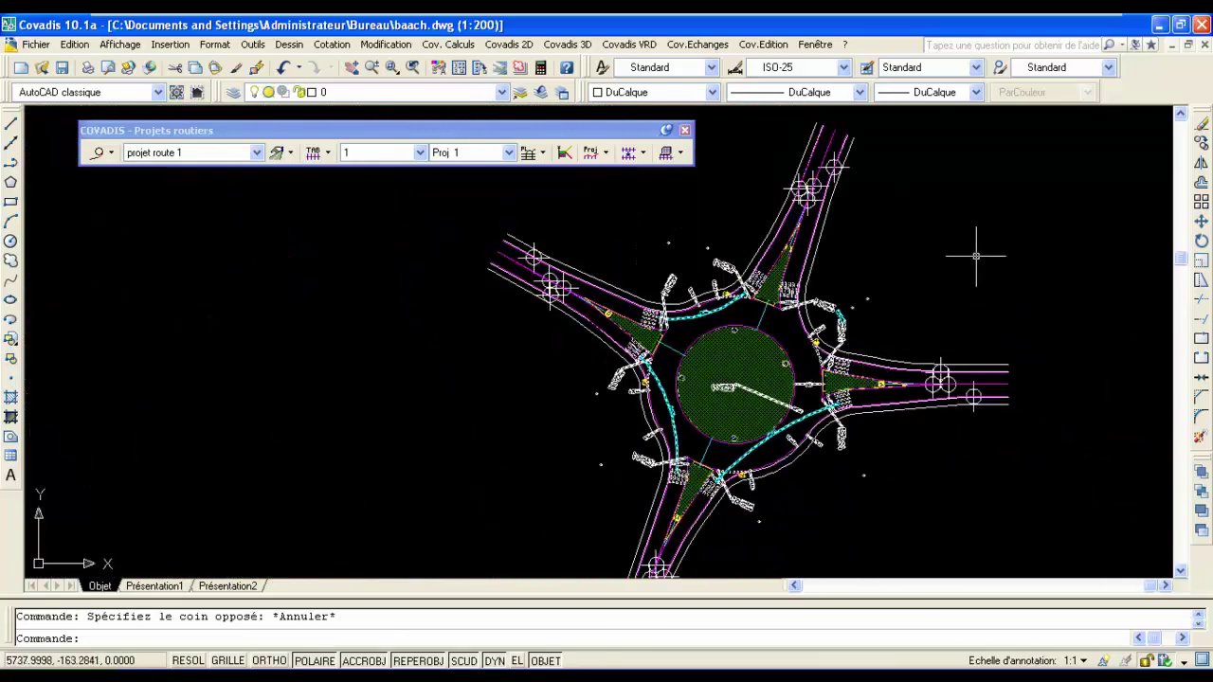